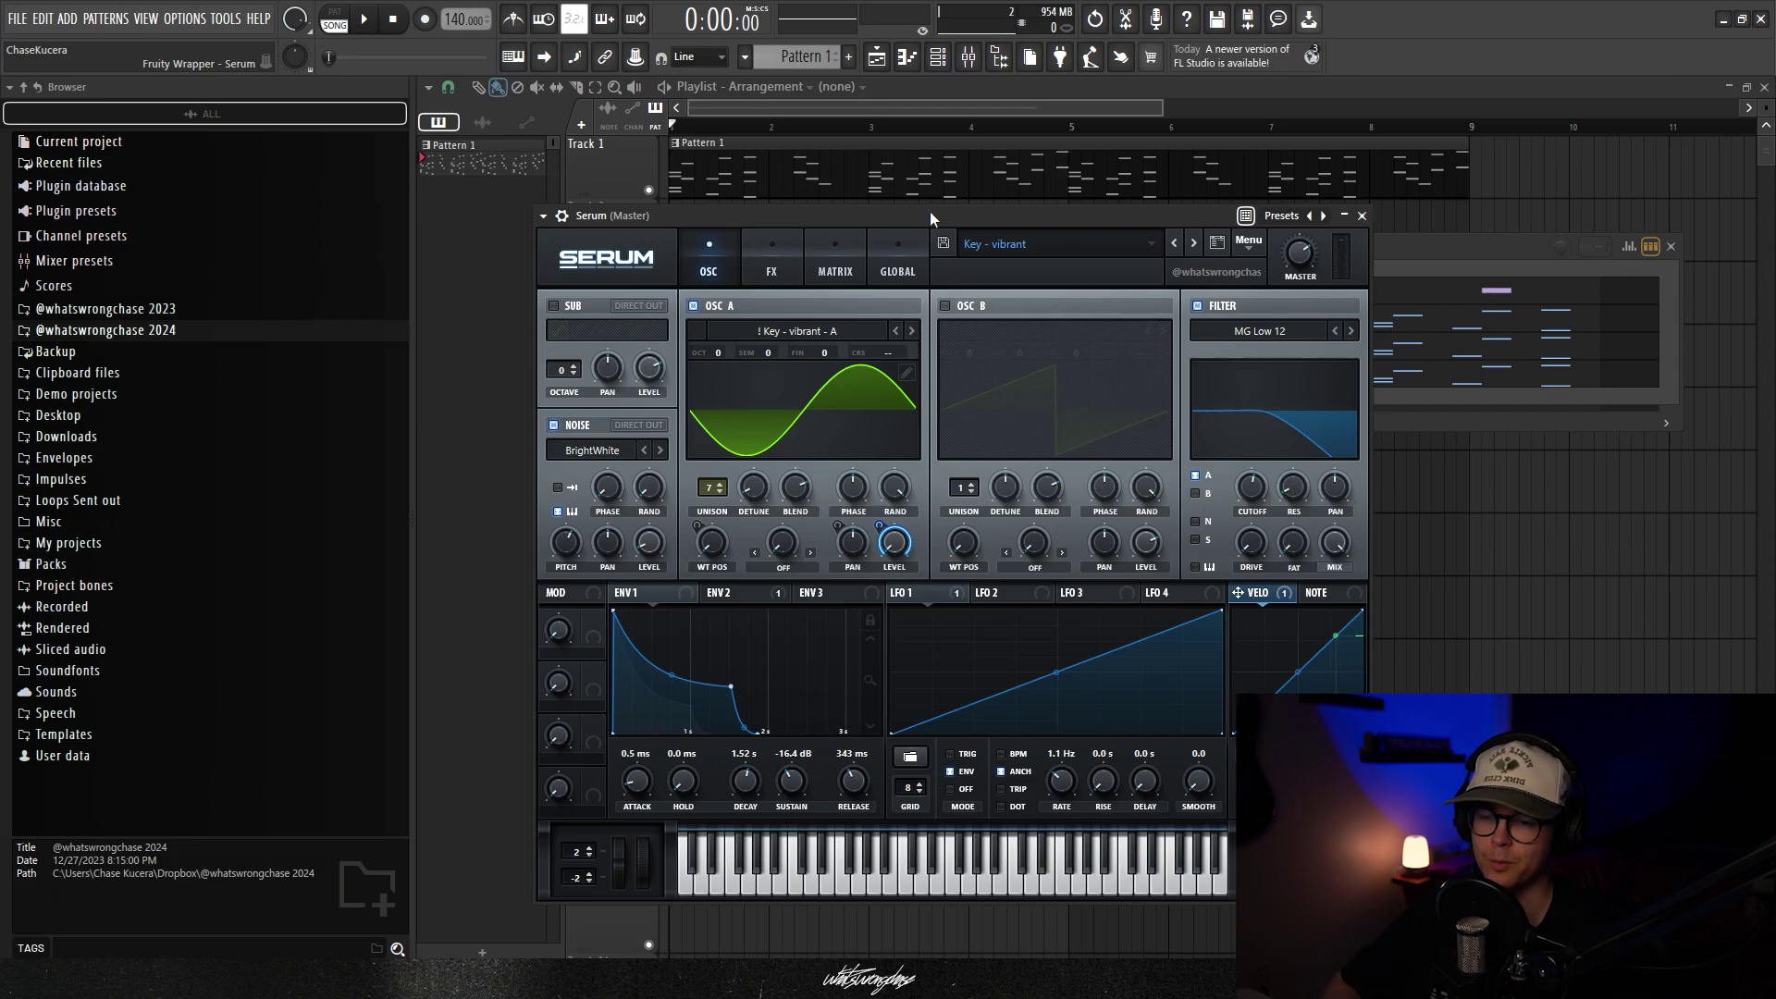
# Open Pattern 1's Serum melody in the piano roll and play it back
pyautogui.moveTo(930, 214); pyautogui.dragTo(915, 221)
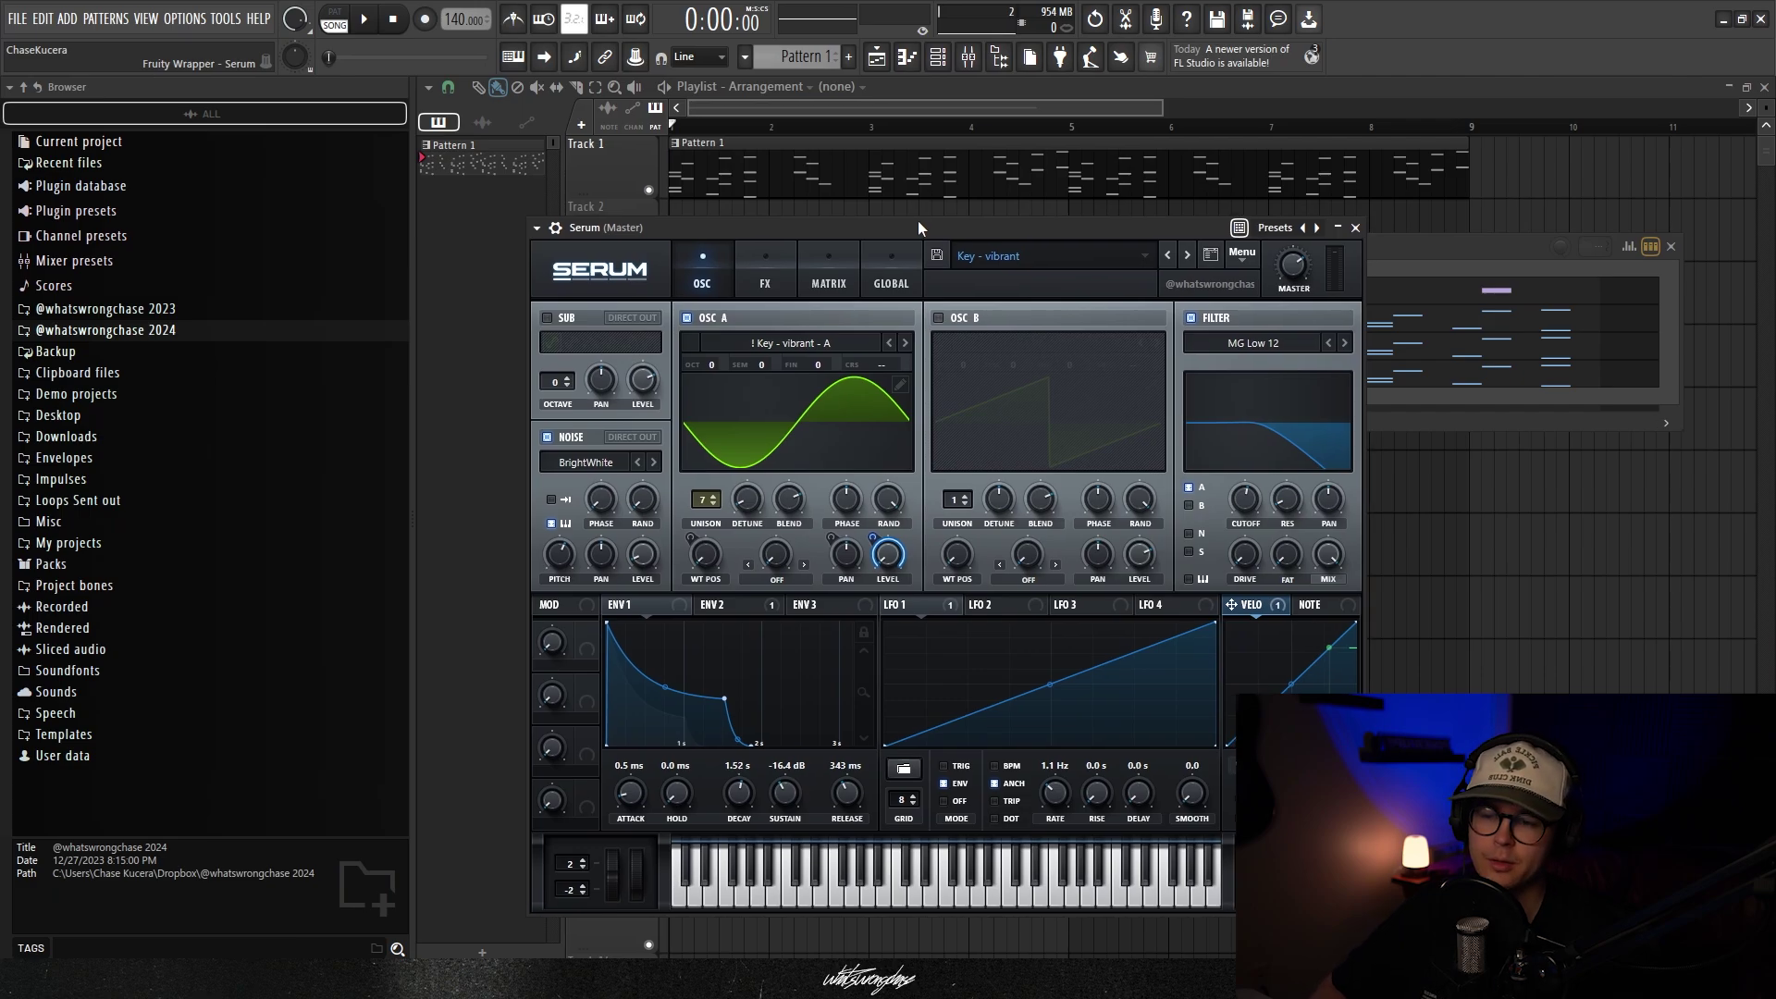
pyautogui.doubleClick(791, 167)
pyautogui.press('space')
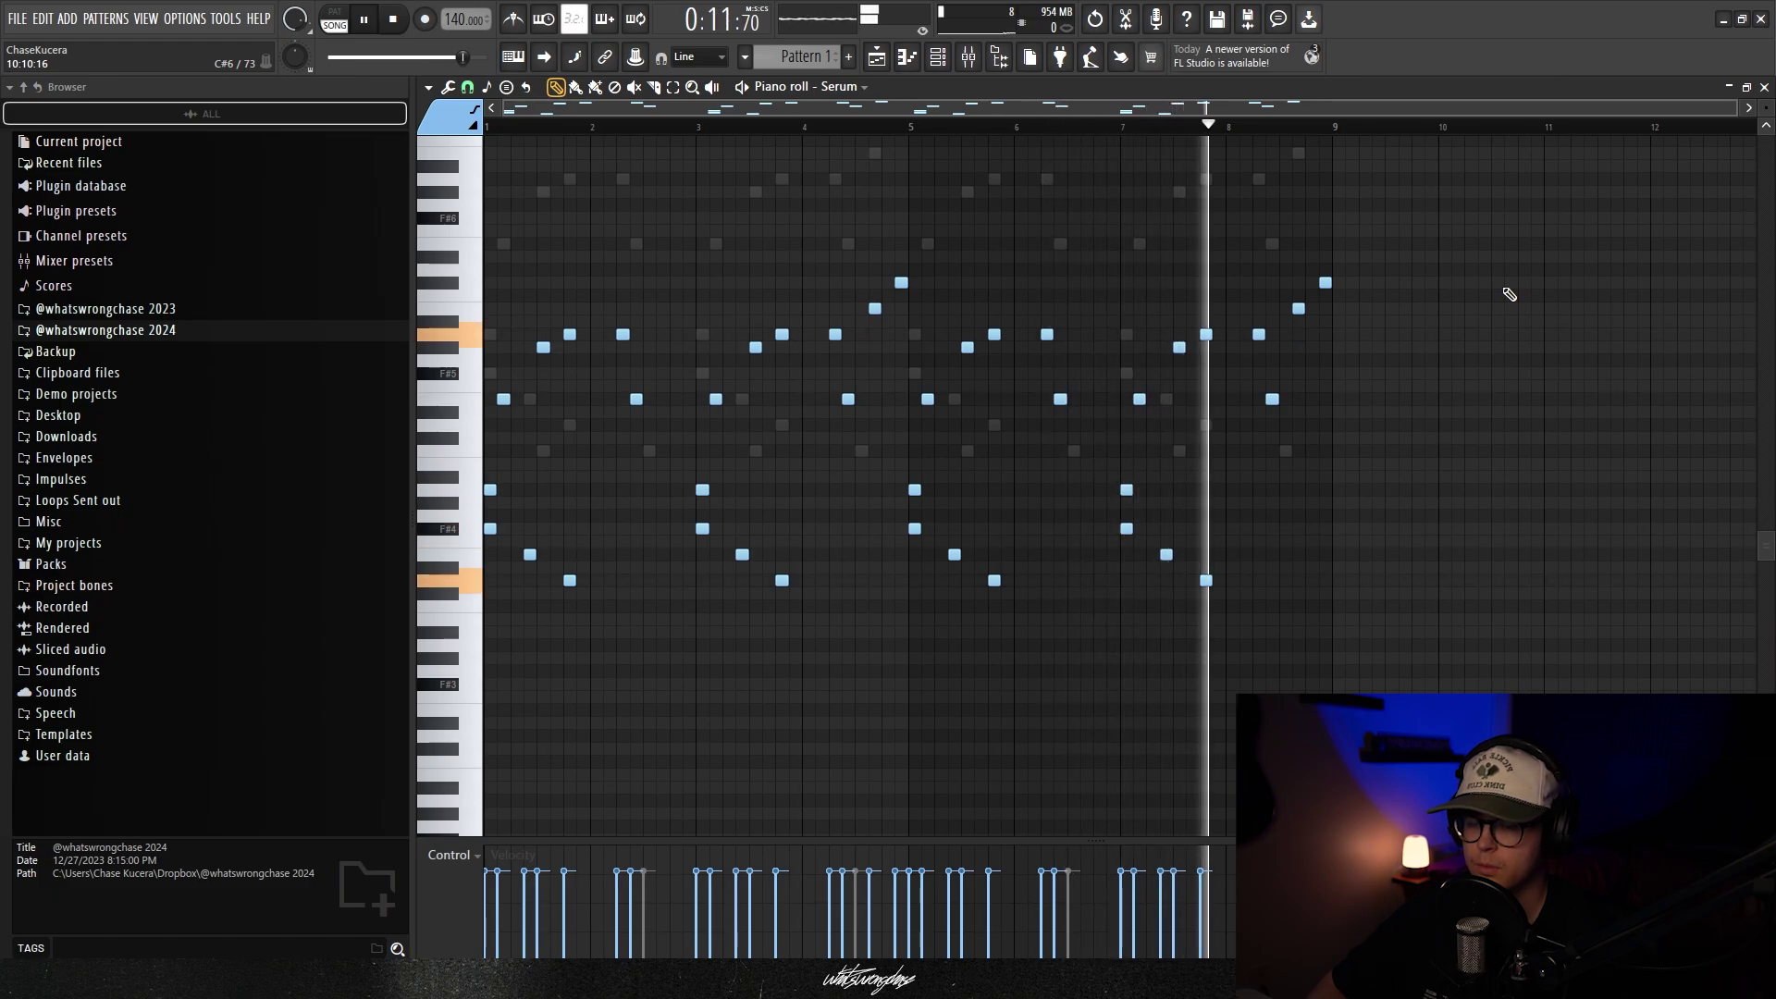
pyautogui.press('space')
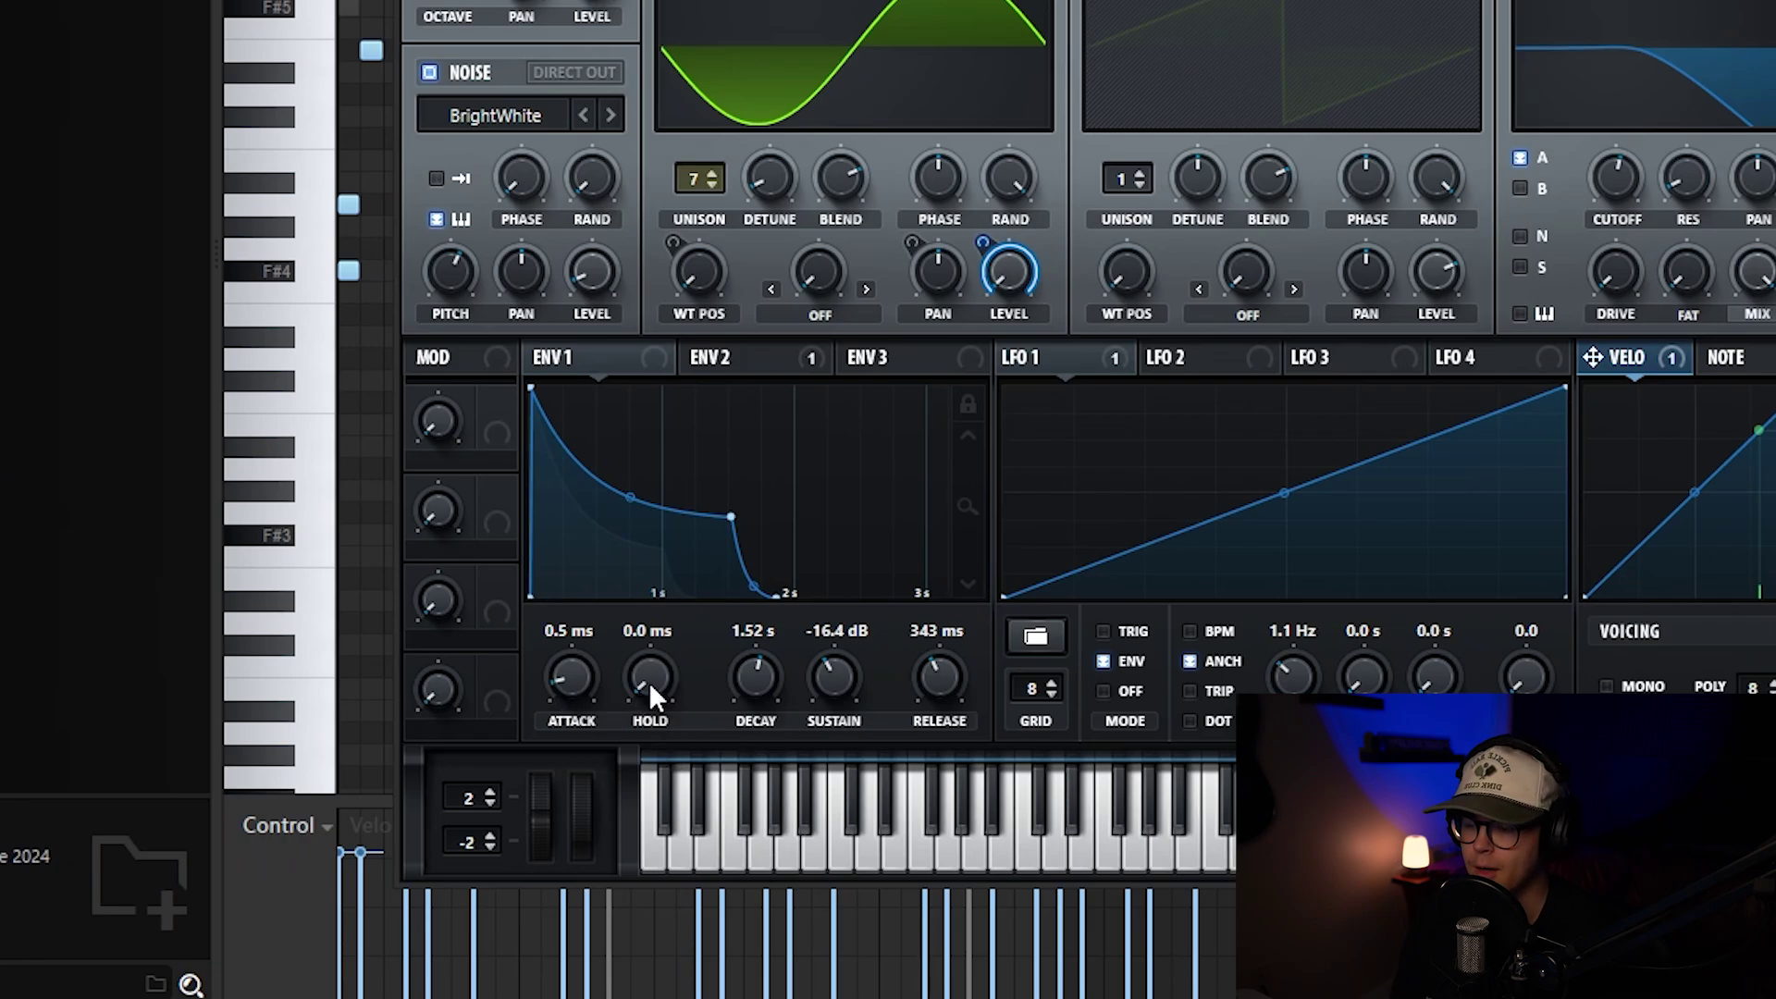
# Set Envelope 1's decay to 1.93 s and its sustain to -16.0 dB in the Key - vibrant patch
pyautogui.scroll(3, 759, 680)
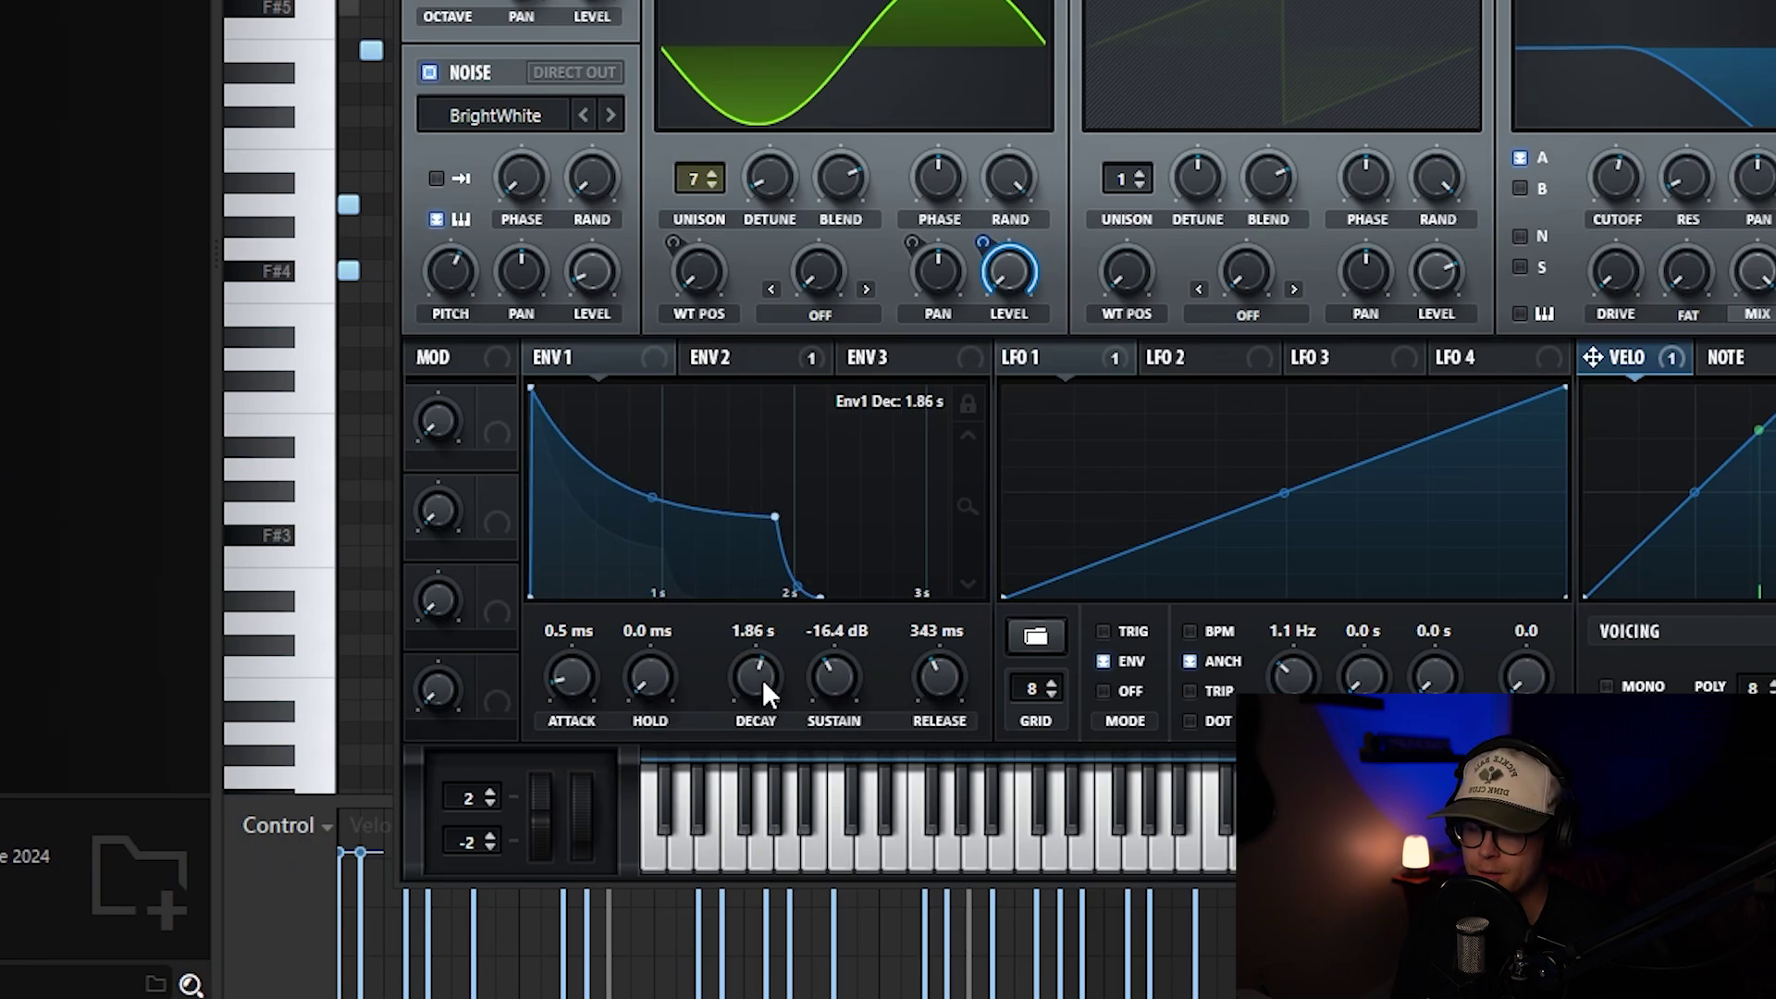
pyautogui.scroll(-3, 763, 688)
pyautogui.scroll(5, 764, 686)
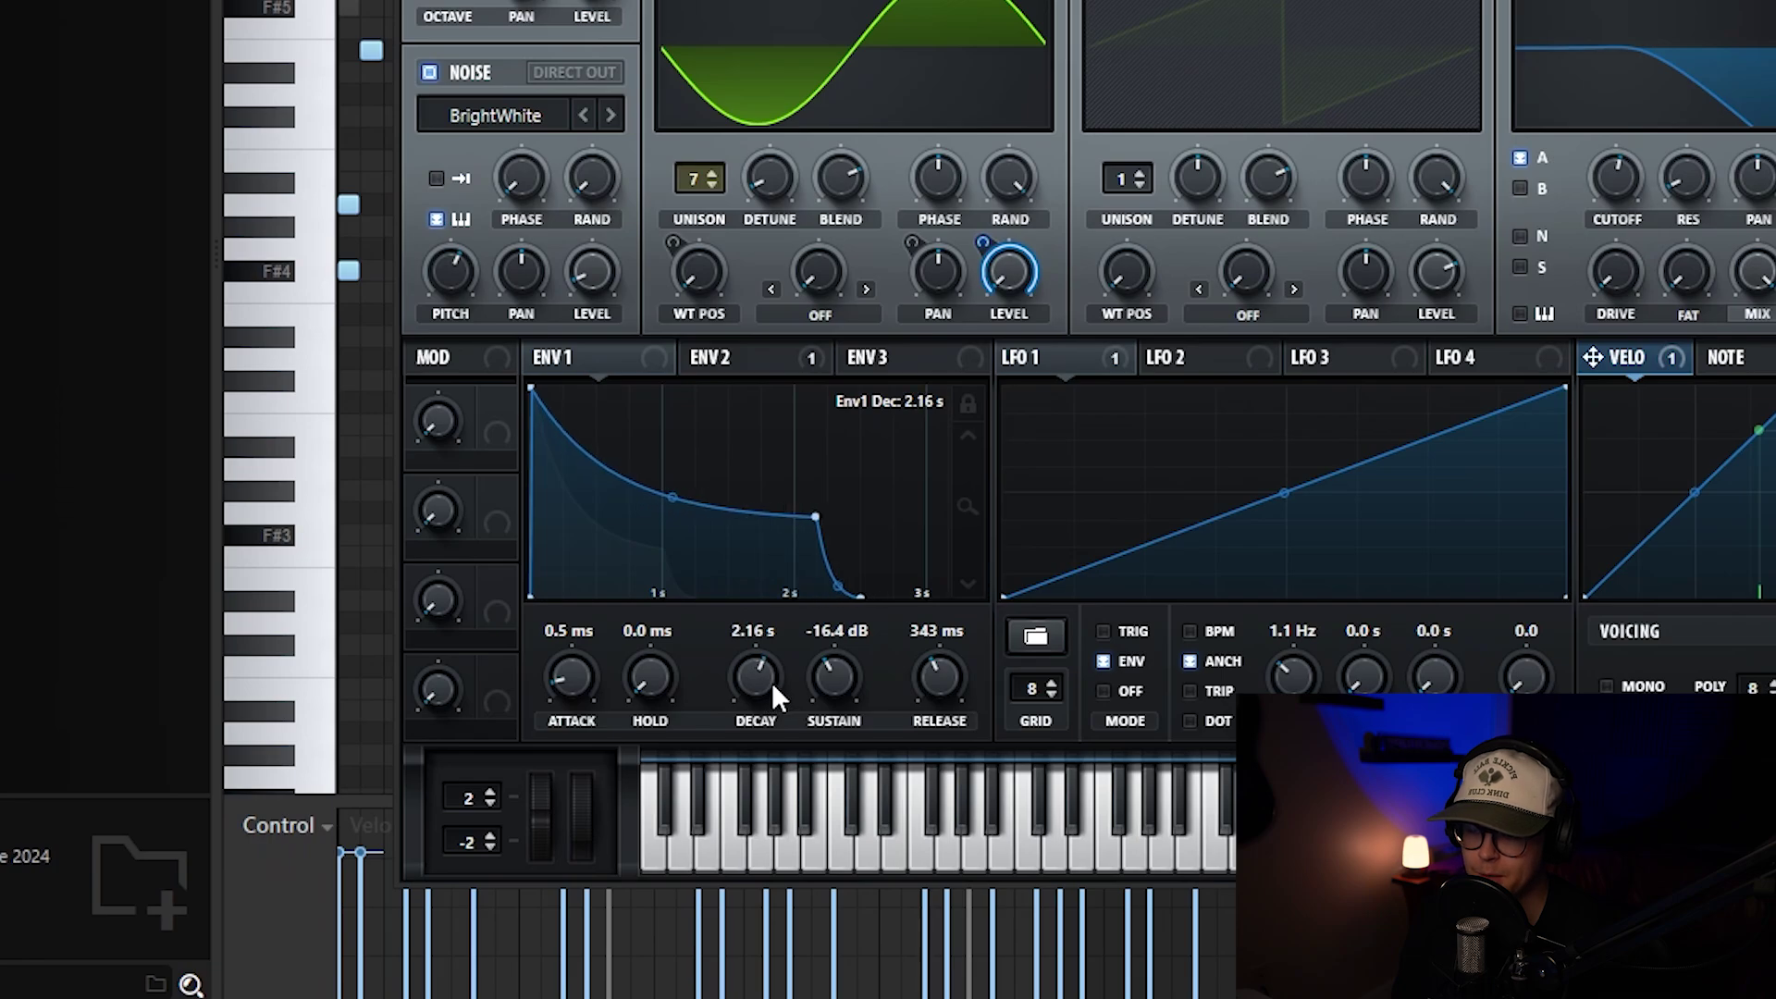
pyautogui.scroll(-1, 772, 680)
pyautogui.scroll(1, 832, 680)
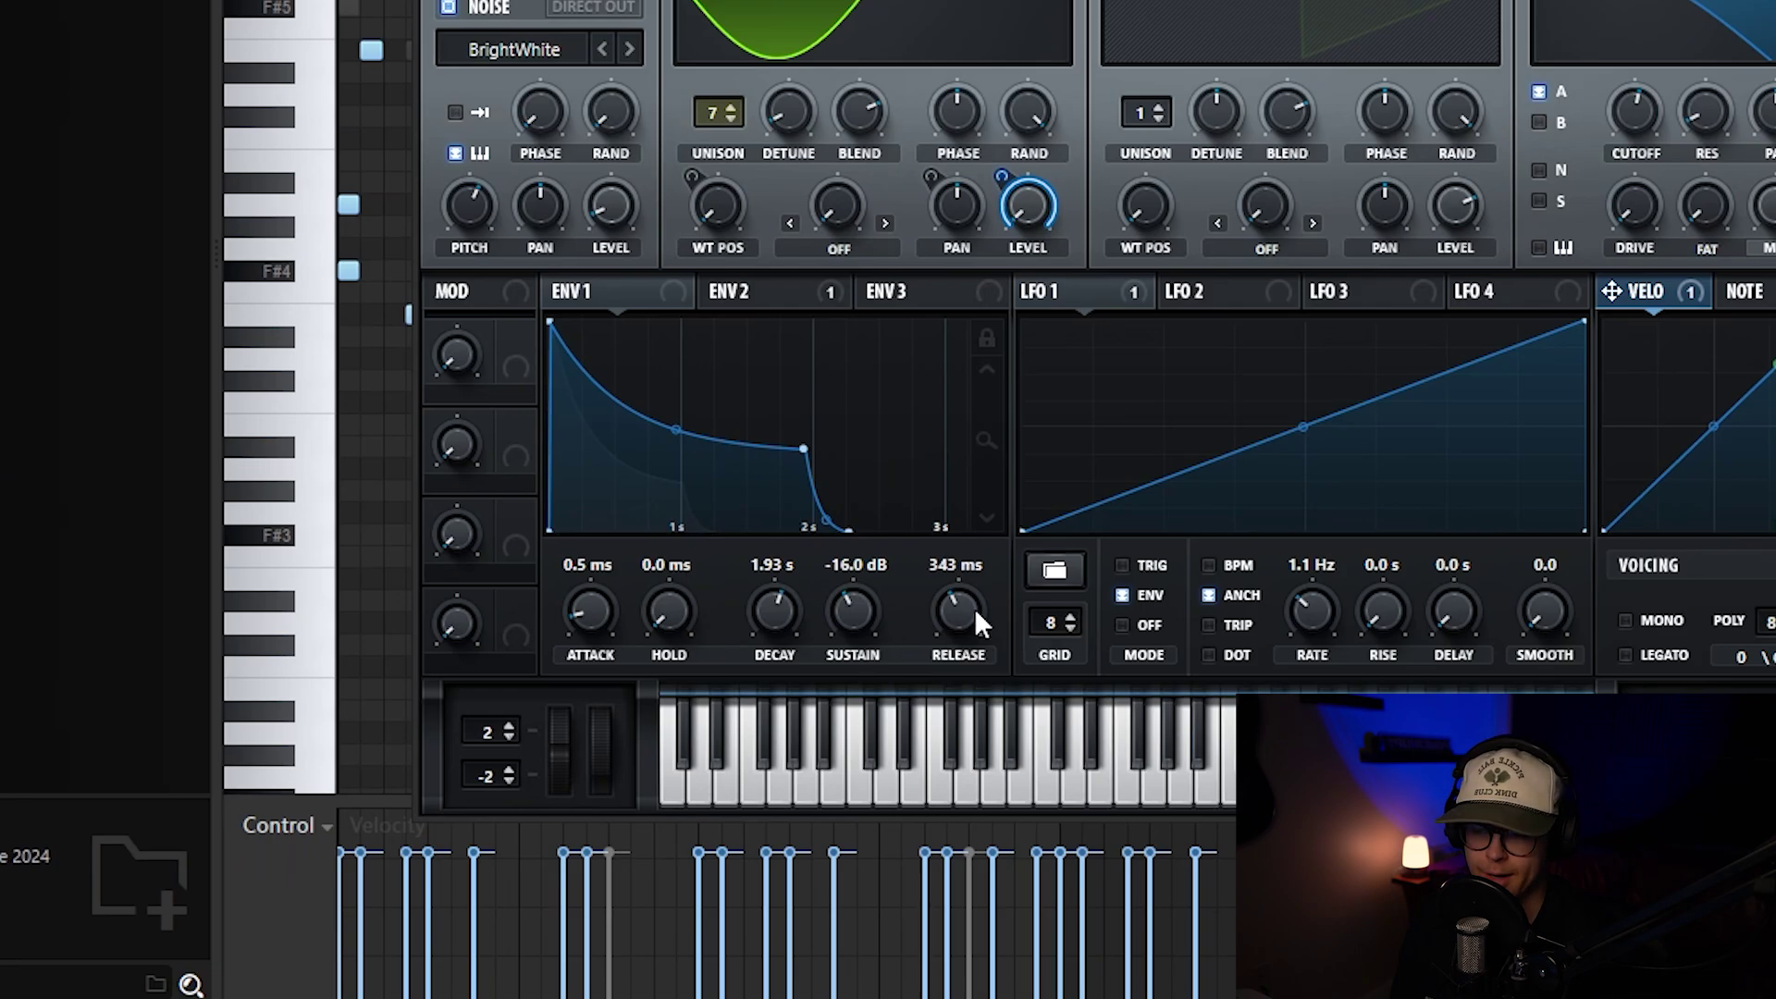
pyautogui.moveTo(974, 607); pyautogui.dragTo(949, 608)
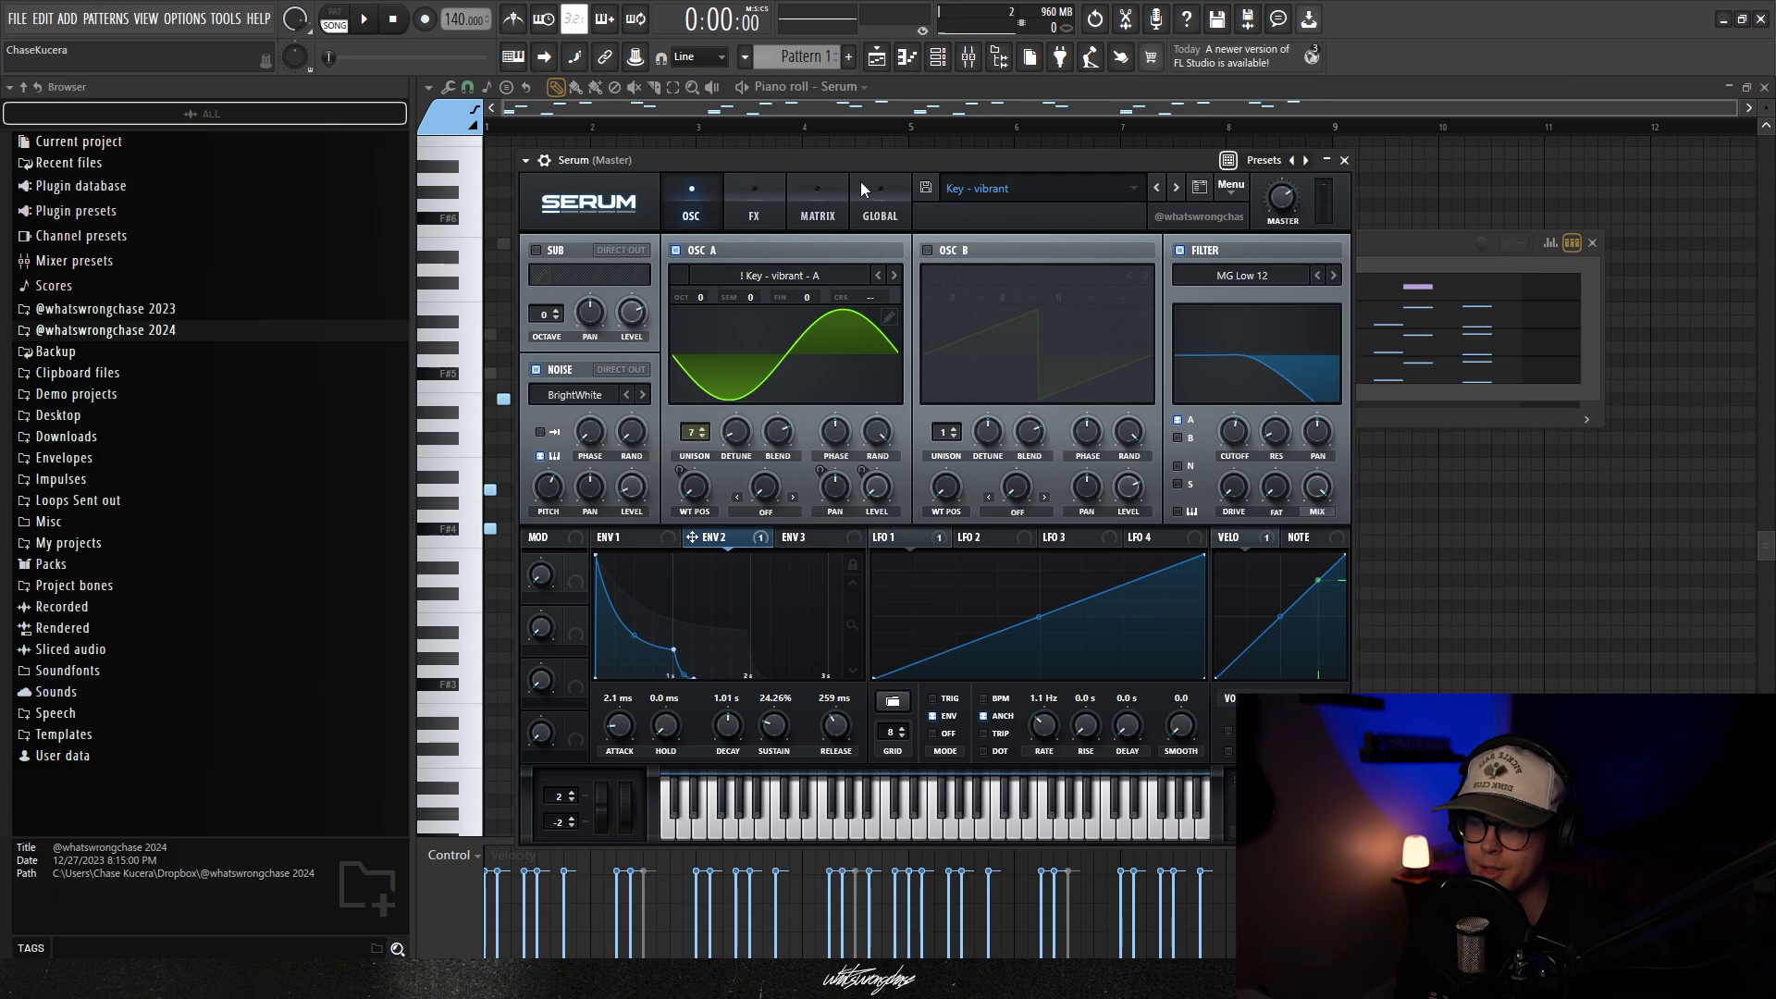
# Examine which oscillator A controls LFO 1 modulates in the Key - vibrant patch
pyautogui.moveTo(837, 157); pyautogui.dragTo(907, 163)
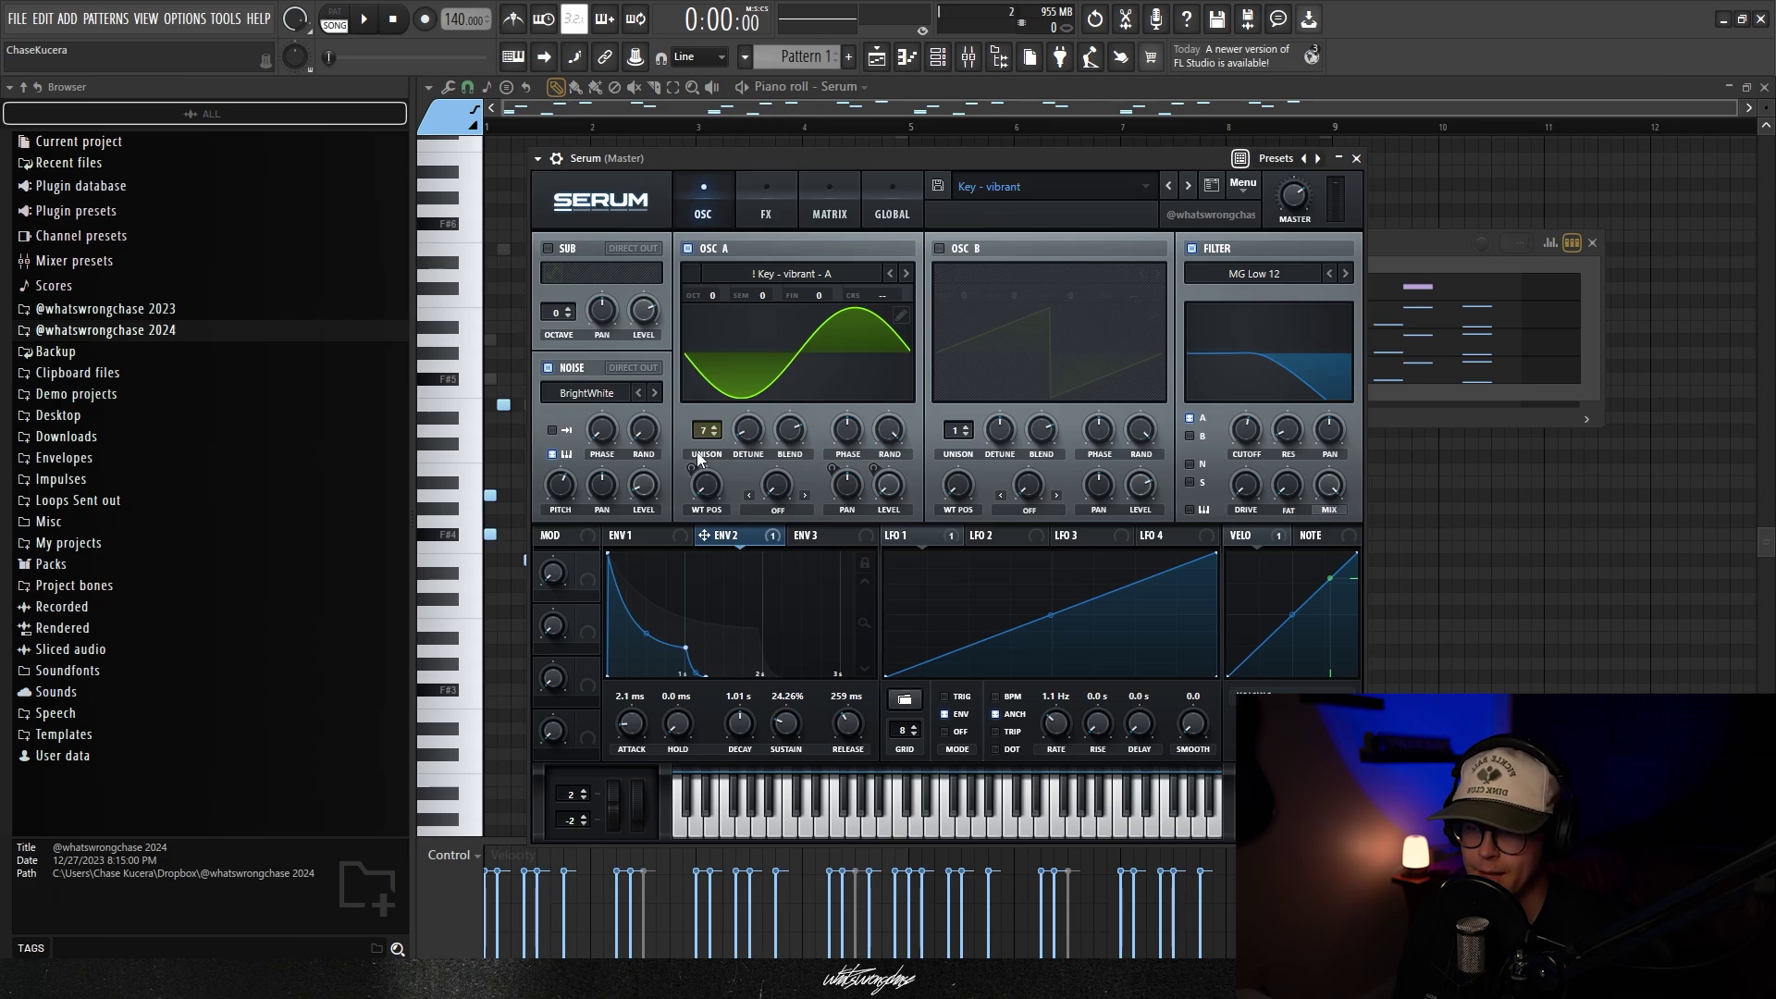
pyautogui.moveTo(906, 160); pyautogui.dragTo(905, 157)
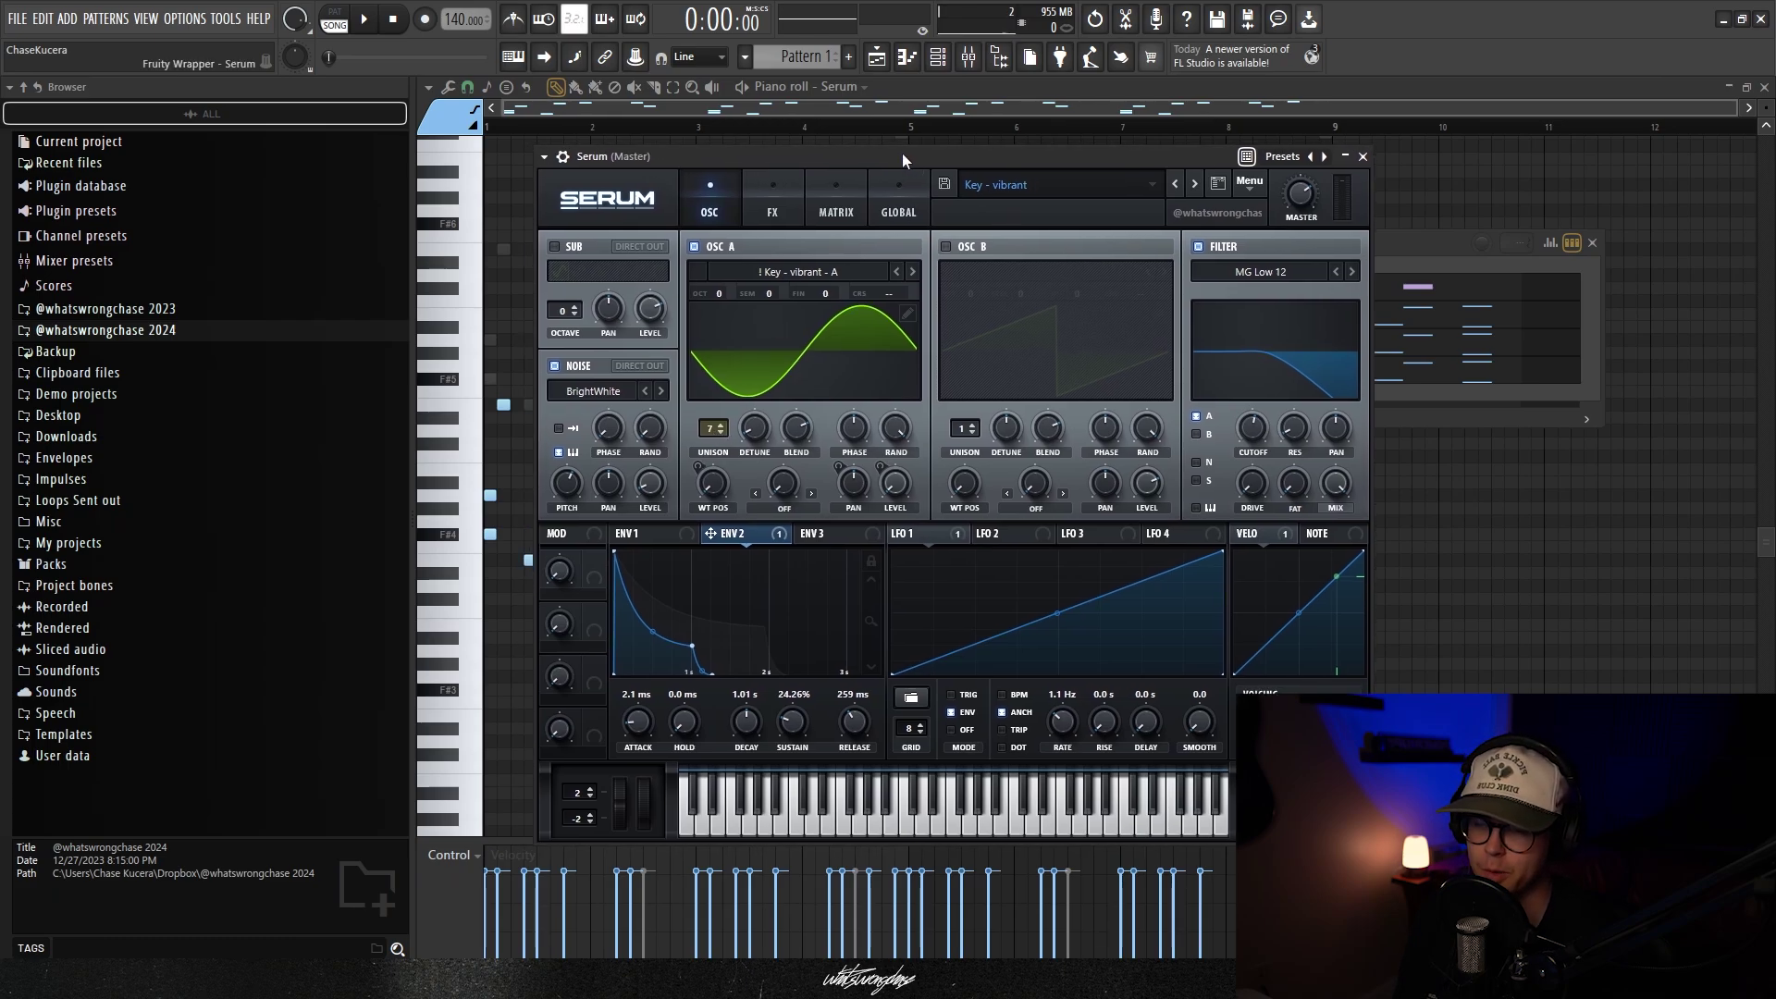
pyautogui.click(963, 537)
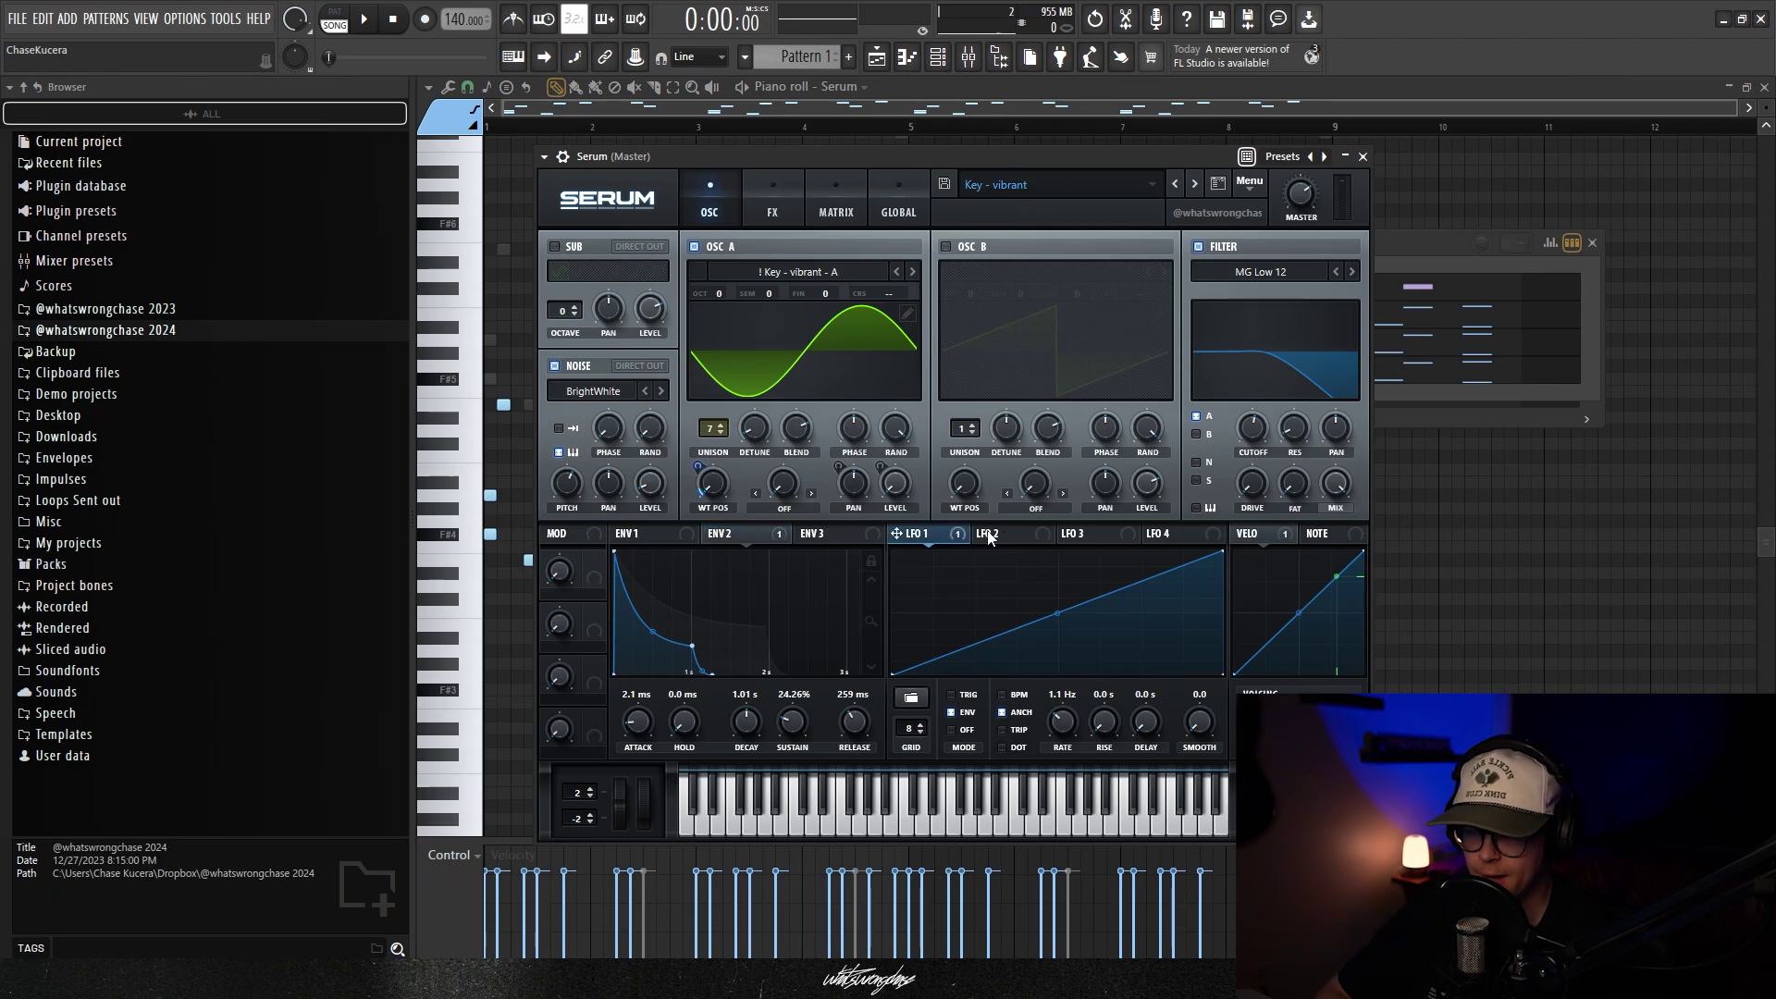
pyautogui.click(990, 535)
pyautogui.click(940, 538)
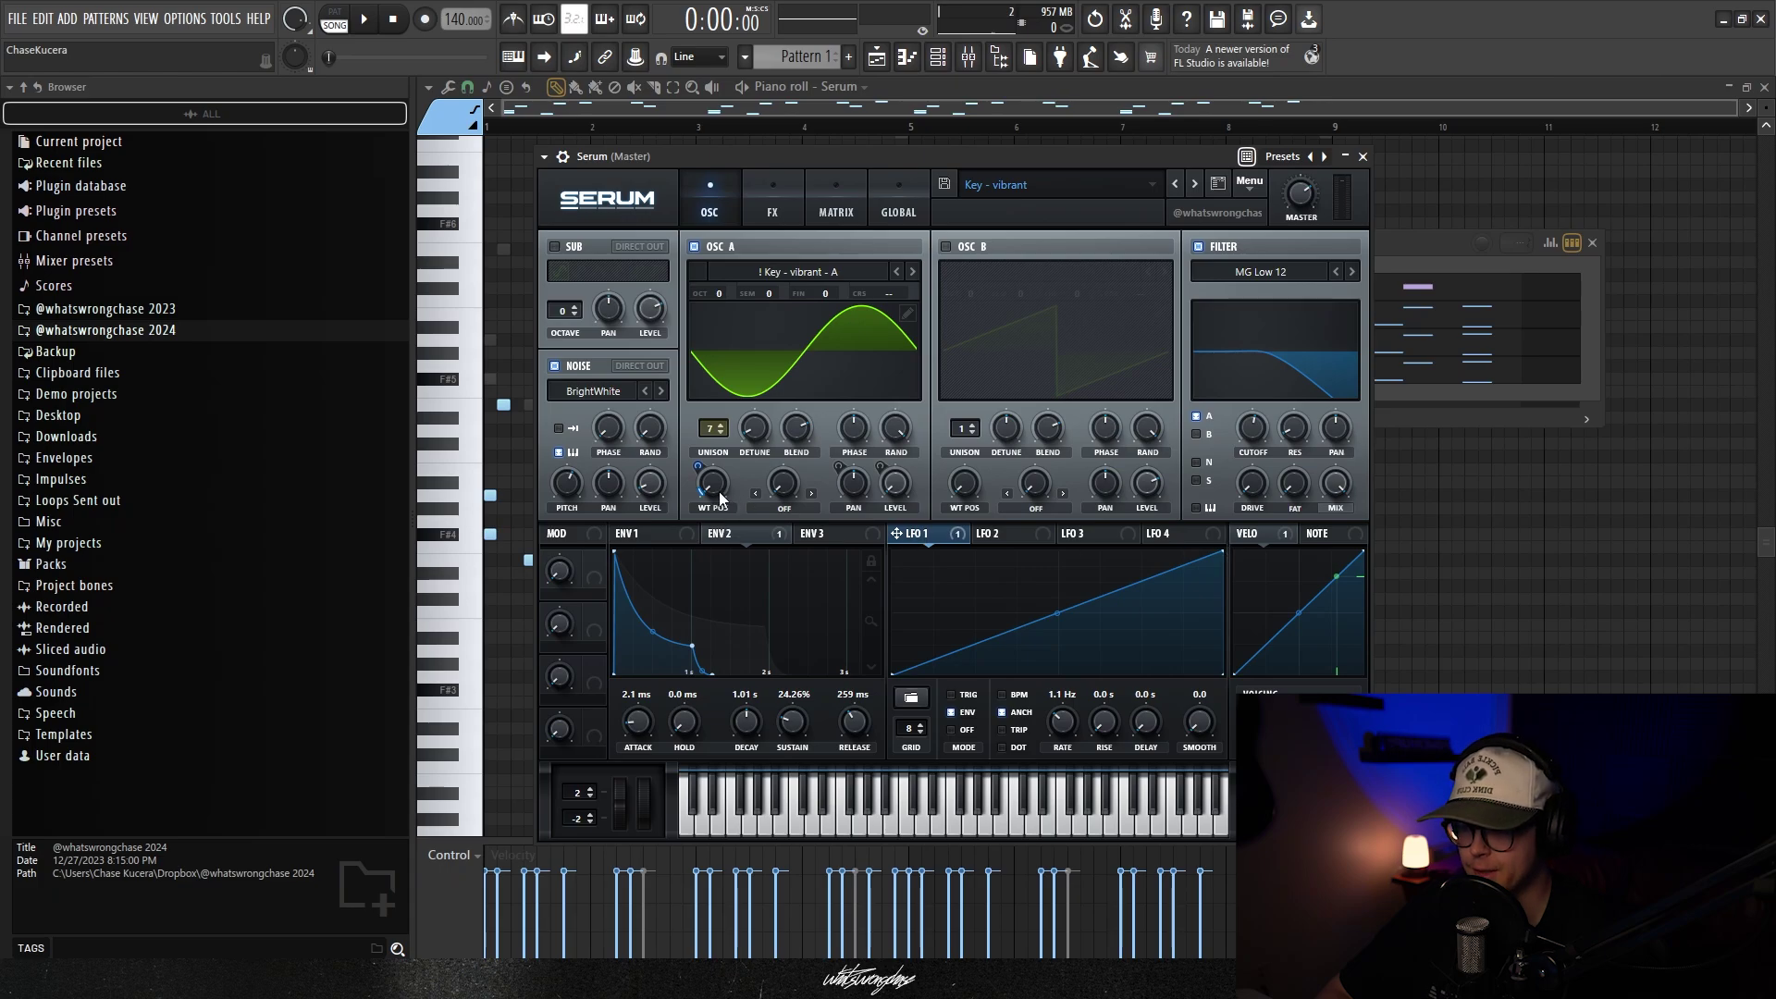
pyautogui.moveTo(991, 159); pyautogui.dragTo(1000, 148)
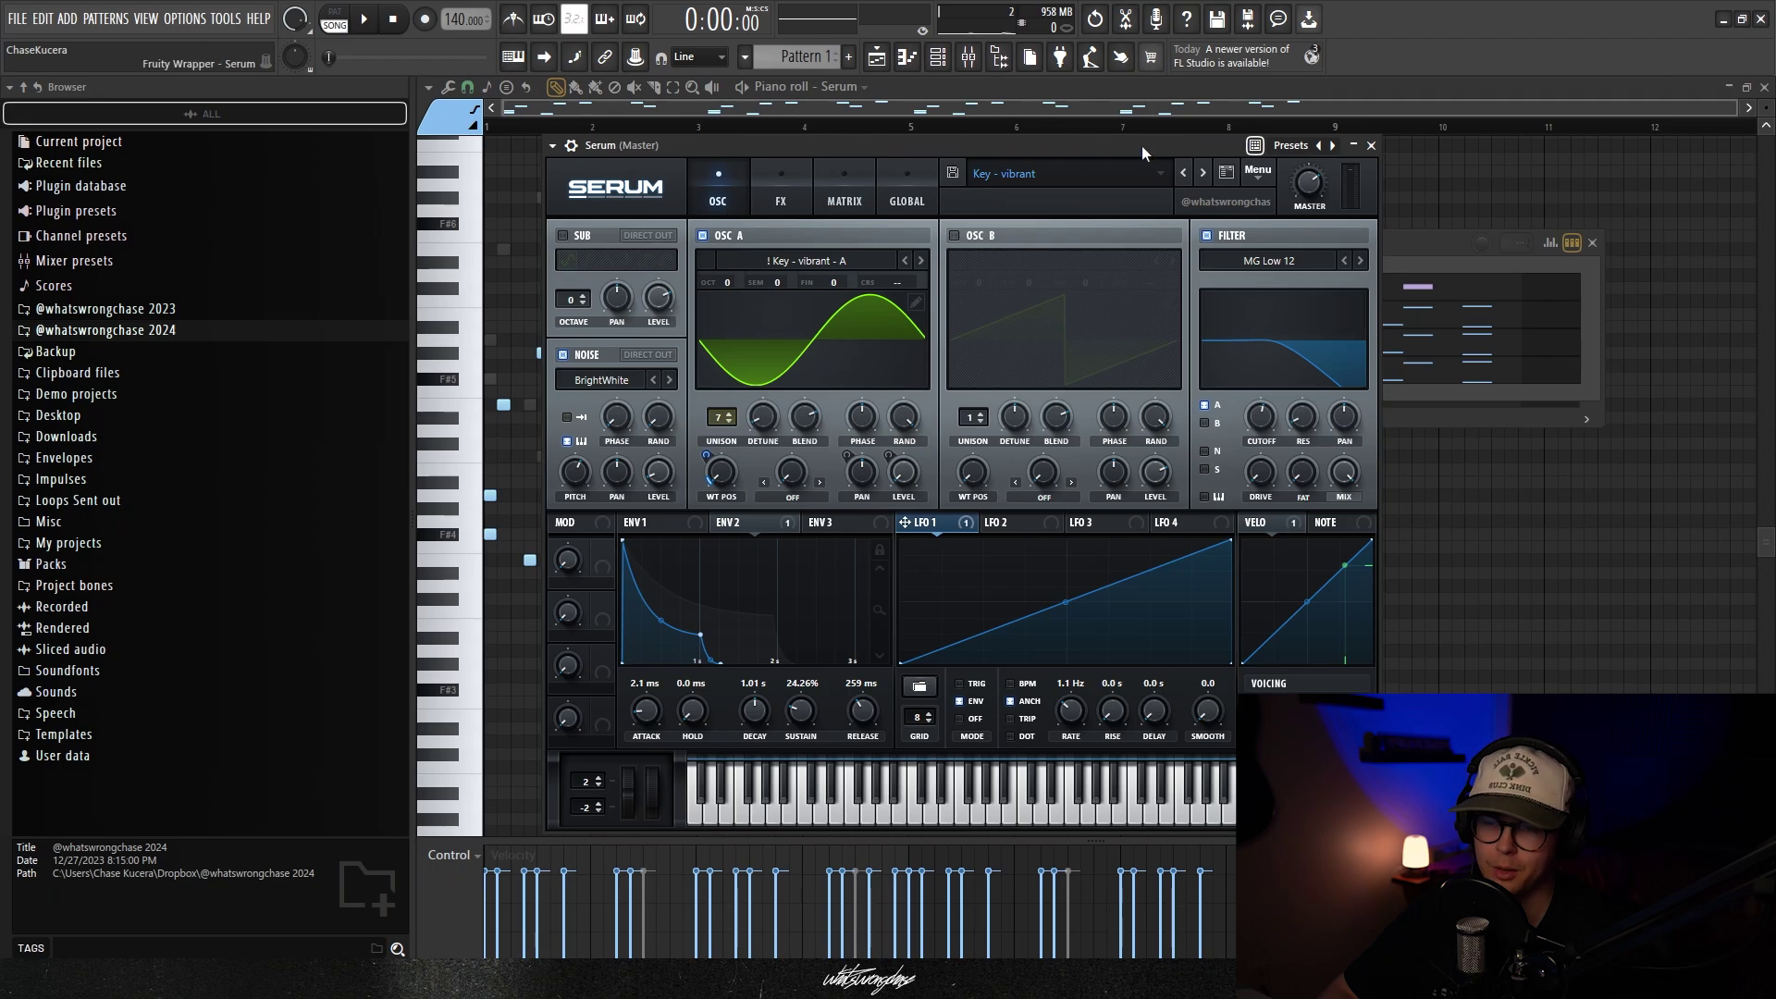
pyautogui.moveTo(1142, 146); pyautogui.dragTo(1141, 152)
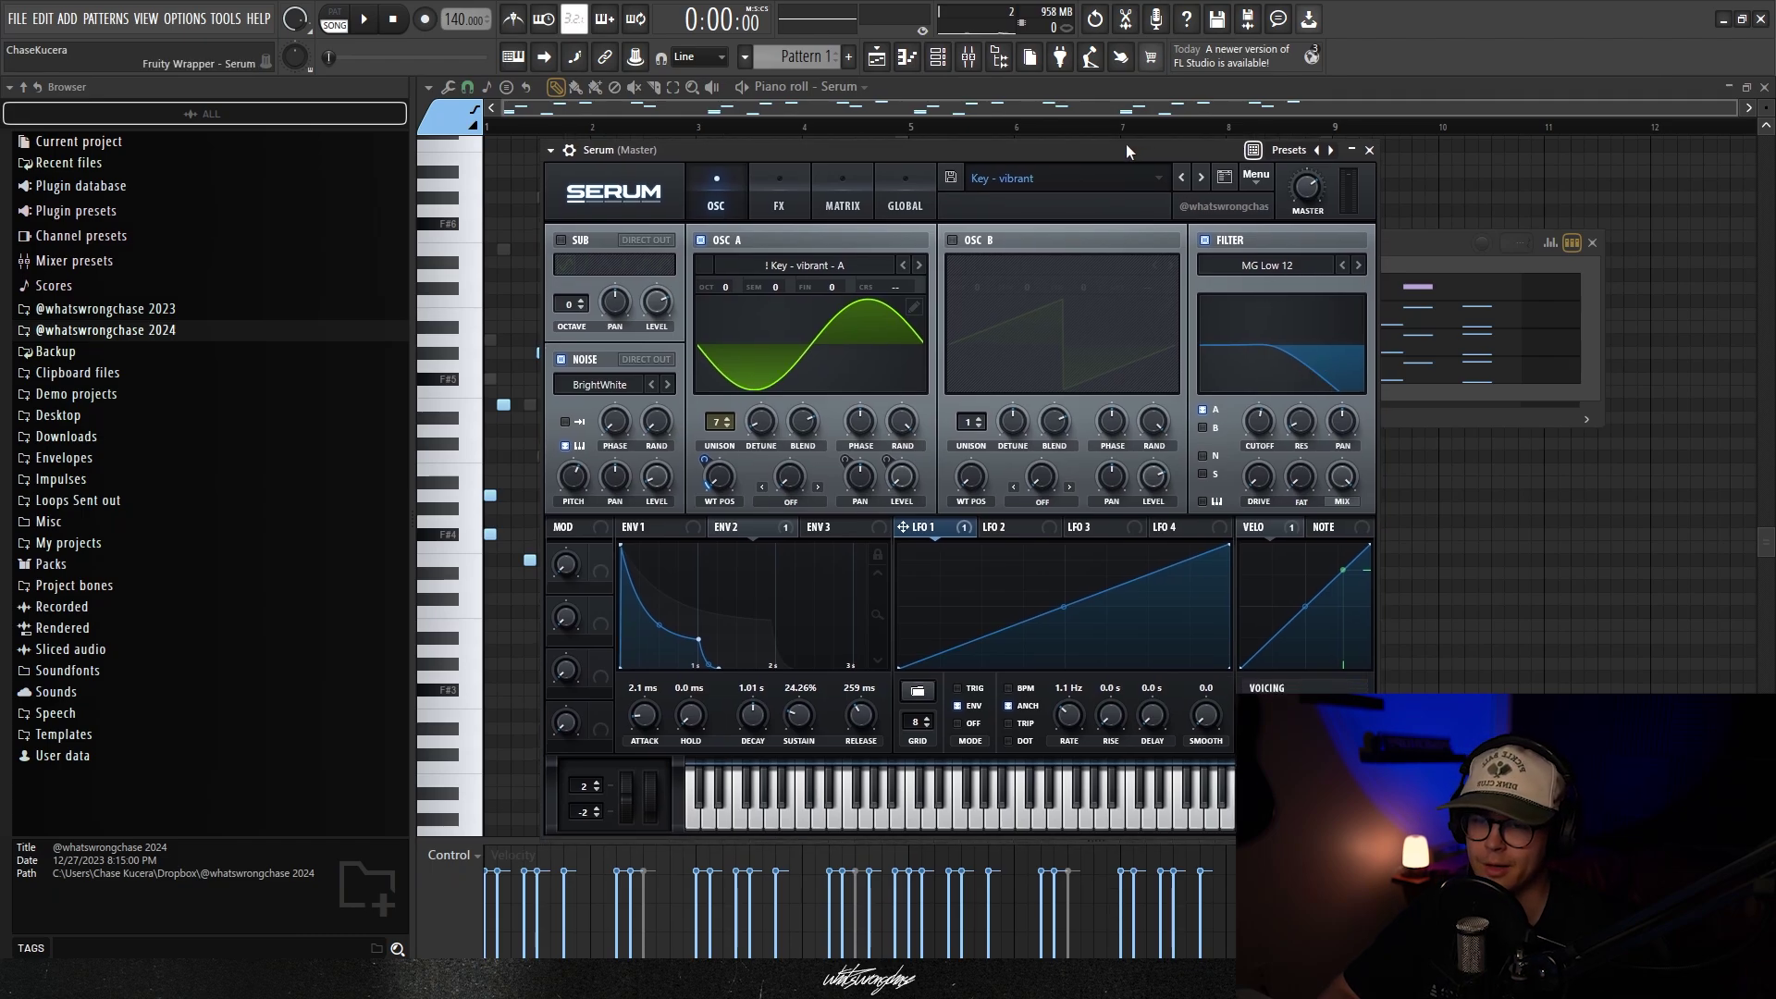
# Review the Key - vibrant patch's effects chain, including the SampHold filter, its filter types, the delay and the reverb
pyautogui.click(779, 199)
pyautogui.moveTo(895, 149); pyautogui.dragTo(851, 157)
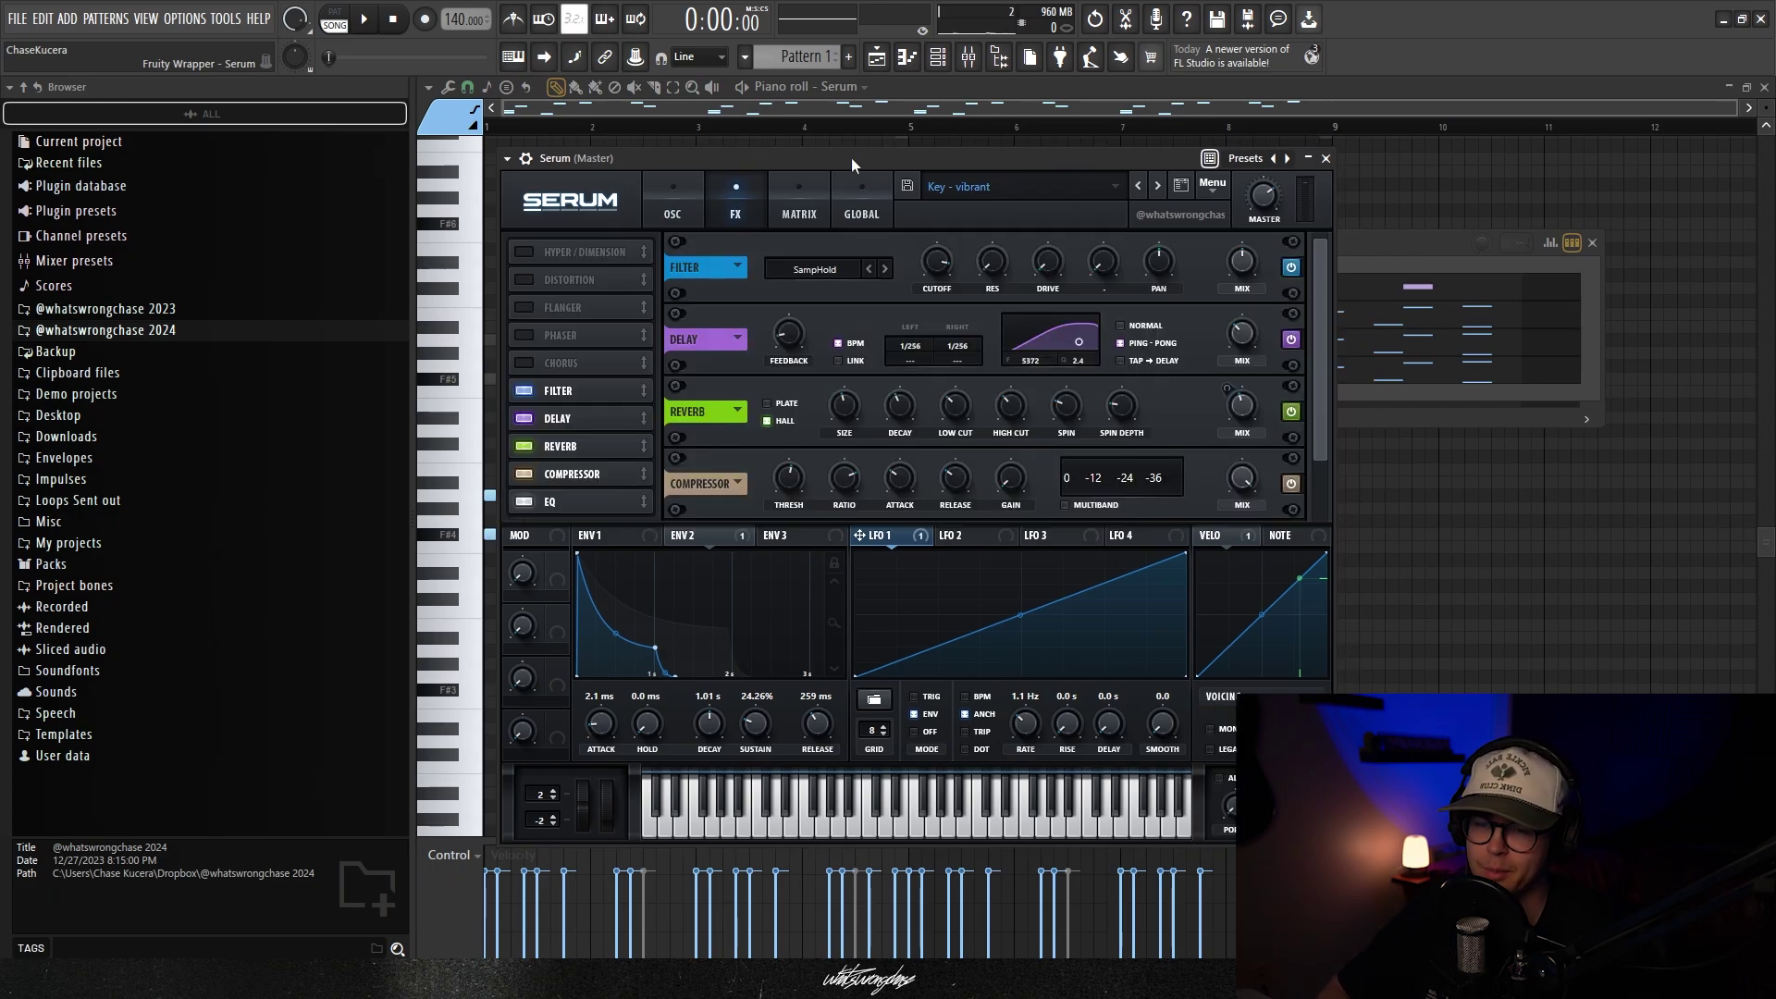
pyautogui.moveTo(831, 161); pyautogui.dragTo(845, 158)
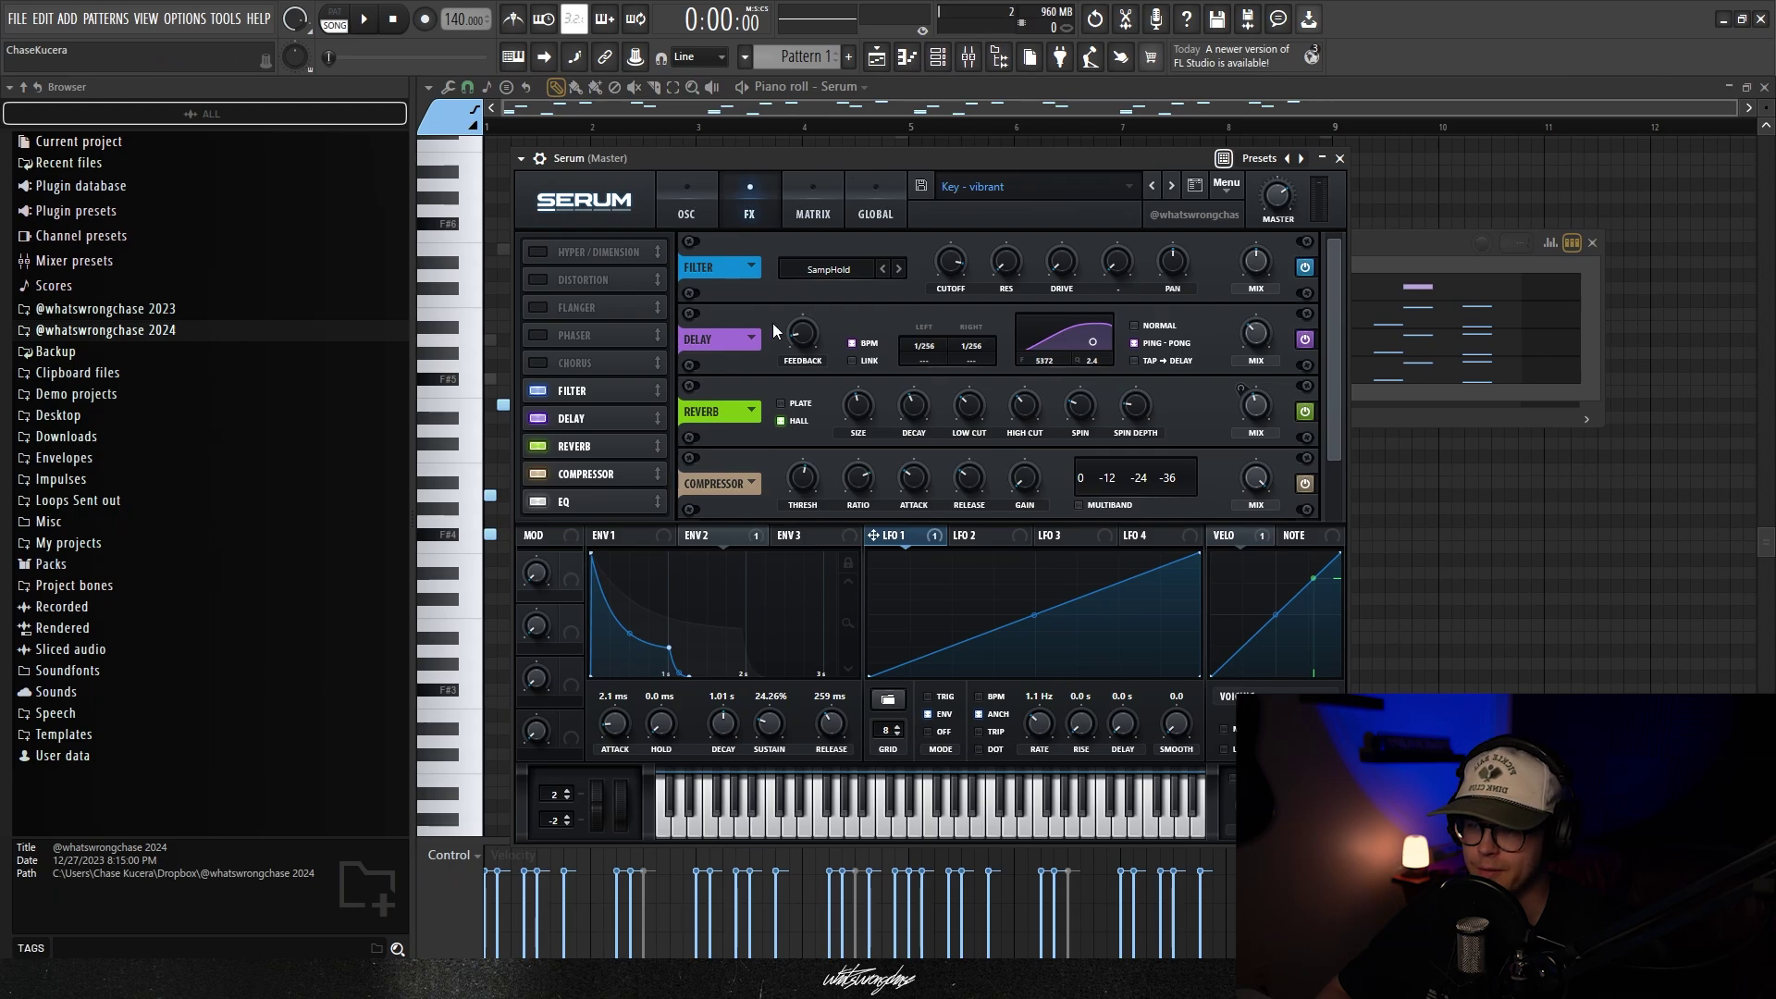
pyautogui.click(832, 271)
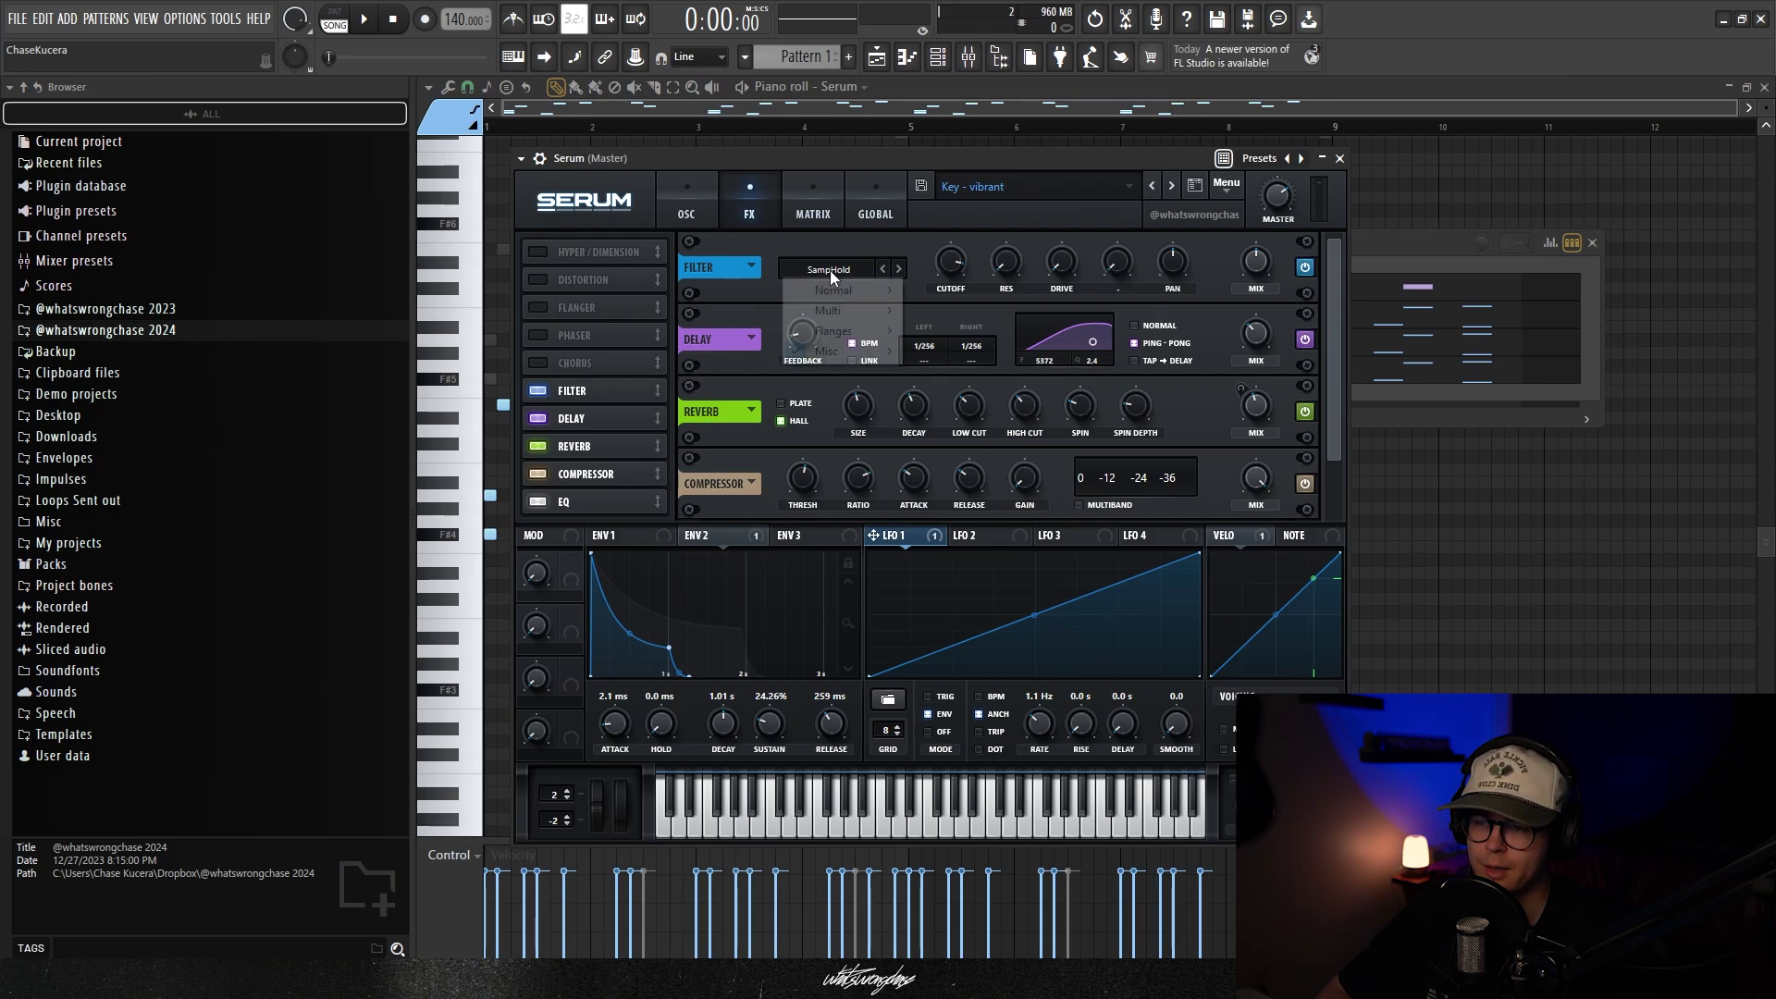
pyautogui.click(997, 296)
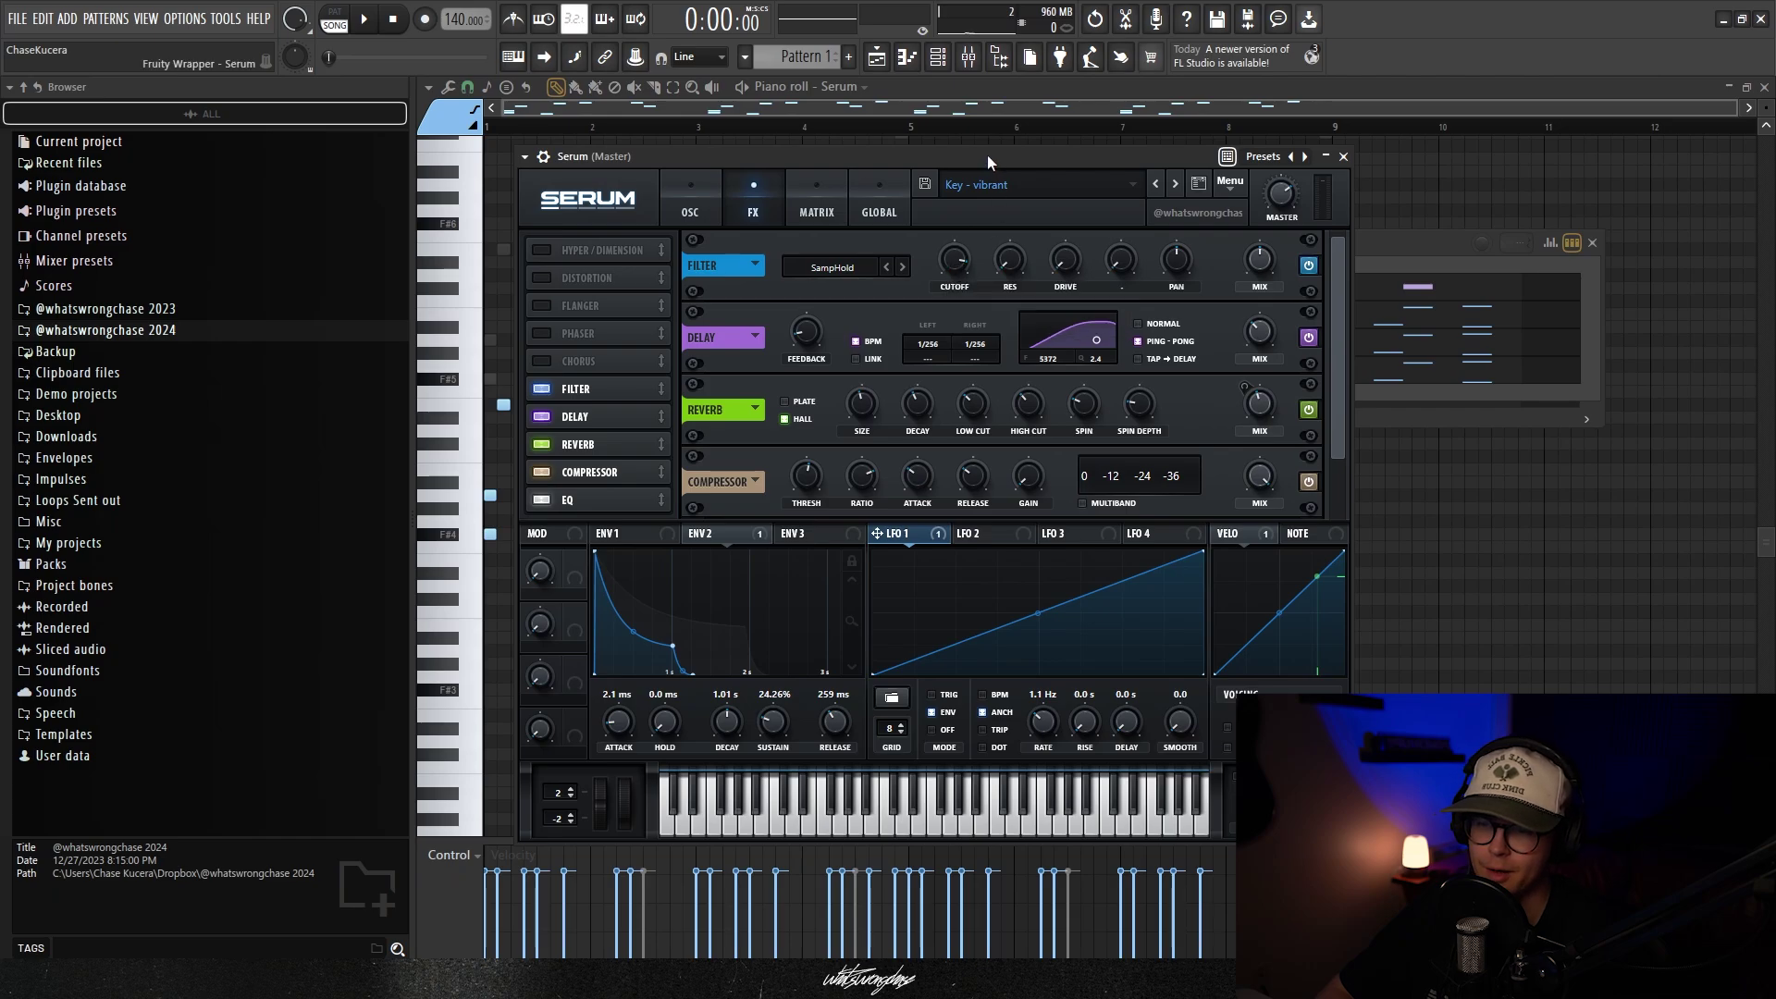
pyautogui.moveTo(998, 152); pyautogui.dragTo(1014, 150)
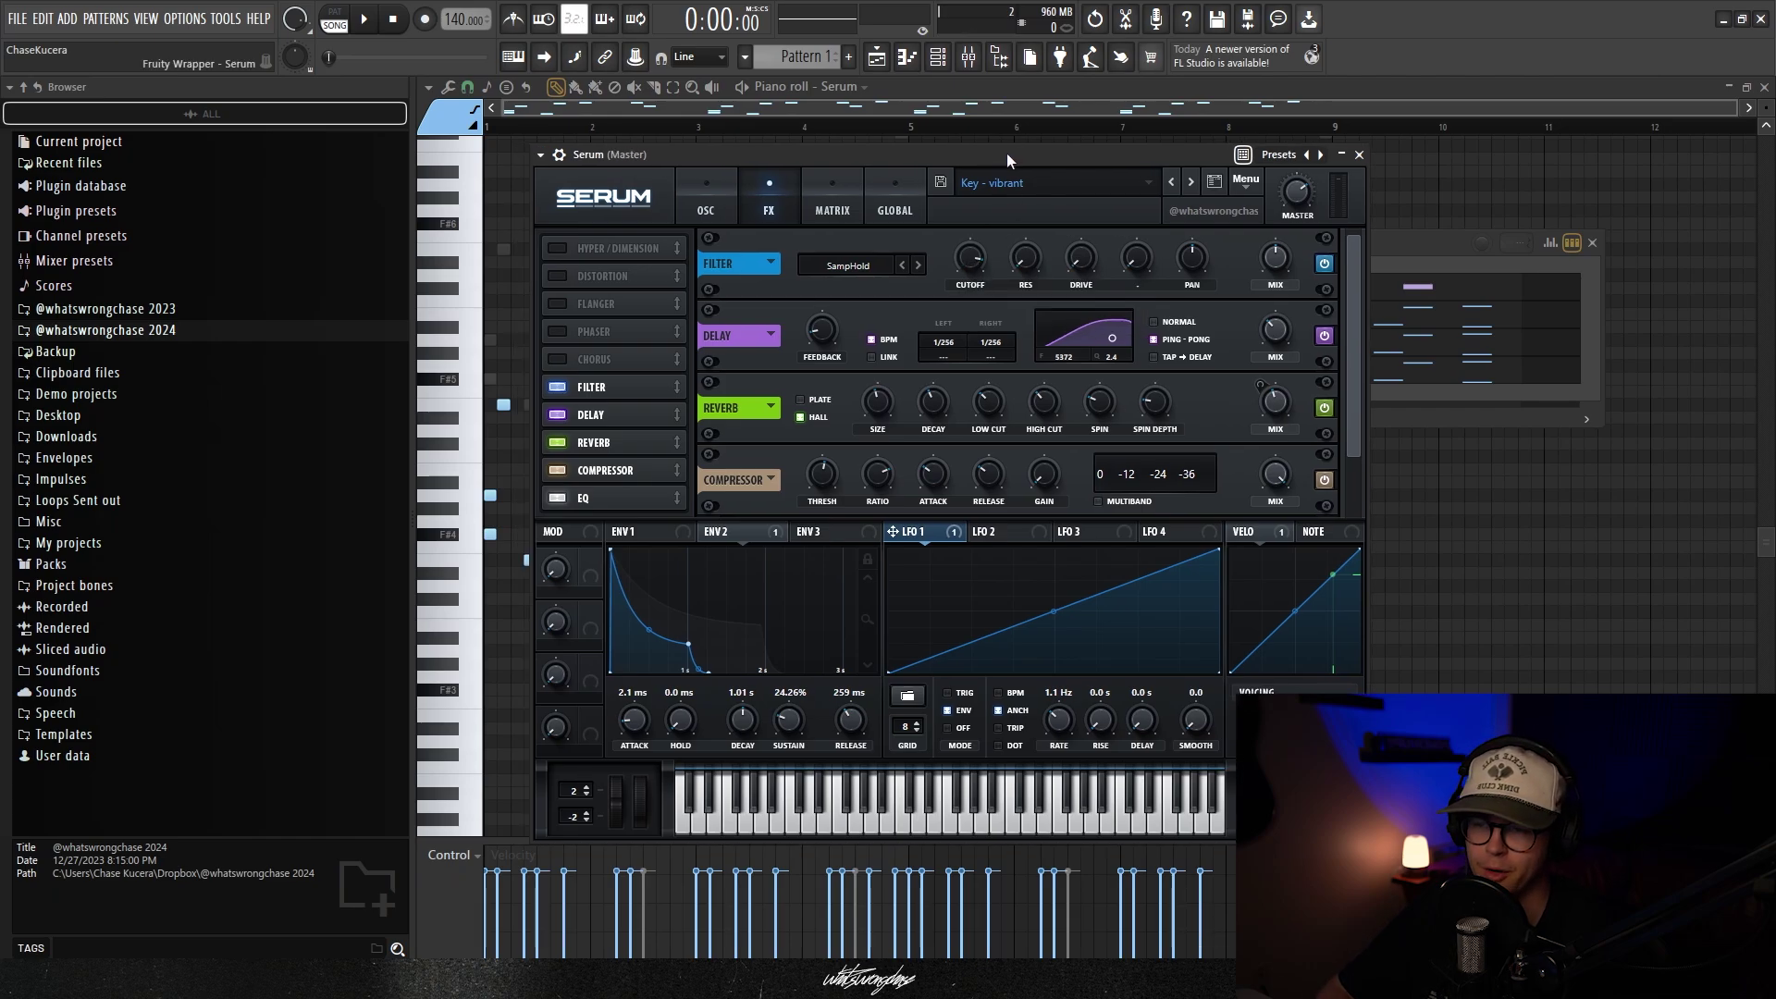
pyautogui.scroll(-1, 602, 523)
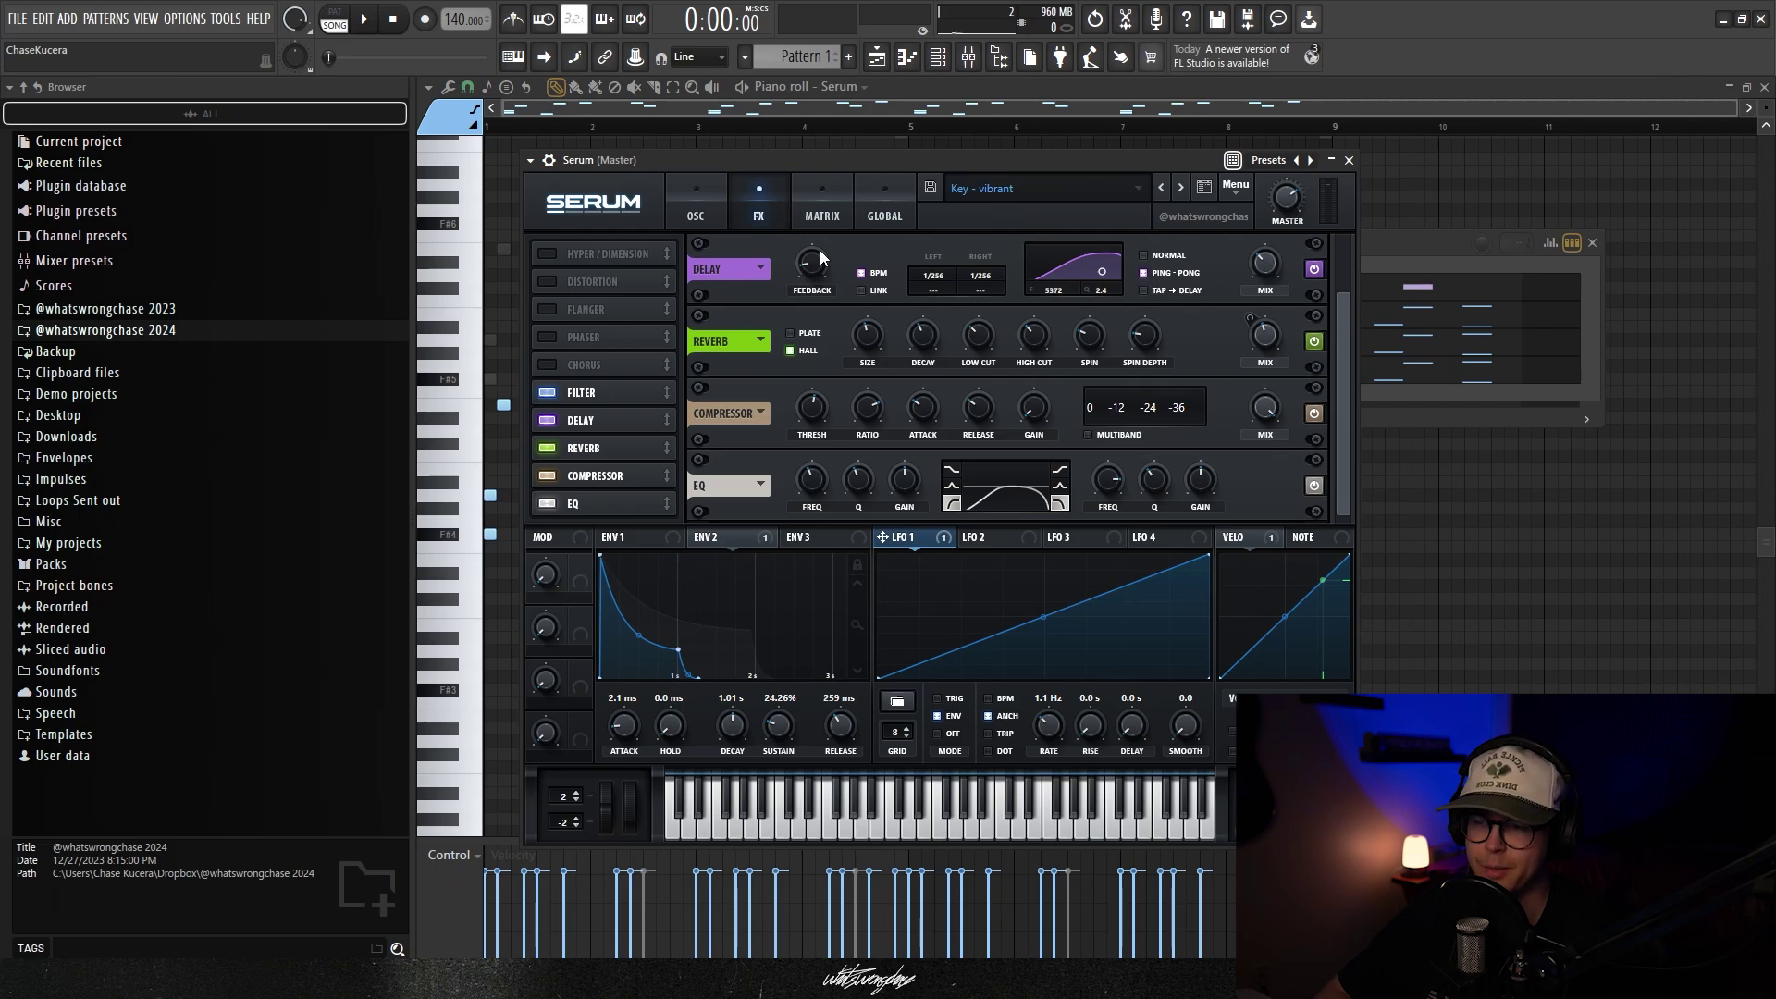
pyautogui.moveTo(890, 159); pyautogui.dragTo(881, 164)
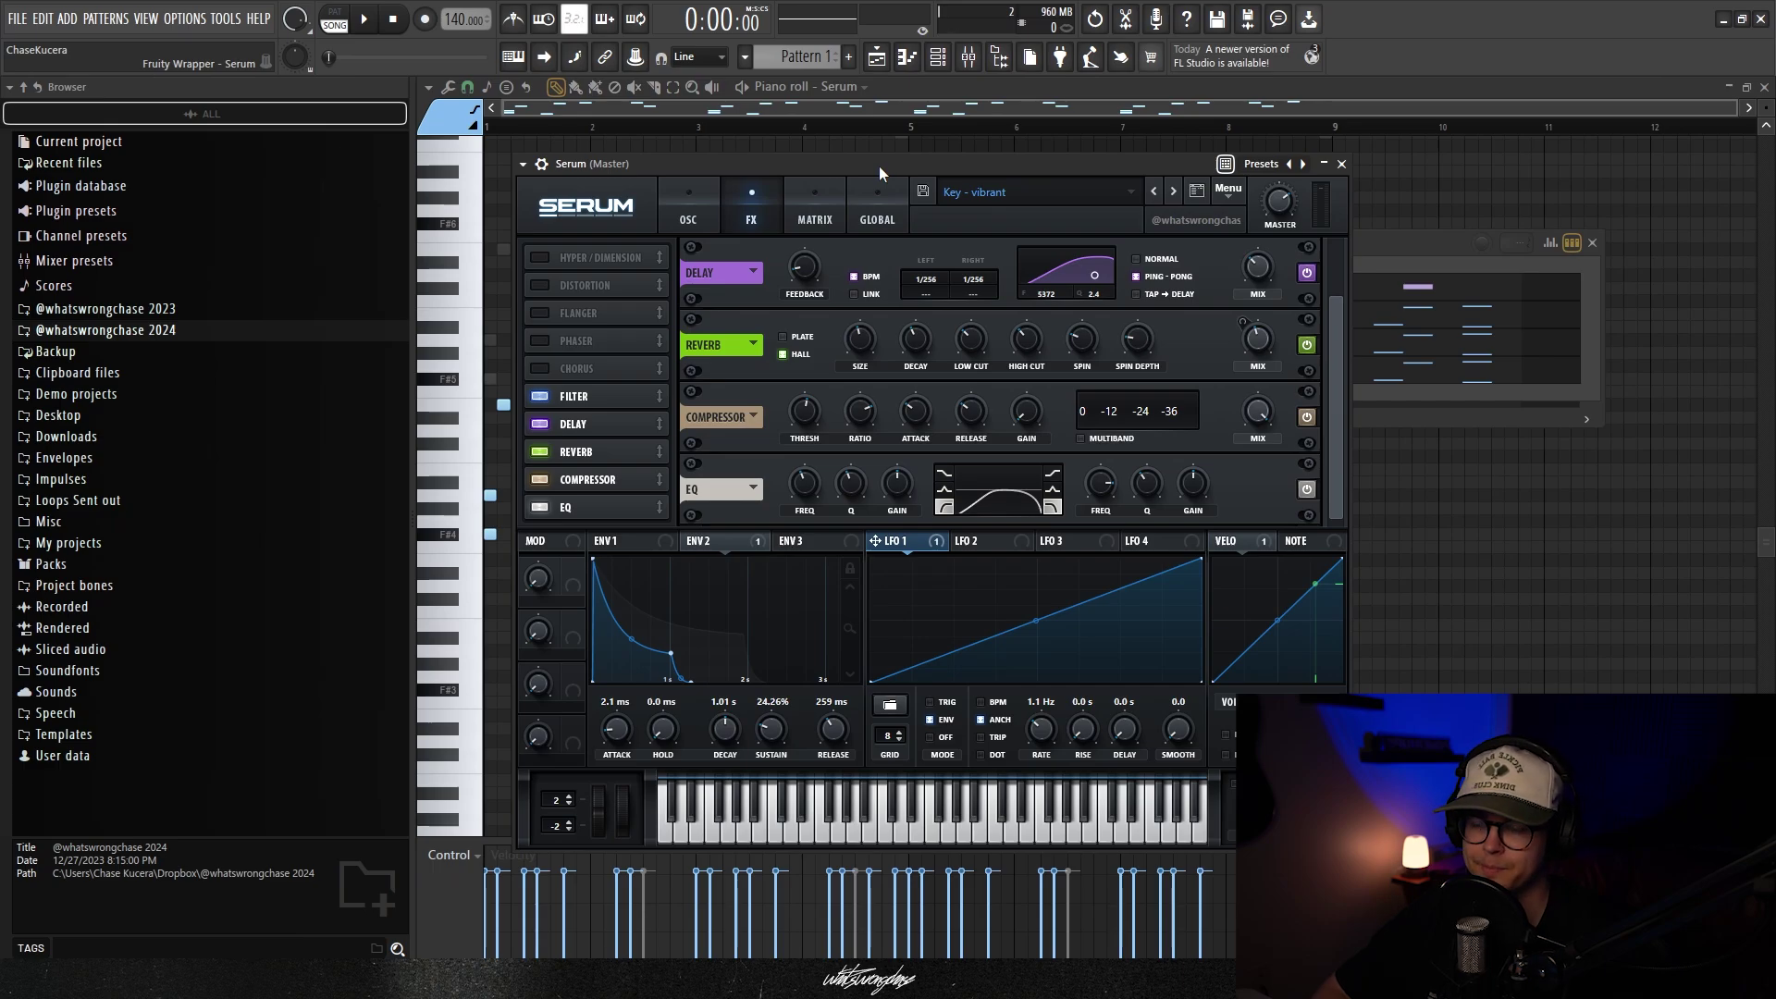
pyautogui.moveTo(975, 157); pyautogui.dragTo(988, 152)
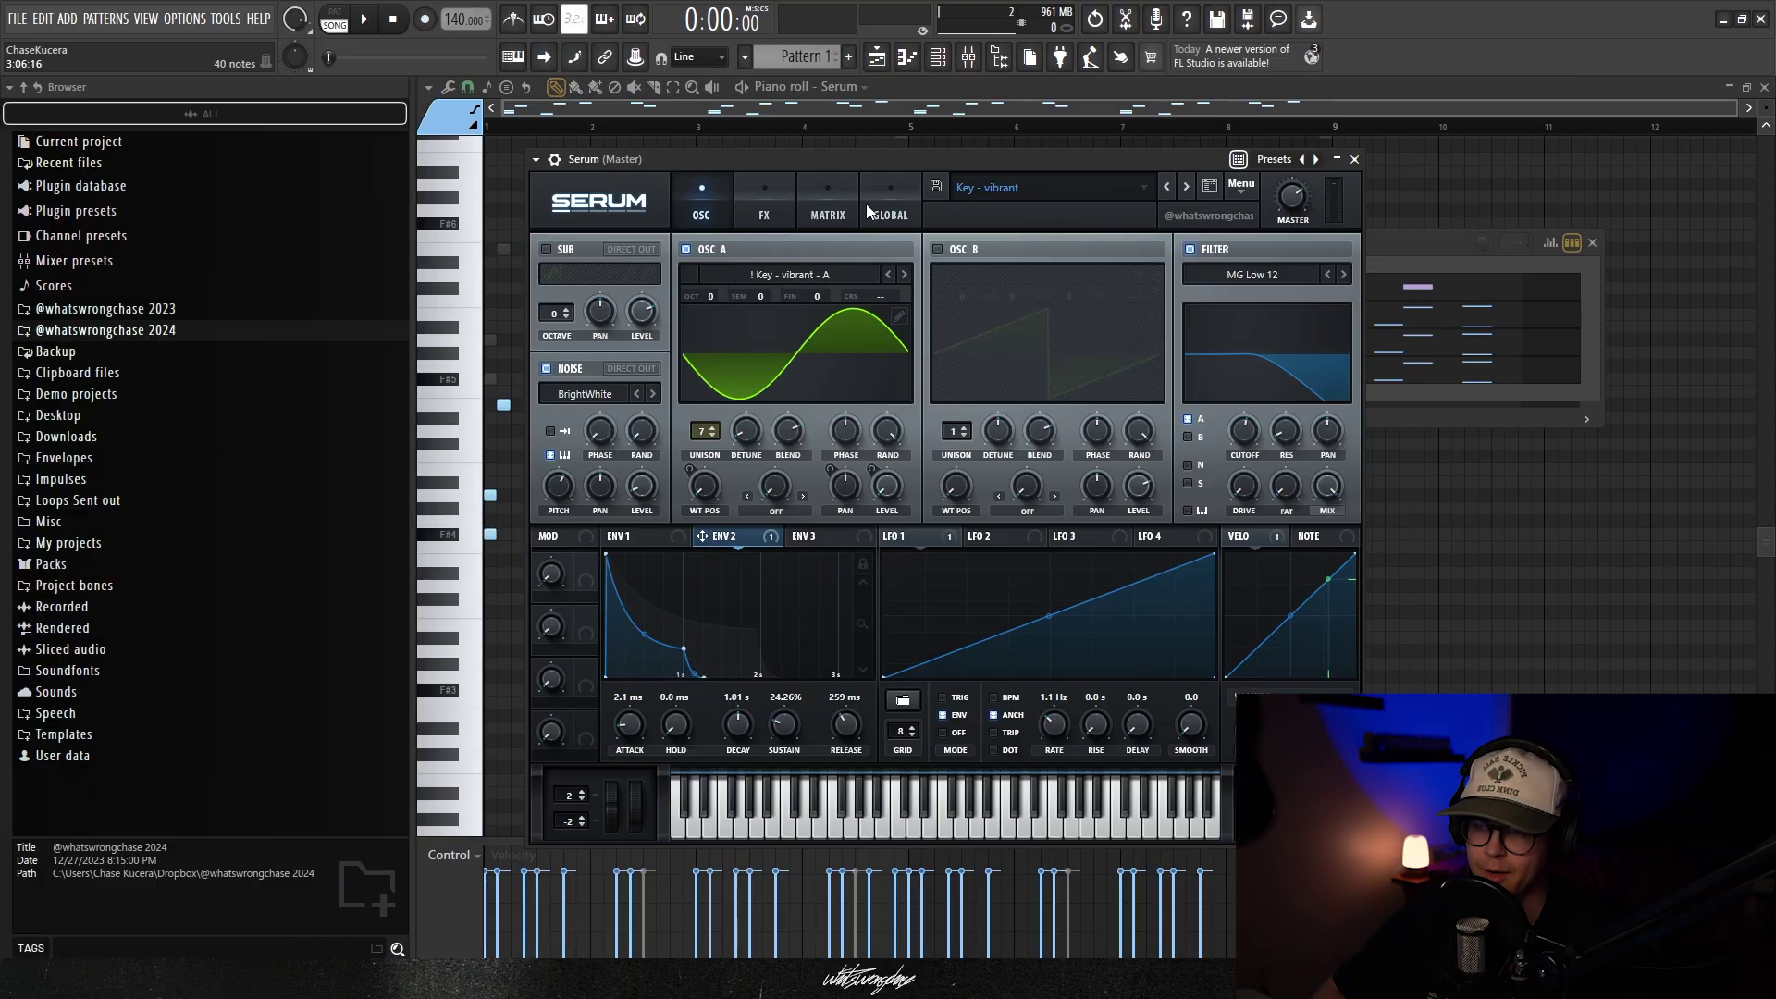
# Examine Envelope 2's modulation of the reverb mix while playing the pattern
pyautogui.click(764, 208)
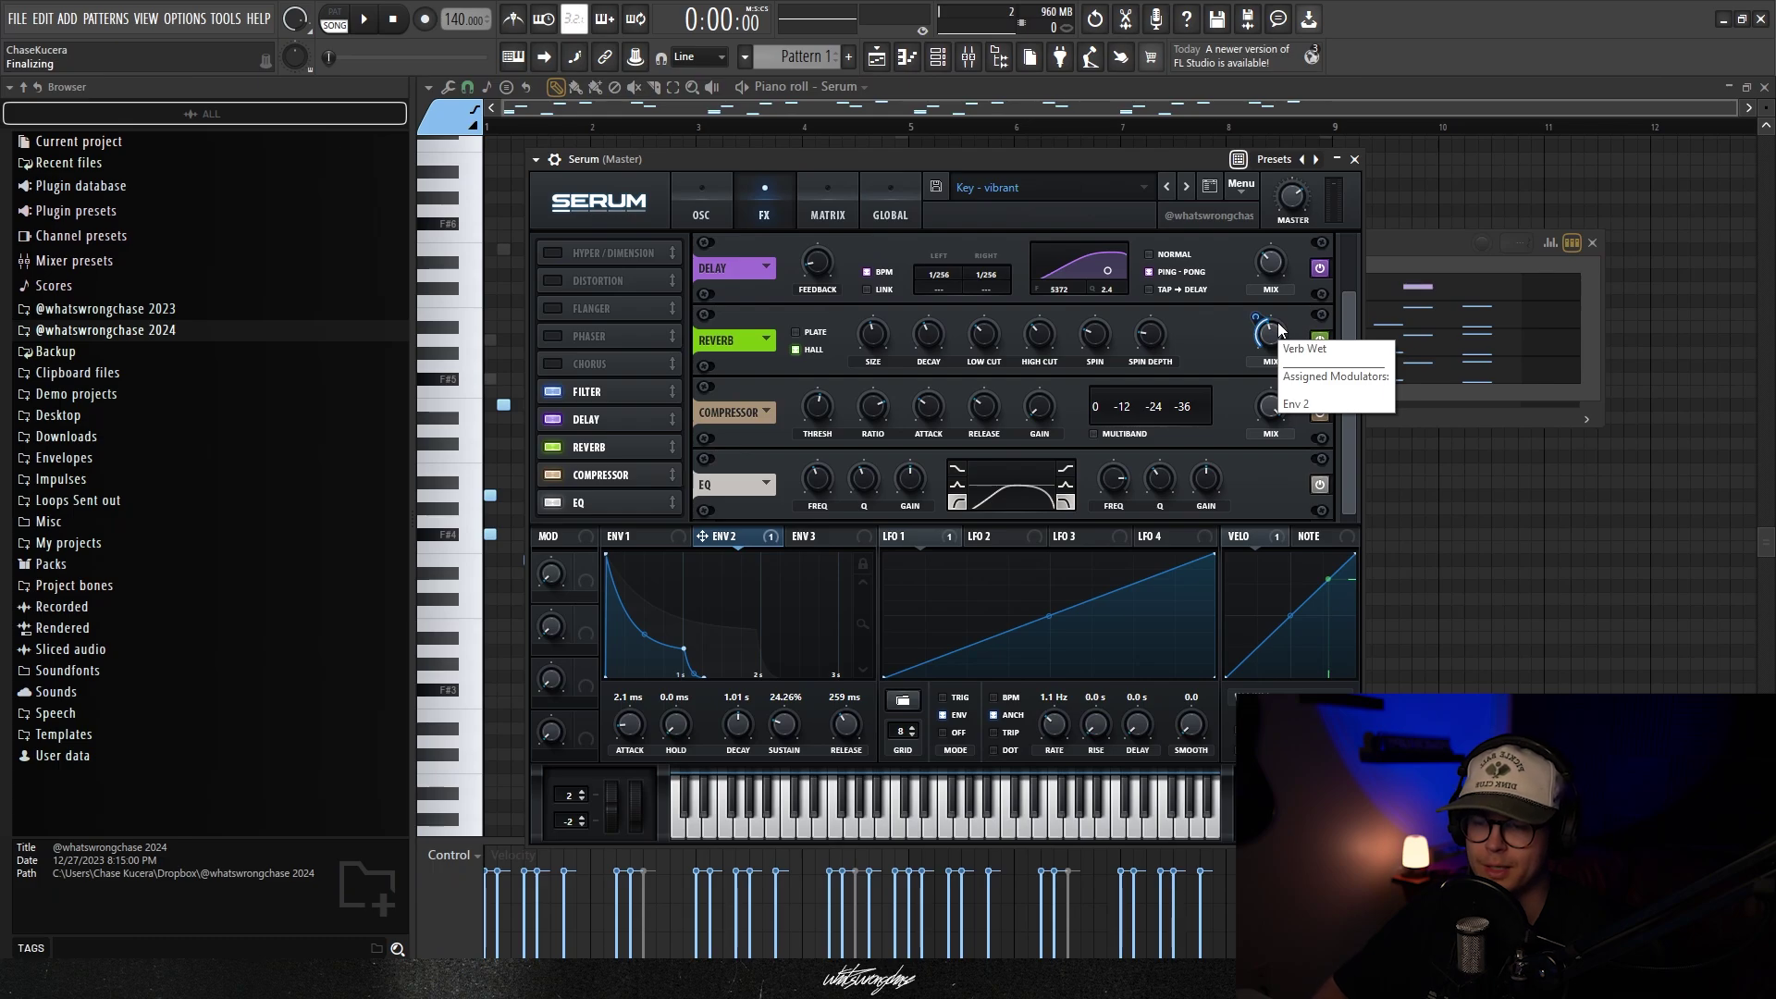
pyautogui.press('space')
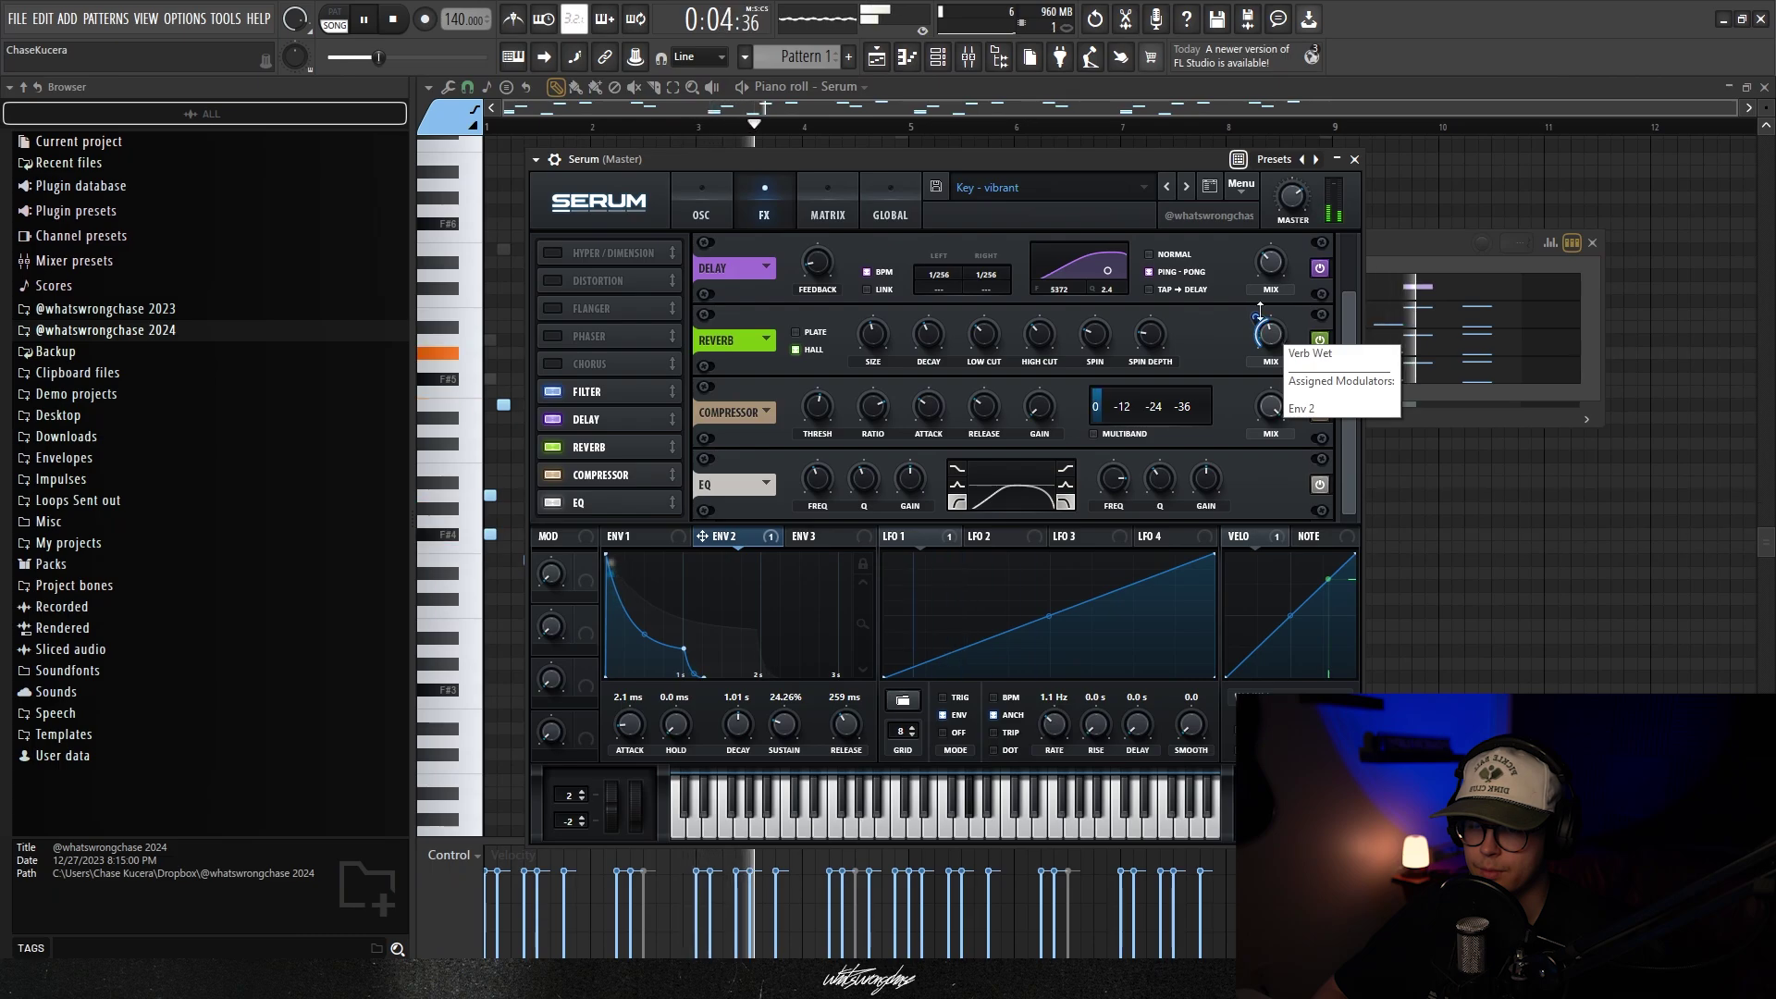
pyautogui.press('space')
pyautogui.moveTo(1103, 158); pyautogui.dragTo(1101, 155)
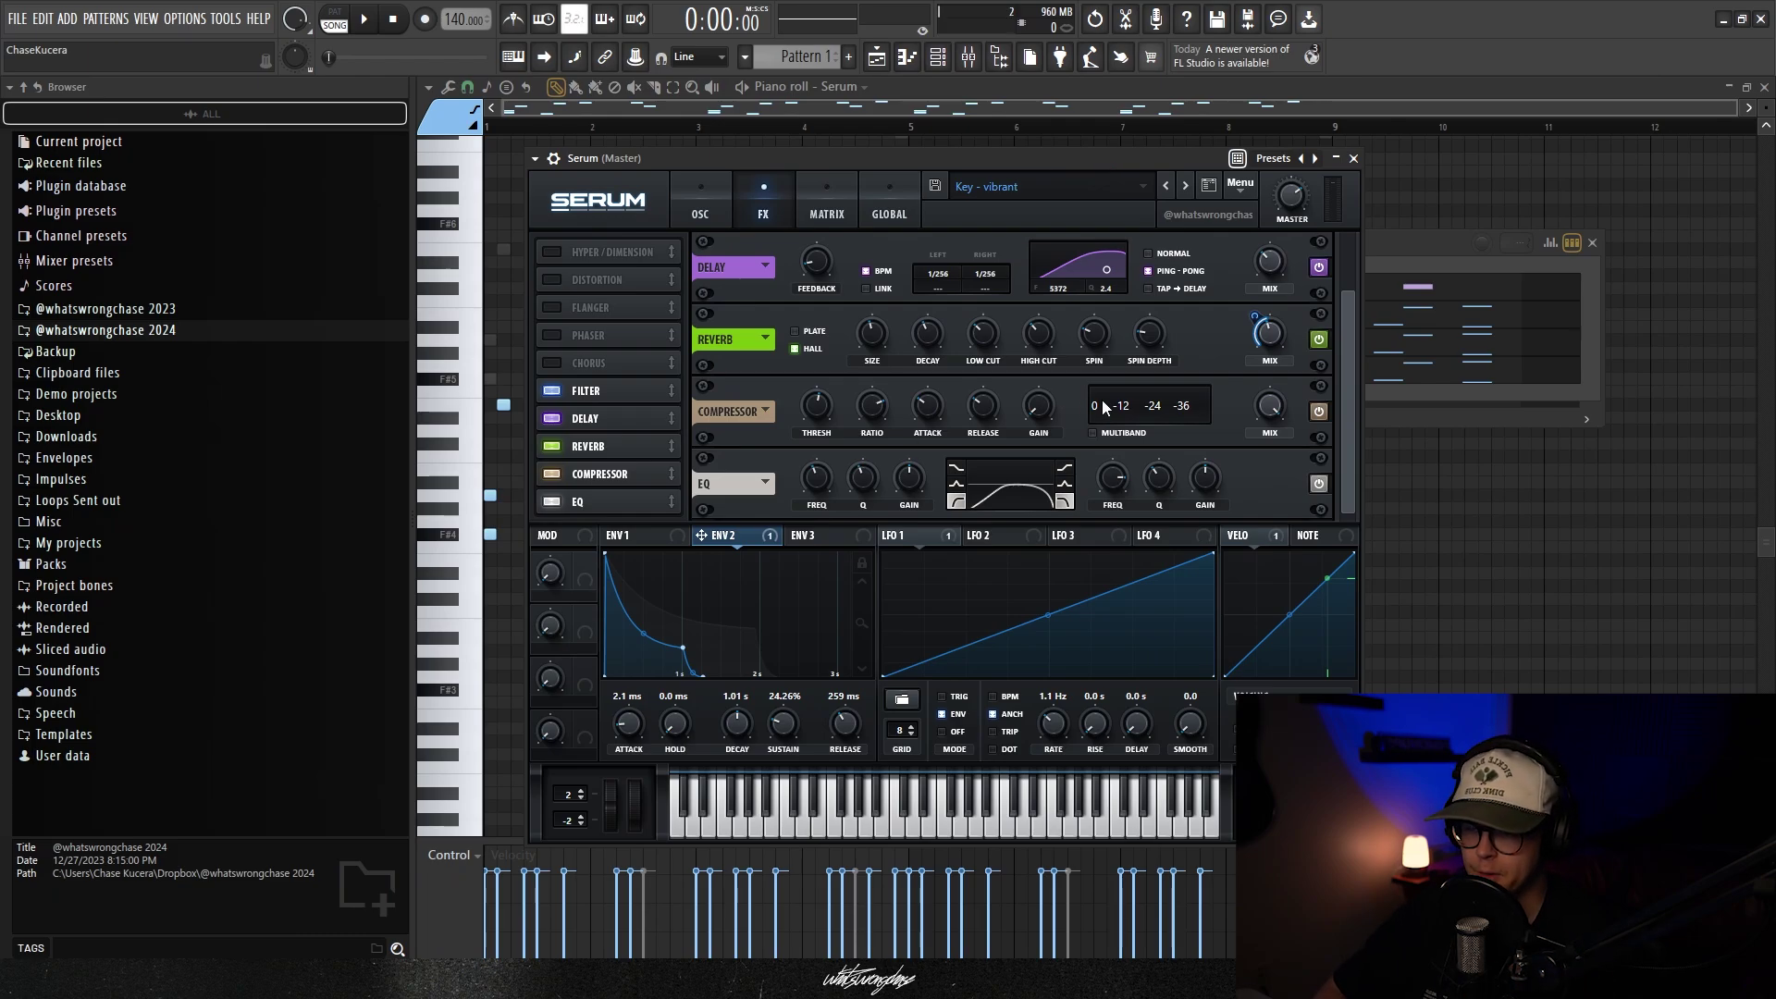
pyautogui.moveTo(1090, 153); pyautogui.dragTo(1109, 149)
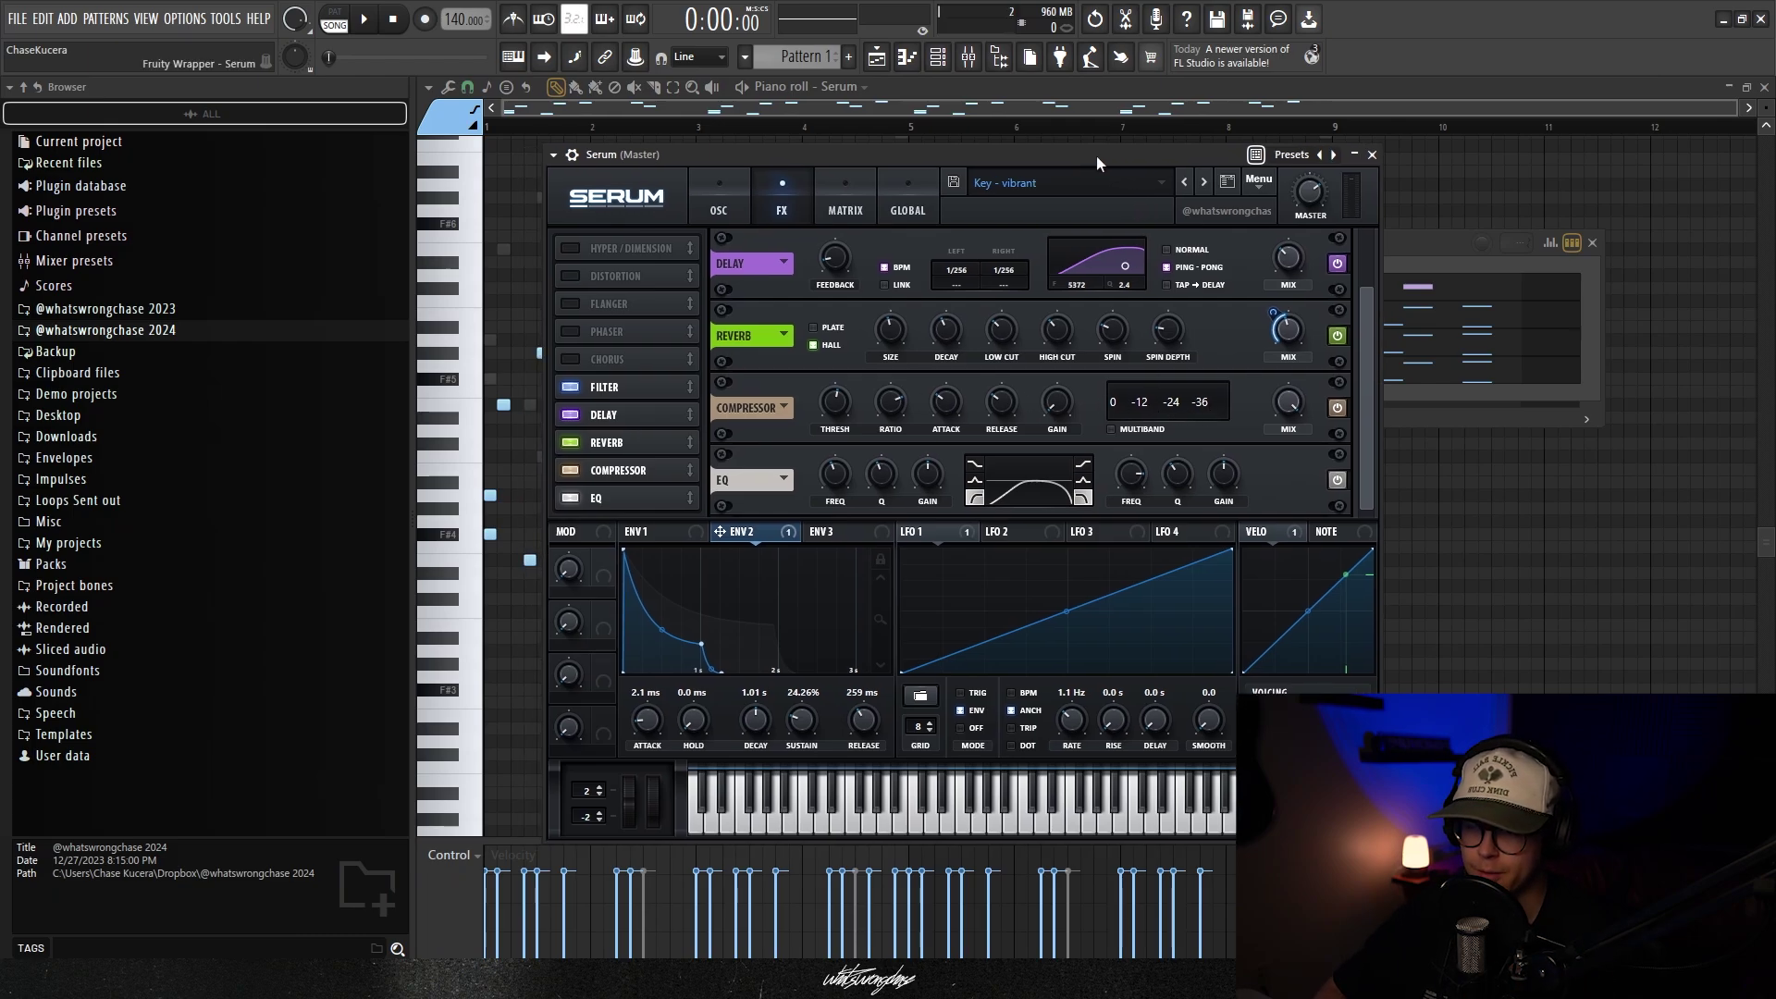
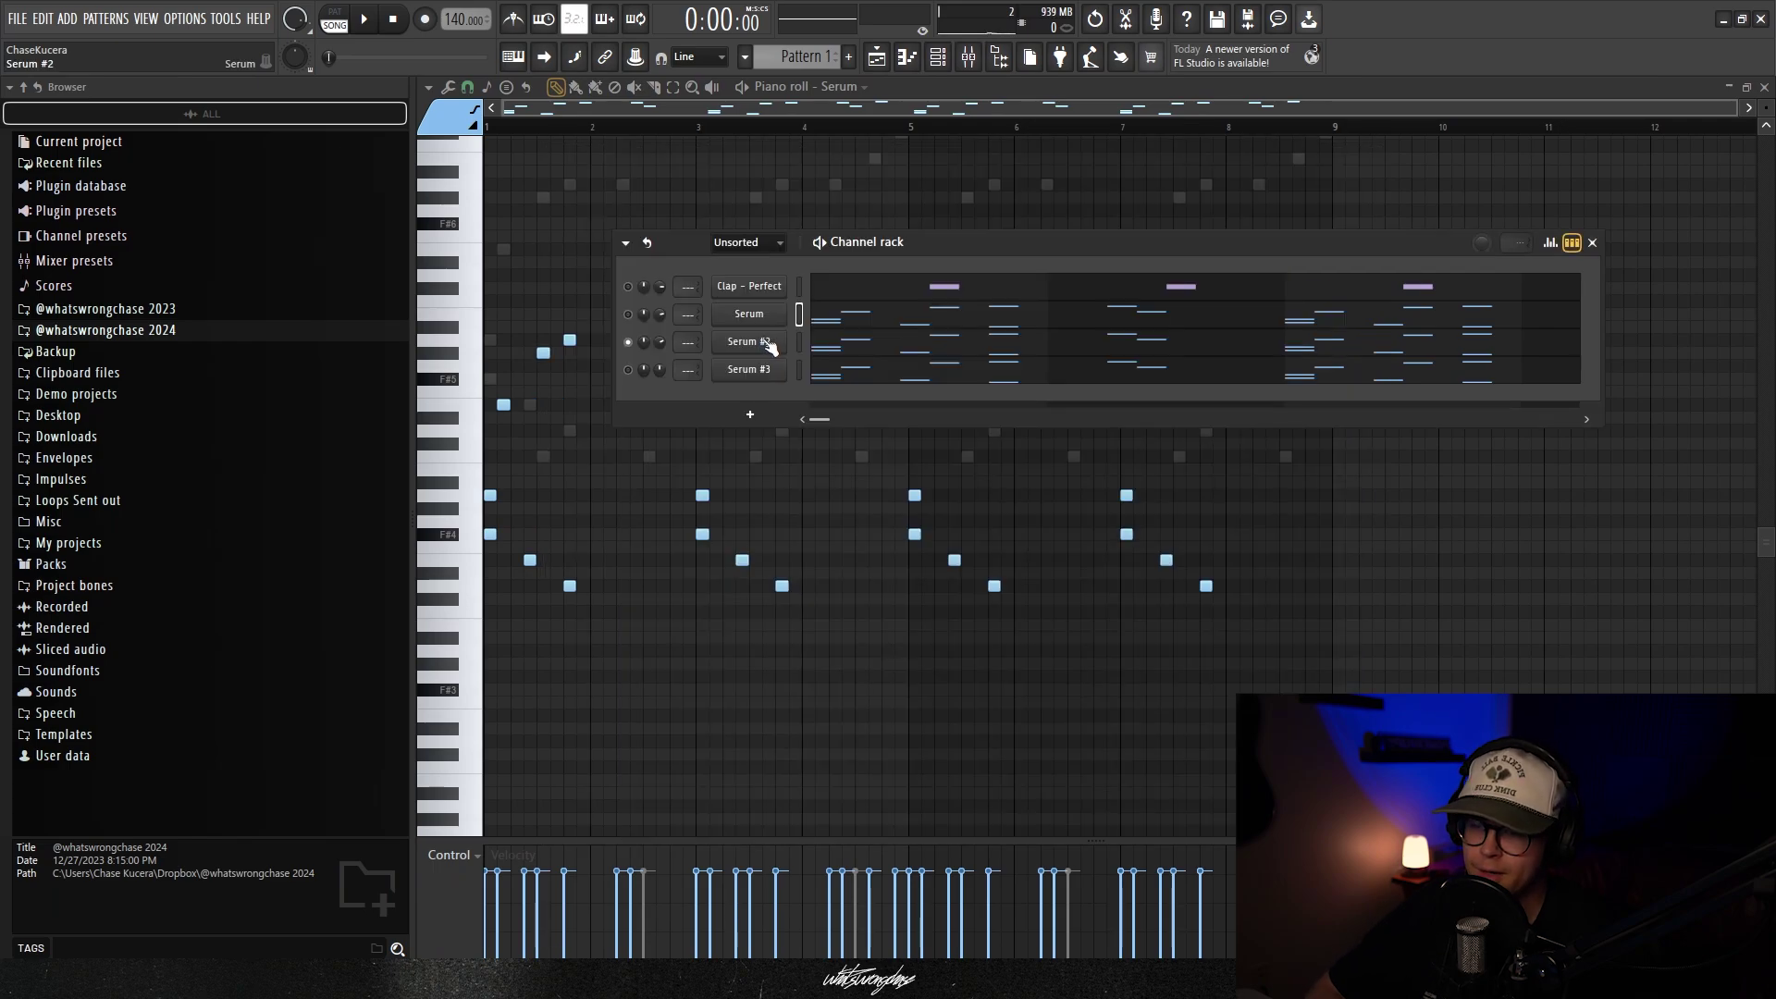
# Open the Serum #2 melody in the piano roll and play it back
pyautogui.moveTo(905, 237); pyautogui.dragTo(936, 166)
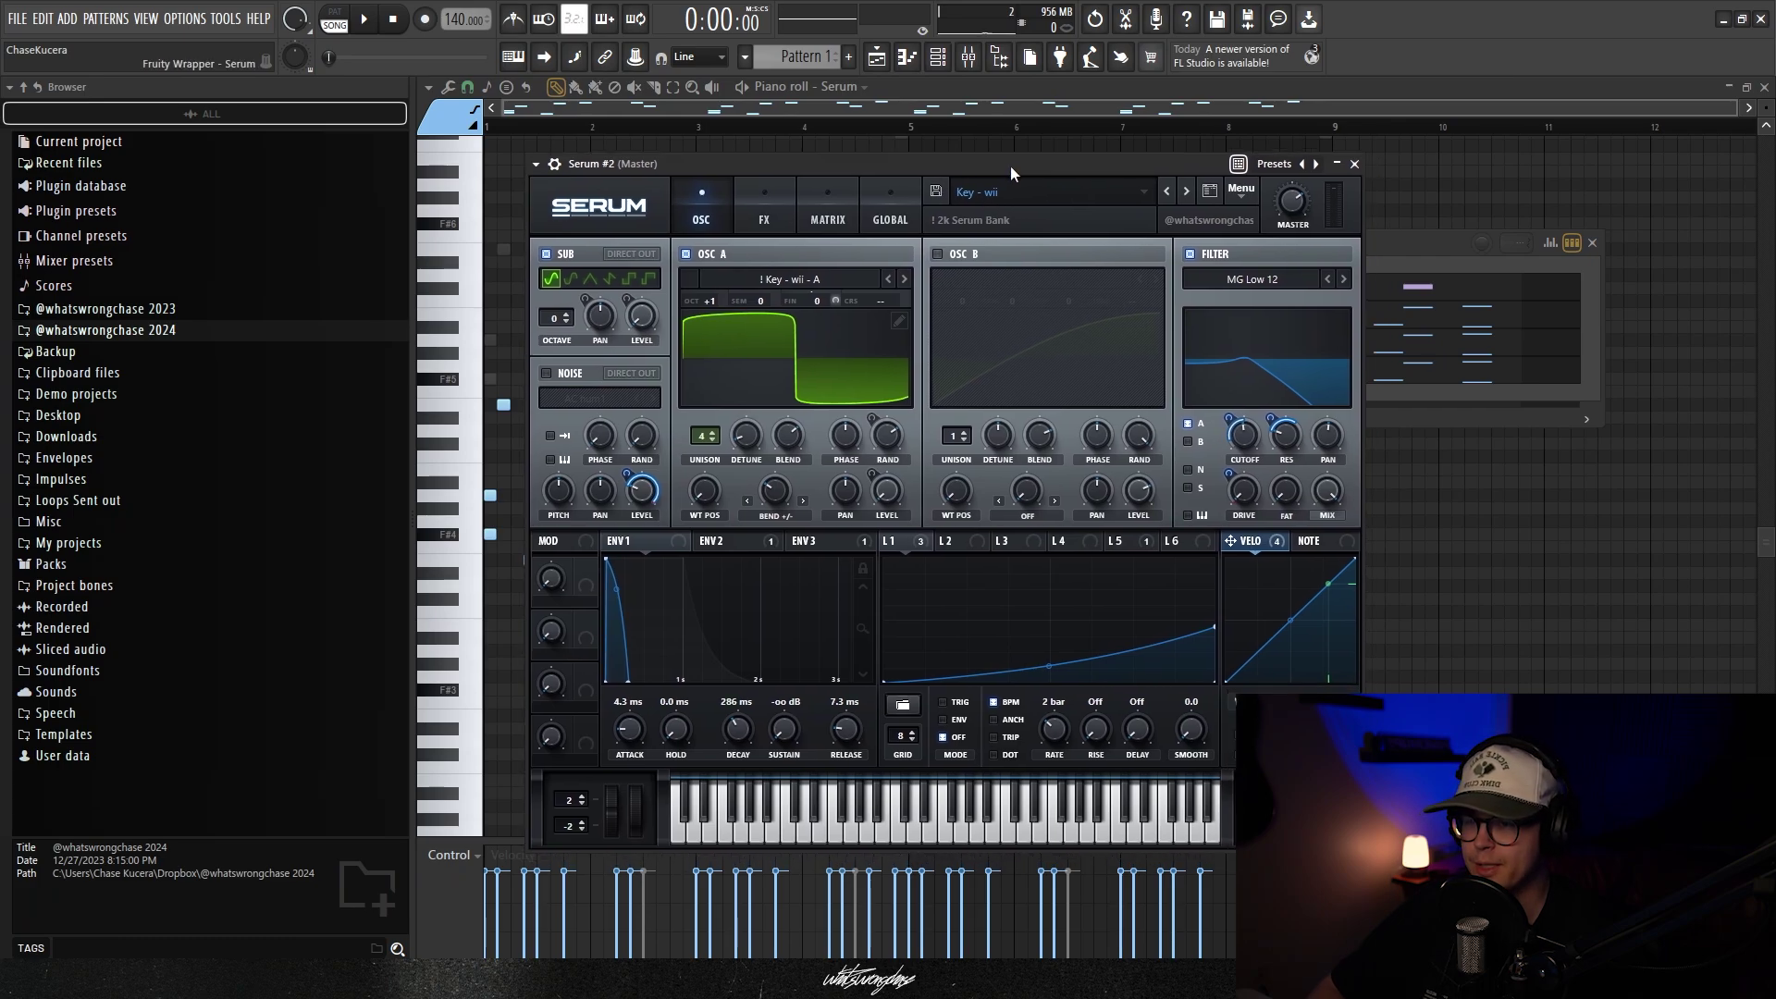
pyautogui.click(937, 57)
pyautogui.click(873, 337)
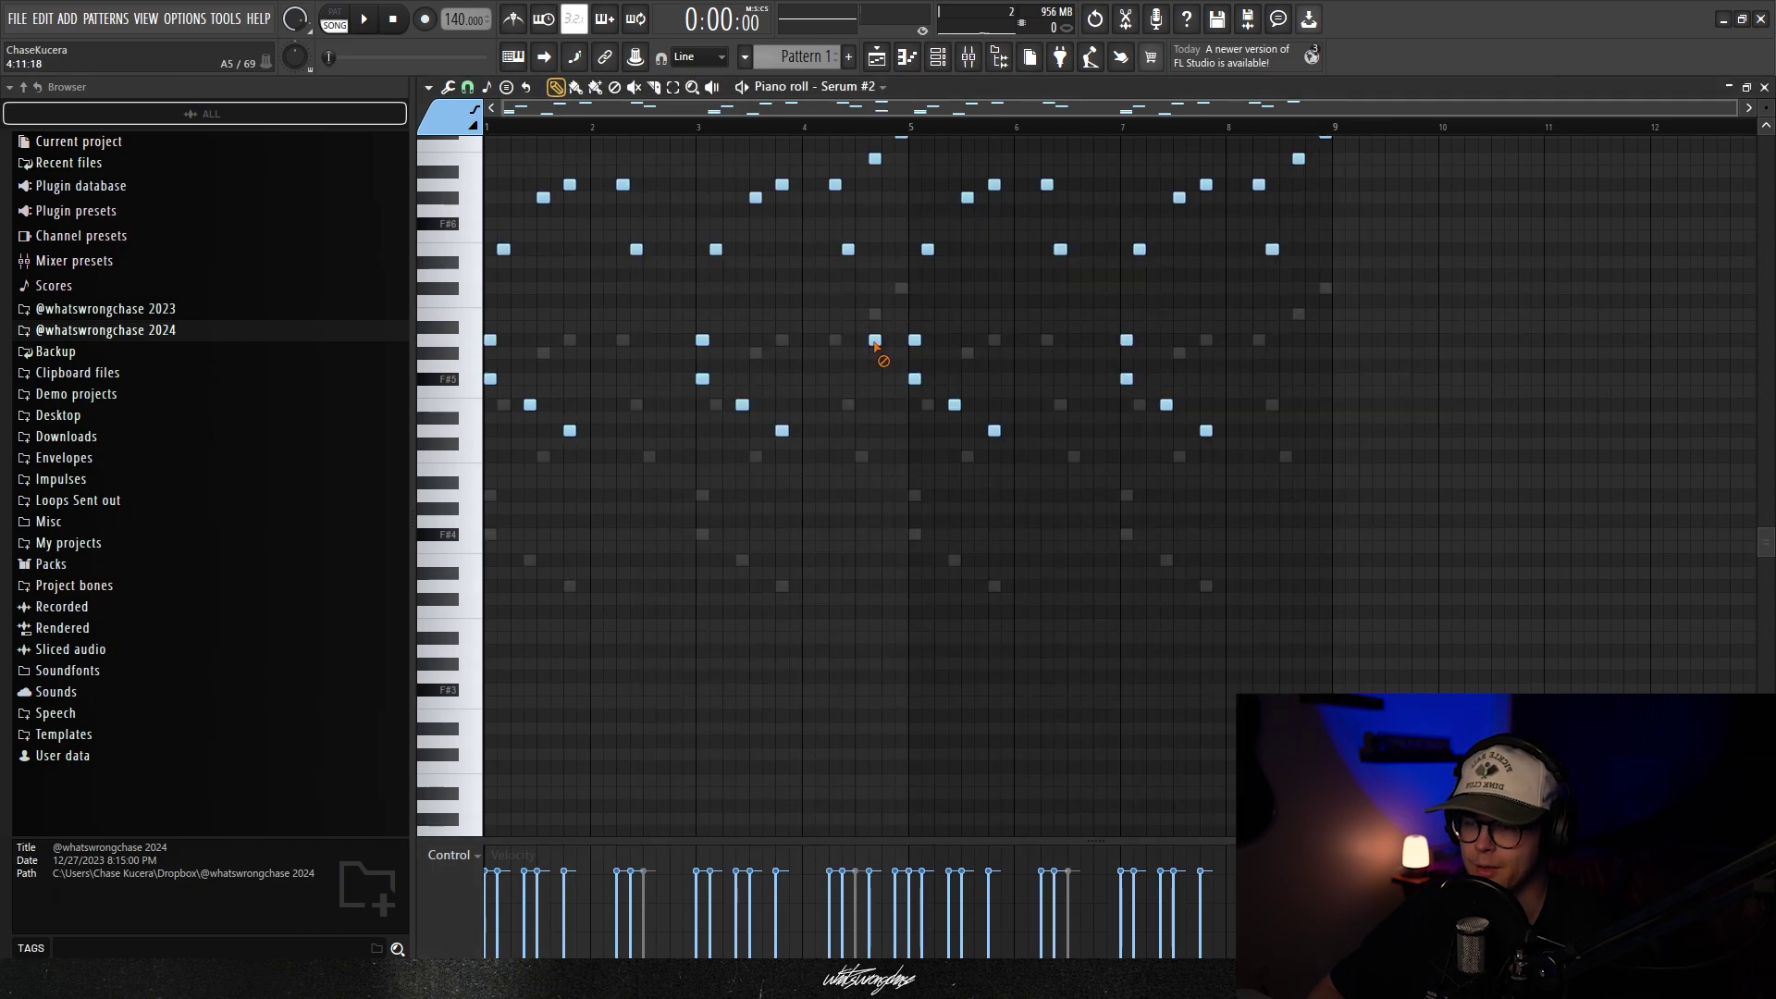
pyautogui.press('space')
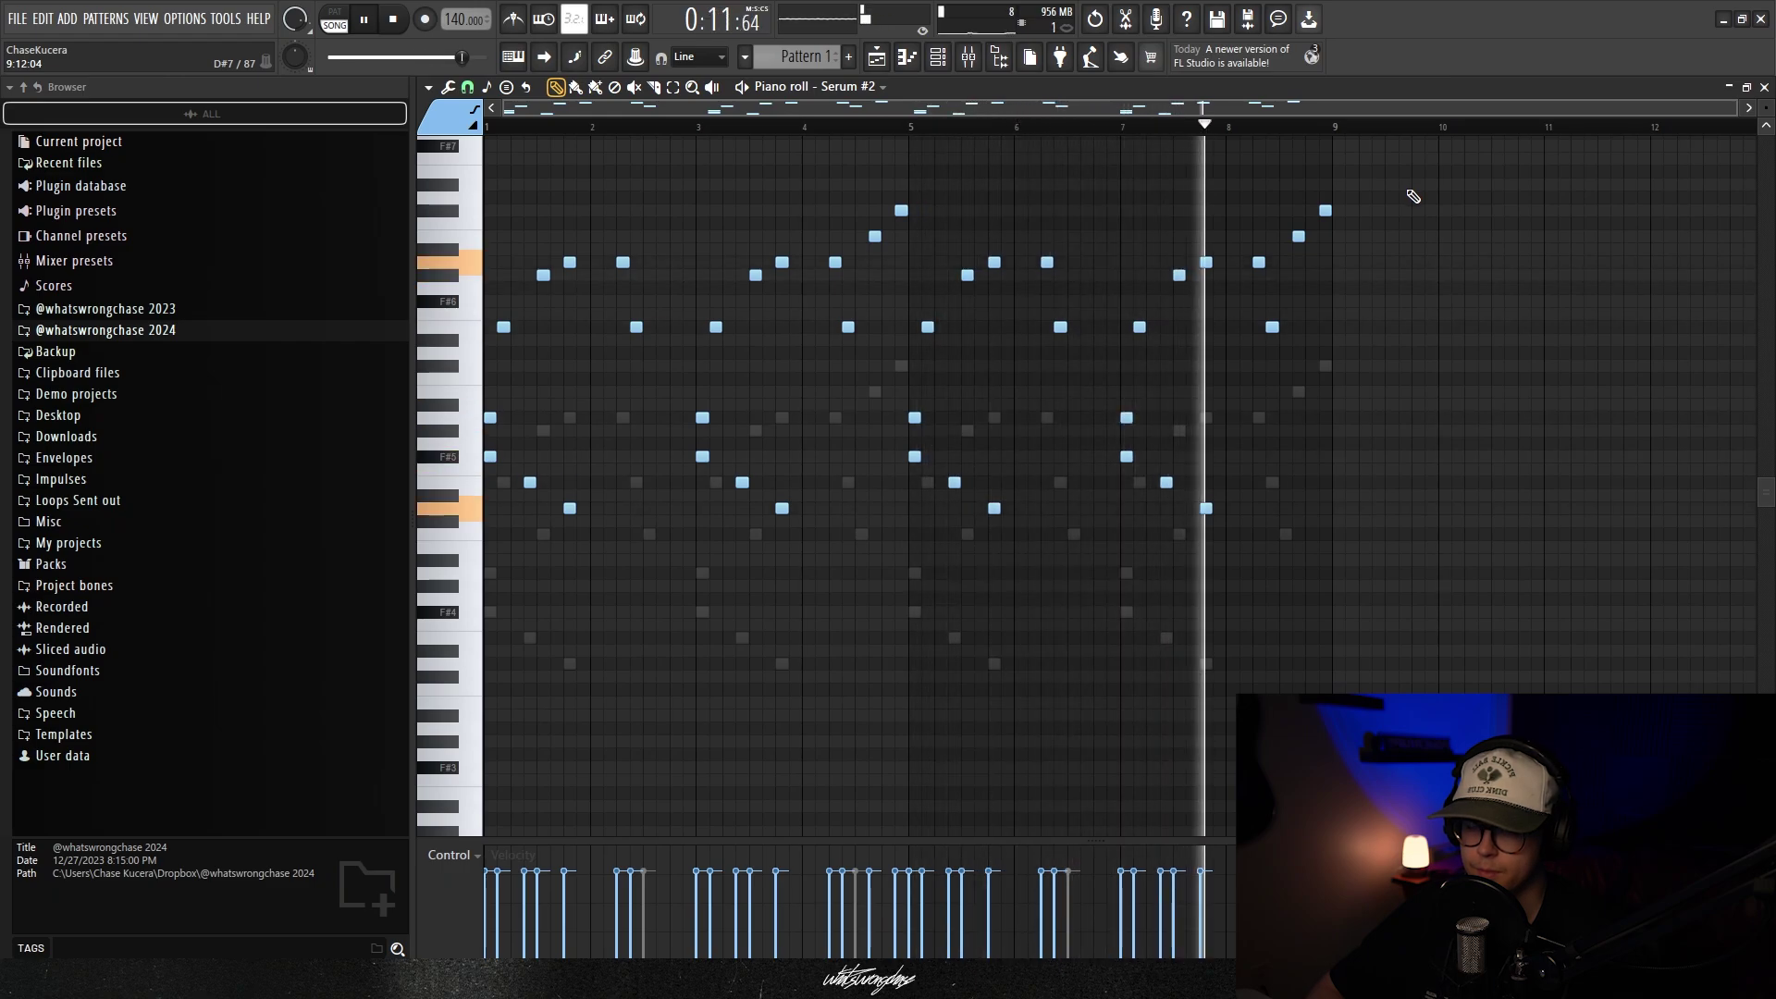
pyautogui.press('space')
# Open the Serum #2 instrument and examine which sub and oscillator A controls LFO 1 modulates
pyautogui.click(938, 57)
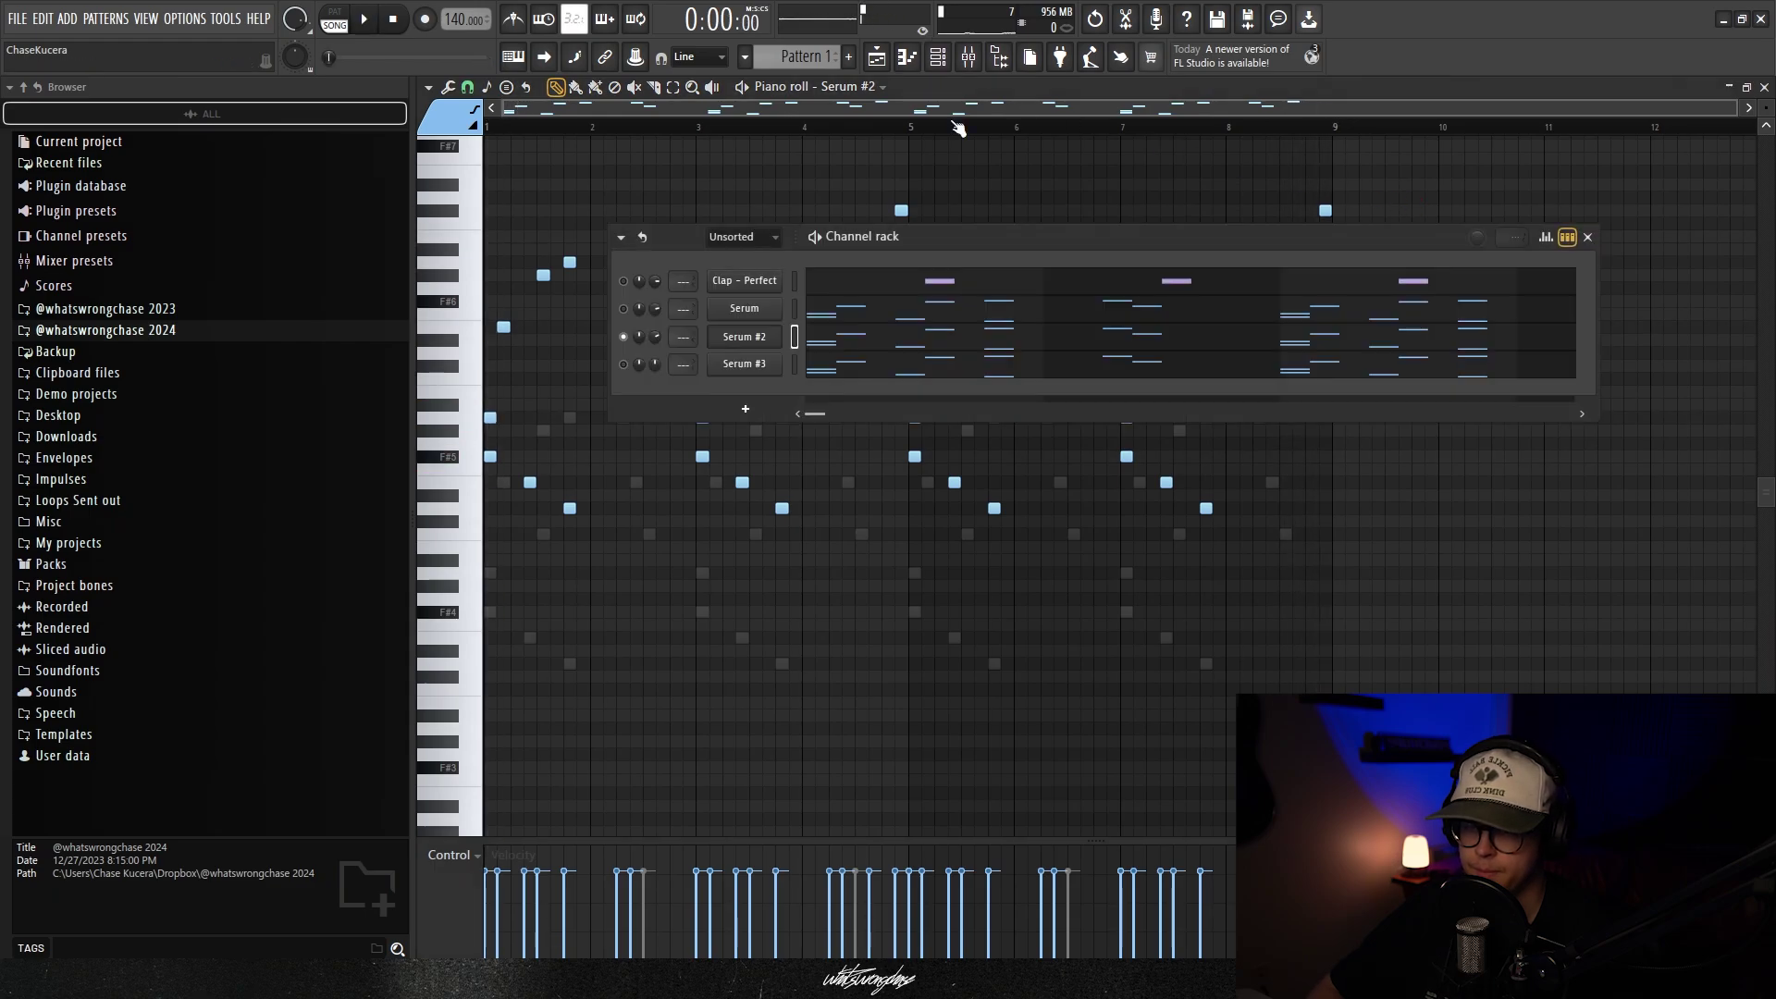
pyautogui.click(745, 338)
pyautogui.moveTo(890, 142); pyautogui.dragTo(905, 144)
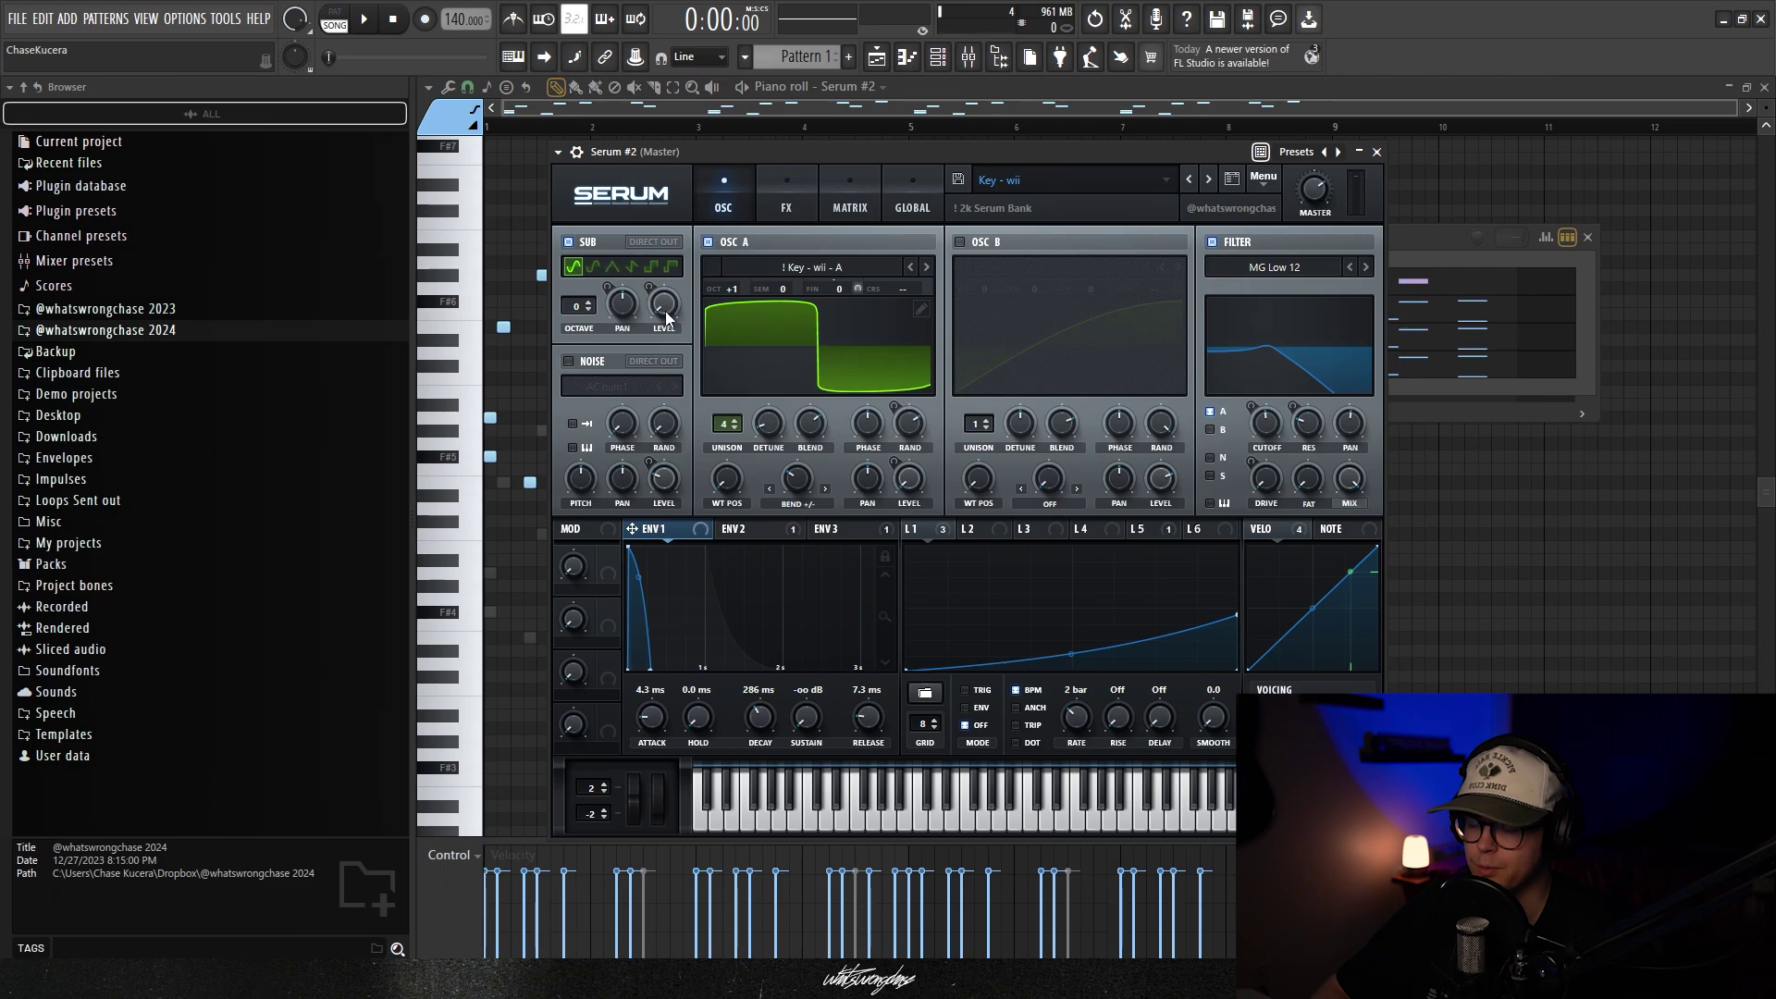
pyautogui.click(928, 533)
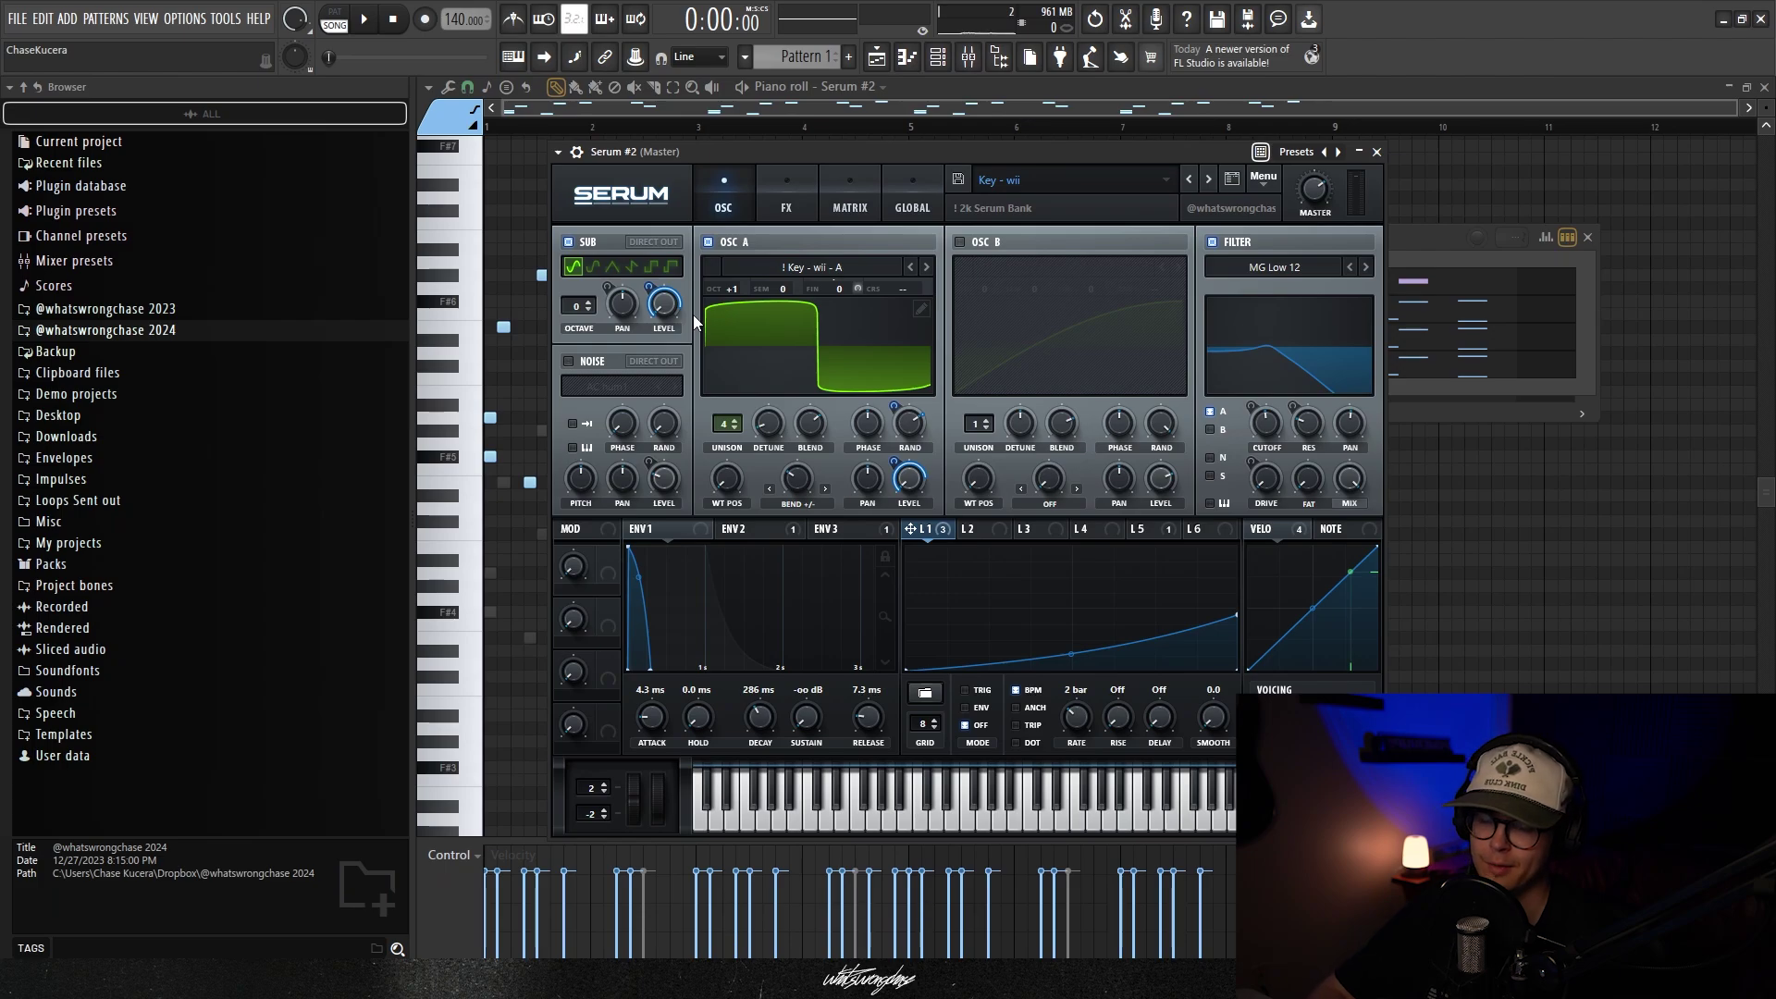
pyautogui.moveTo(785, 151)
pyautogui.mouseDown()
pyautogui.moveTo(759, 150)
pyautogui.moveTo(770, 139)
pyautogui.mouseUp()
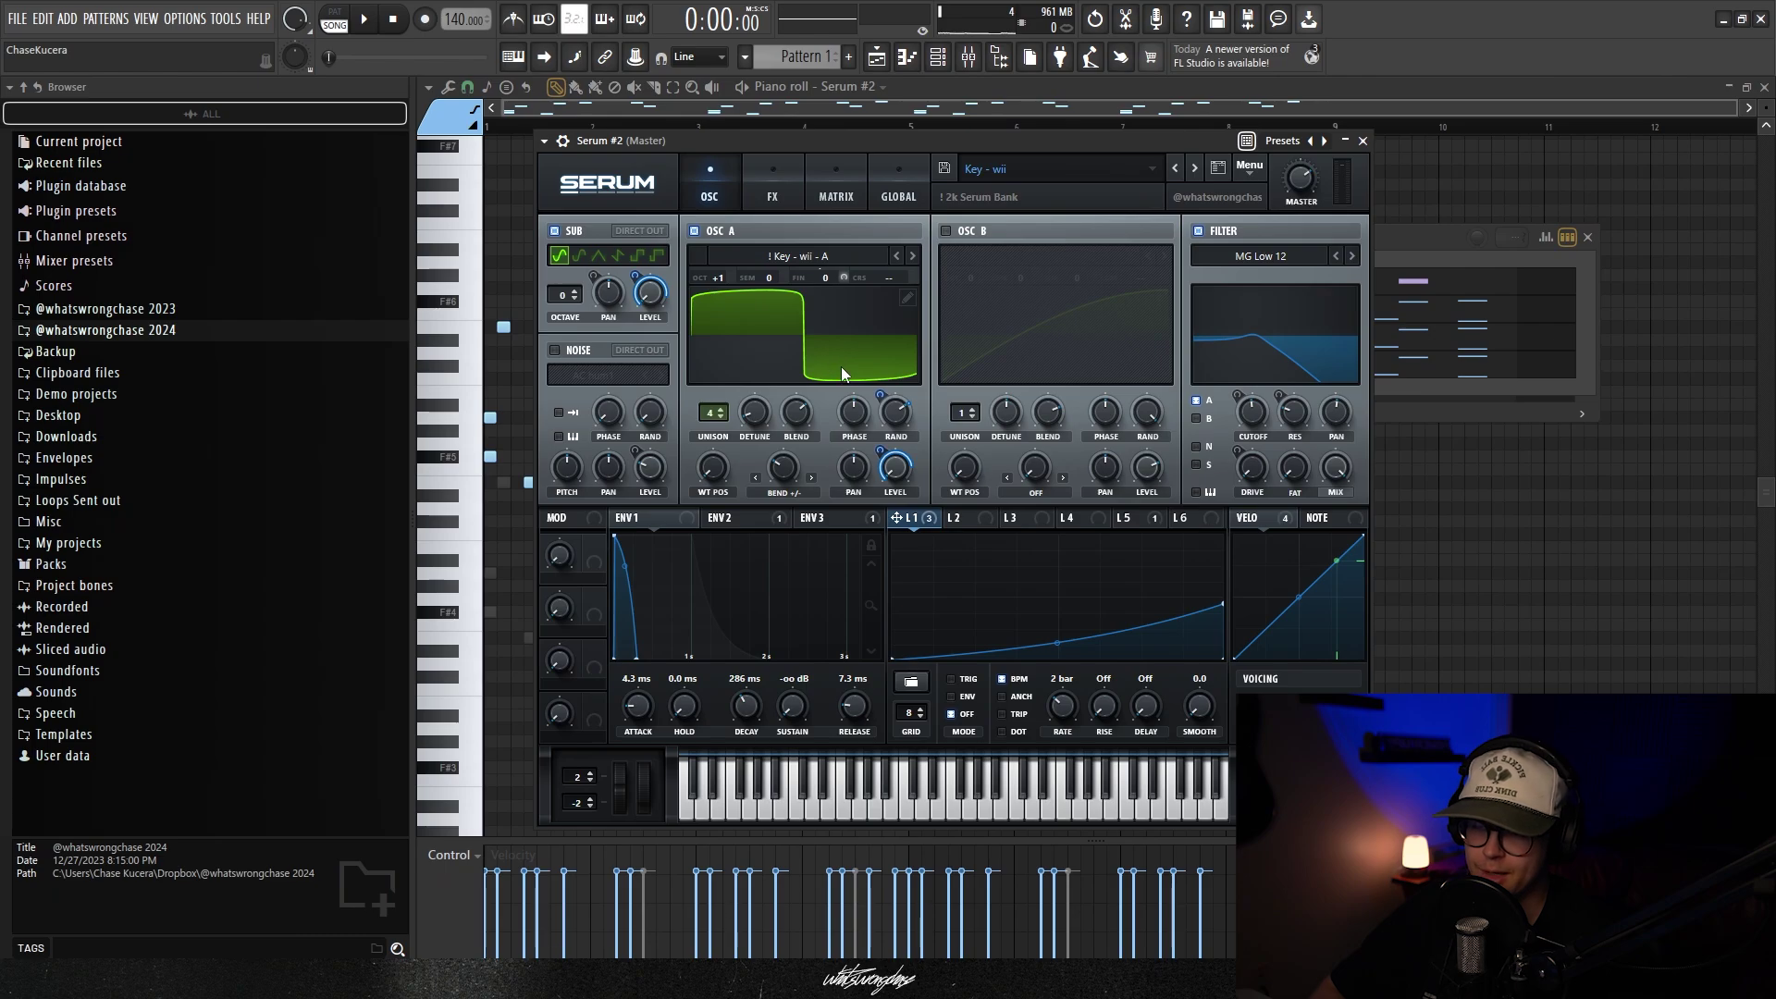
# Set Envelope 1's decay to 303 ms in the Key - wii patch
pyautogui.moveTo(869, 144); pyautogui.dragTo(862, 148)
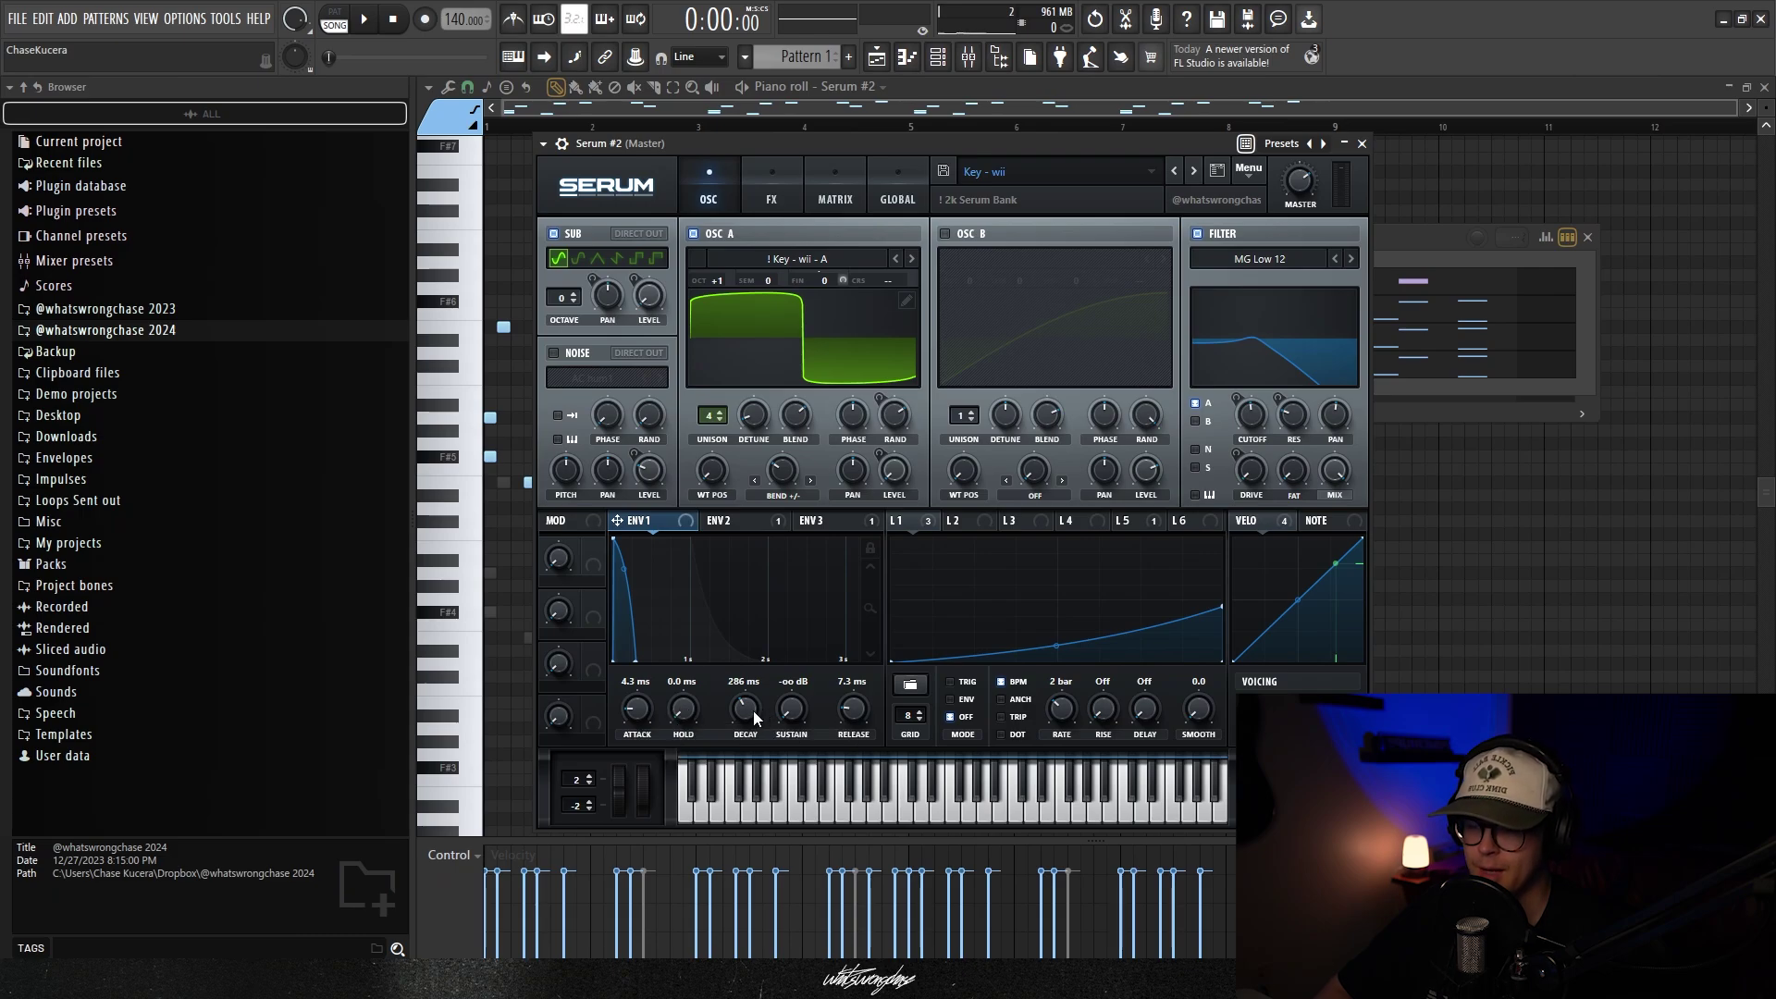
pyautogui.scroll(-3, 746, 713)
pyautogui.scroll(5, 745, 708)
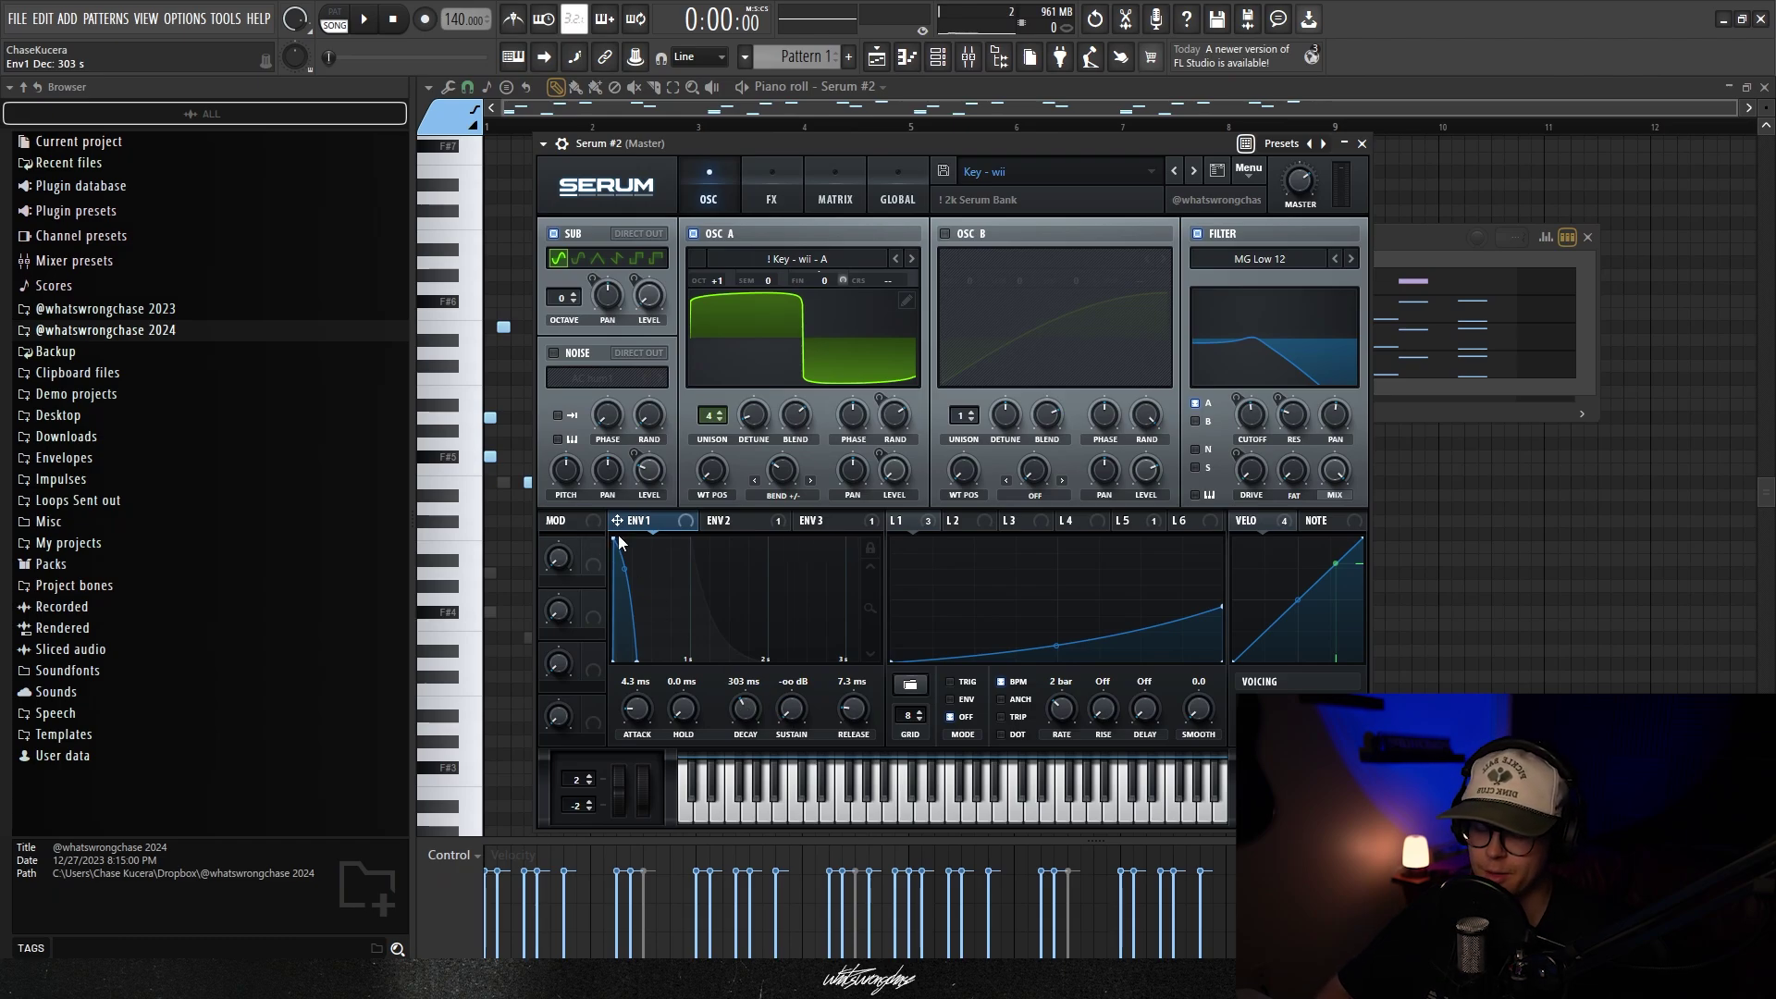
# Set Envelope 1's release to 8.2 ms and examine the Key - wii patch's effects chain from hyper/dimension to EQ
pyautogui.moveTo(859, 718); pyautogui.dragTo(856, 716)
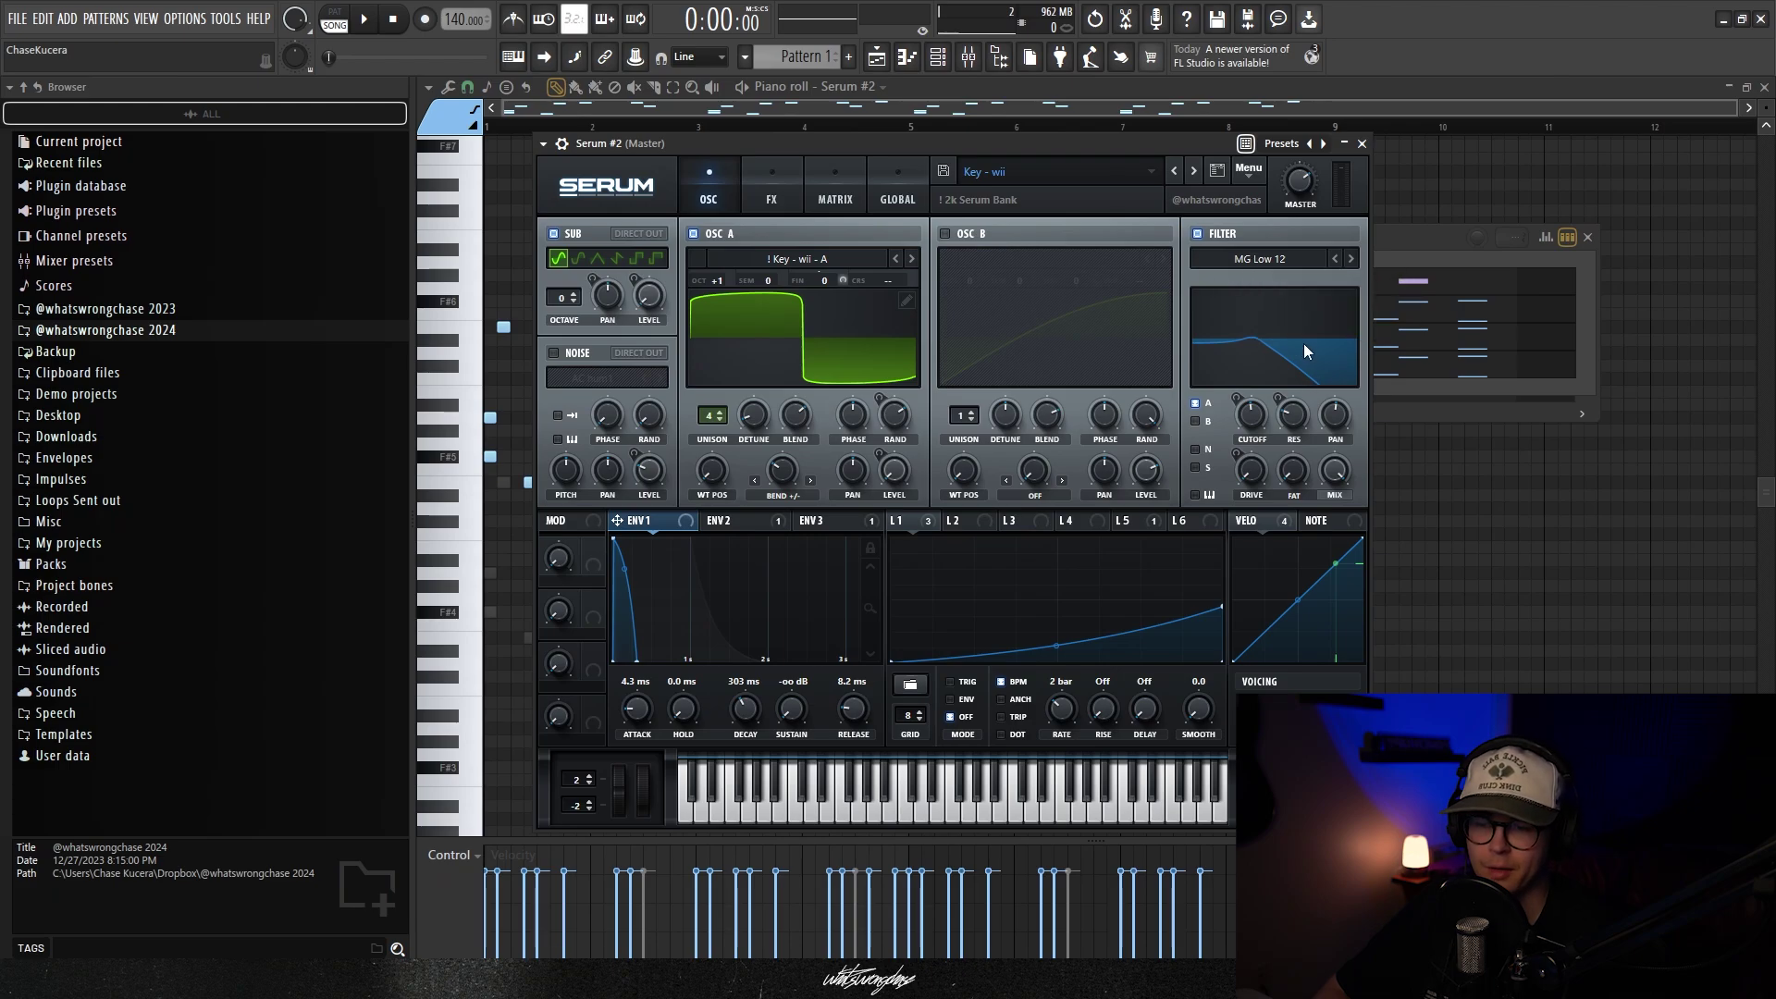
pyautogui.click(771, 199)
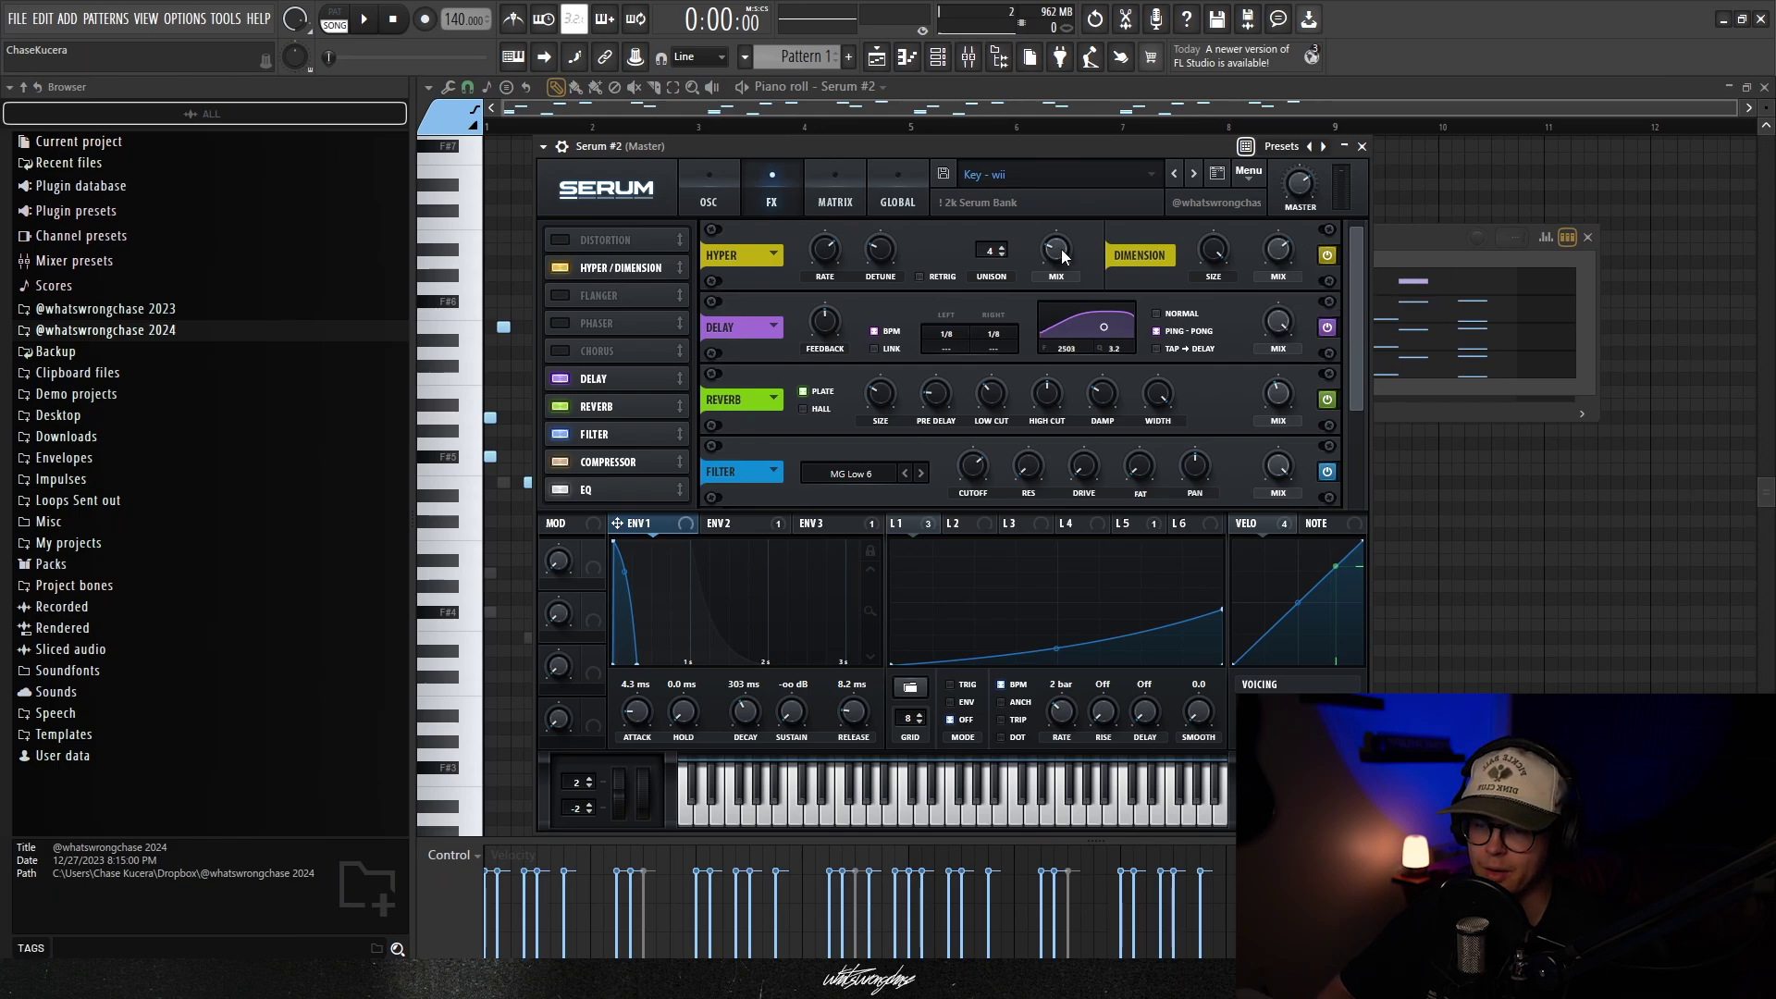
pyautogui.scroll(-2, 1034, 259)
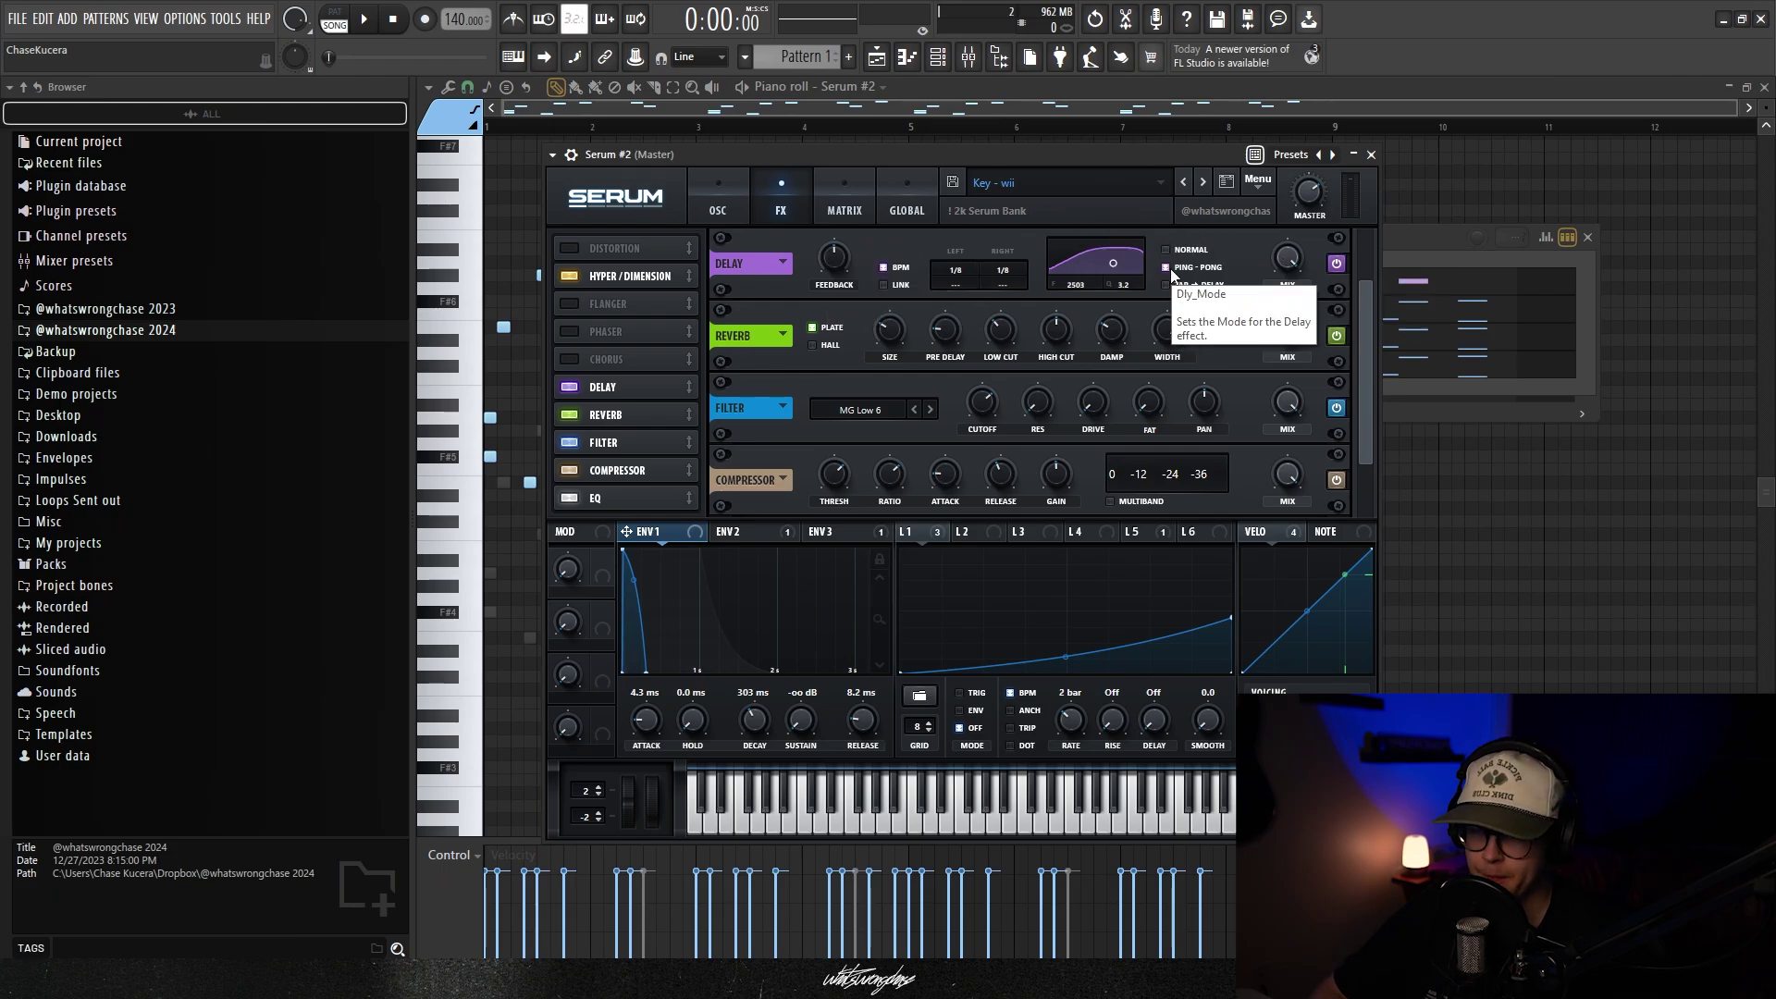
pyautogui.moveTo(1145, 153); pyautogui.dragTo(1139, 152)
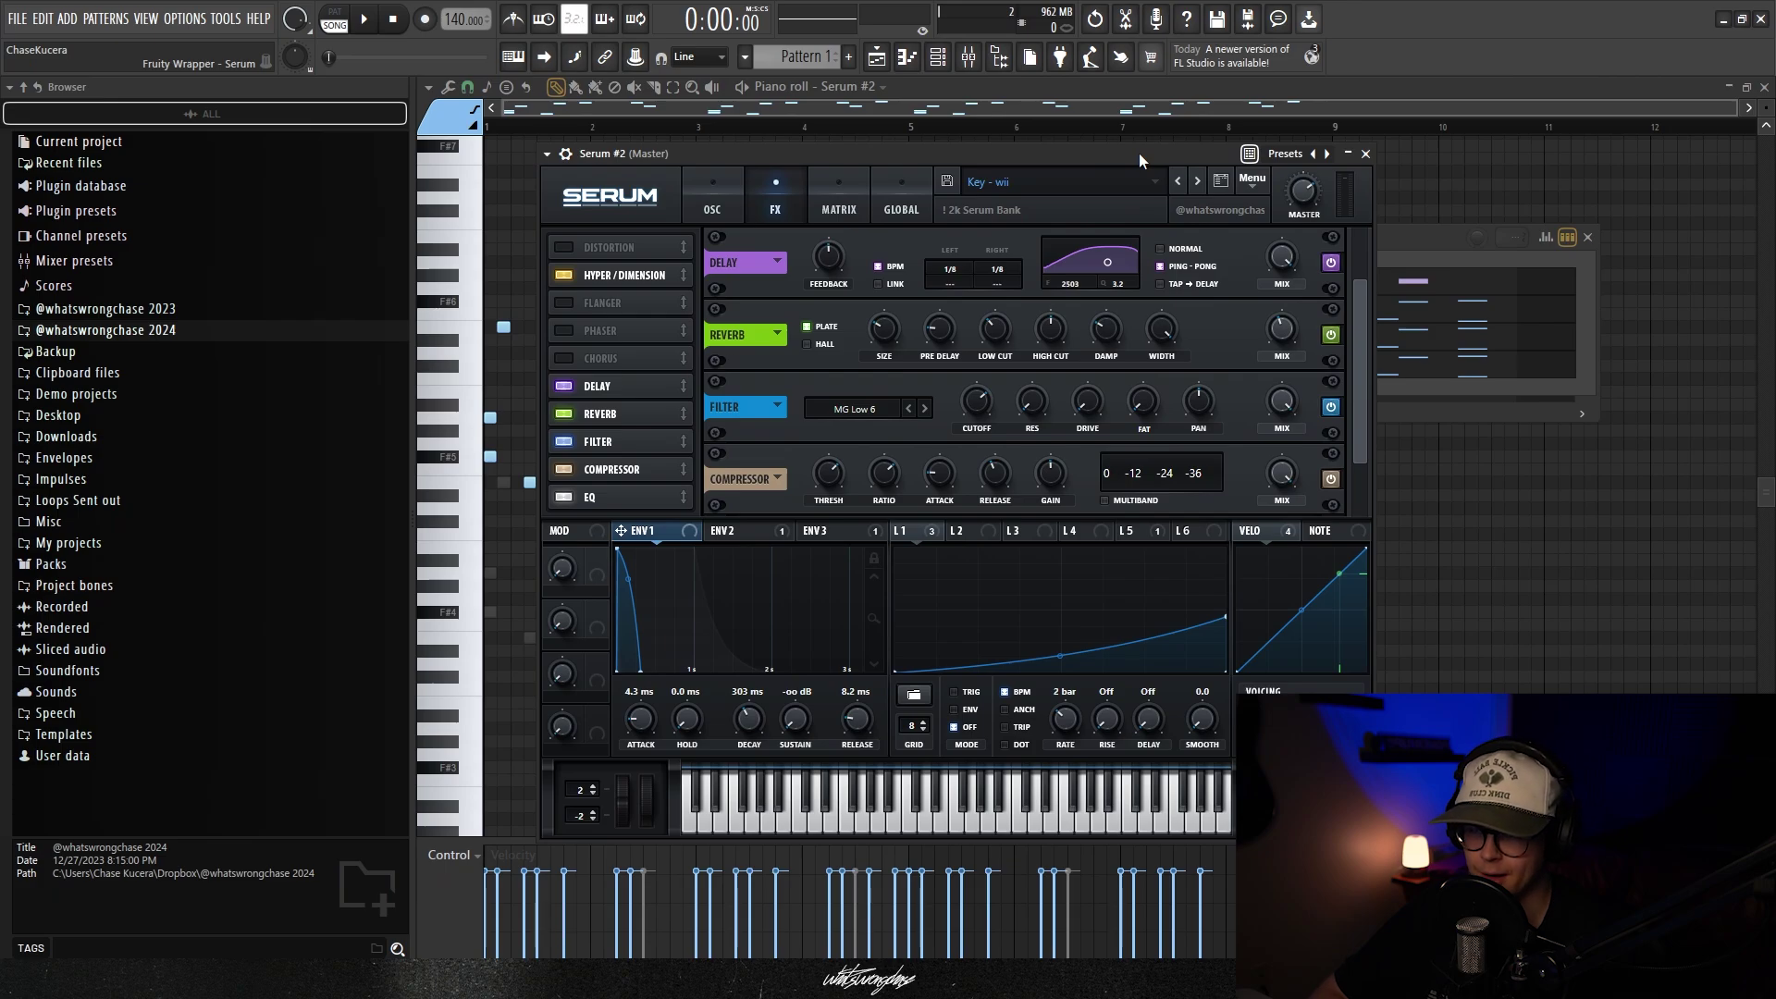
pyautogui.scroll(-1, 1229, 248)
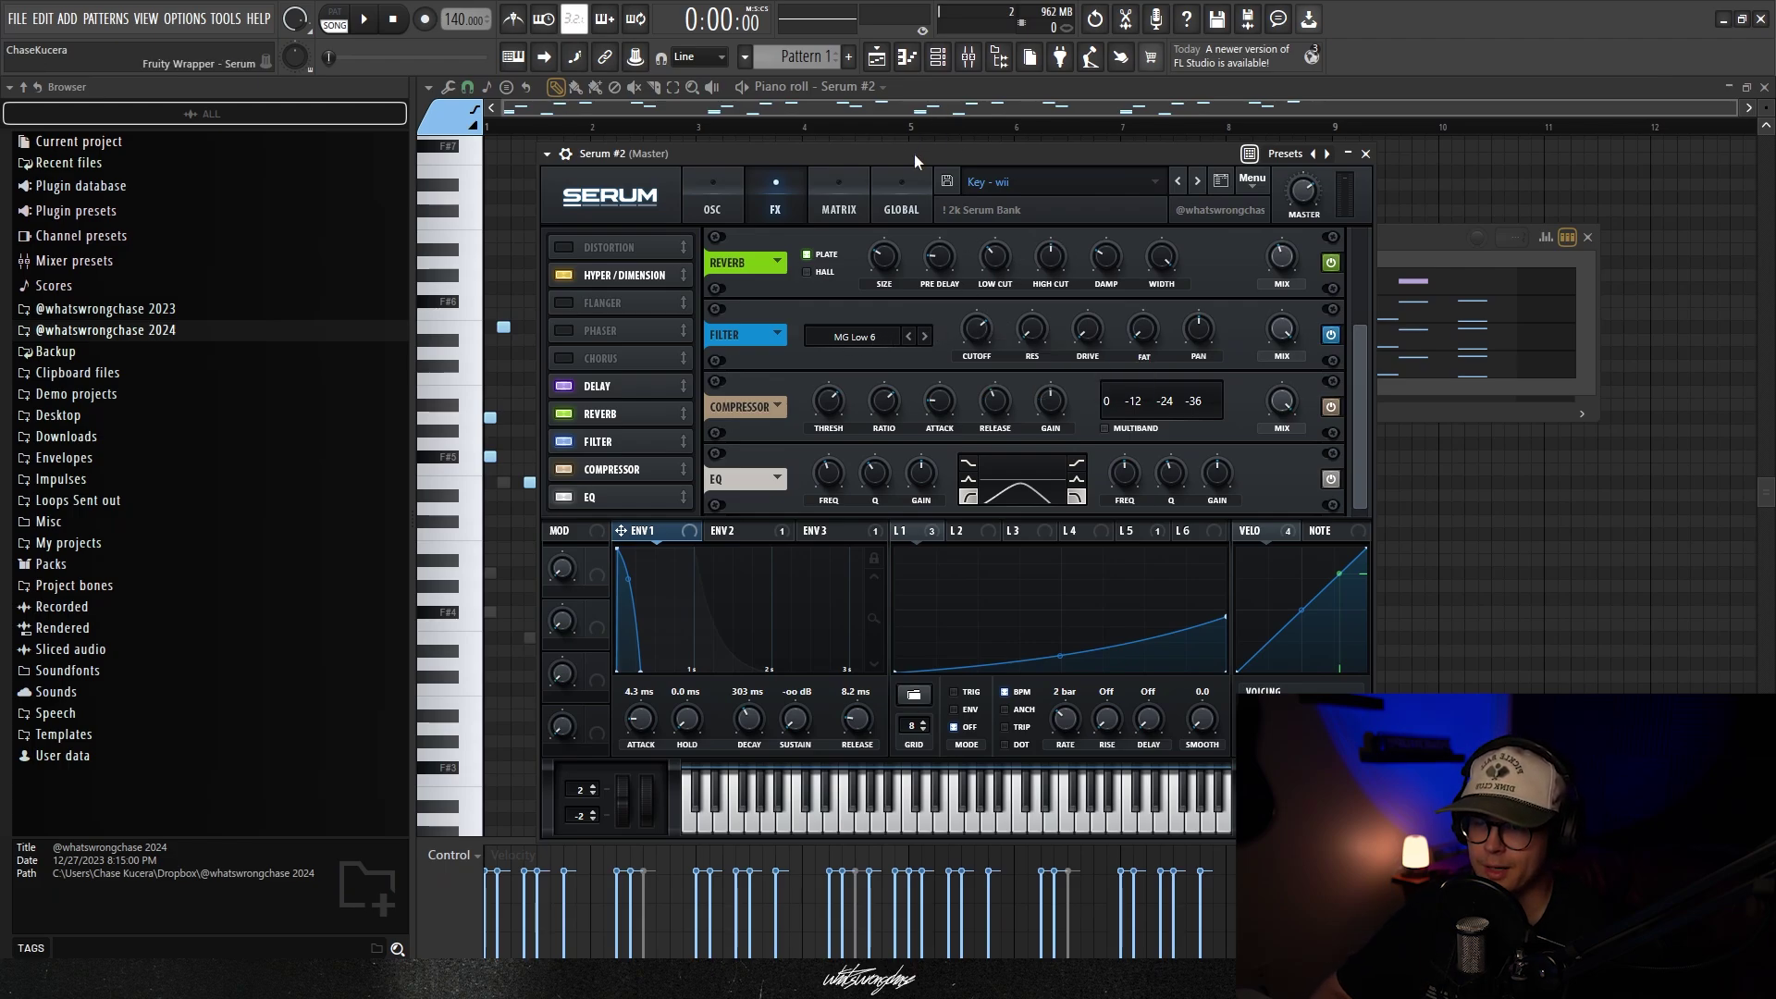
pyautogui.moveTo(914, 154); pyautogui.dragTo(913, 159)
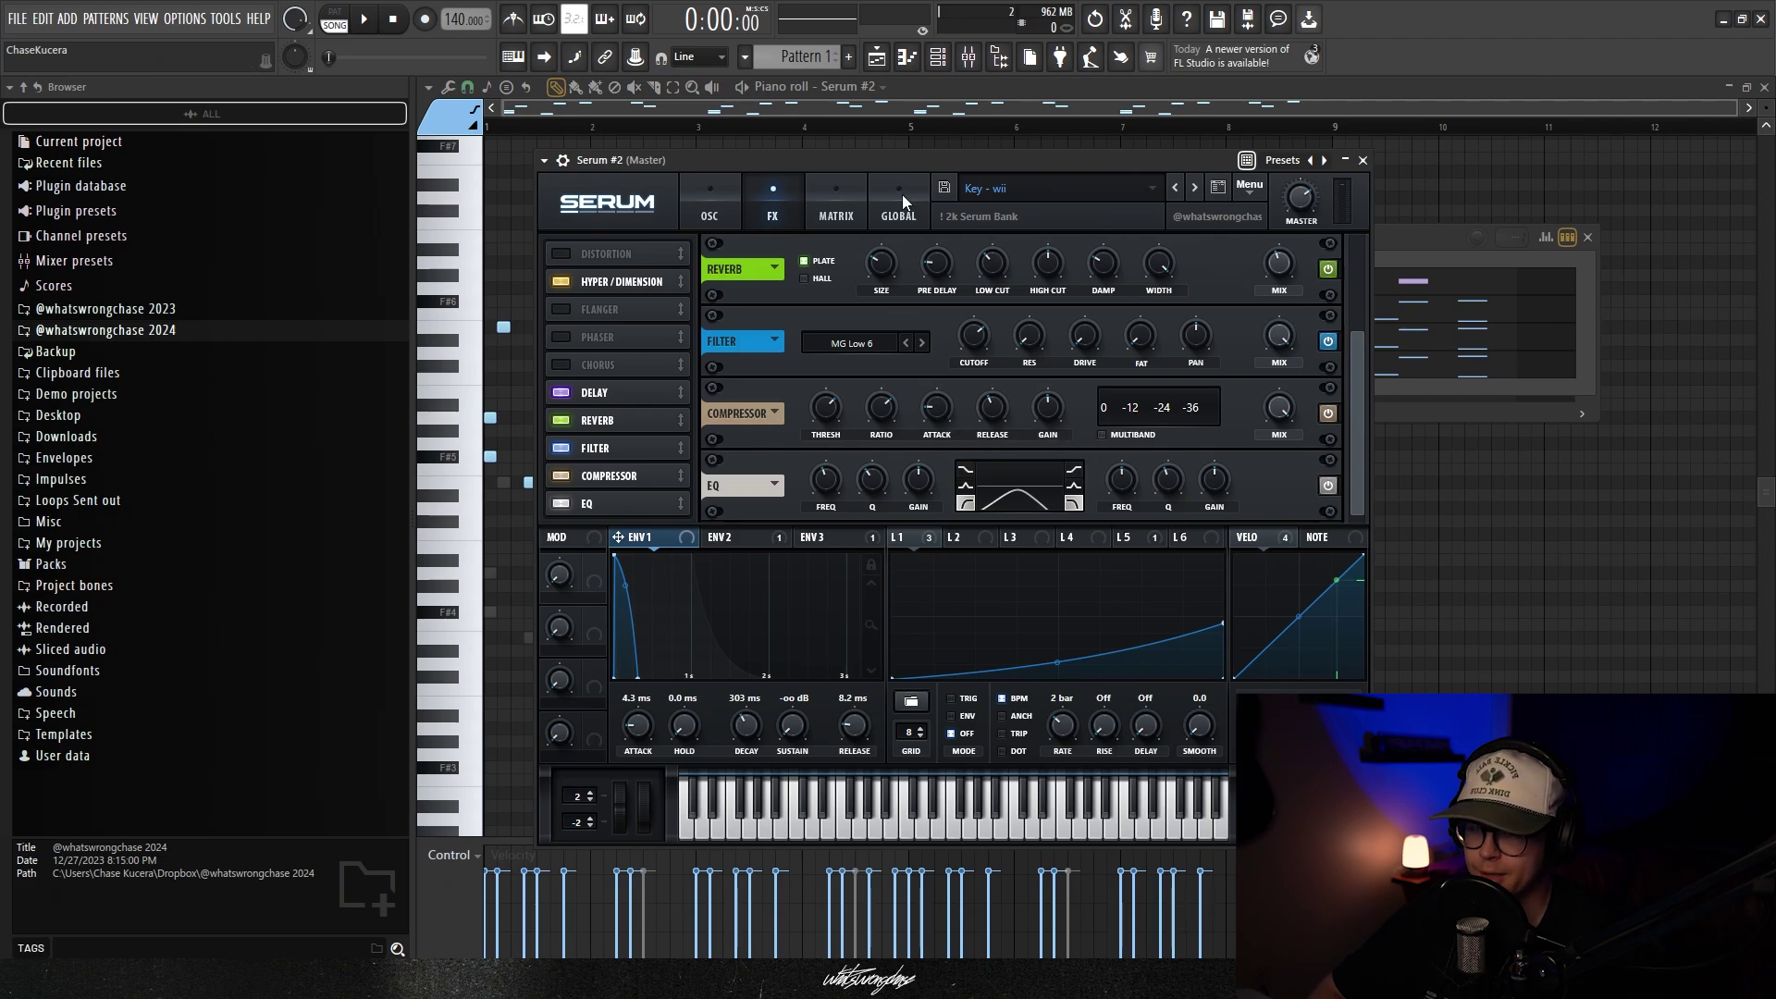
pyautogui.moveTo(911, 158); pyautogui.dragTo(918, 158)
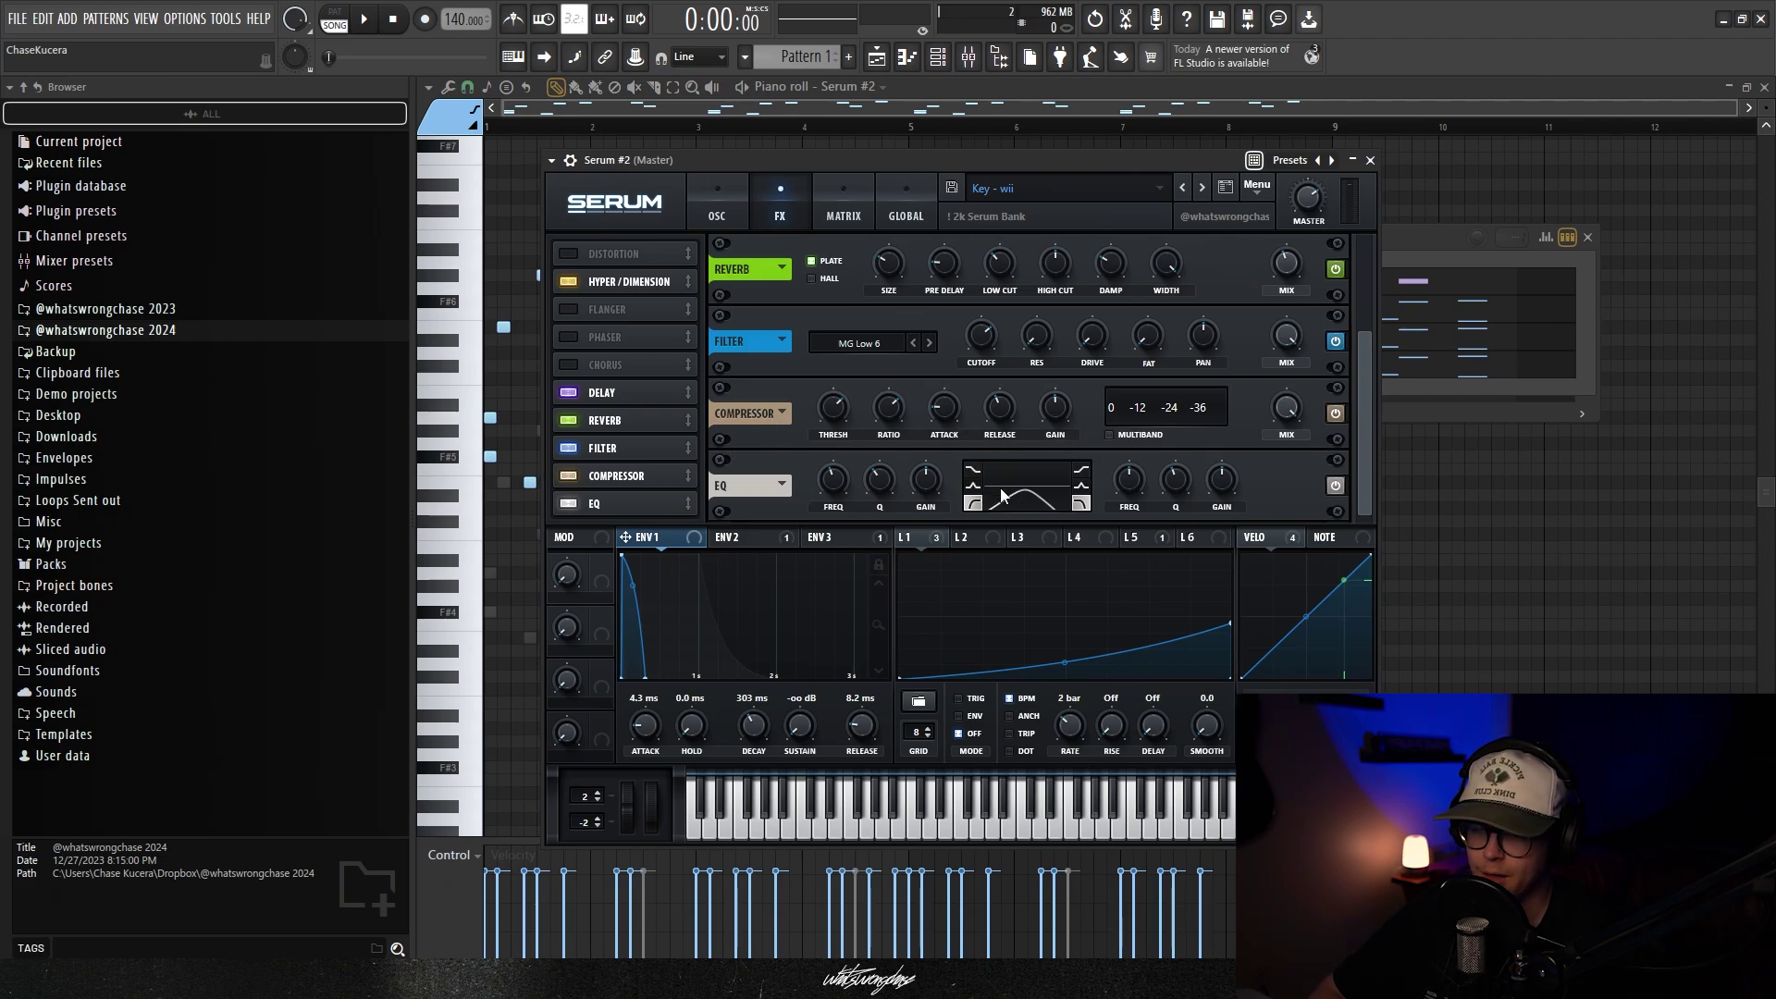
# Open the Serum #3 instrument and its melody in the piano roll, and play the pattern
pyautogui.moveTo(990, 270); pyautogui.dragTo(991, 165)
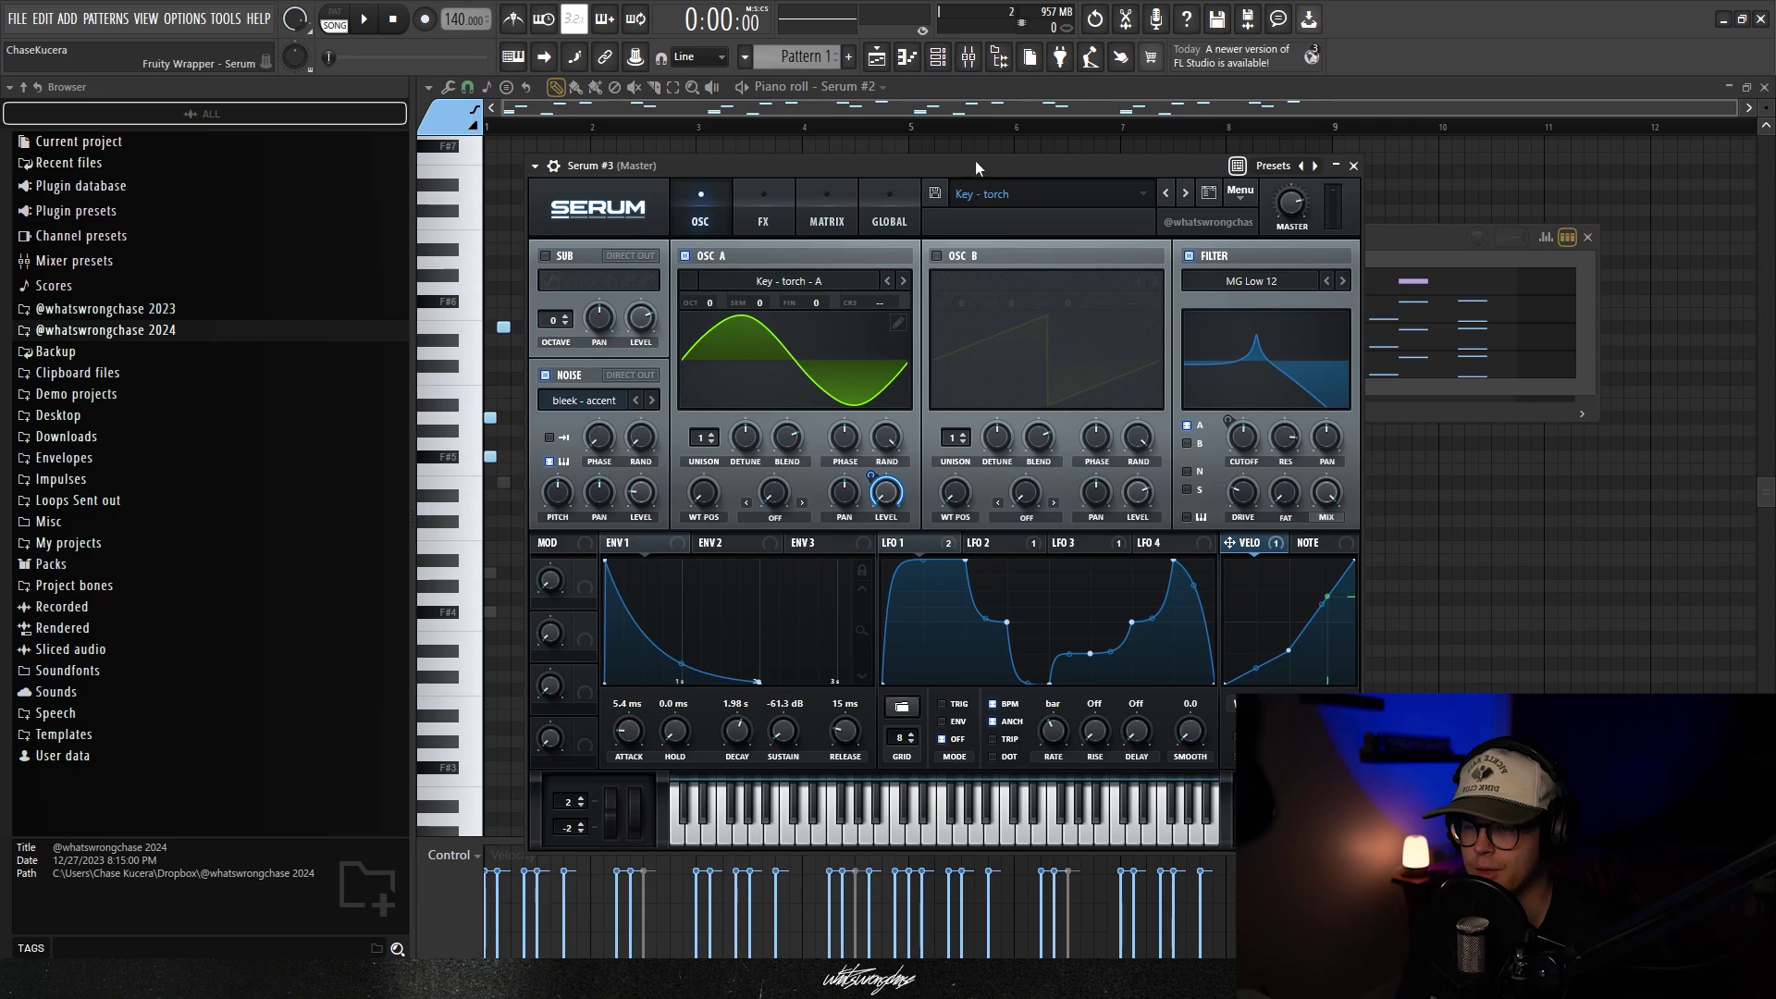
pyautogui.moveTo(976, 159); pyautogui.dragTo(999, 153)
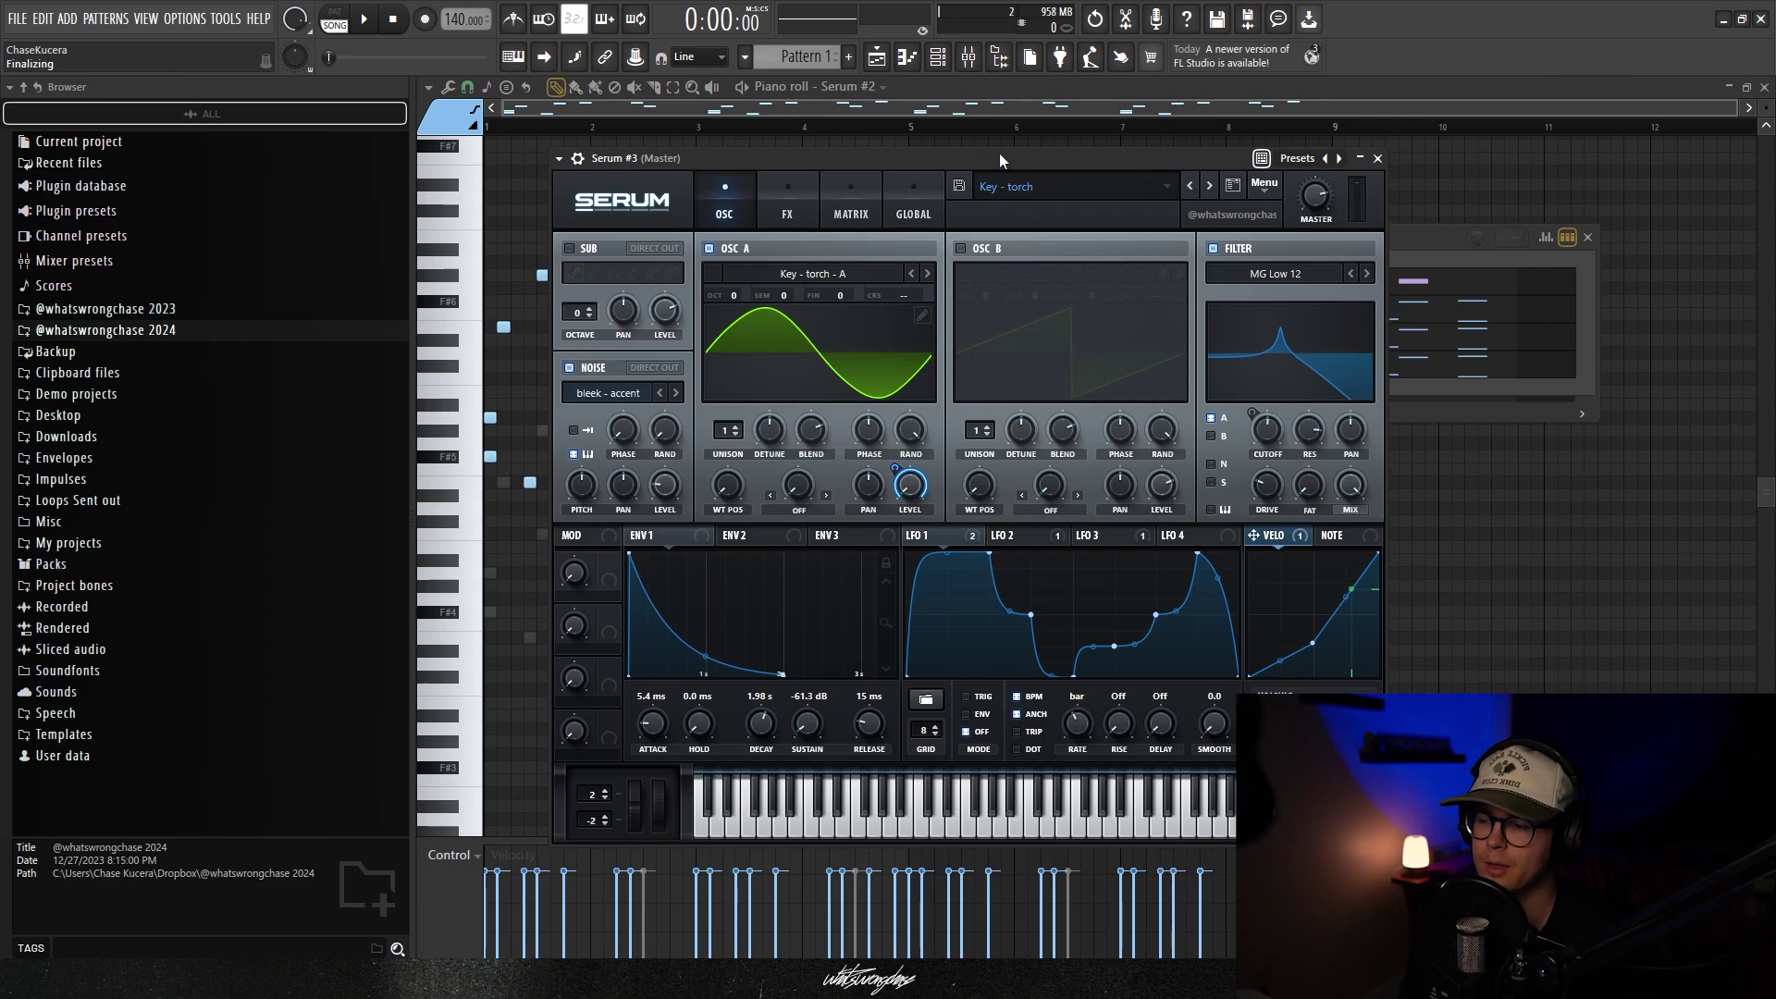
pyautogui.press('F7')
pyautogui.press('space')
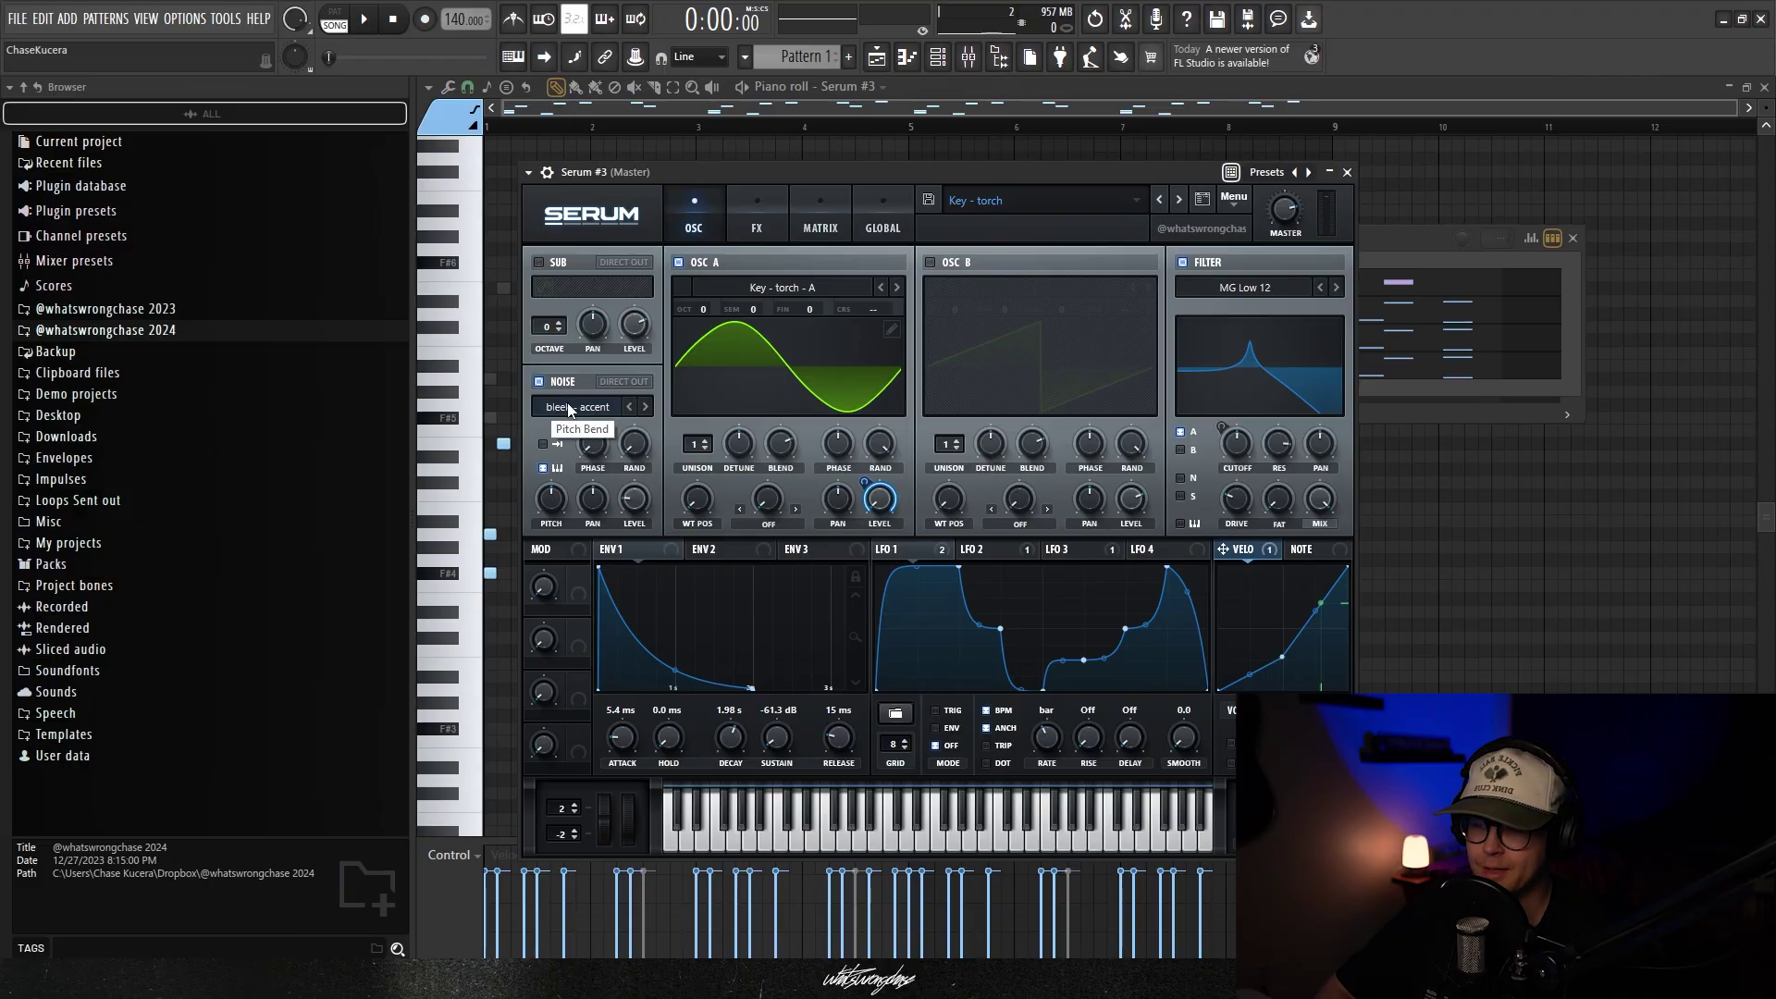
# Examine the Key - torch patch's noise, Envelope 1 and LFO 1 modulation of the filter cutoff, playing the pattern to hear it
pyautogui.moveTo(858, 172); pyautogui.dragTo(864, 168)
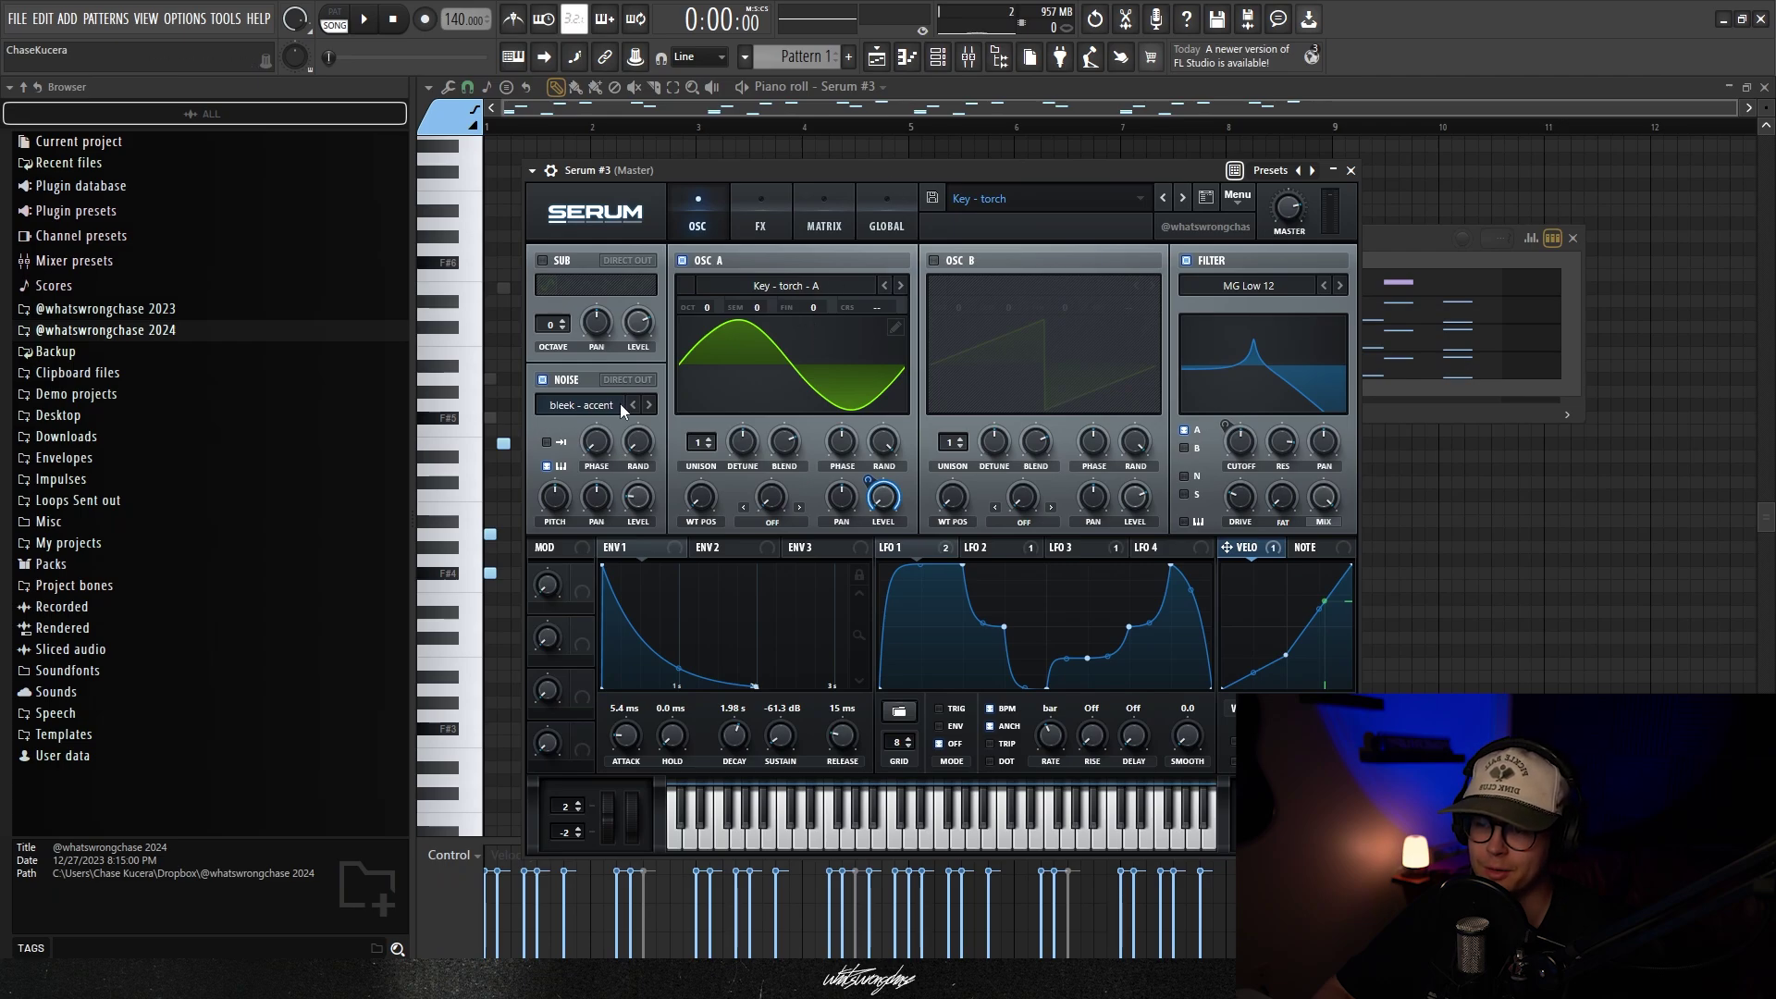
pyautogui.moveTo(847, 170); pyautogui.dragTo(855, 169)
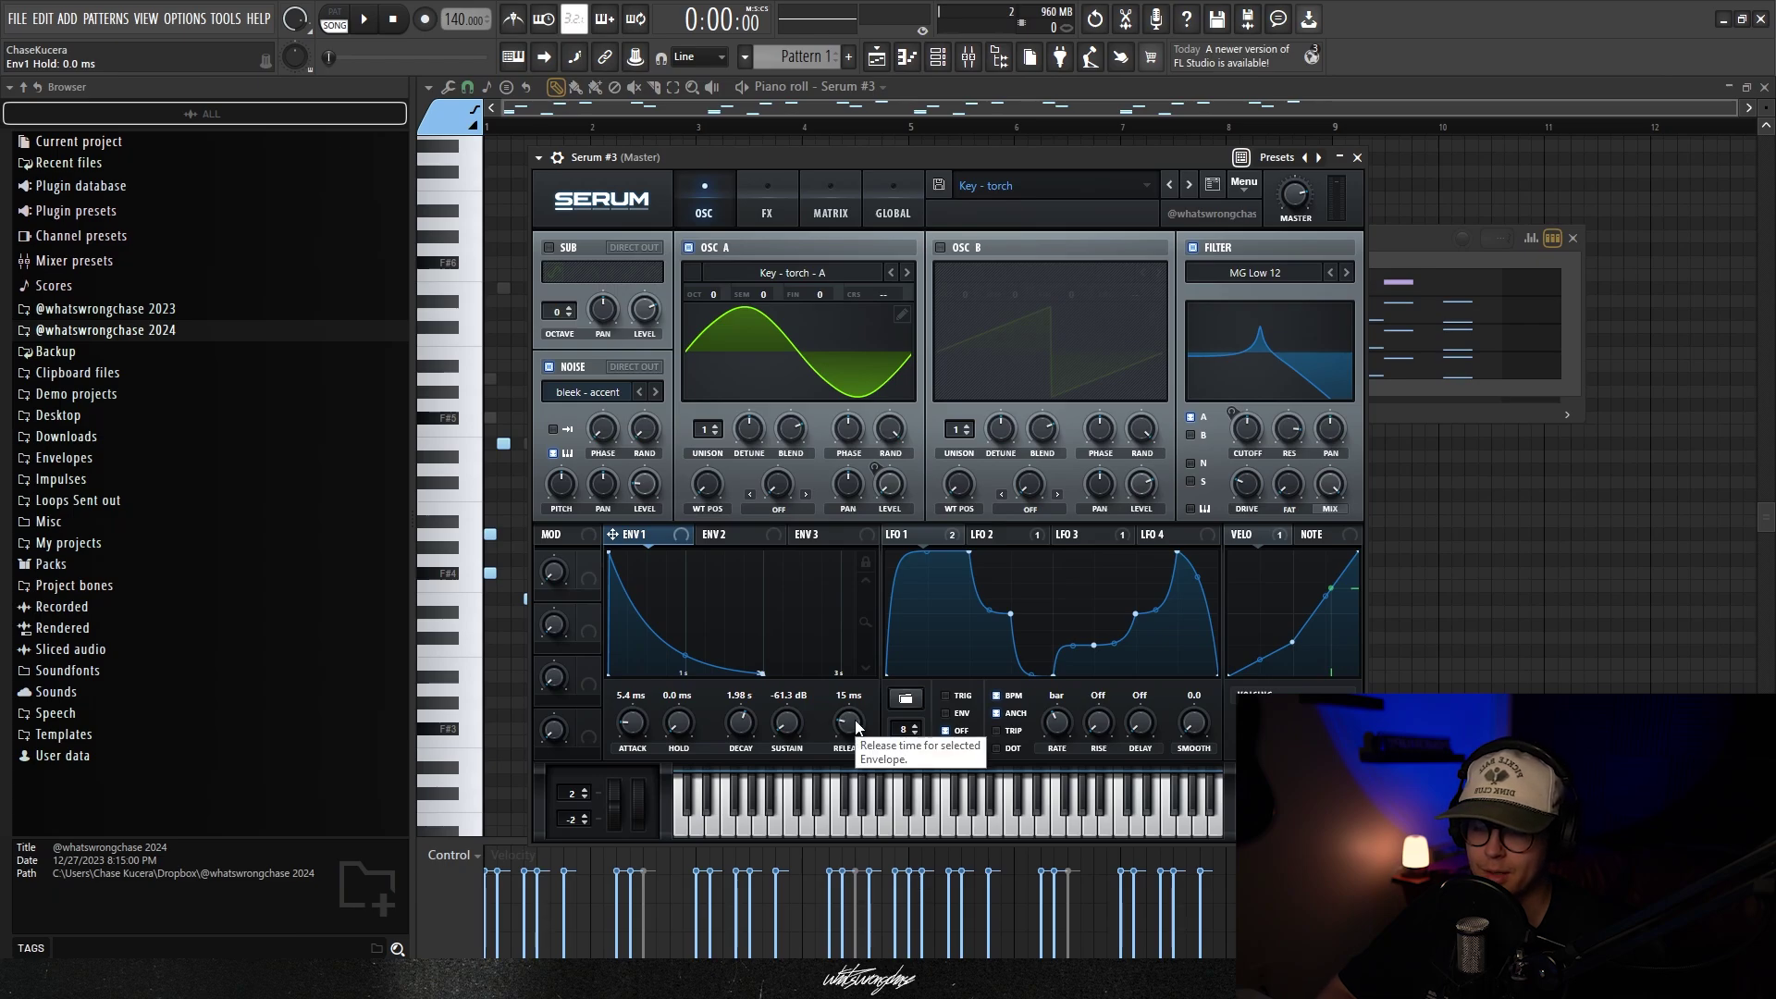
pyautogui.click(913, 534)
pyautogui.moveTo(1045, 148); pyautogui.dragTo(1052, 142)
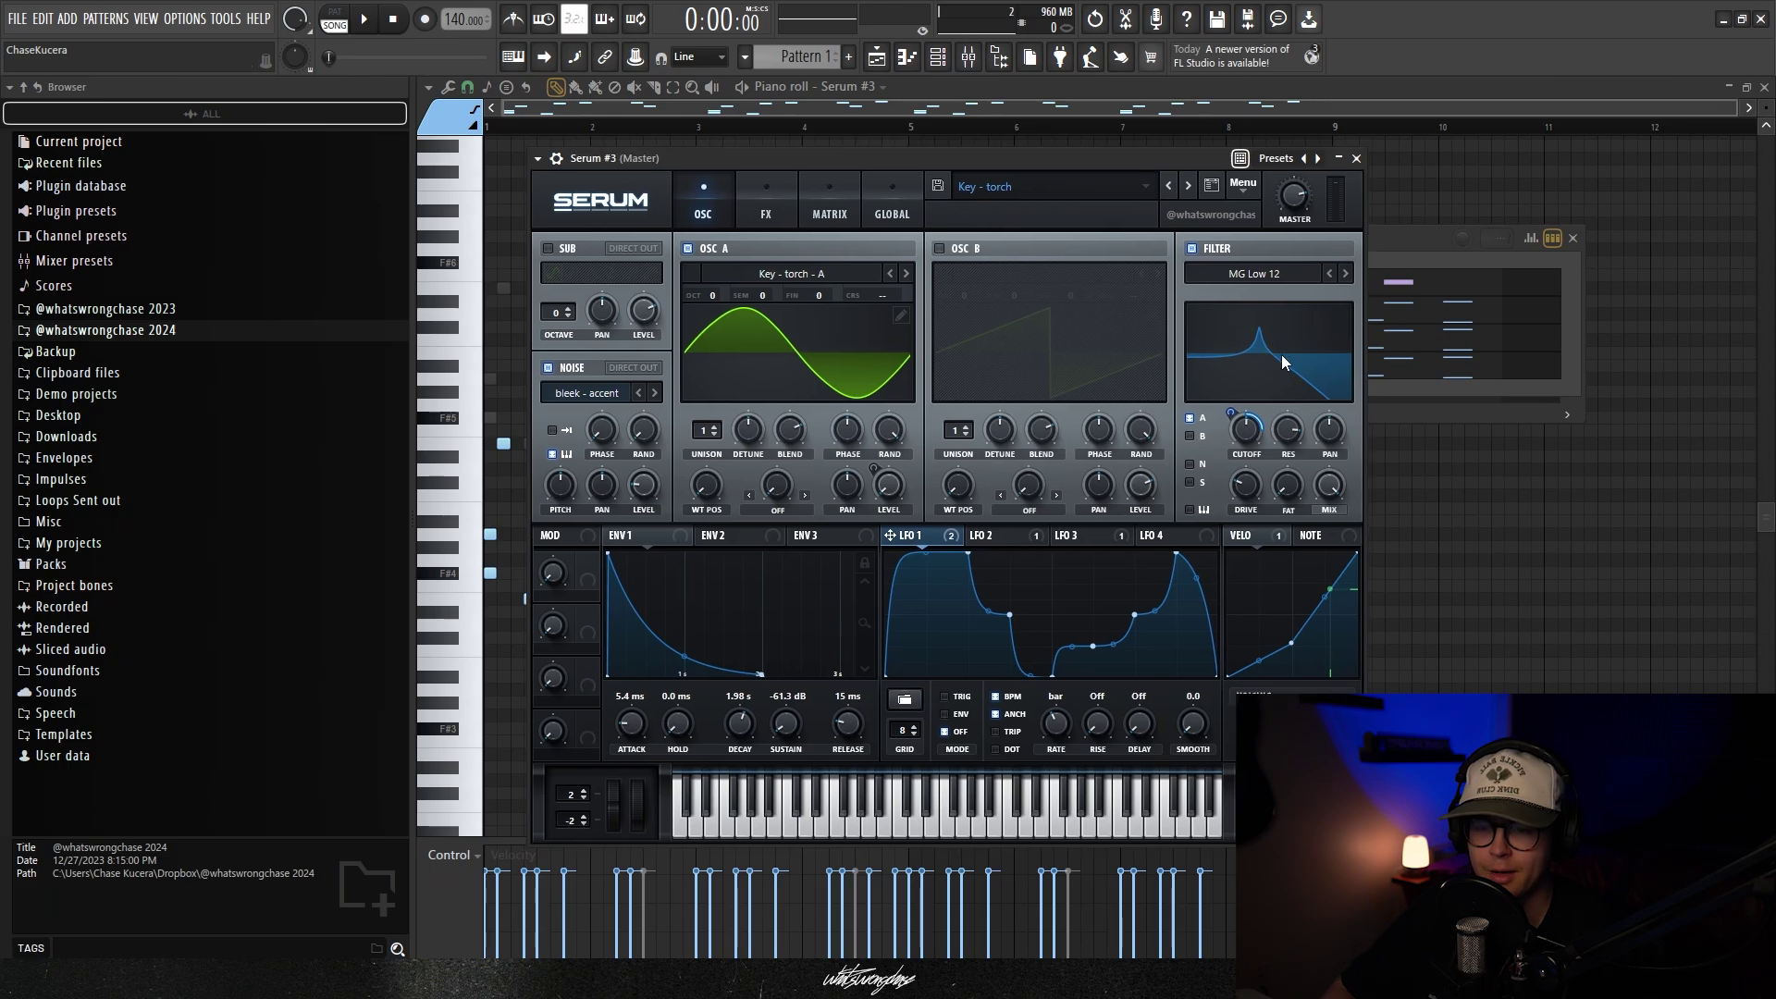
pyautogui.moveTo(1252, 330); pyautogui.dragTo(1253, 310)
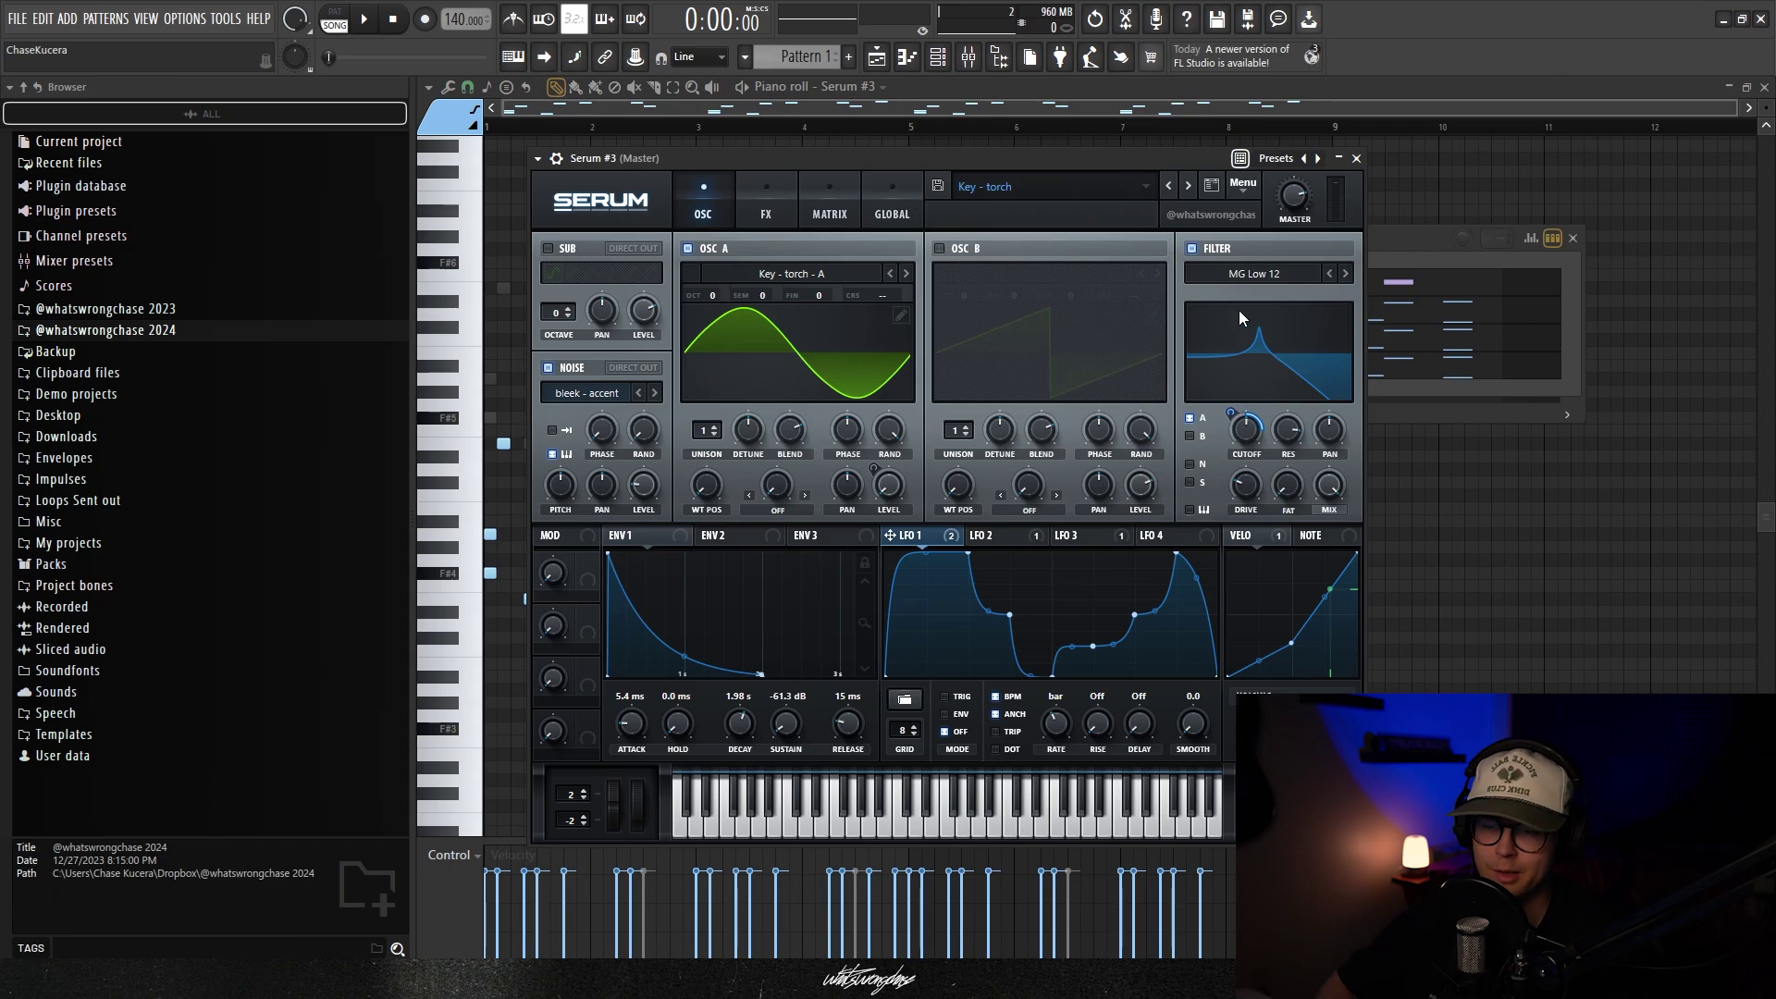
pyautogui.press('space')
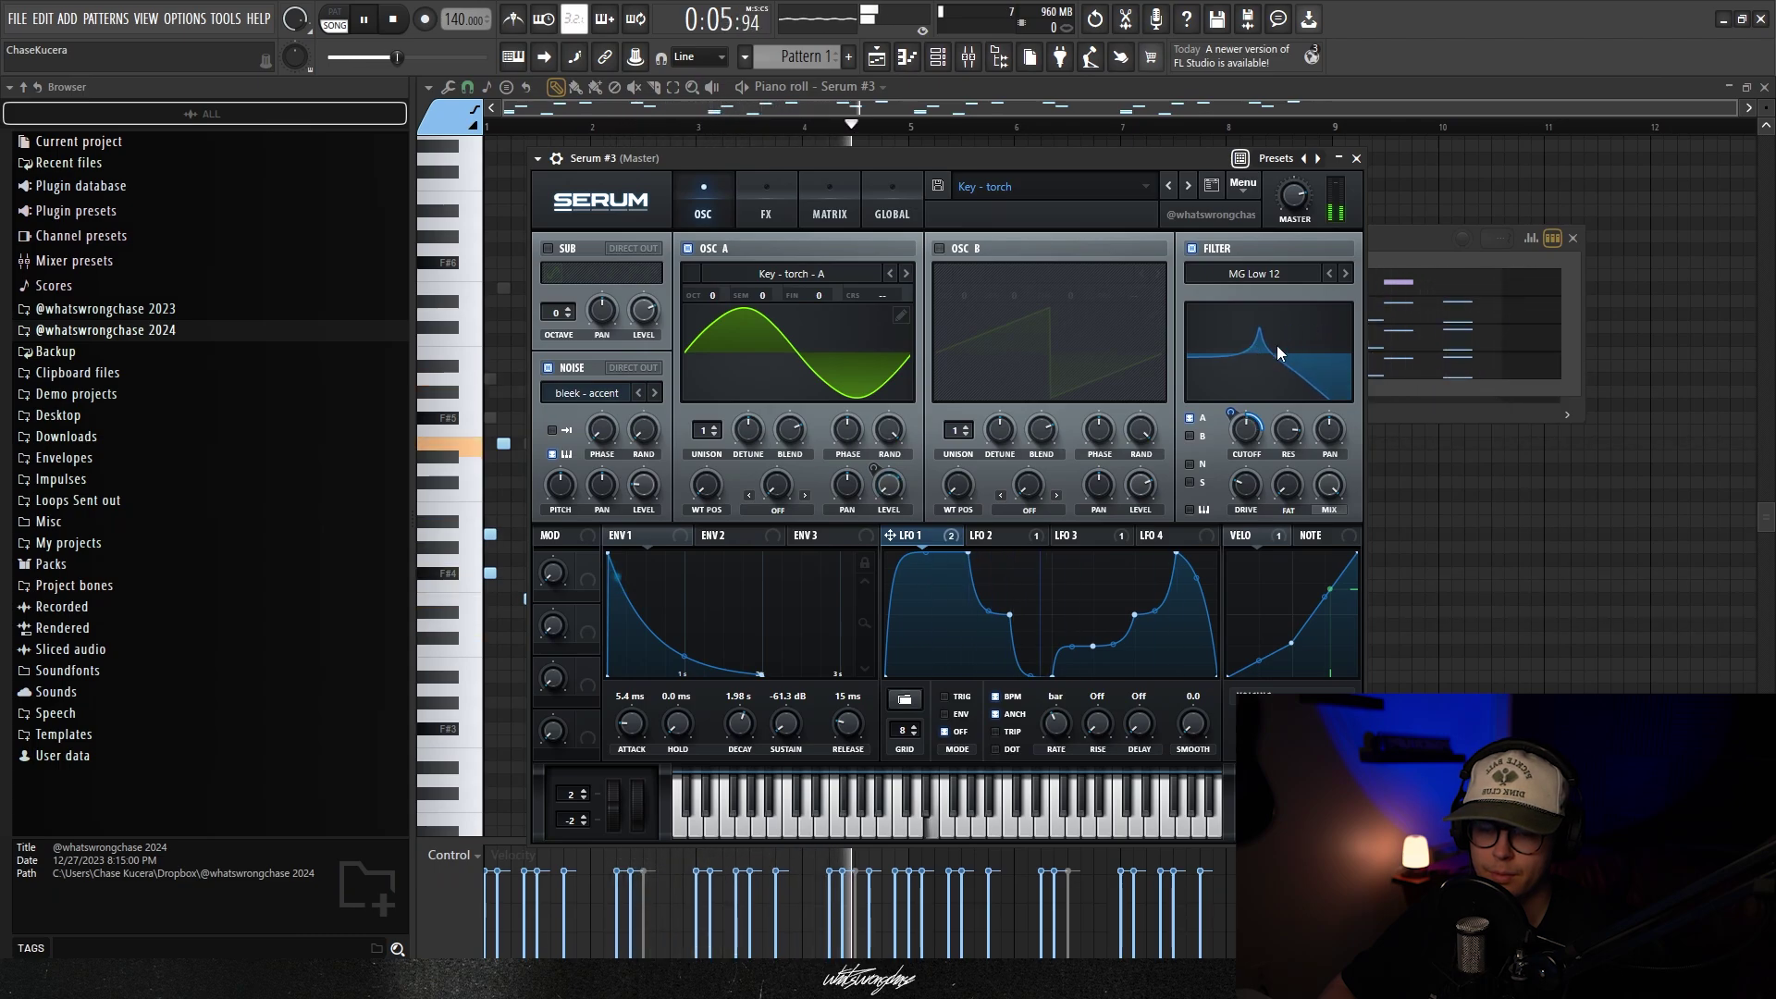
pyautogui.press('space')
# Examine the Key - torch patch's effects and how LFO 2 and LFO 3 modulate the reverb and delay mix
pyautogui.click(766, 208)
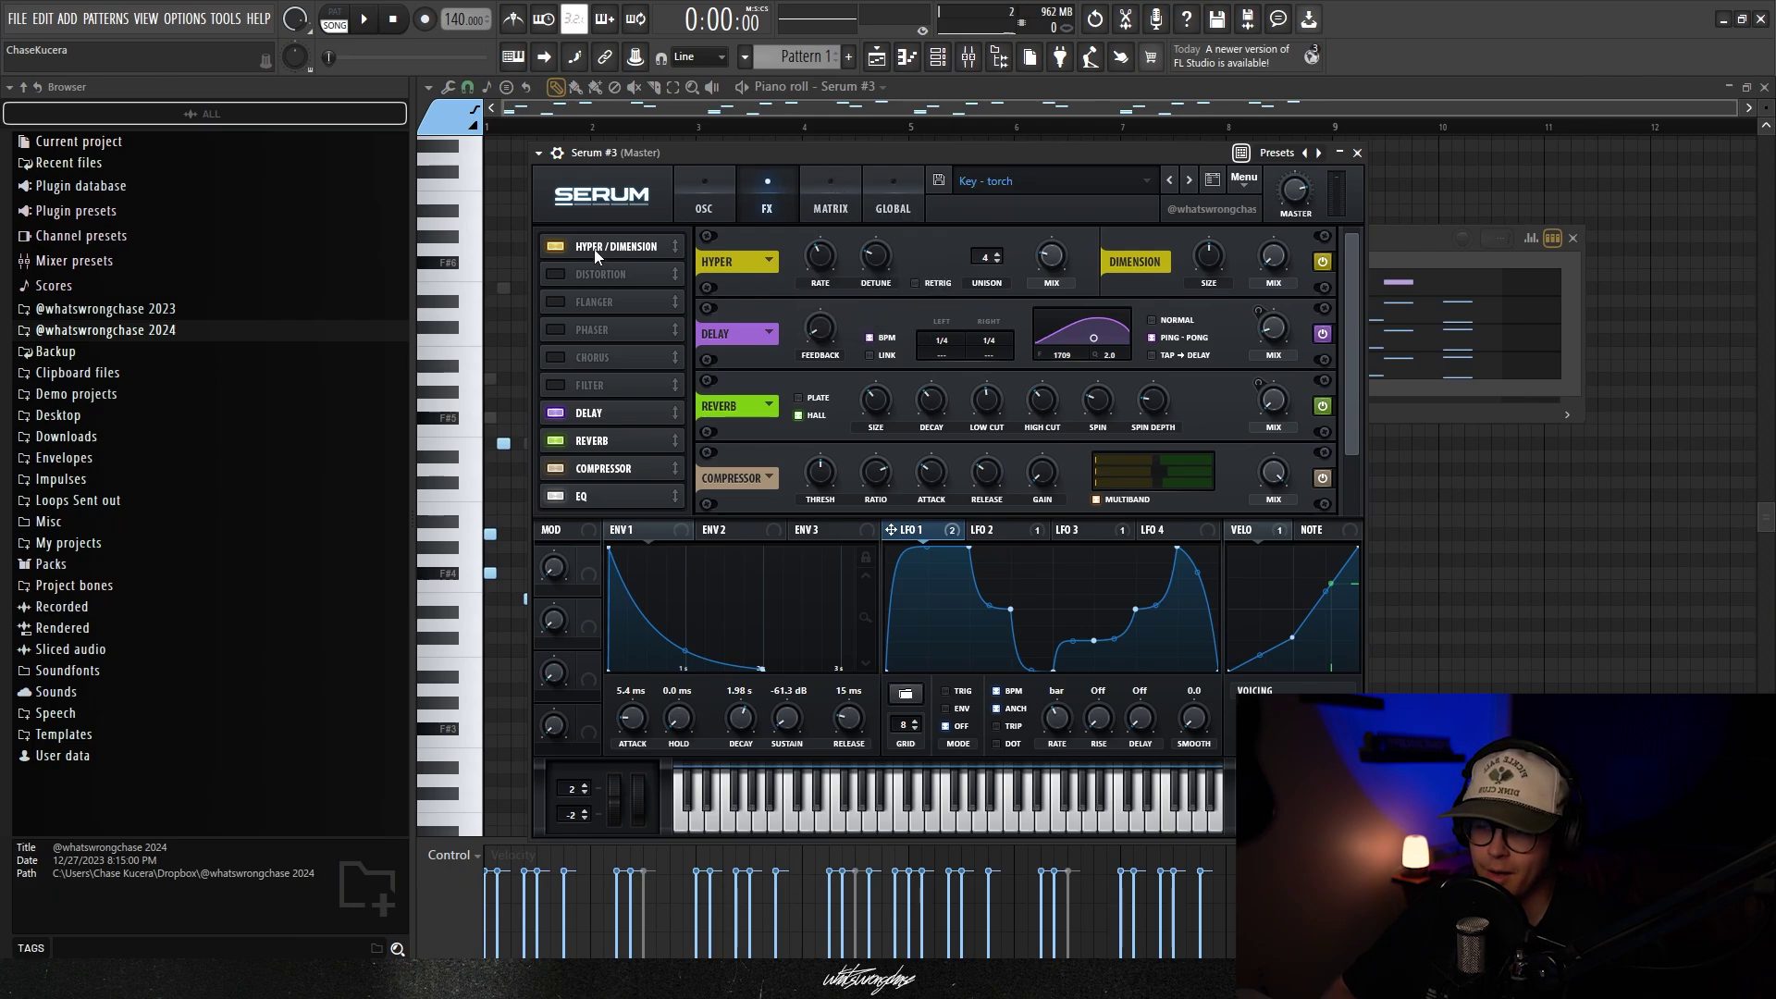
pyautogui.click(606, 414)
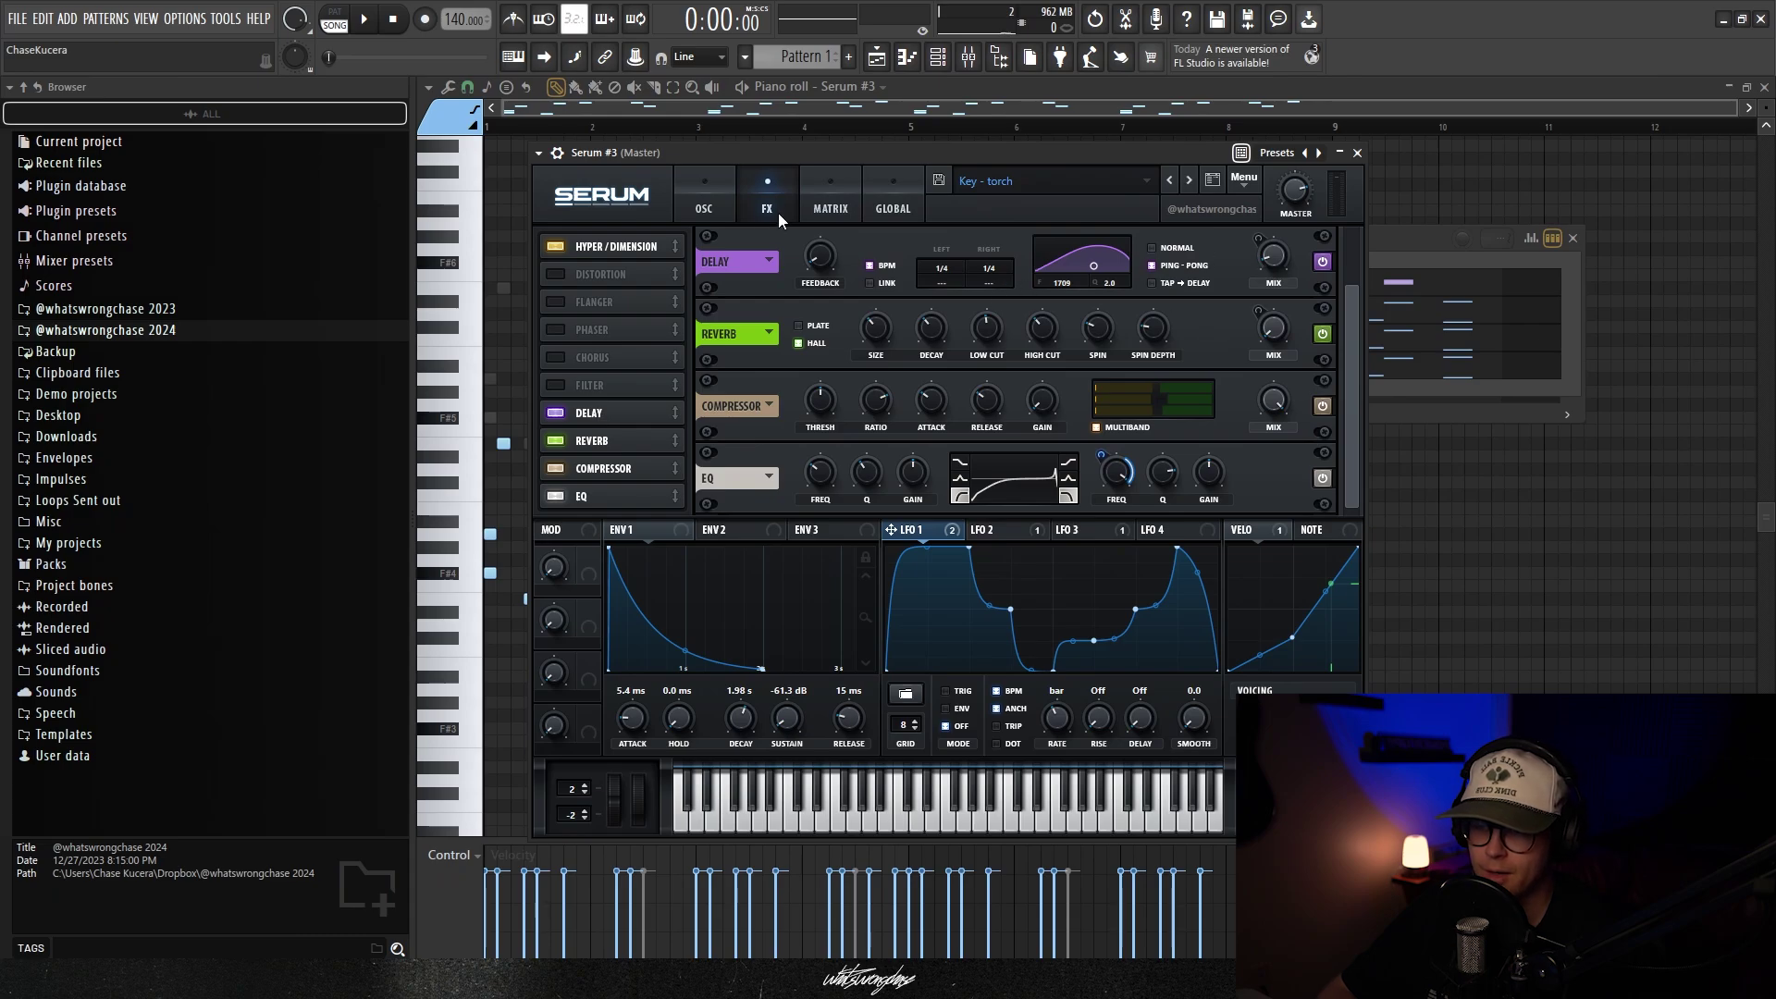
pyautogui.click(1018, 530)
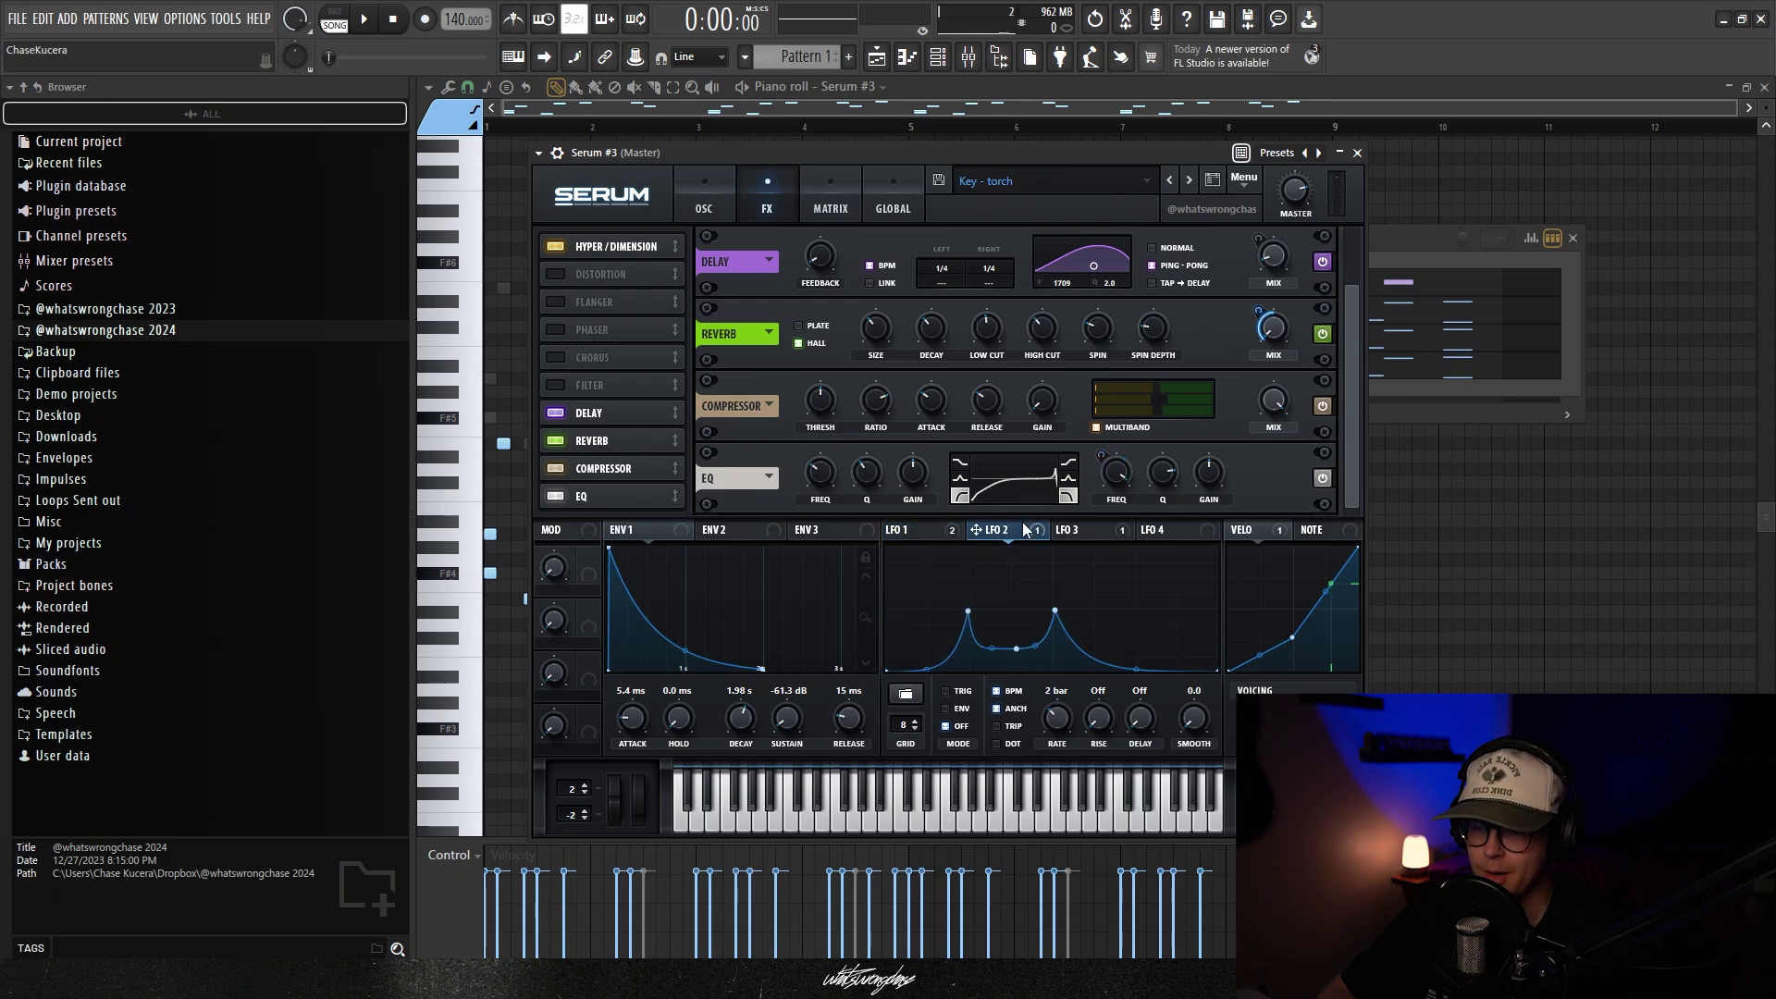
pyautogui.click(1072, 531)
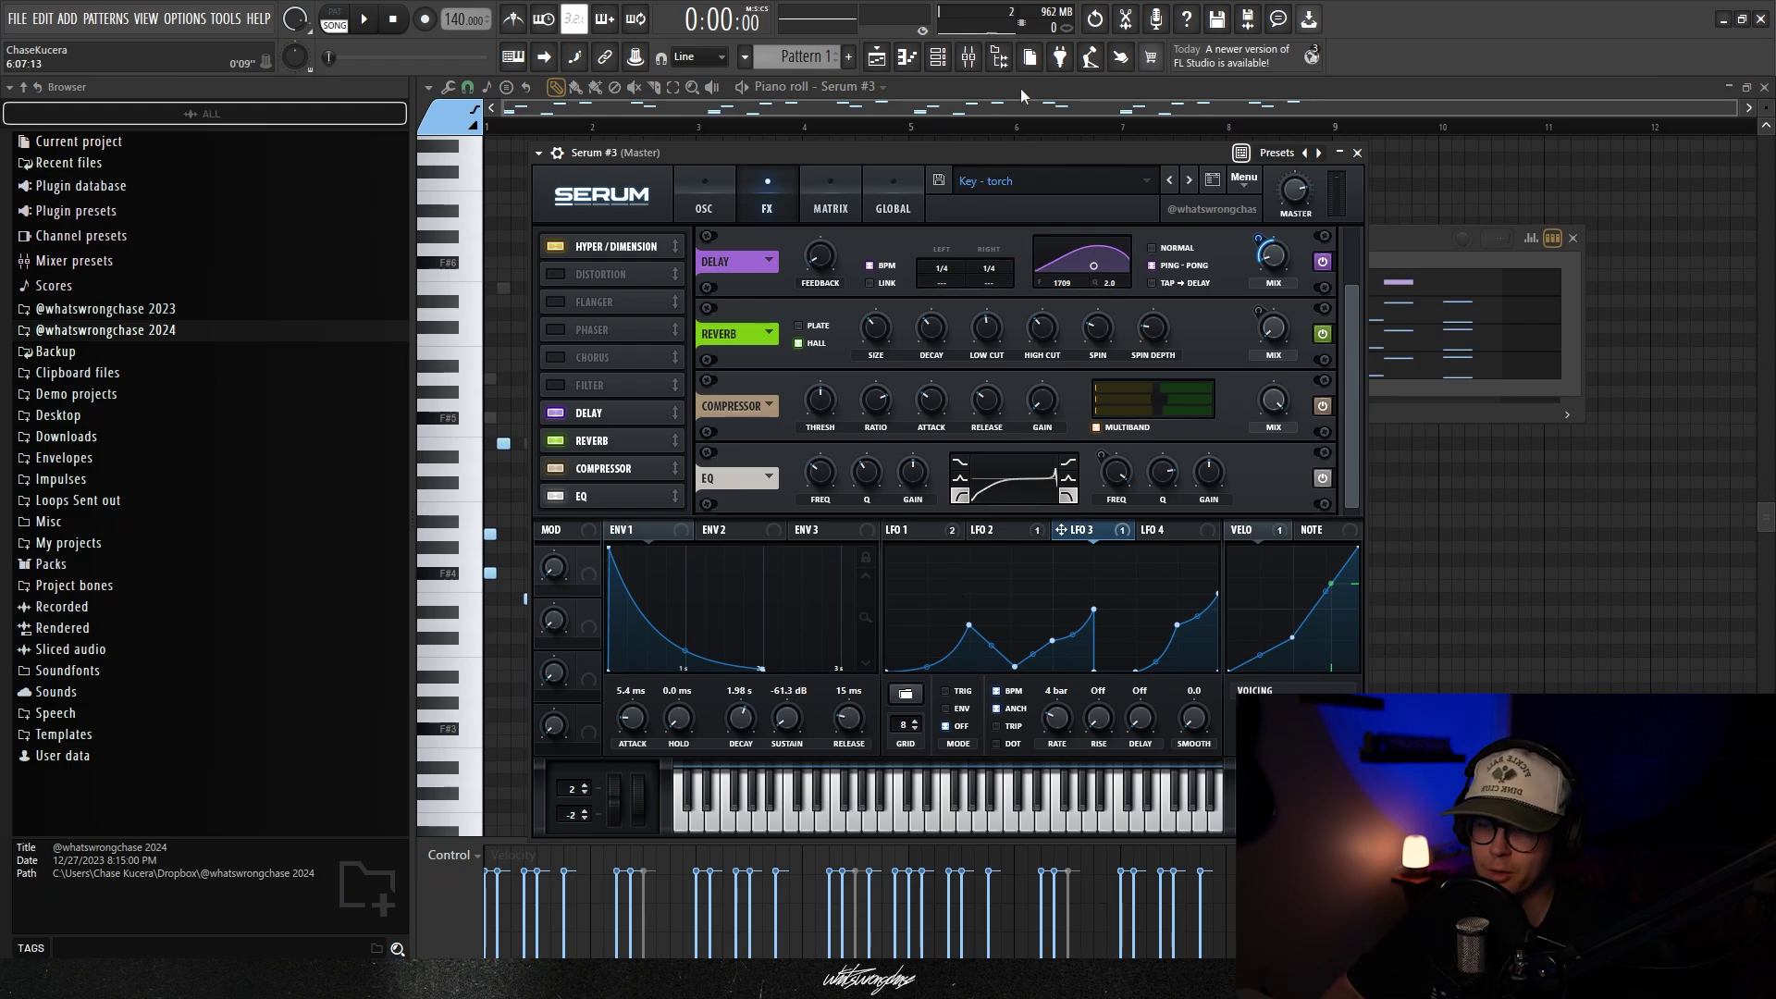
pyautogui.click(990, 529)
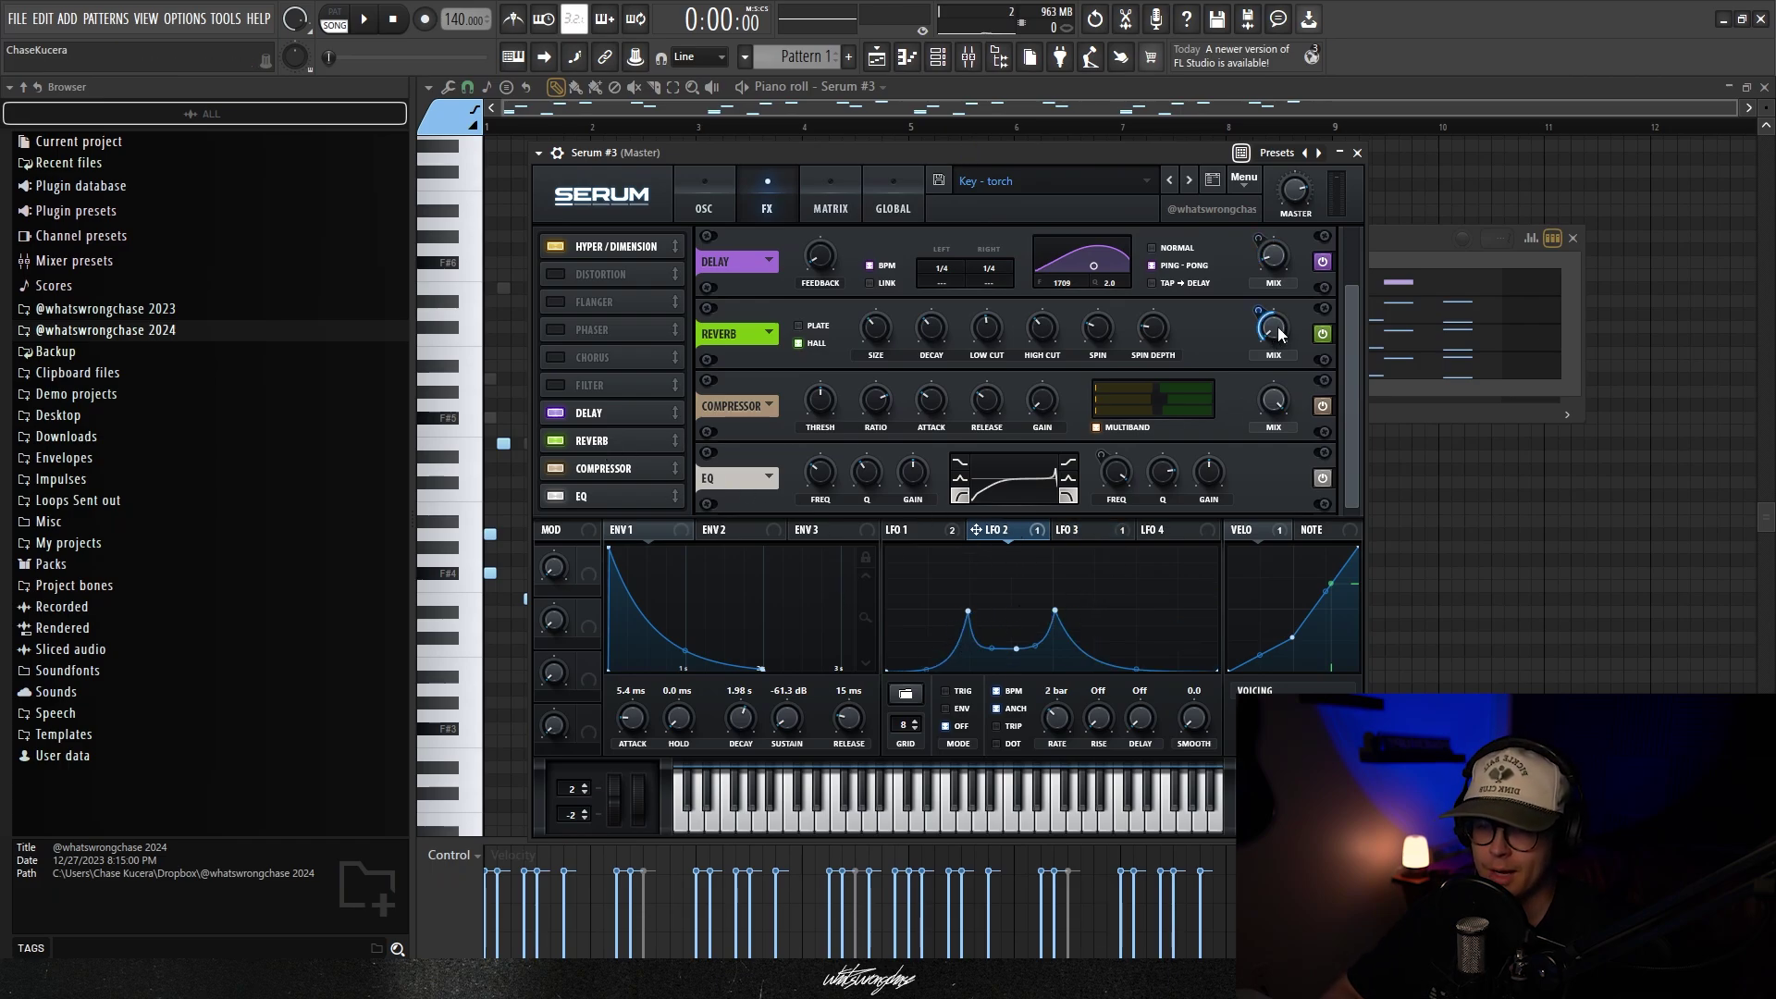
pyautogui.moveTo(1272, 334)
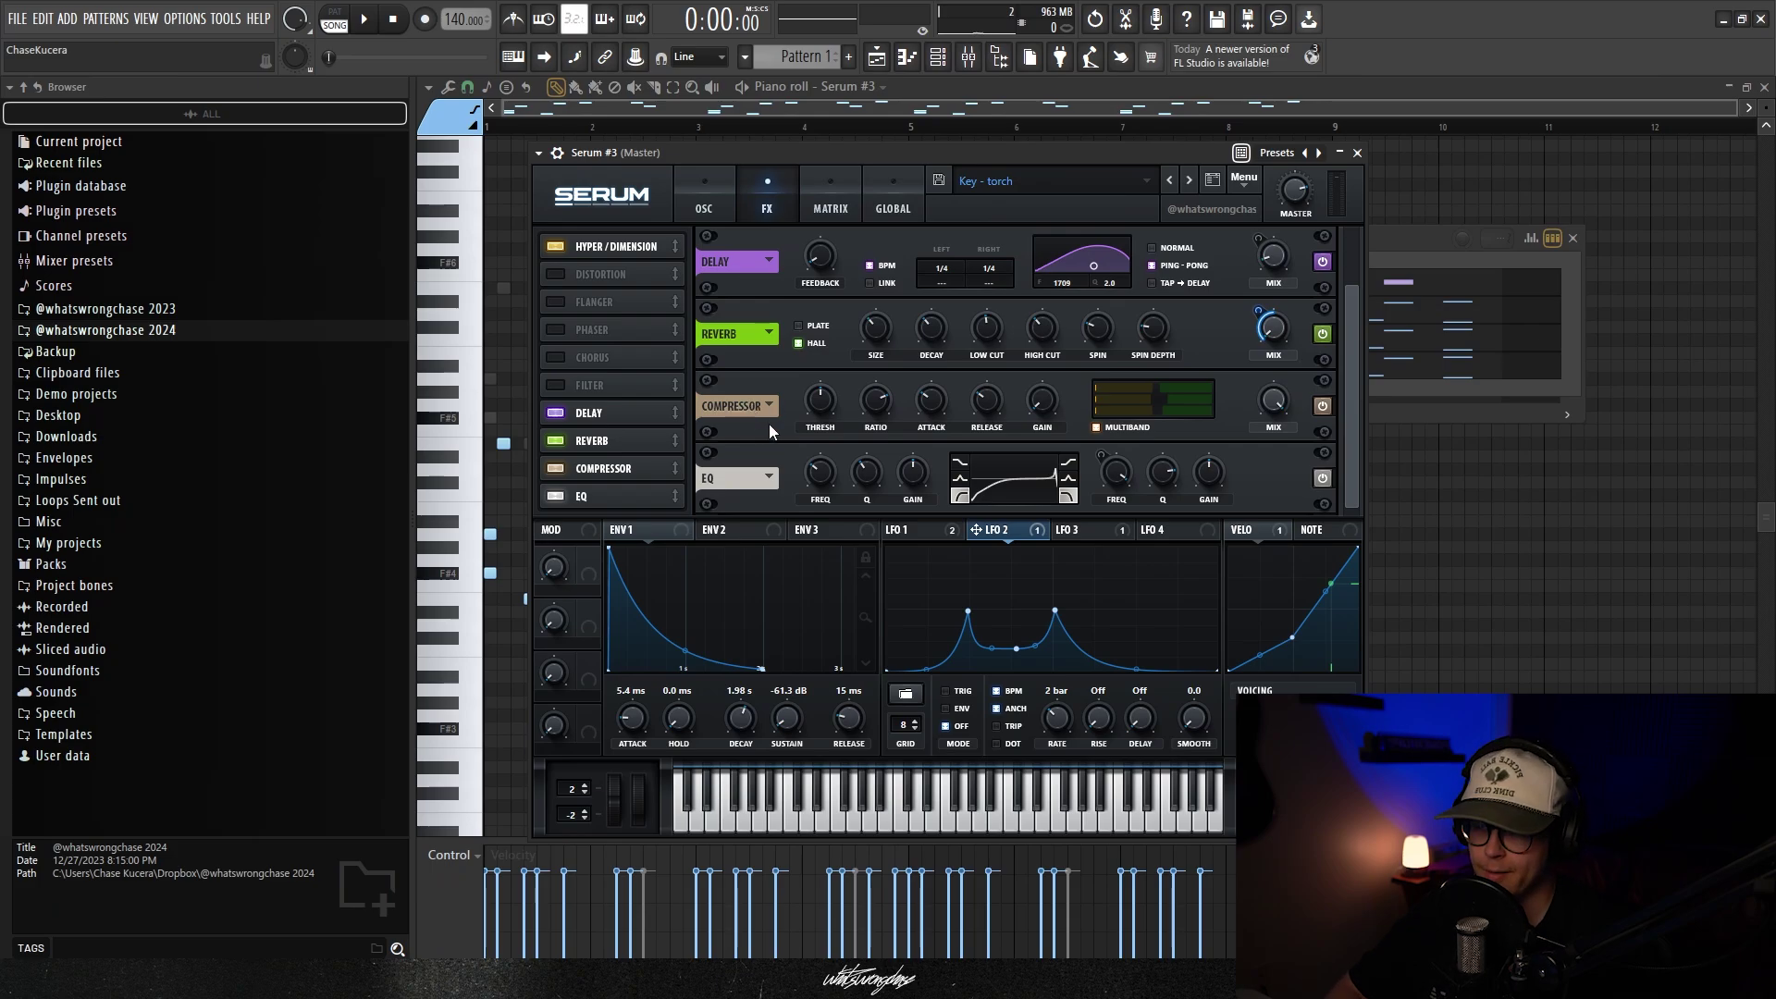
# Examine the multiband compressor and EQ settings, and recheck the assignments of LFO 3 and LFO 1
pyautogui.moveTo(895, 151); pyautogui.dragTo(901, 147)
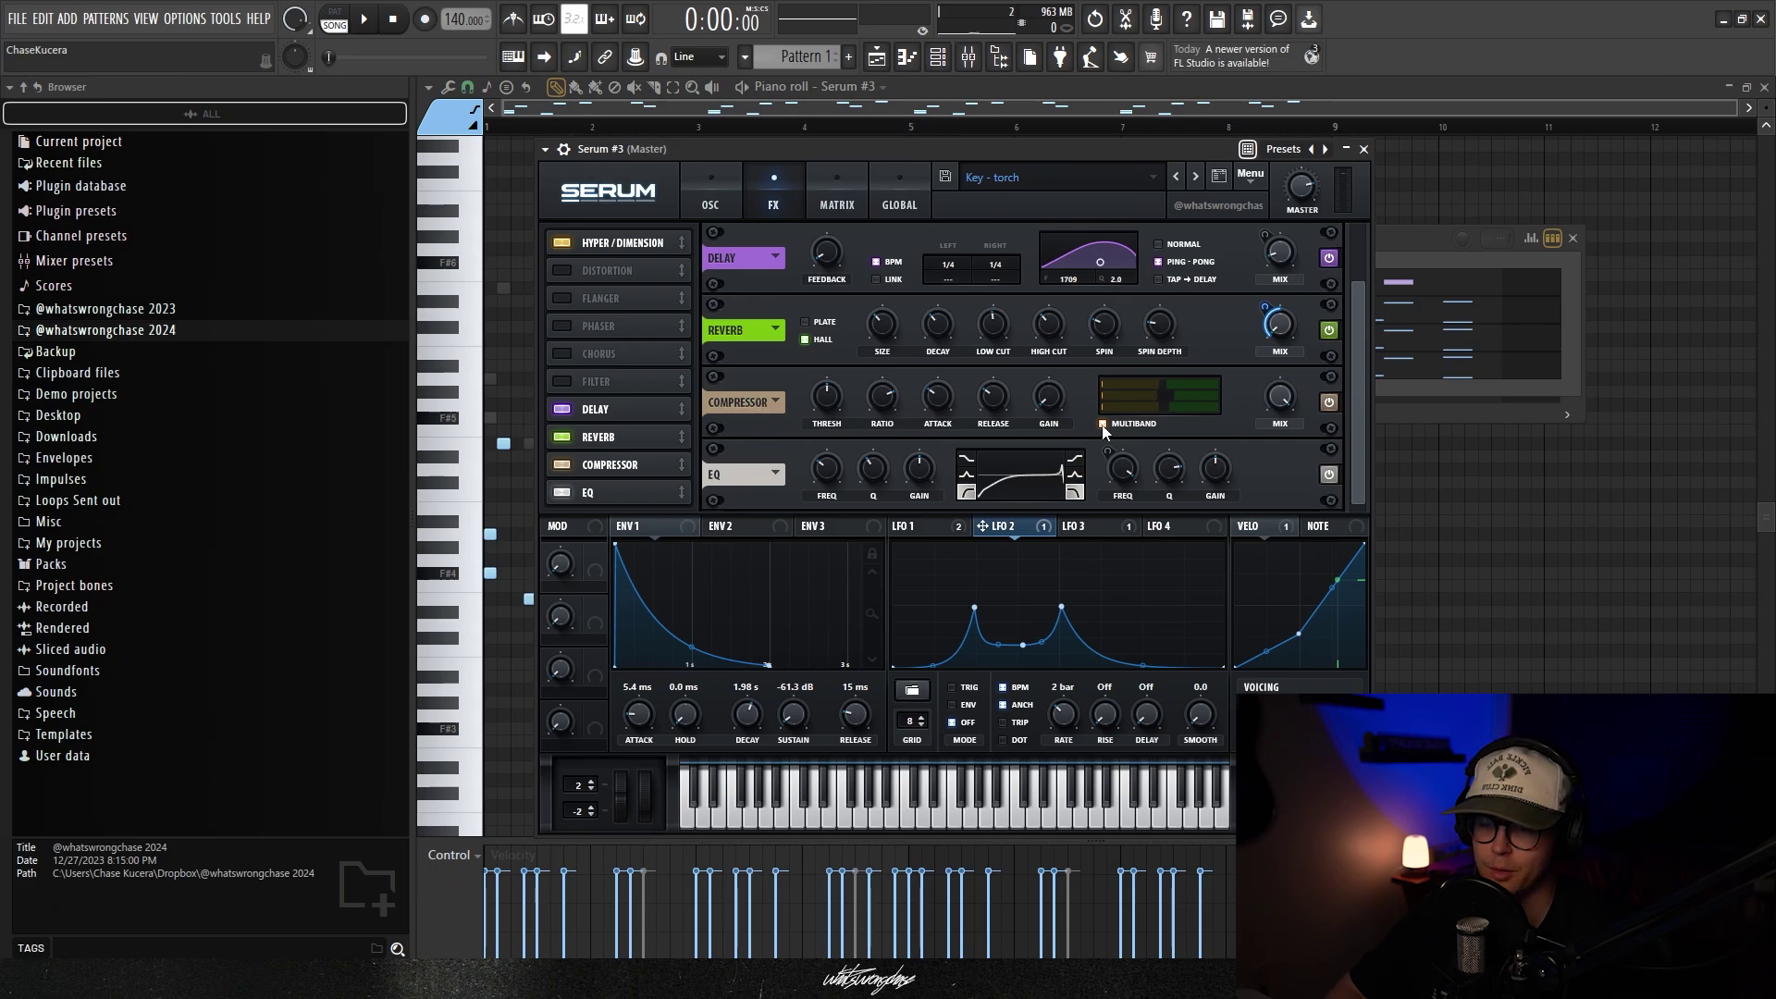
pyautogui.moveTo(1118, 154); pyautogui.dragTo(1098, 154)
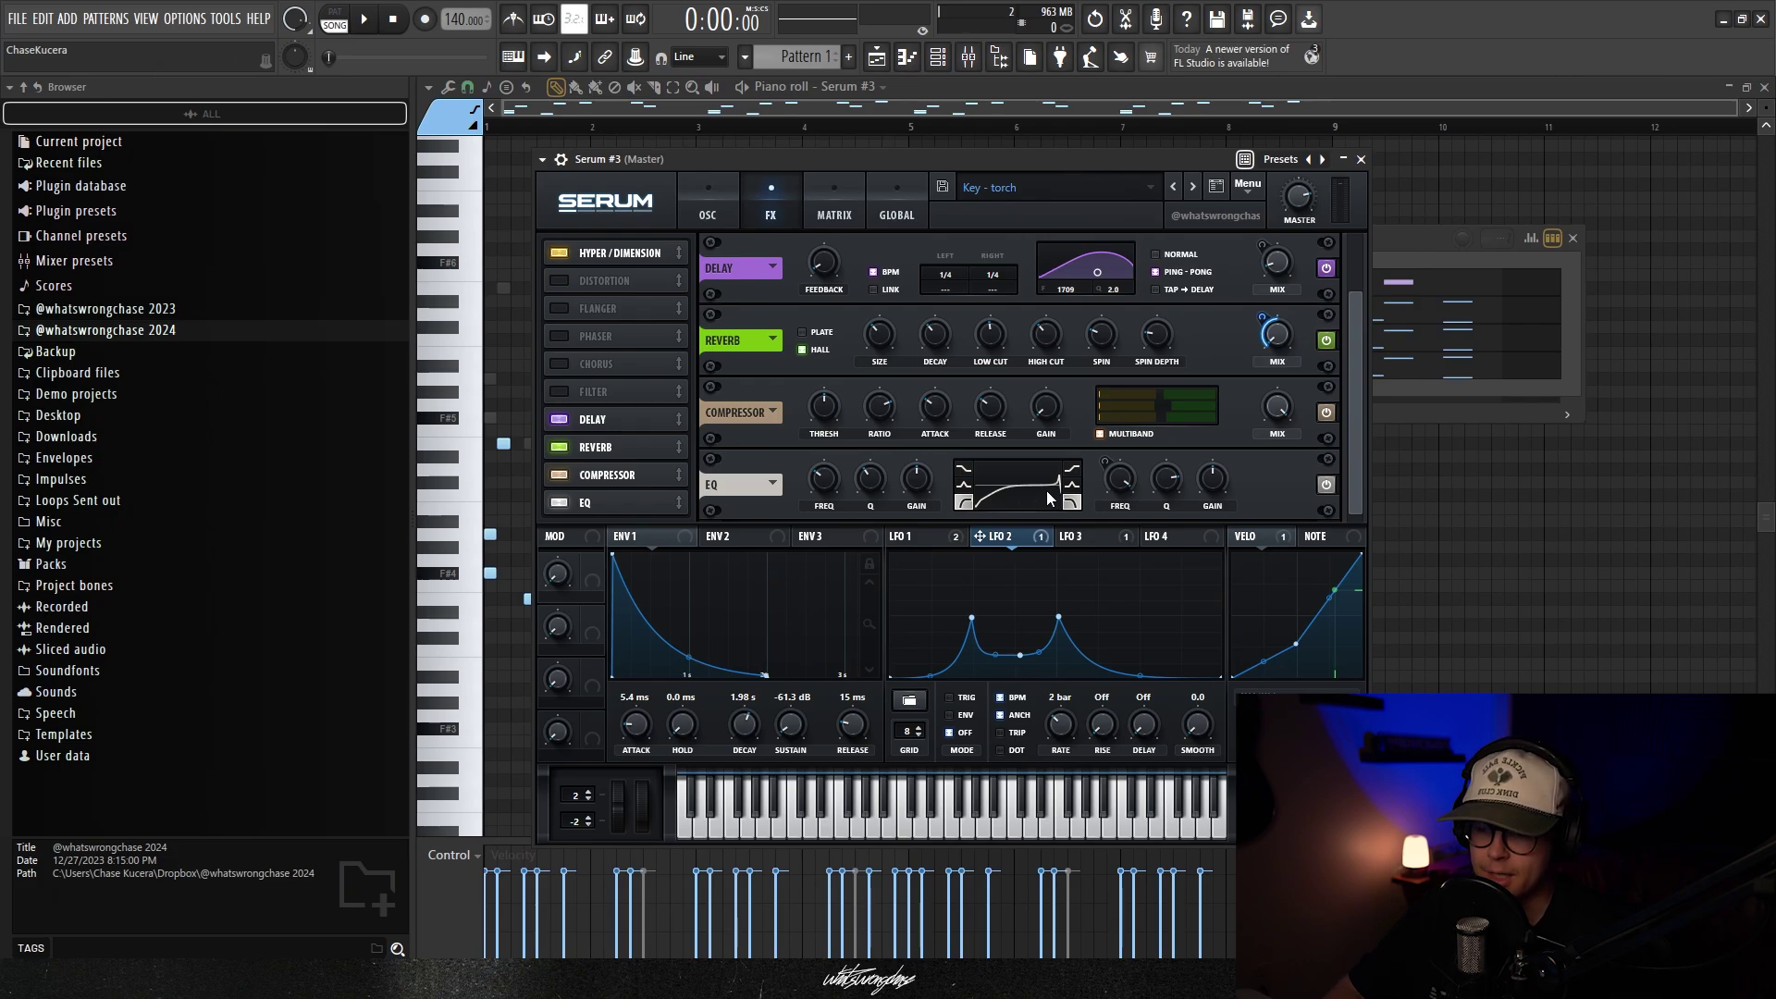
pyautogui.click(1070, 536)
pyautogui.click(930, 538)
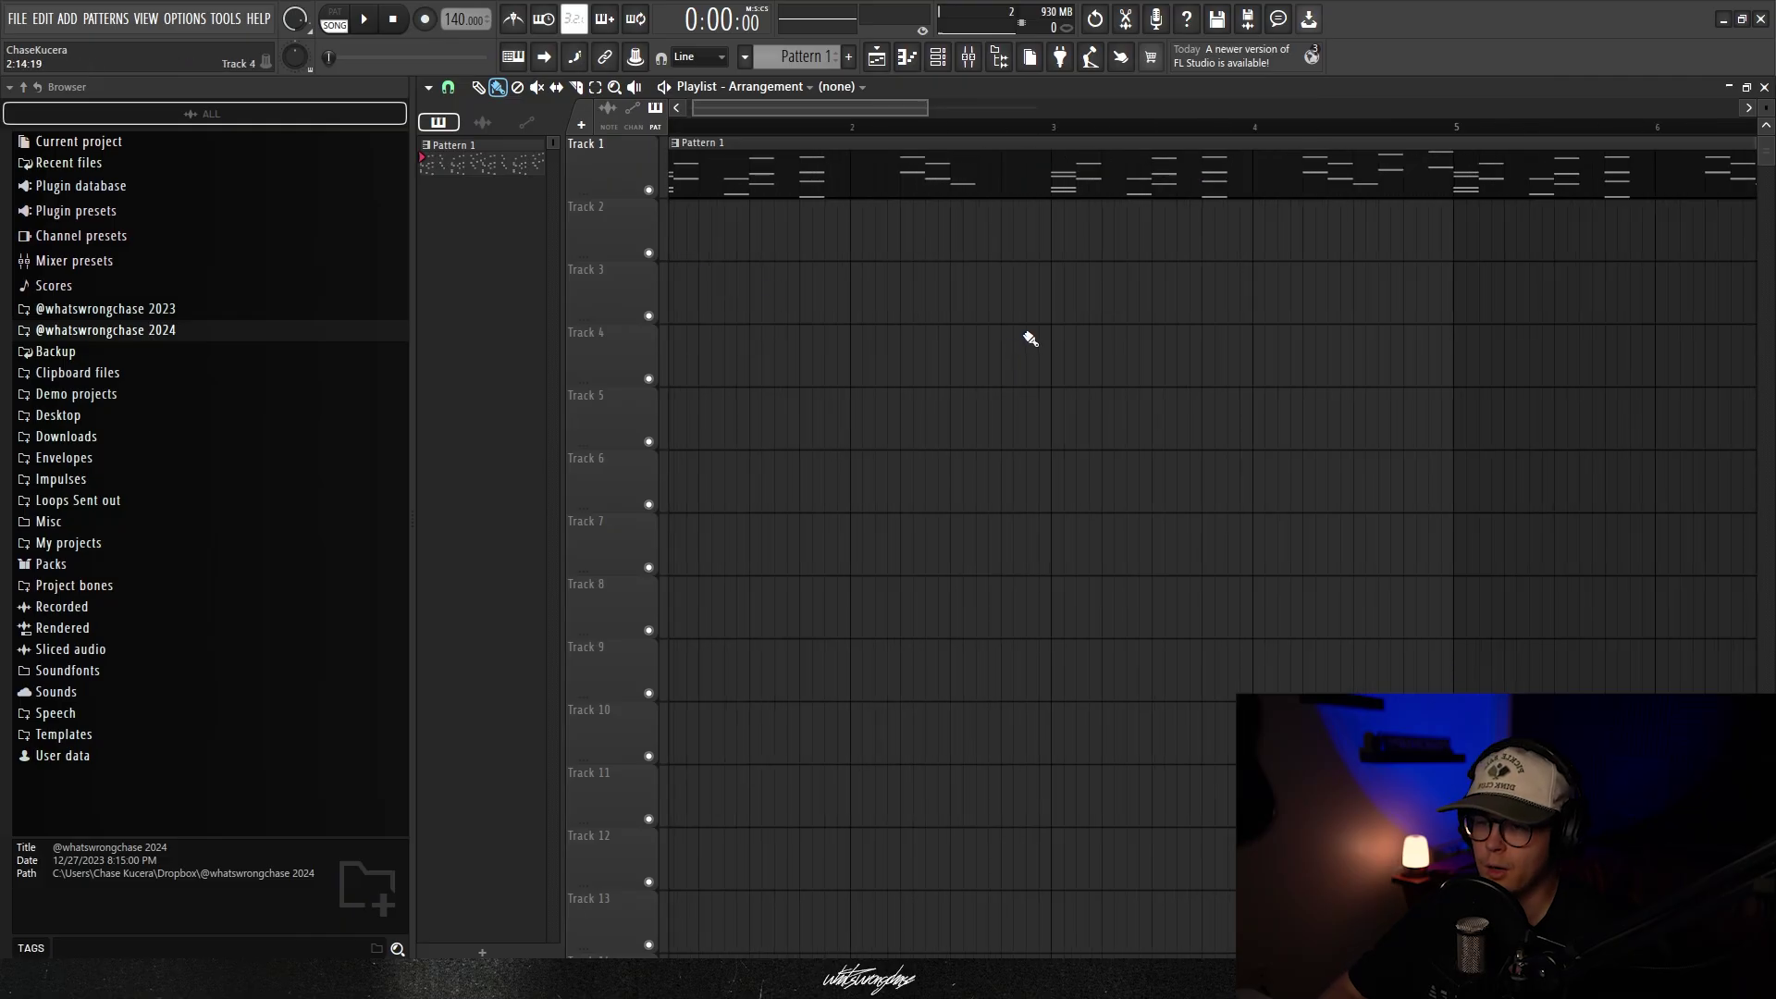
# Start a new project from the 2023 Template
pyautogui.scroll(-3, 833, 303)
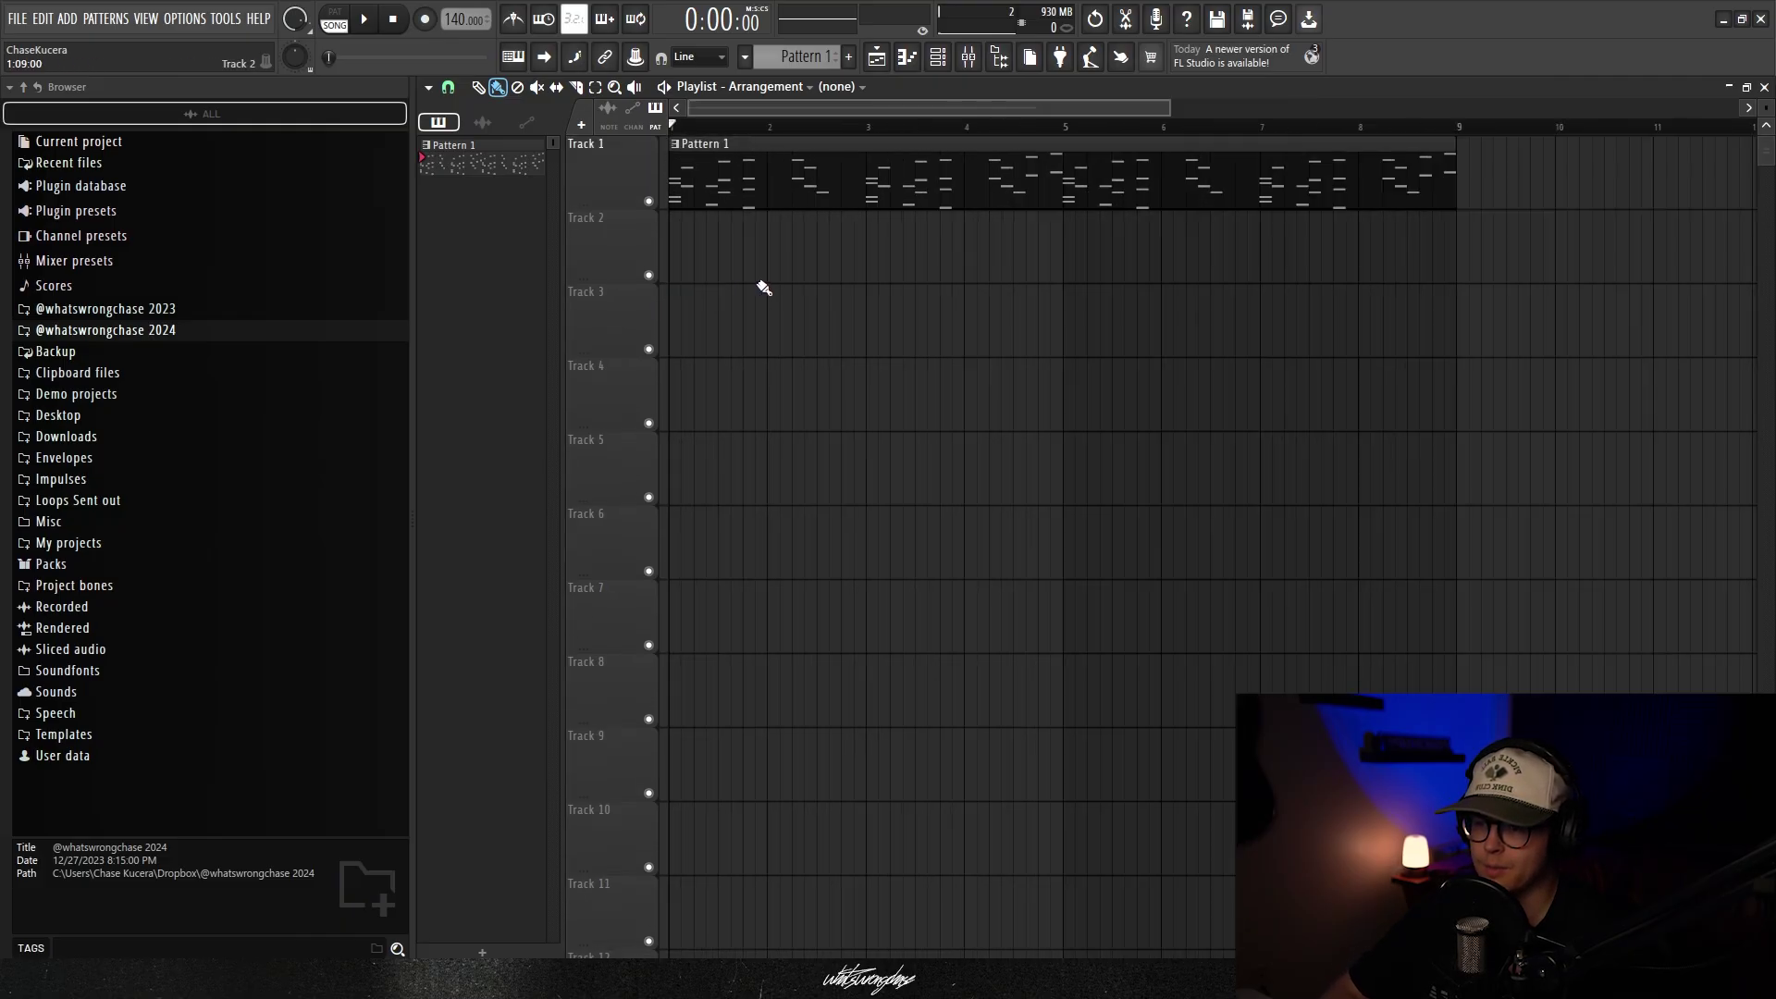
pyautogui.press('F6')
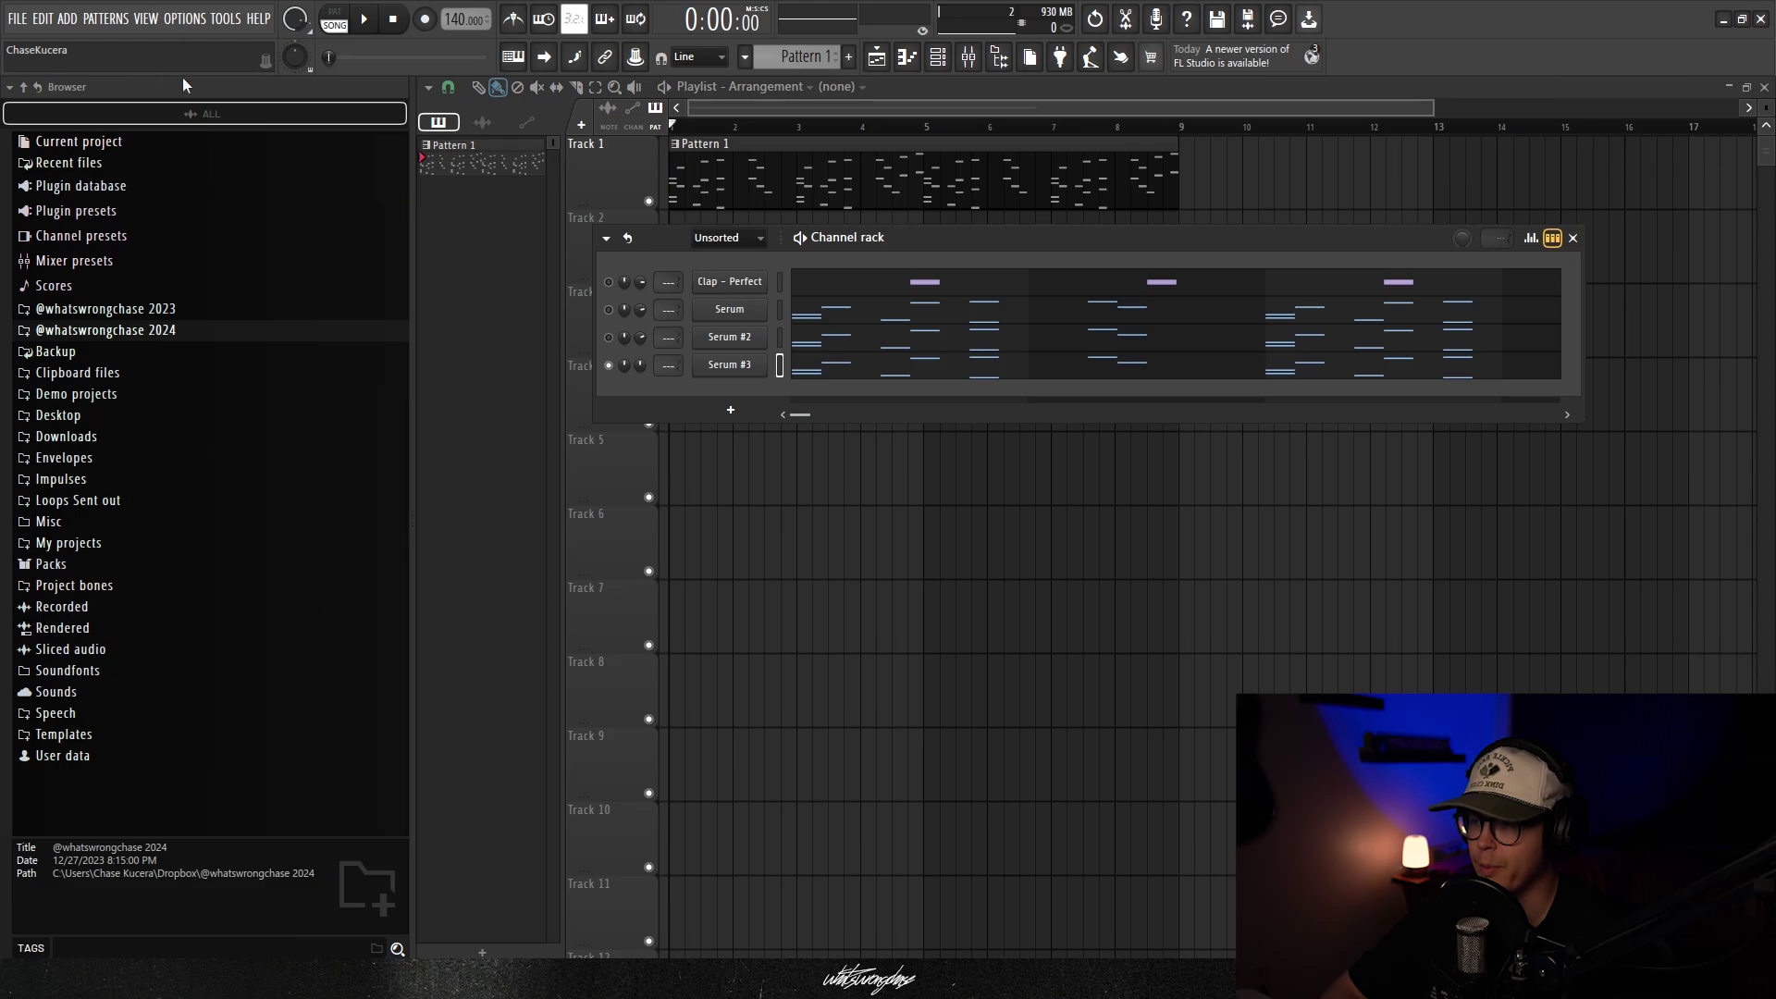
pyautogui.click(16, 18)
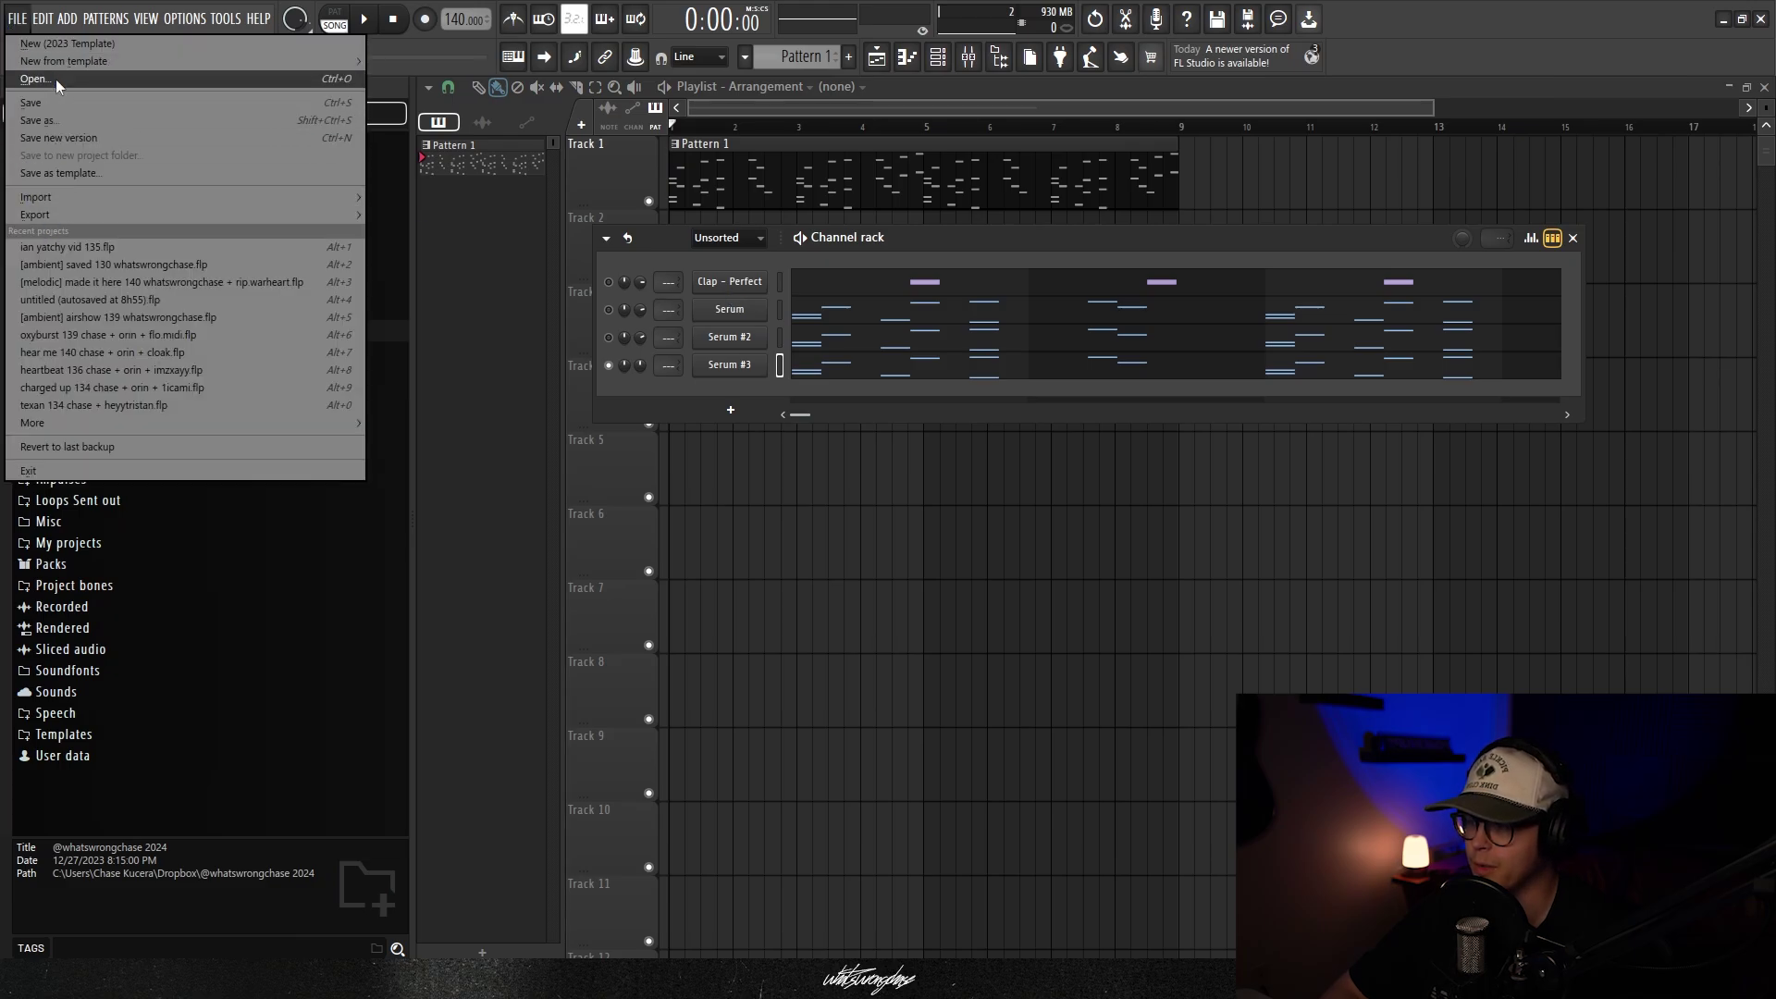
pyautogui.click(55, 43)
pyautogui.click(908, 539)
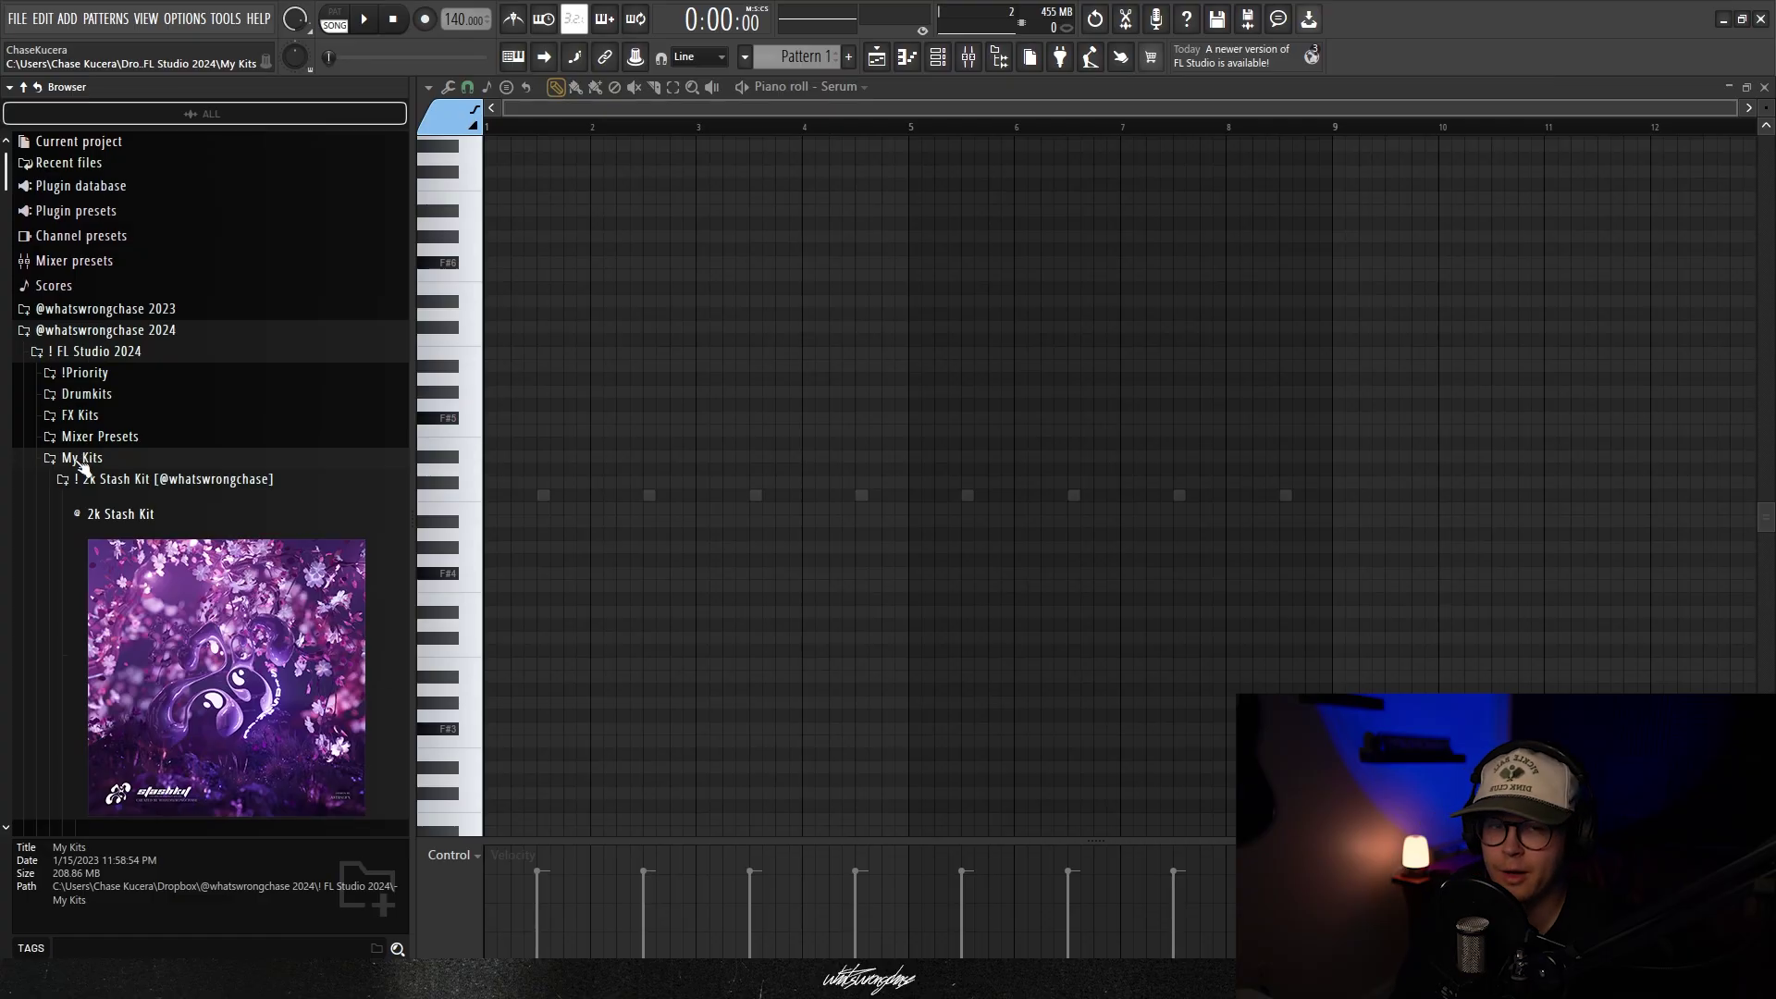
# Collapse the 2k Stash Kit under My Kits and expand the Whiteout Sound Kit down to its !Bonus folder
pyautogui.scroll(-6, 88, 491)
pyautogui.scroll(6, 92, 508)
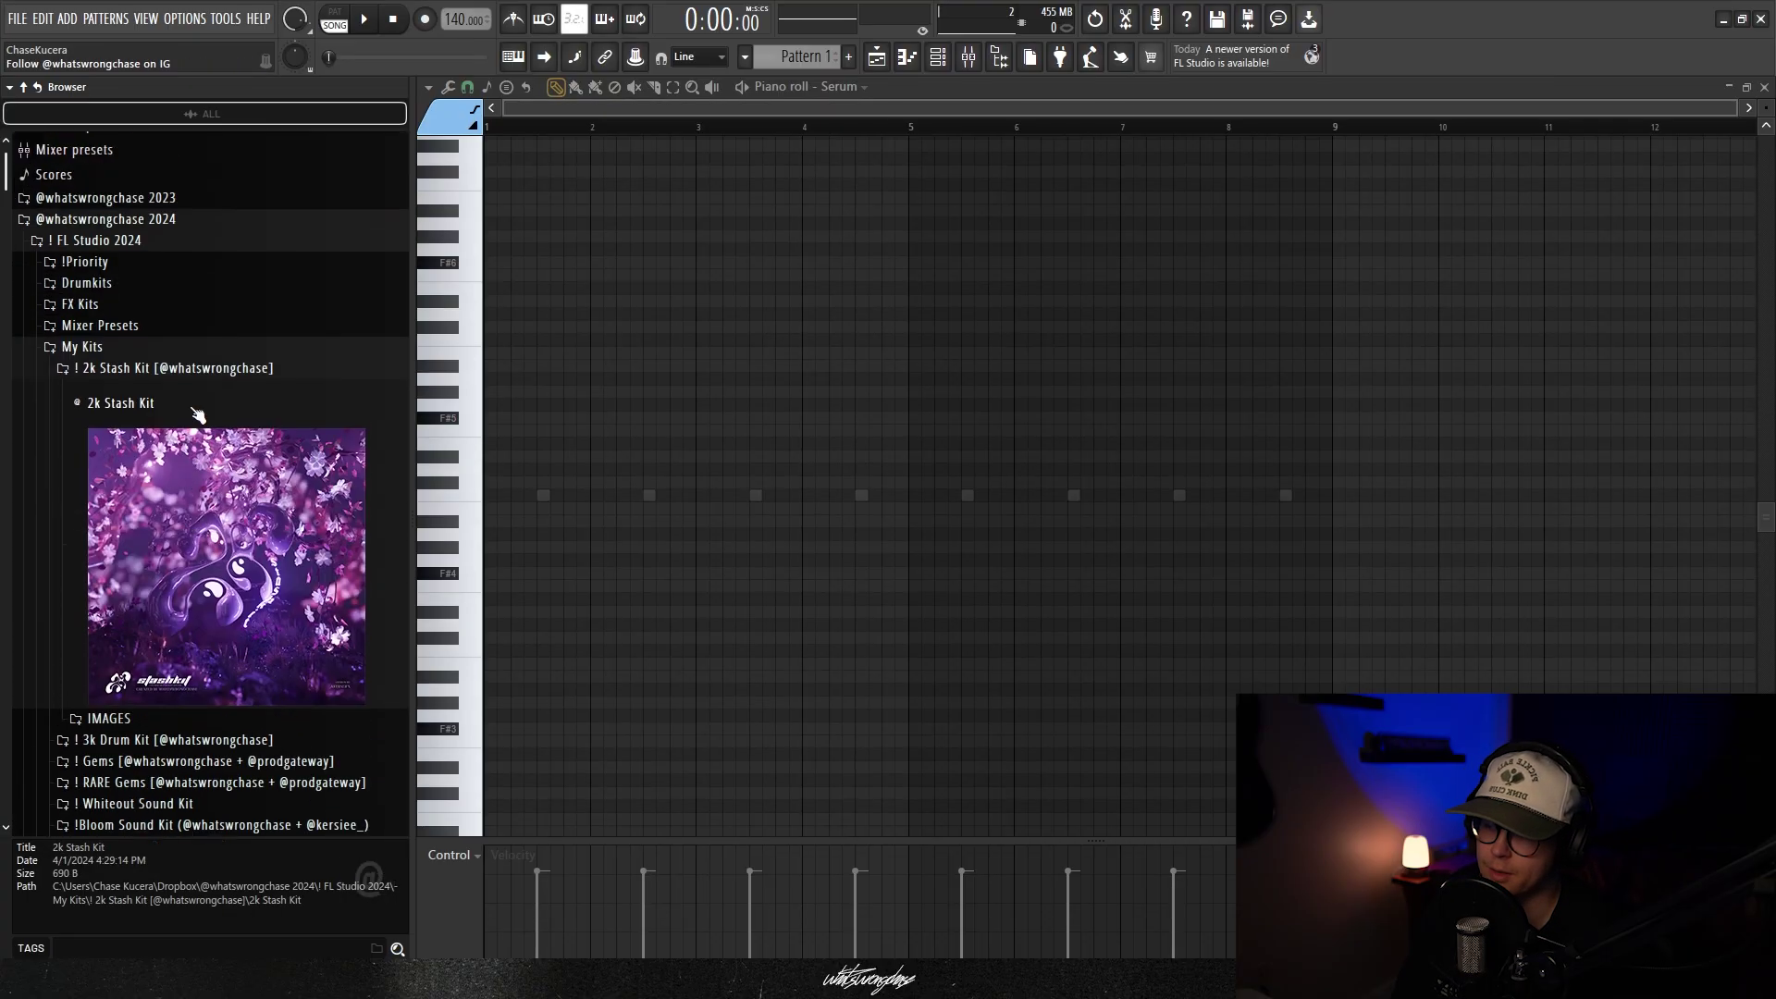
pyautogui.click(116, 479)
pyautogui.scroll(-3, 118, 476)
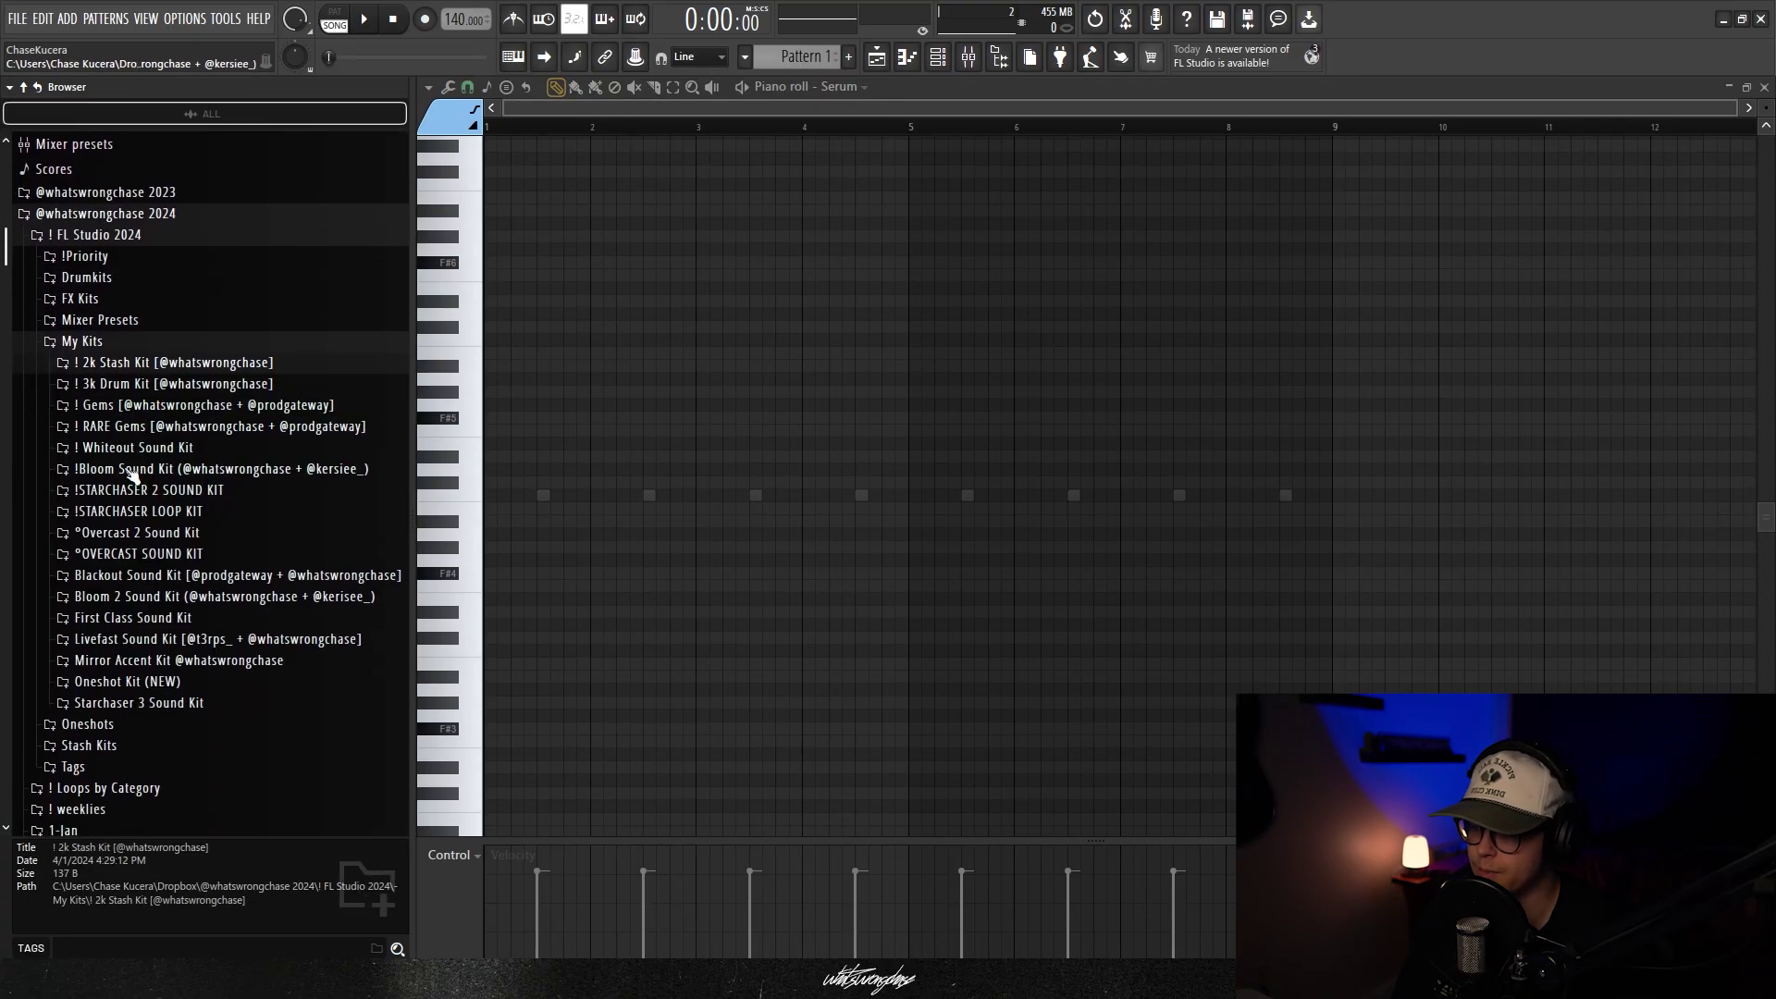
pyautogui.click(139, 448)
pyautogui.scroll(-2, 185, 435)
pyautogui.scroll(-9, 190, 430)
pyautogui.click(148, 389)
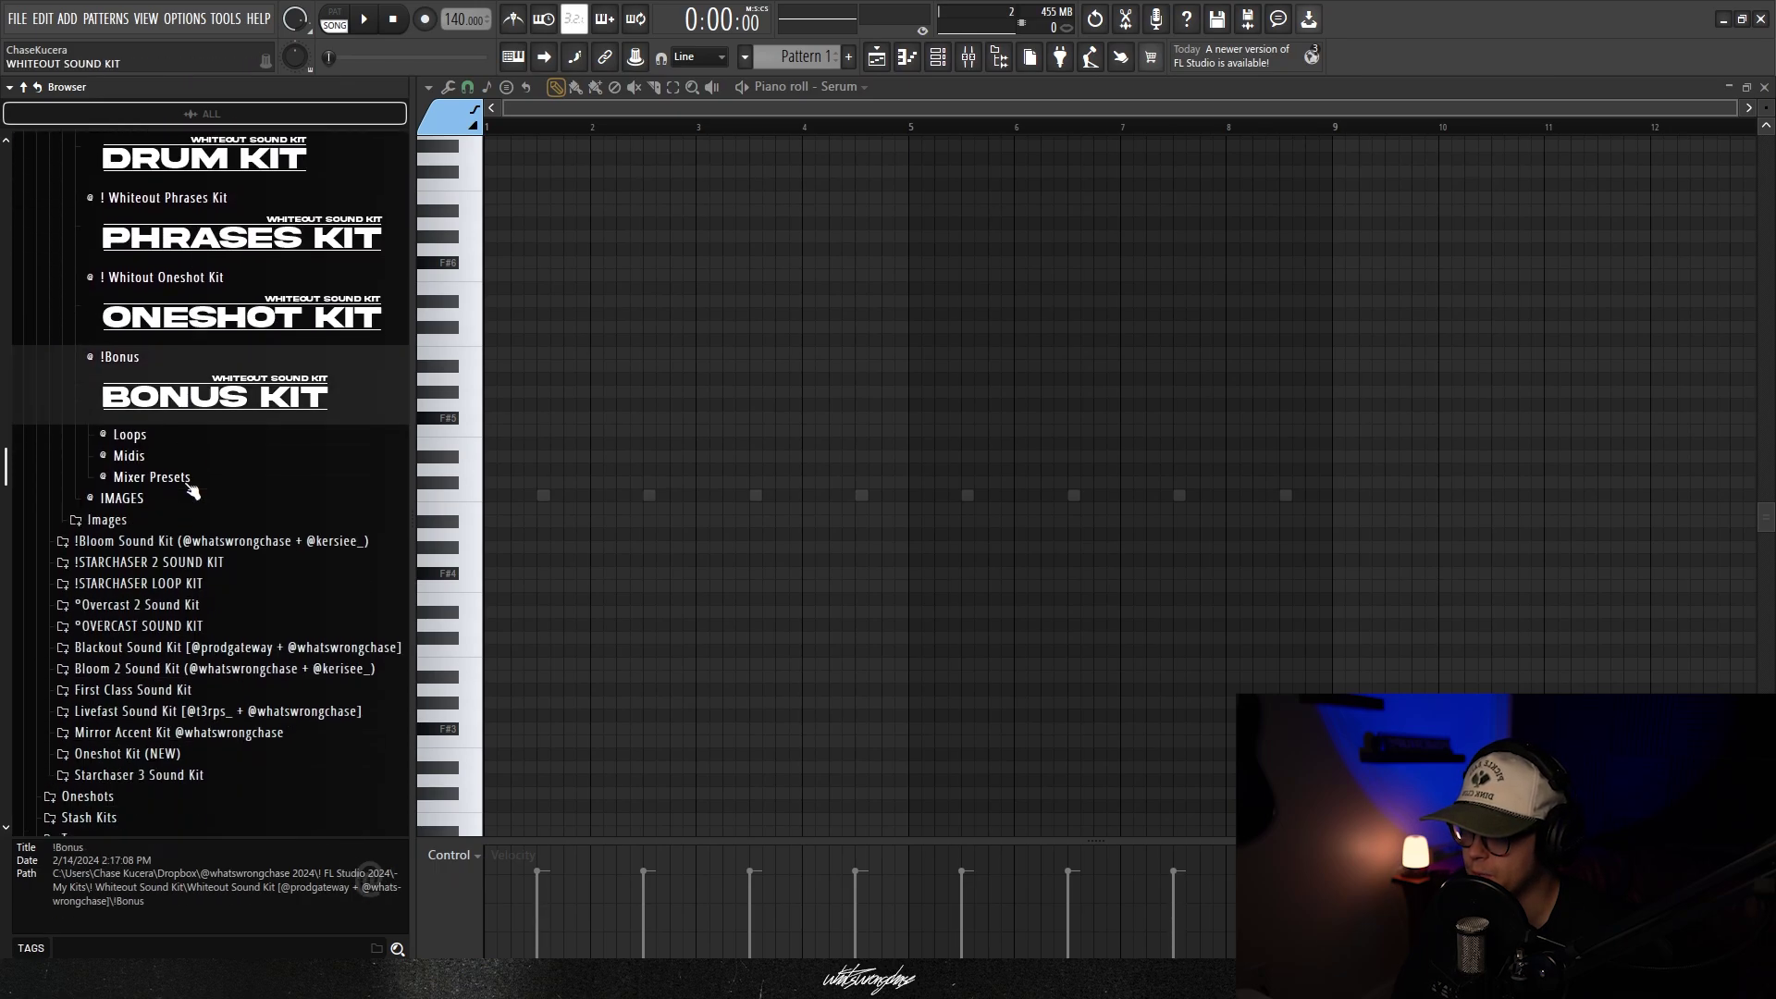
# Load the "[wavy] dodge" MIDI from the bonus Midis folder into the Serum channel's piano roll
pyautogui.click(129, 439)
pyautogui.scroll(-6, 185, 445)
pyautogui.moveTo(222, 595); pyautogui.dragTo(648, 417)
# Load the Analog_BD_Sin wavetable into oscillator A of the Init patch
pyautogui.click(740, 256)
pyautogui.moveTo(759, 579)
pyautogui.moveTo(791, 518)
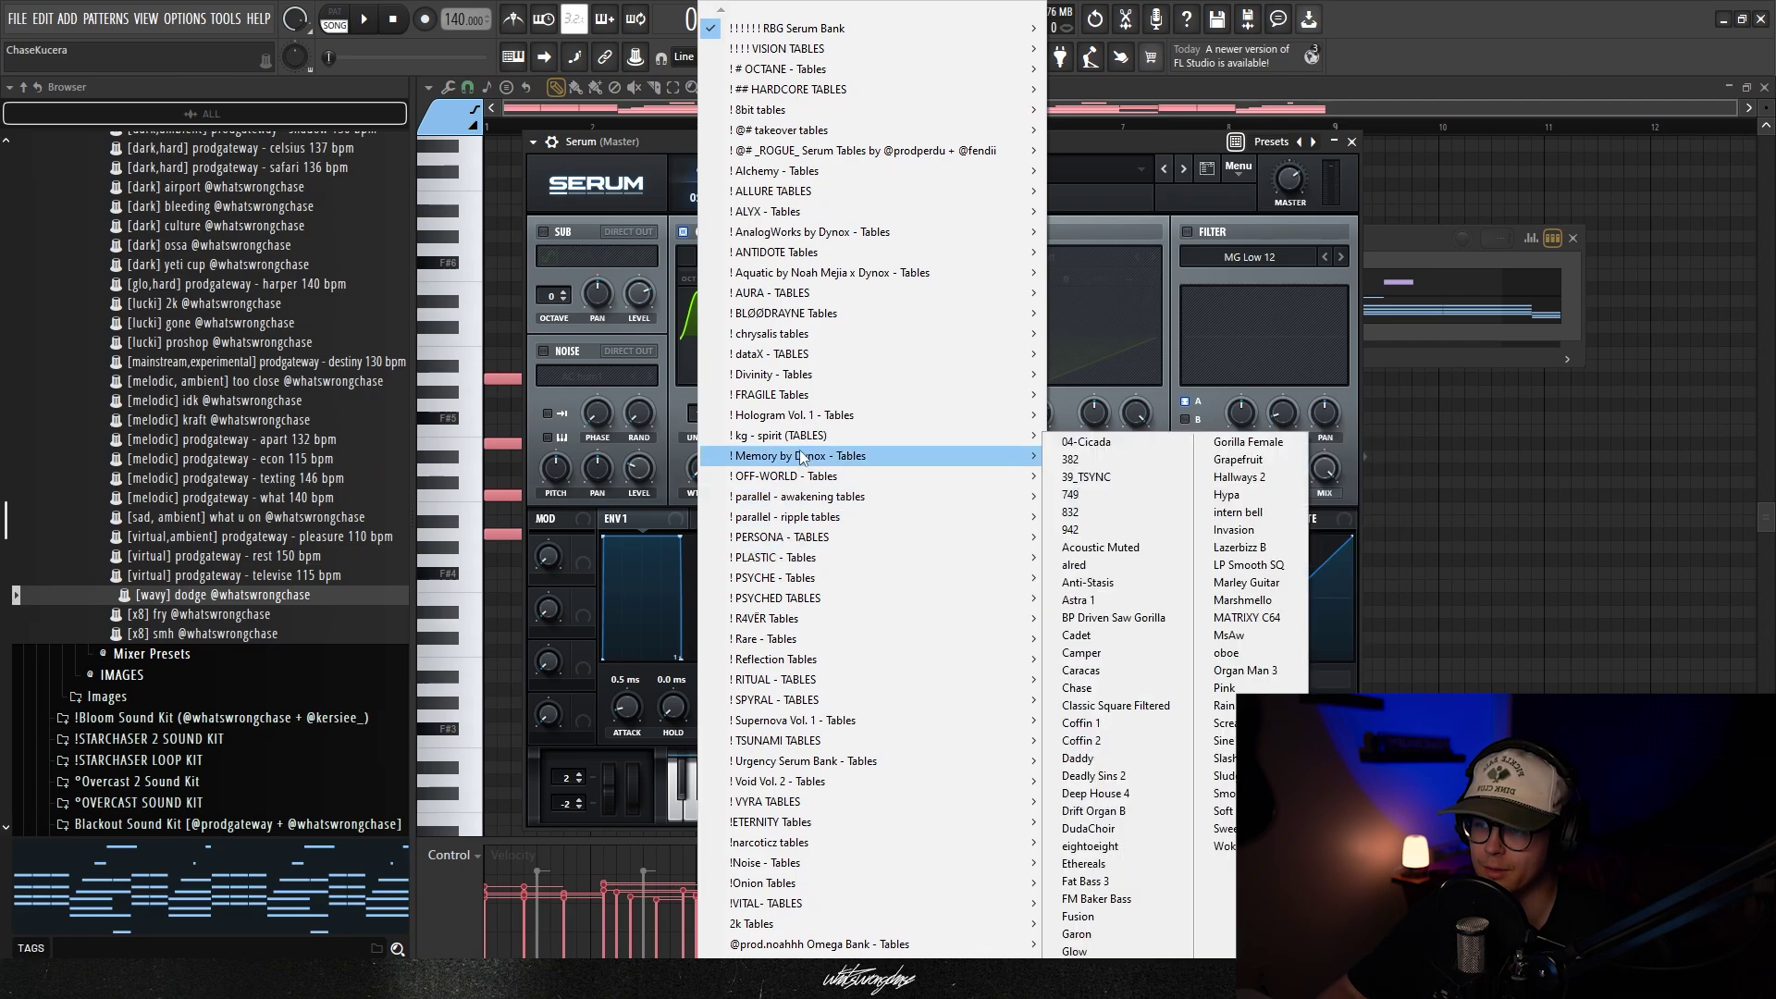
pyautogui.moveTo(802, 418)
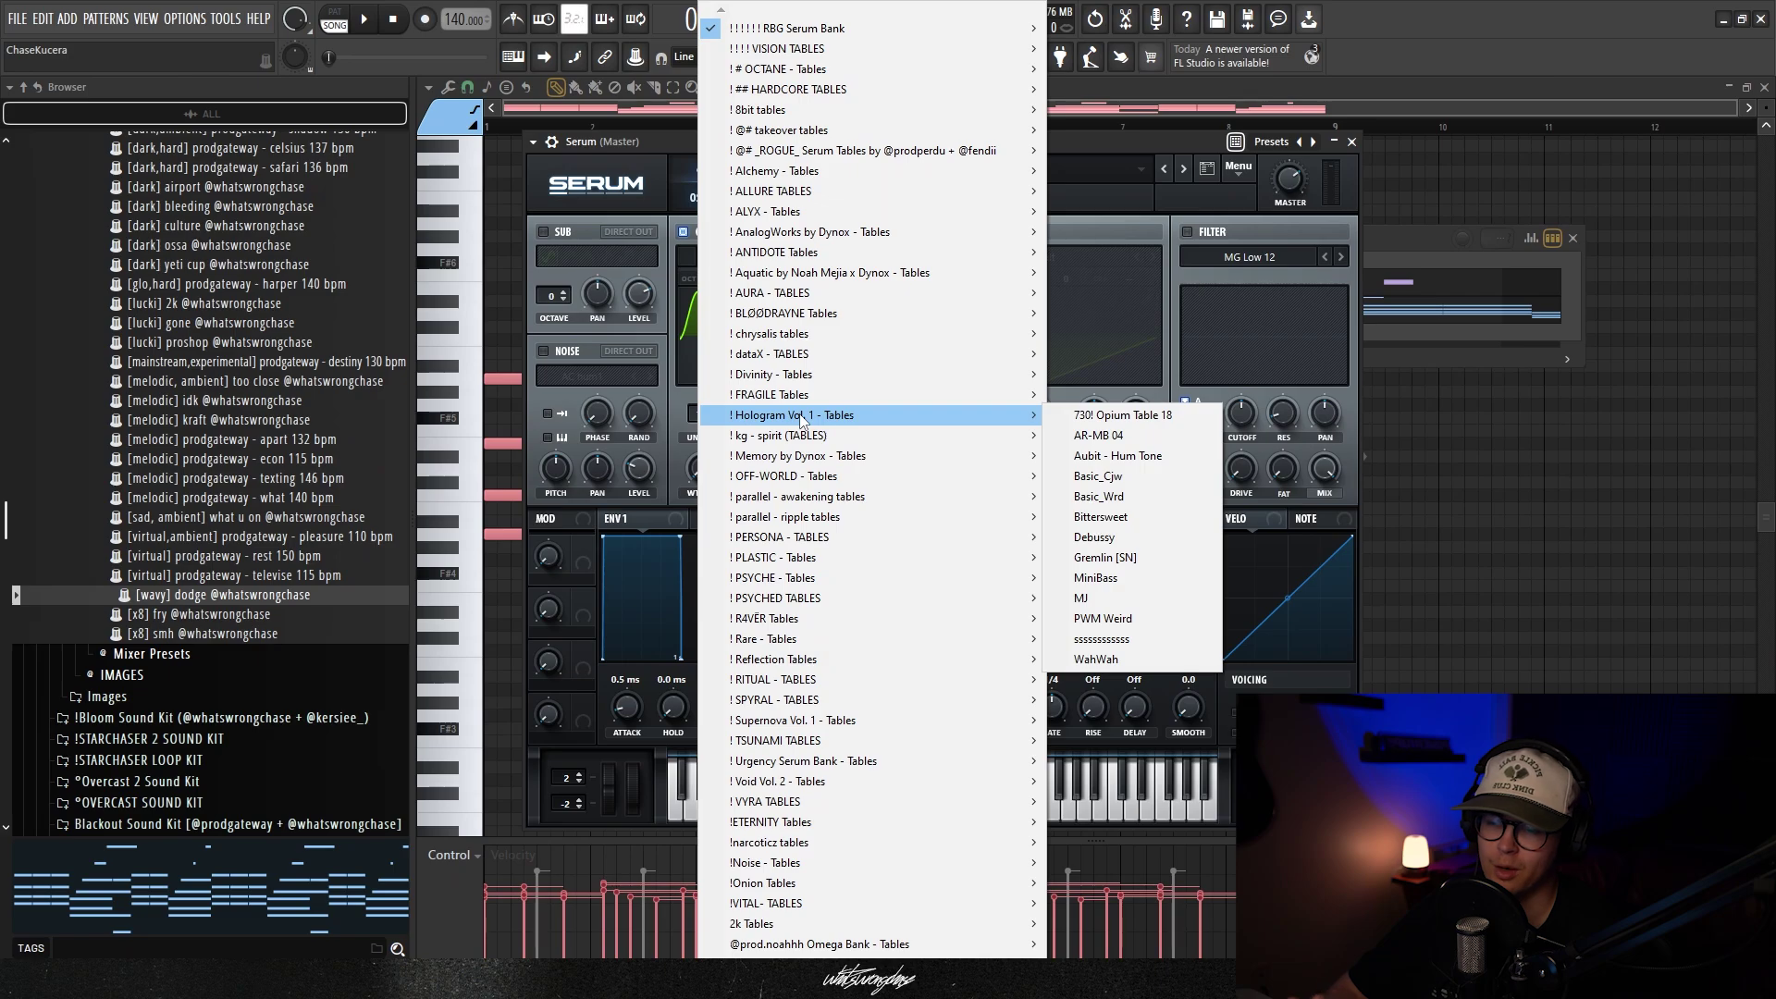
pyautogui.moveTo(795, 953)
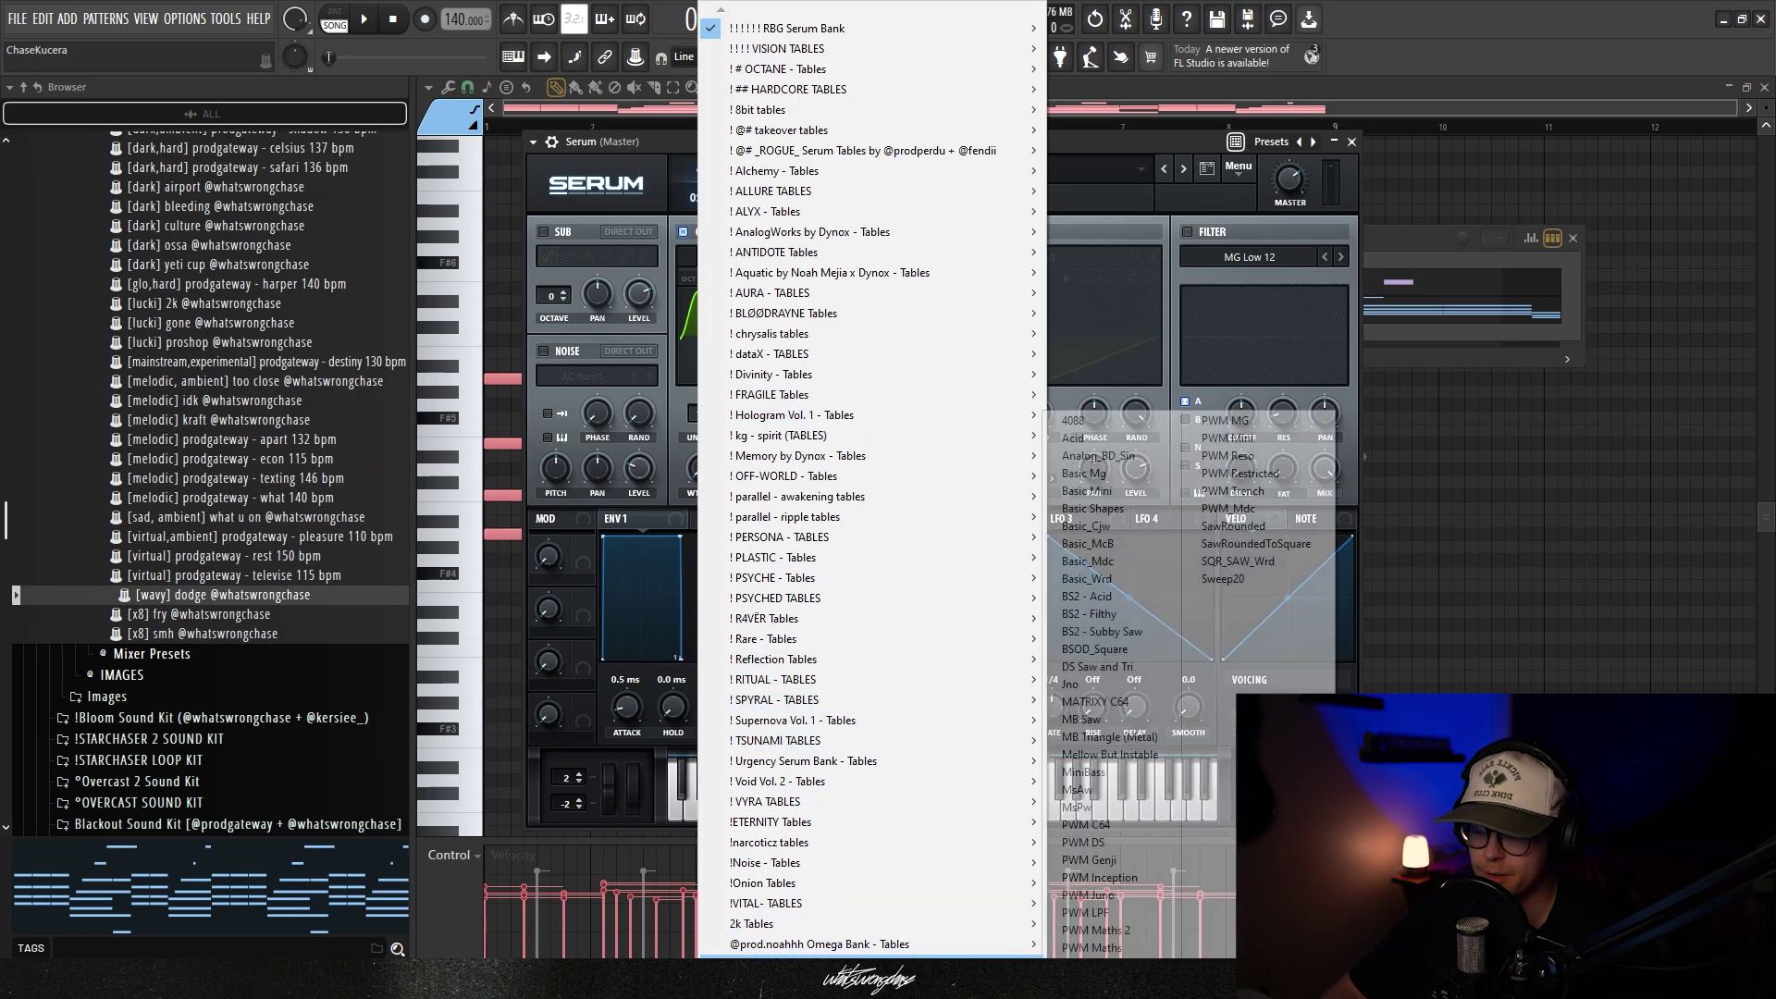
pyautogui.click(1101, 455)
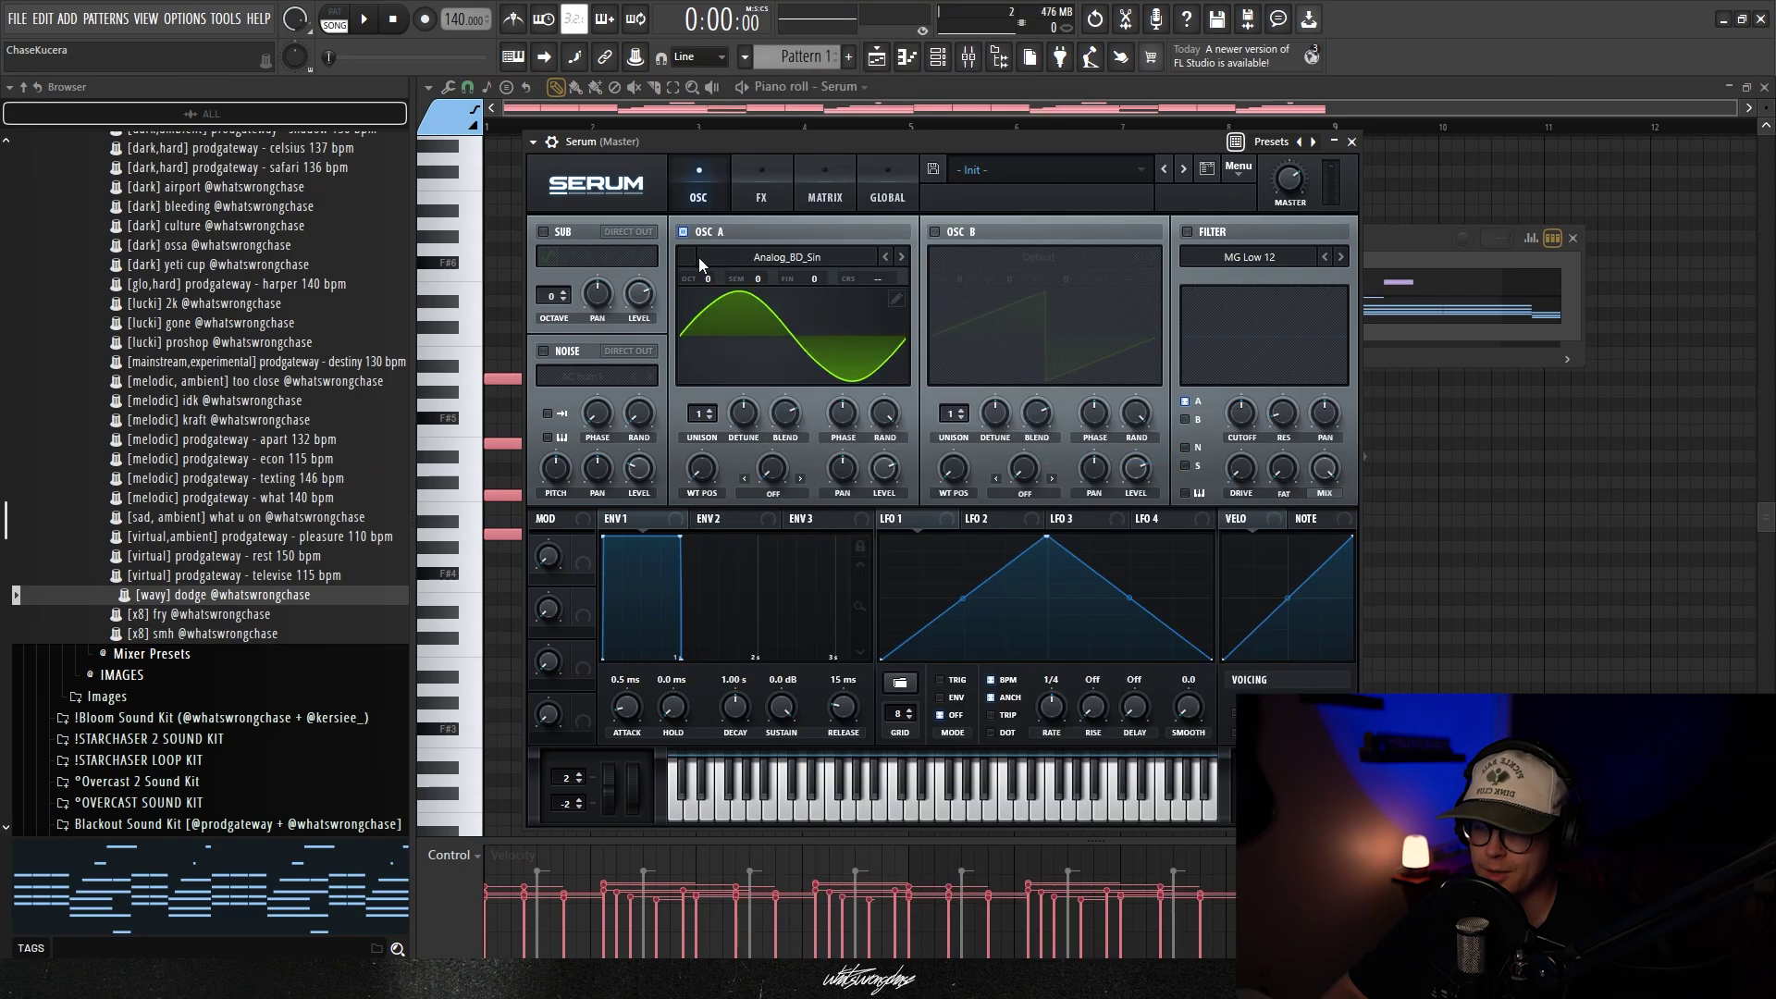
# Shape Envelope 1 with 4.7 ms attack, 2.08 s decay, -31.1 dB sustain and 52 ms release, and audition the melody
pyautogui.moveTo(884, 144); pyautogui.dragTo(898, 146)
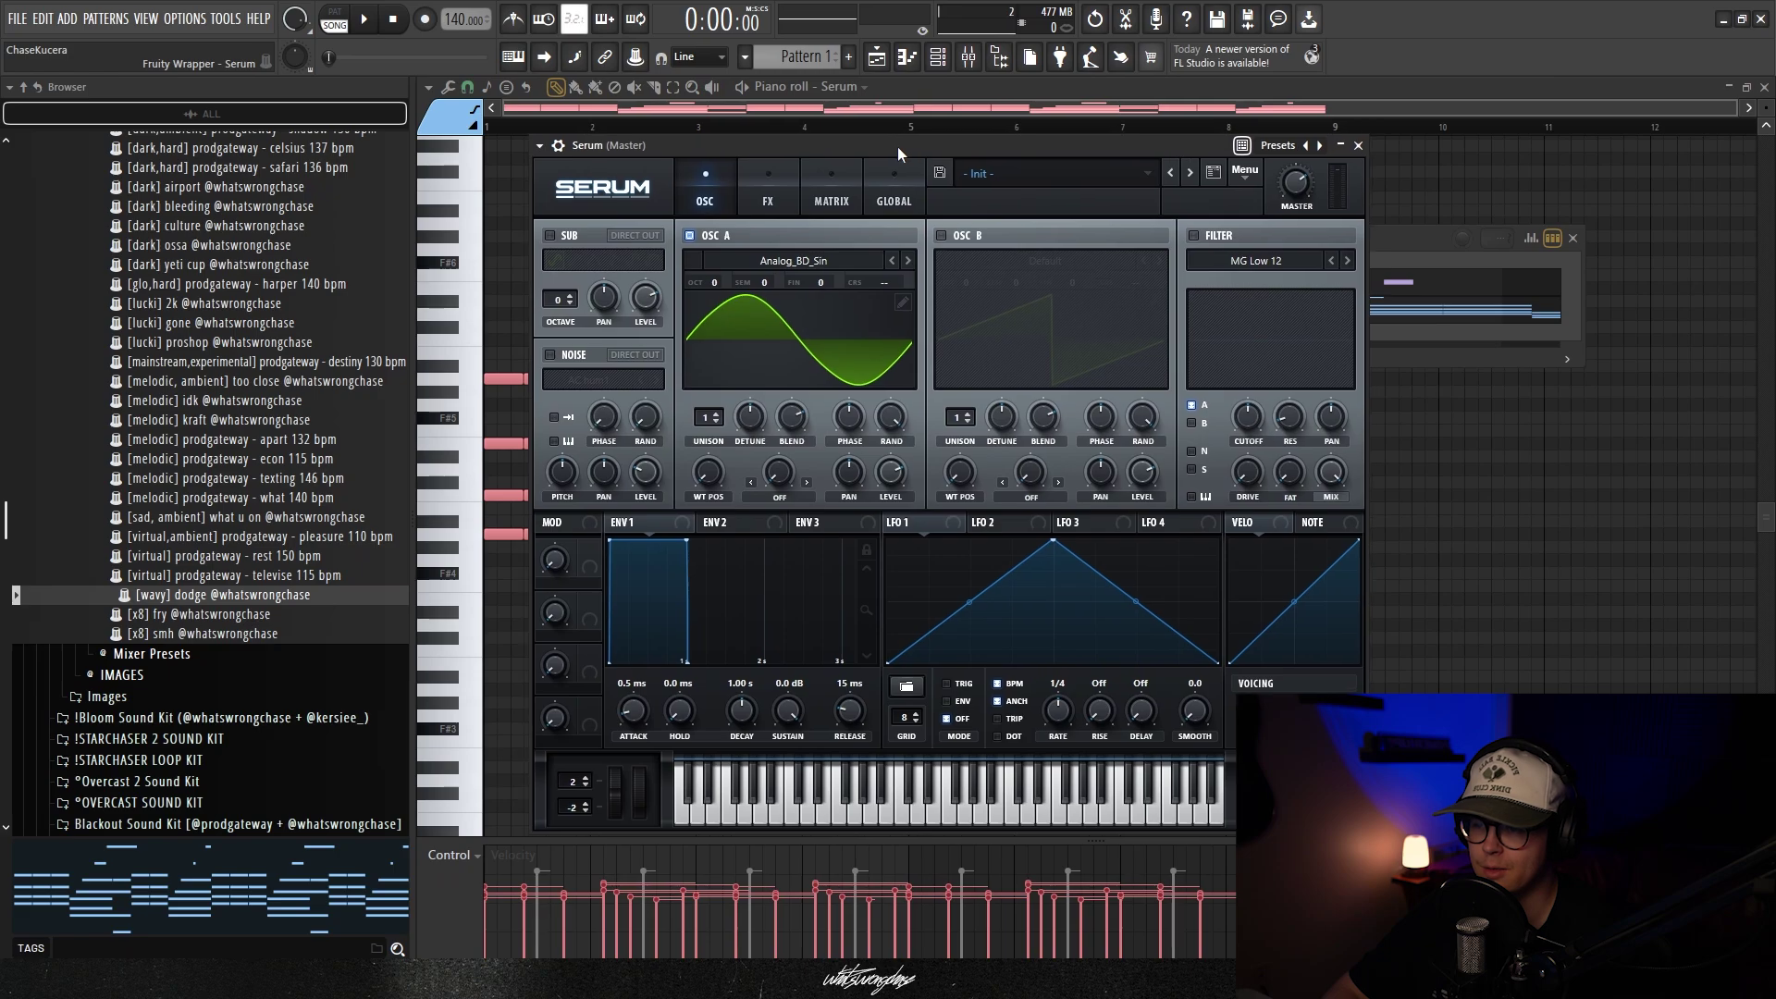
pyautogui.moveTo(635, 712); pyautogui.dragTo(635, 709)
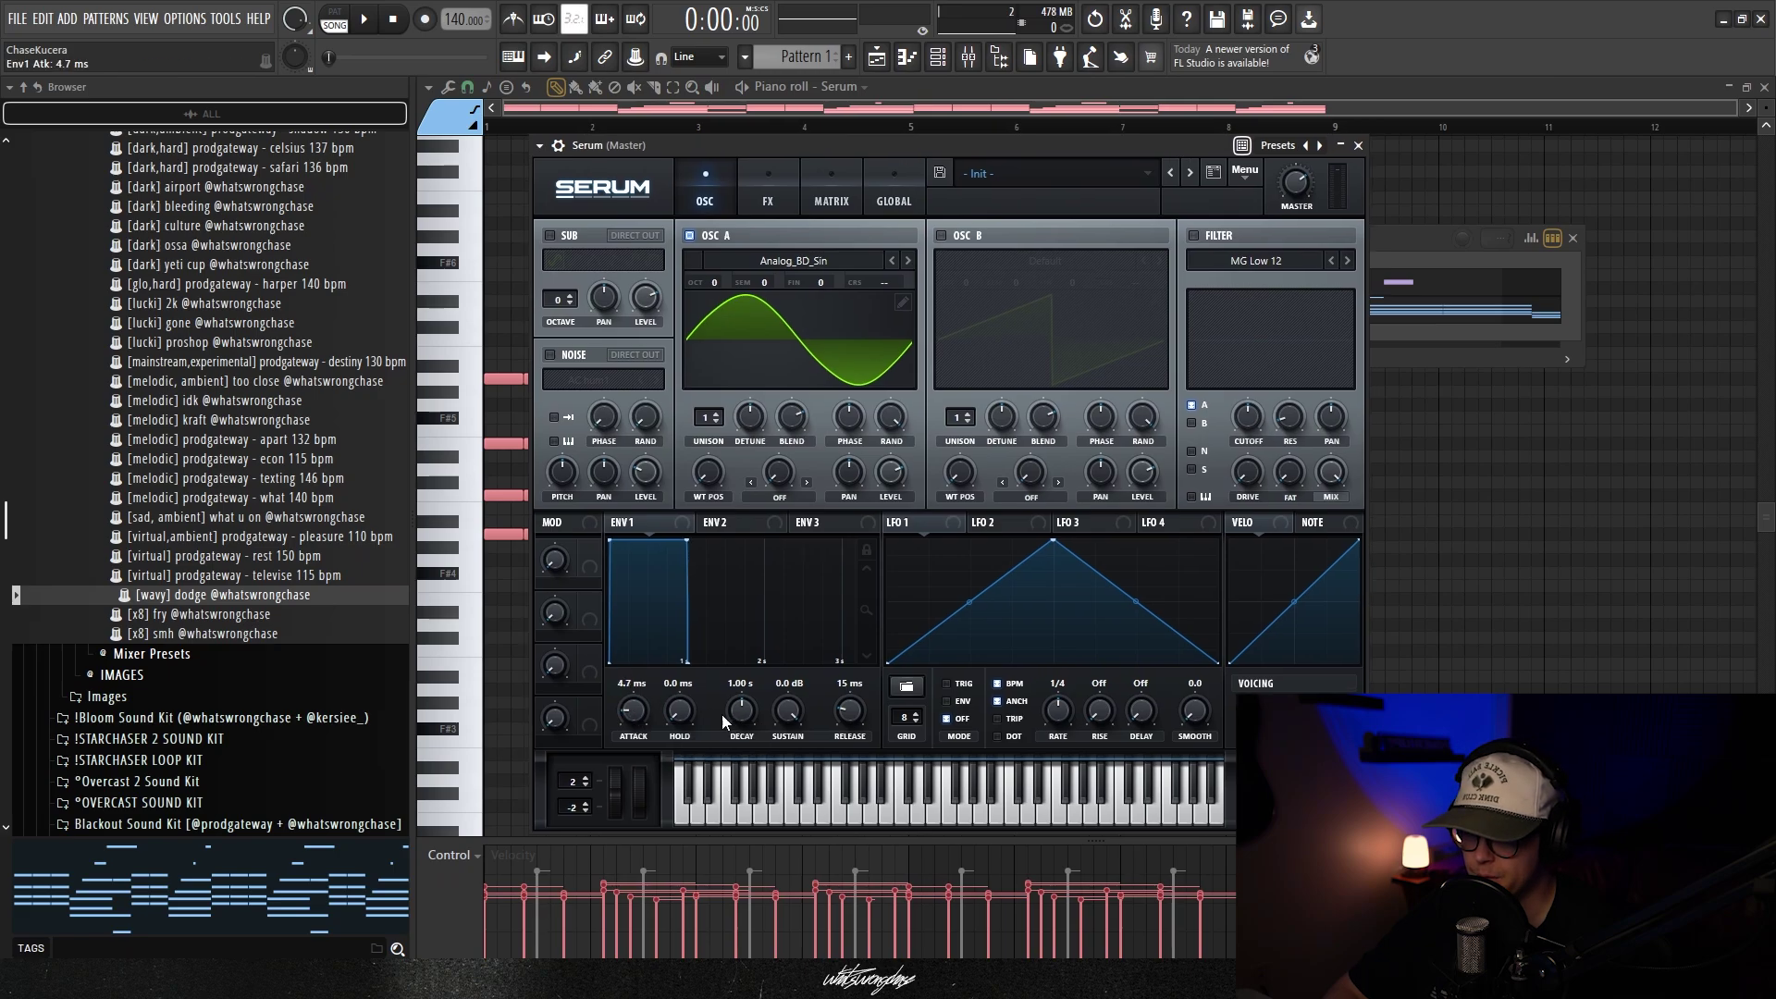
pyautogui.moveTo(745, 715); pyautogui.dragTo(747, 838)
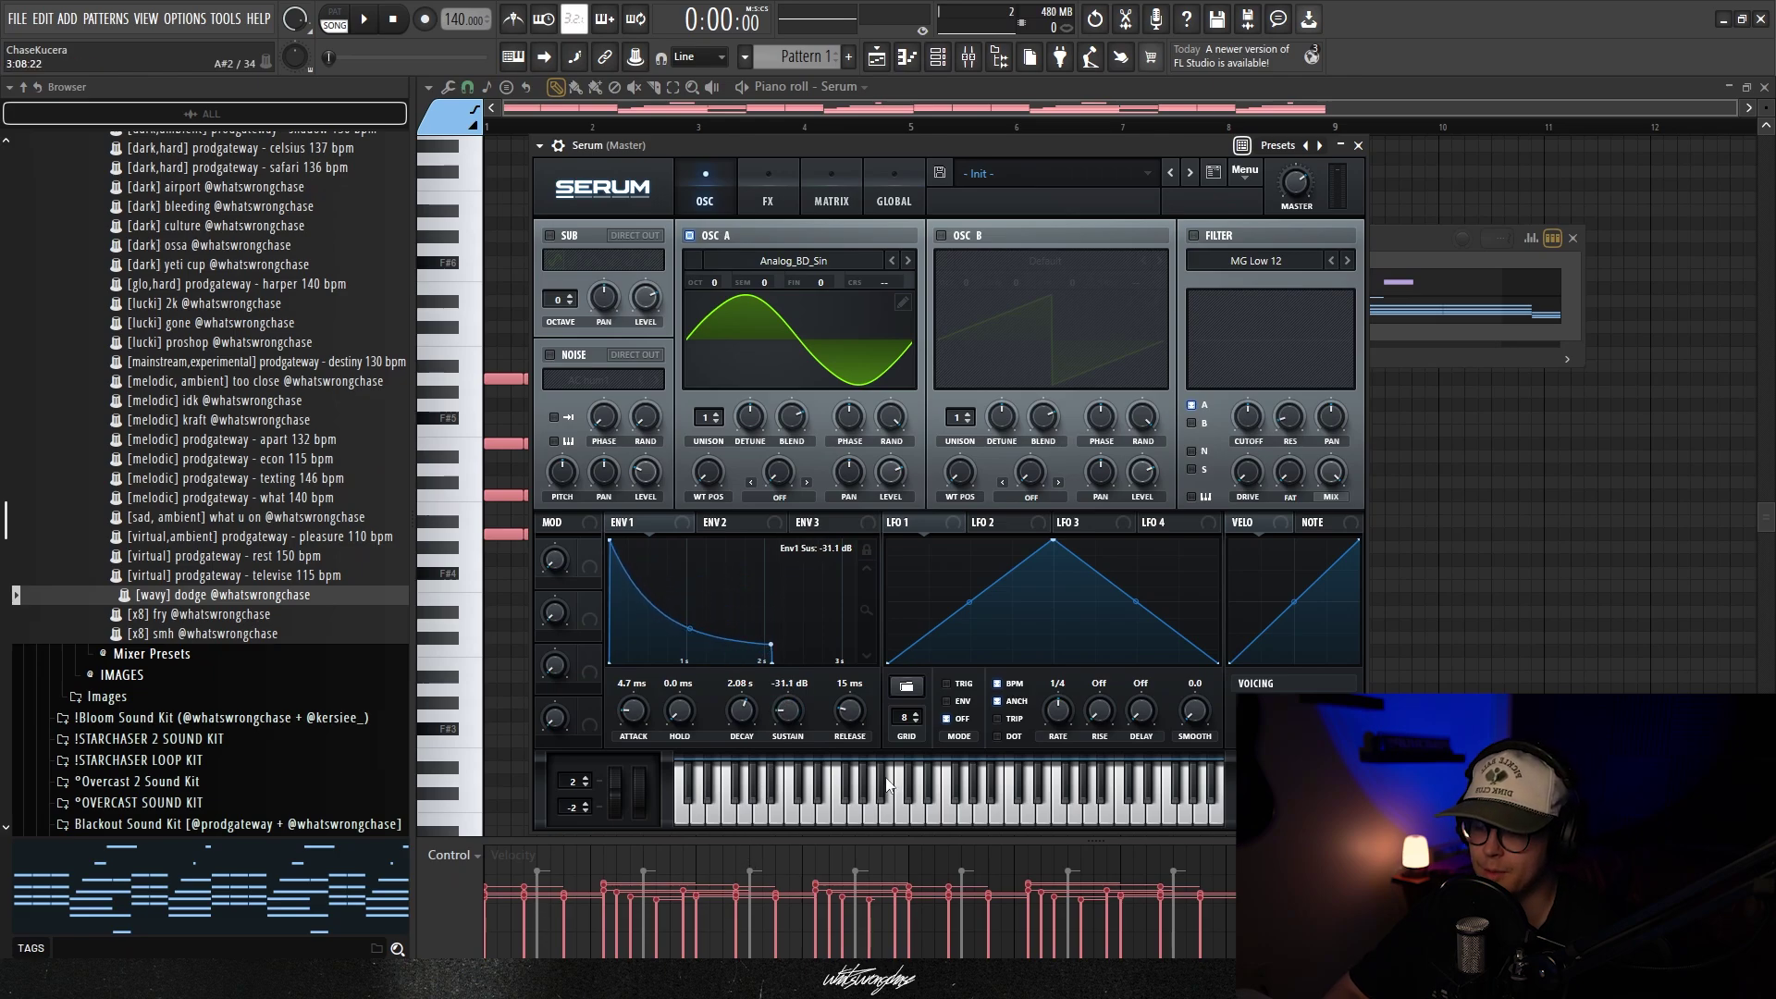
pyautogui.moveTo(848, 712)
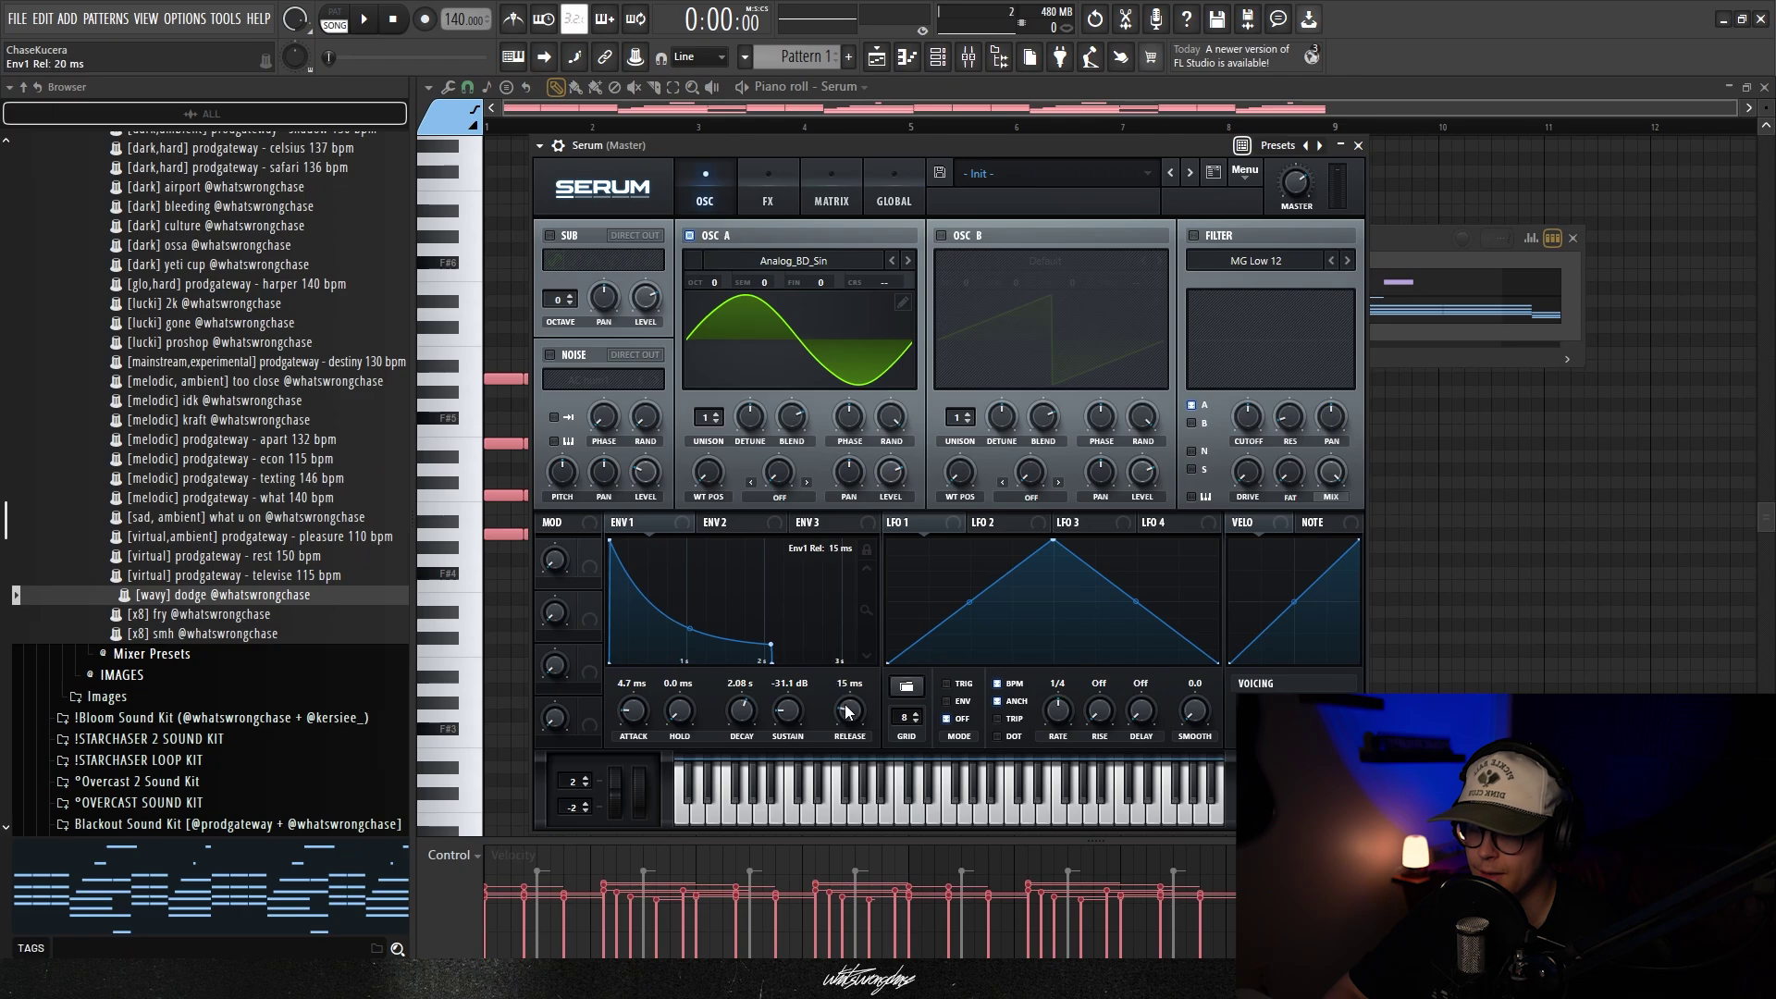
pyautogui.moveTo(848, 711); pyautogui.dragTo(851, 707)
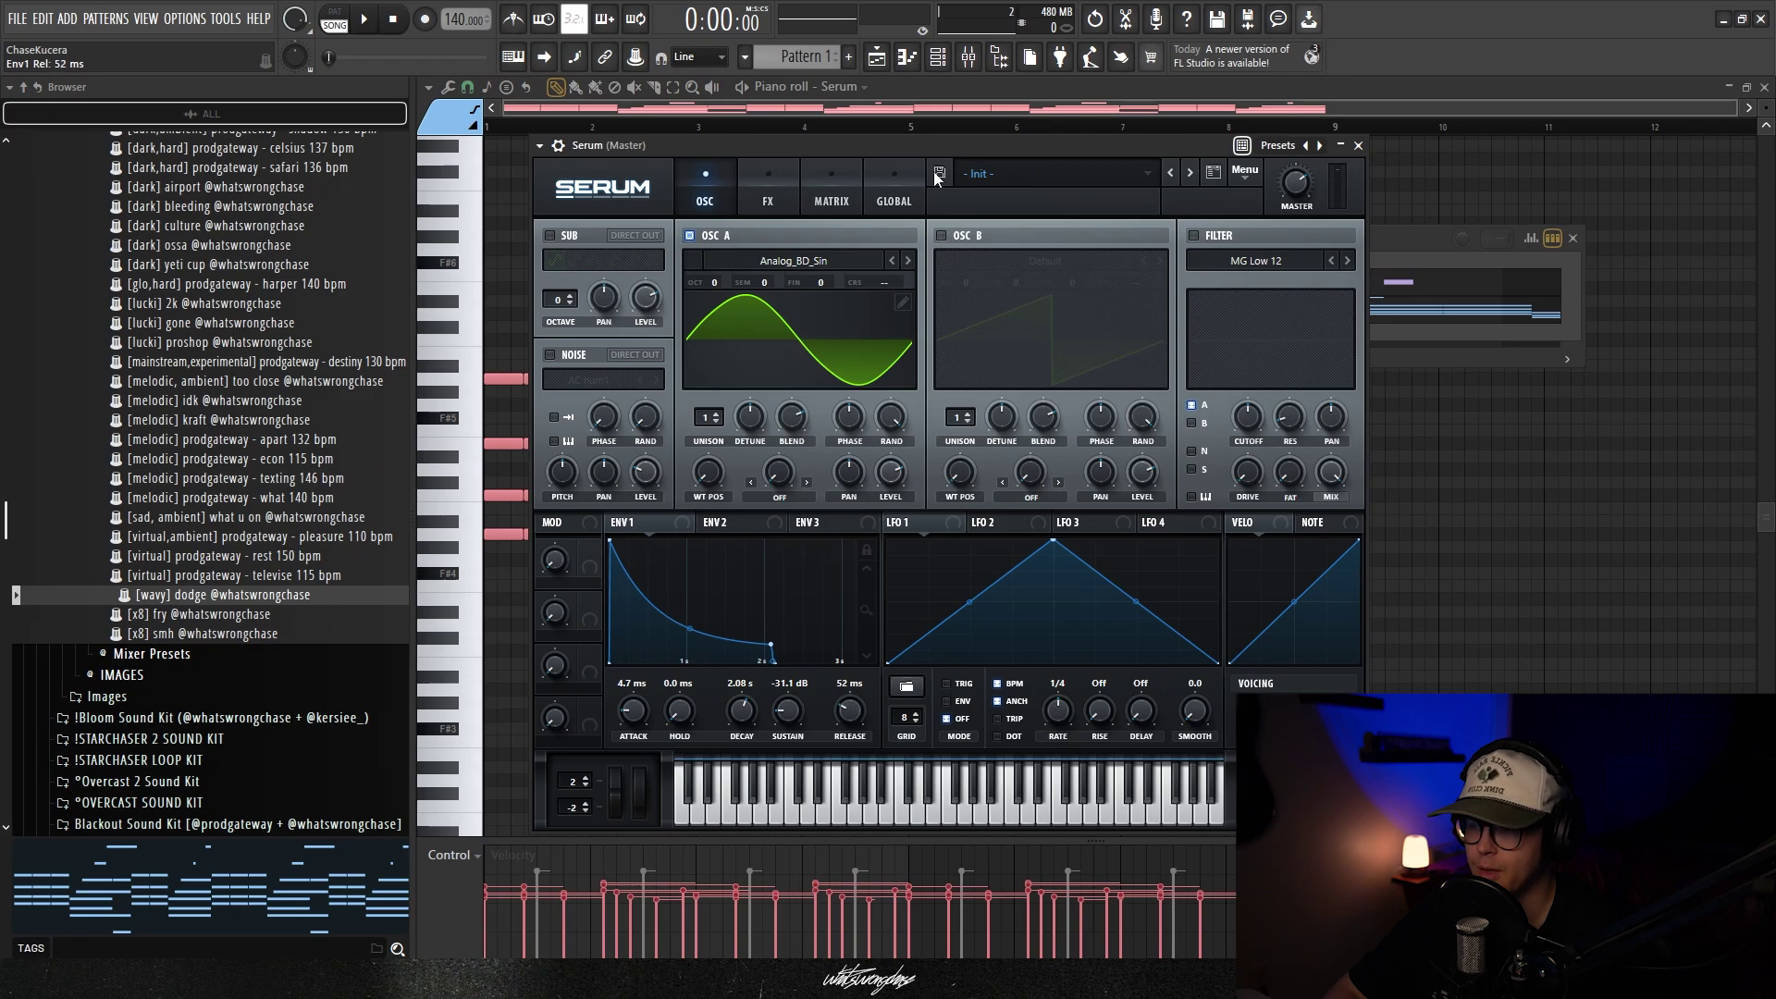
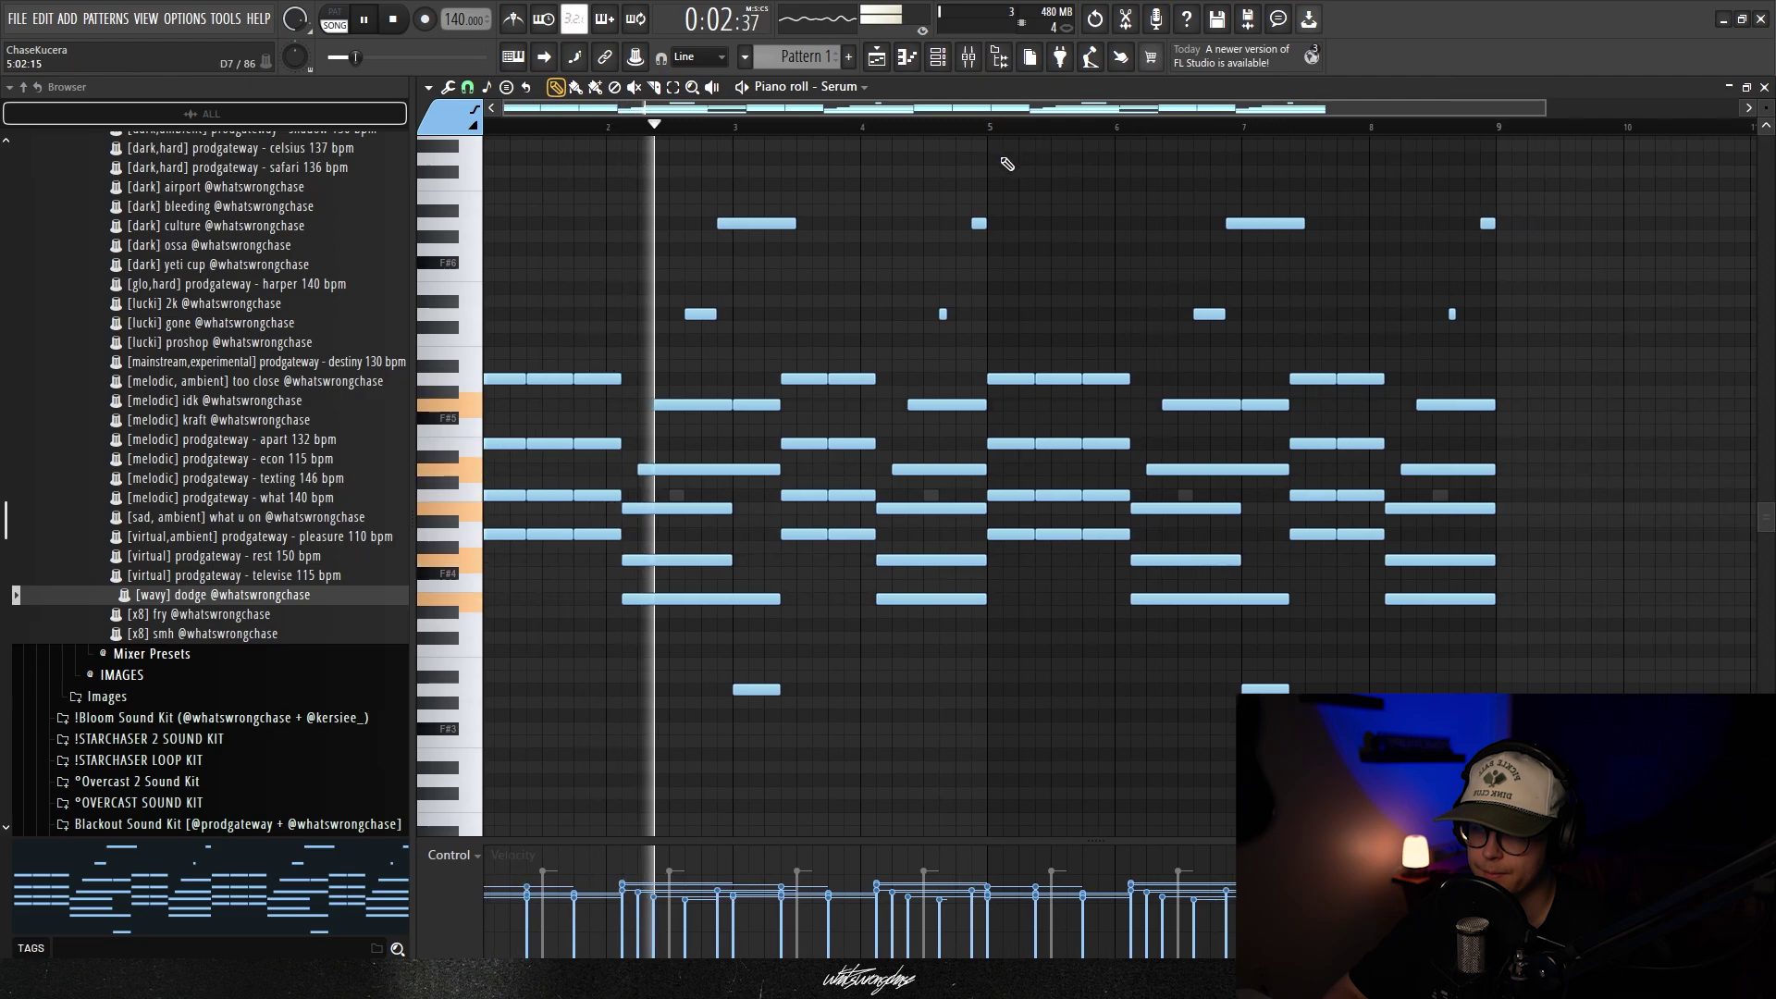
pyautogui.press('F6')
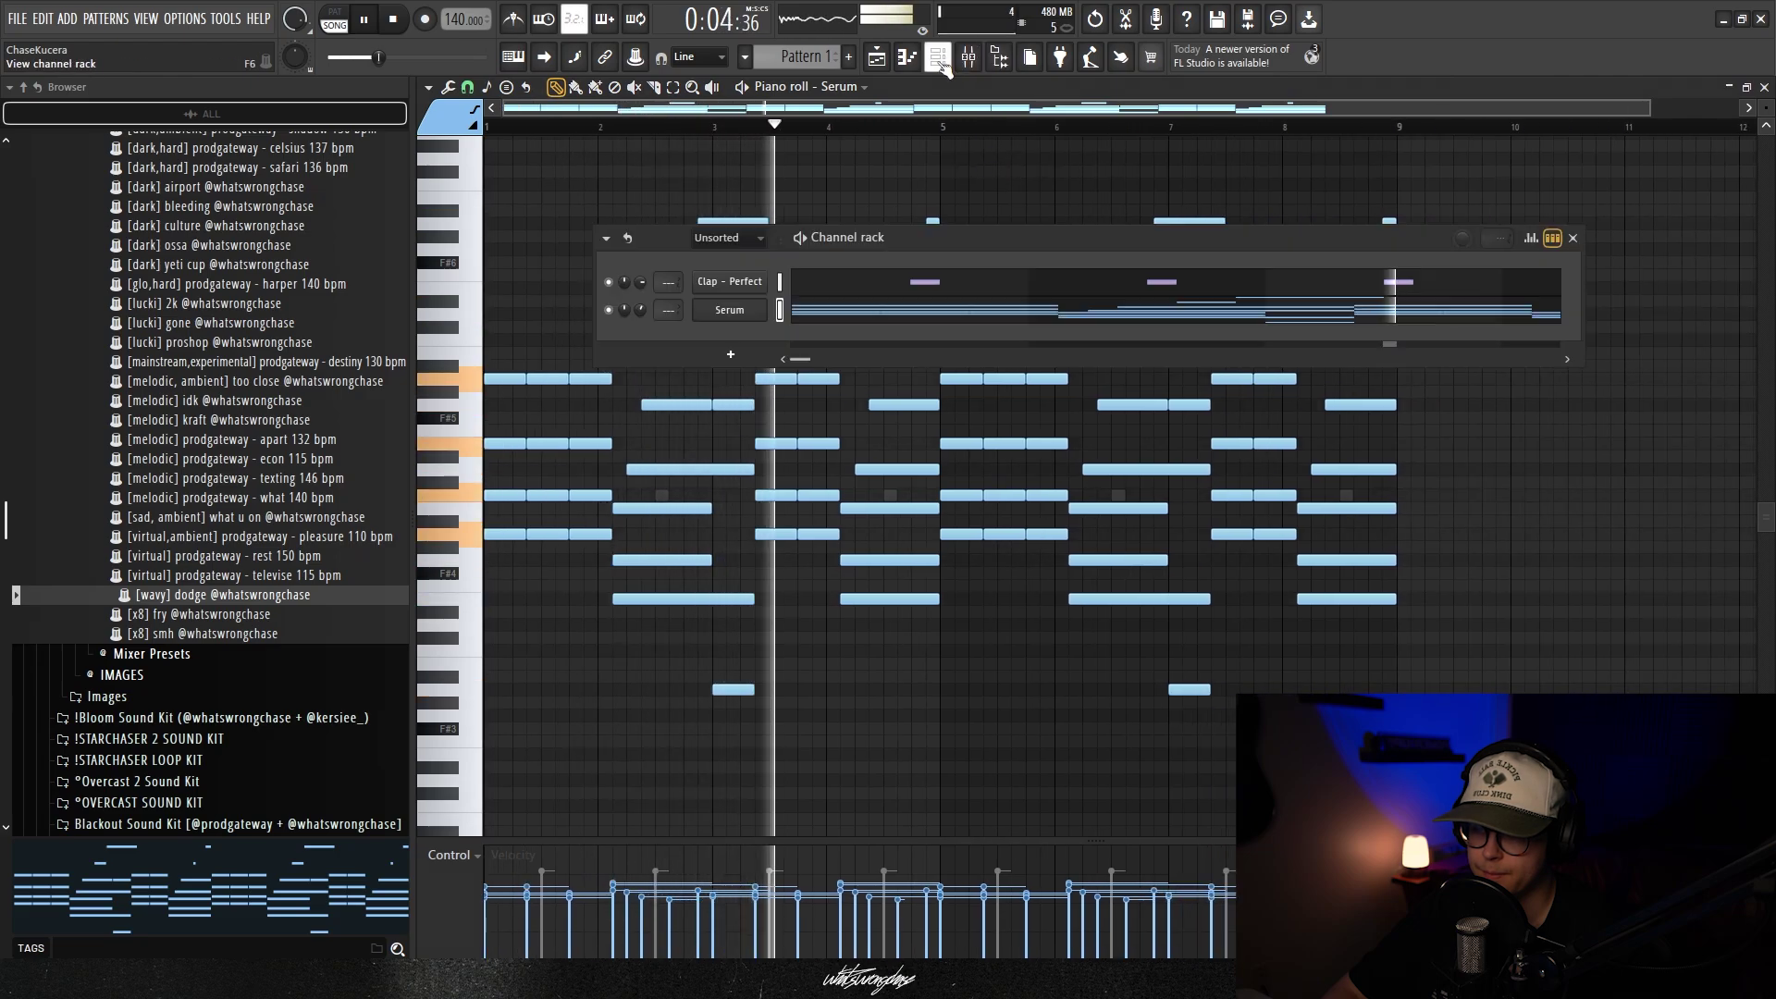
pyautogui.press('F6')
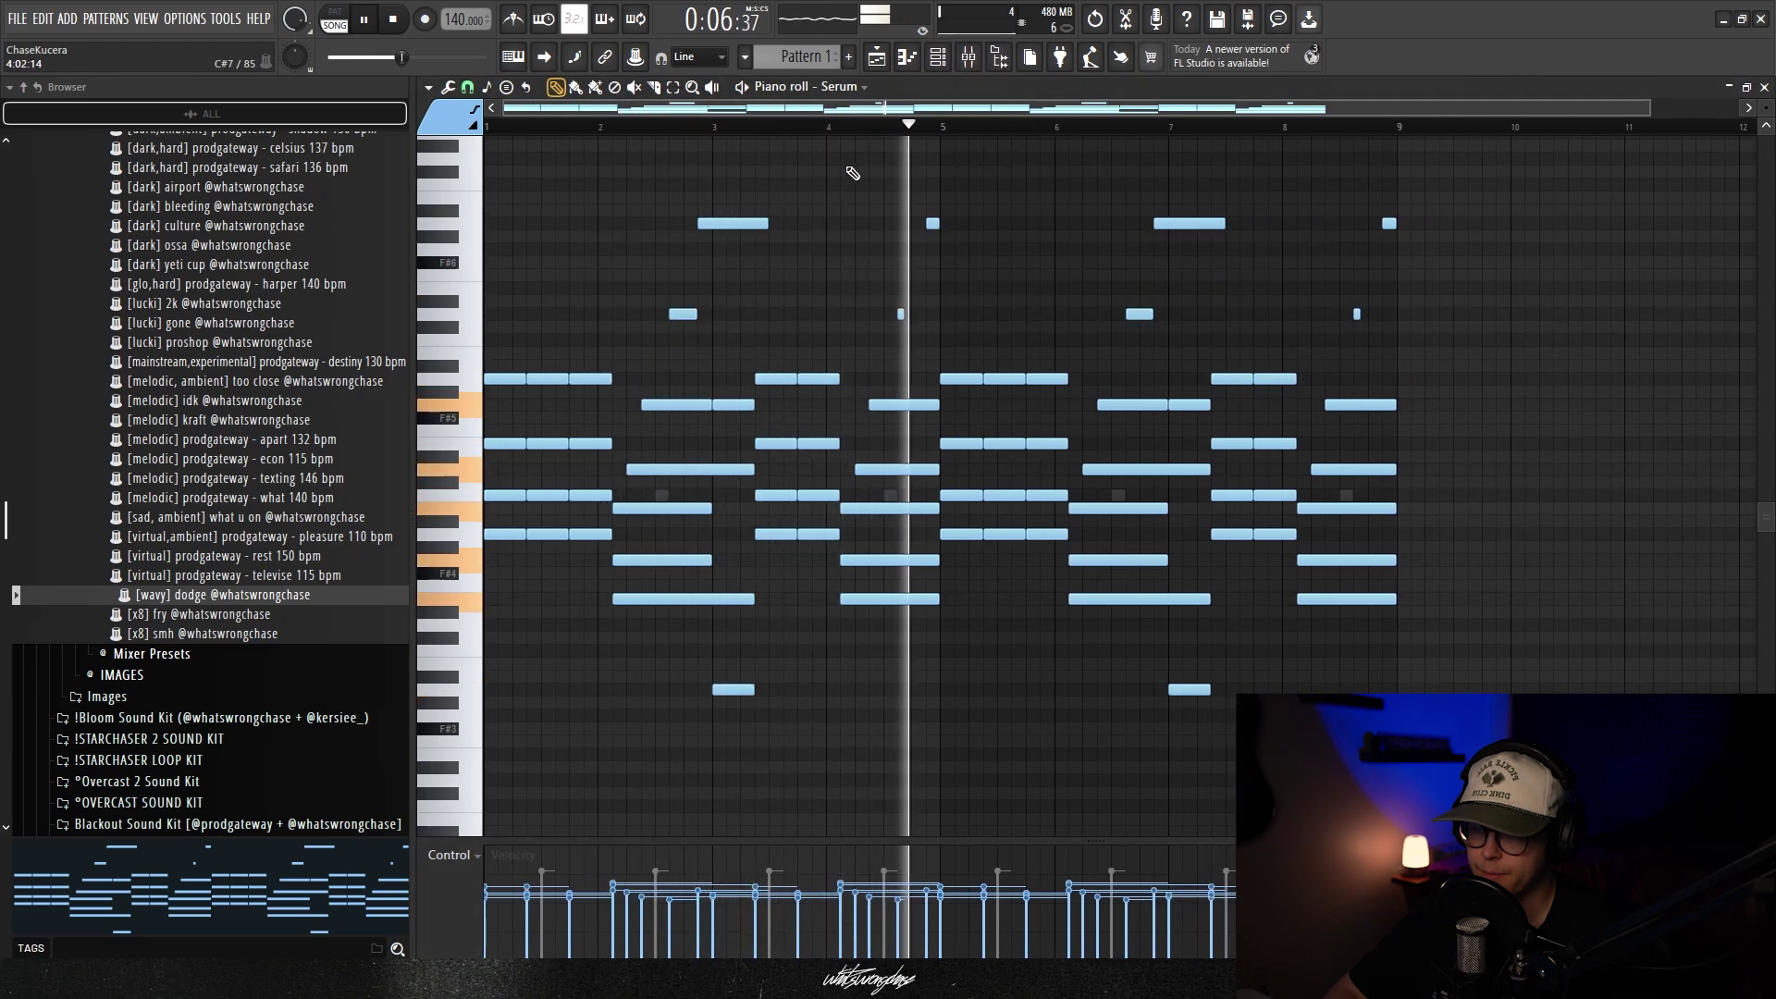
pyautogui.press('space')
# Enable the EQ effect, set its low-cut band to 370 Hz with a Q of 42%, and play the melody through it
pyautogui.click(798, 195)
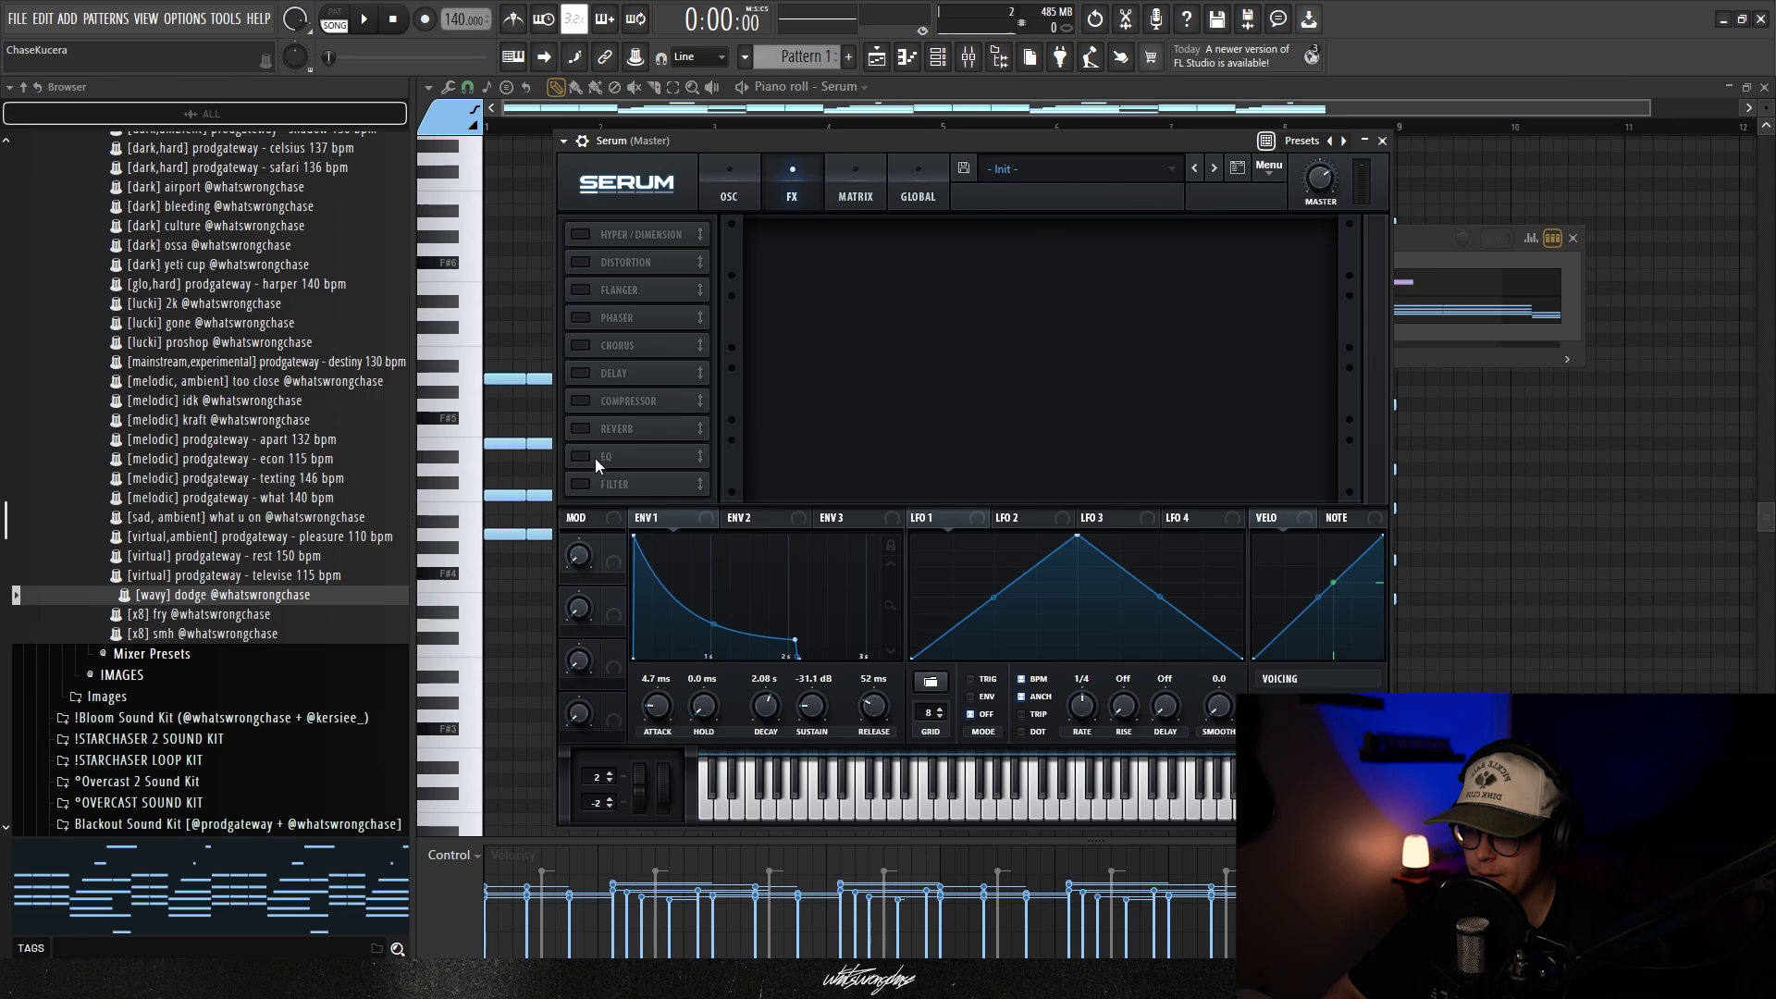
pyautogui.click(581, 484)
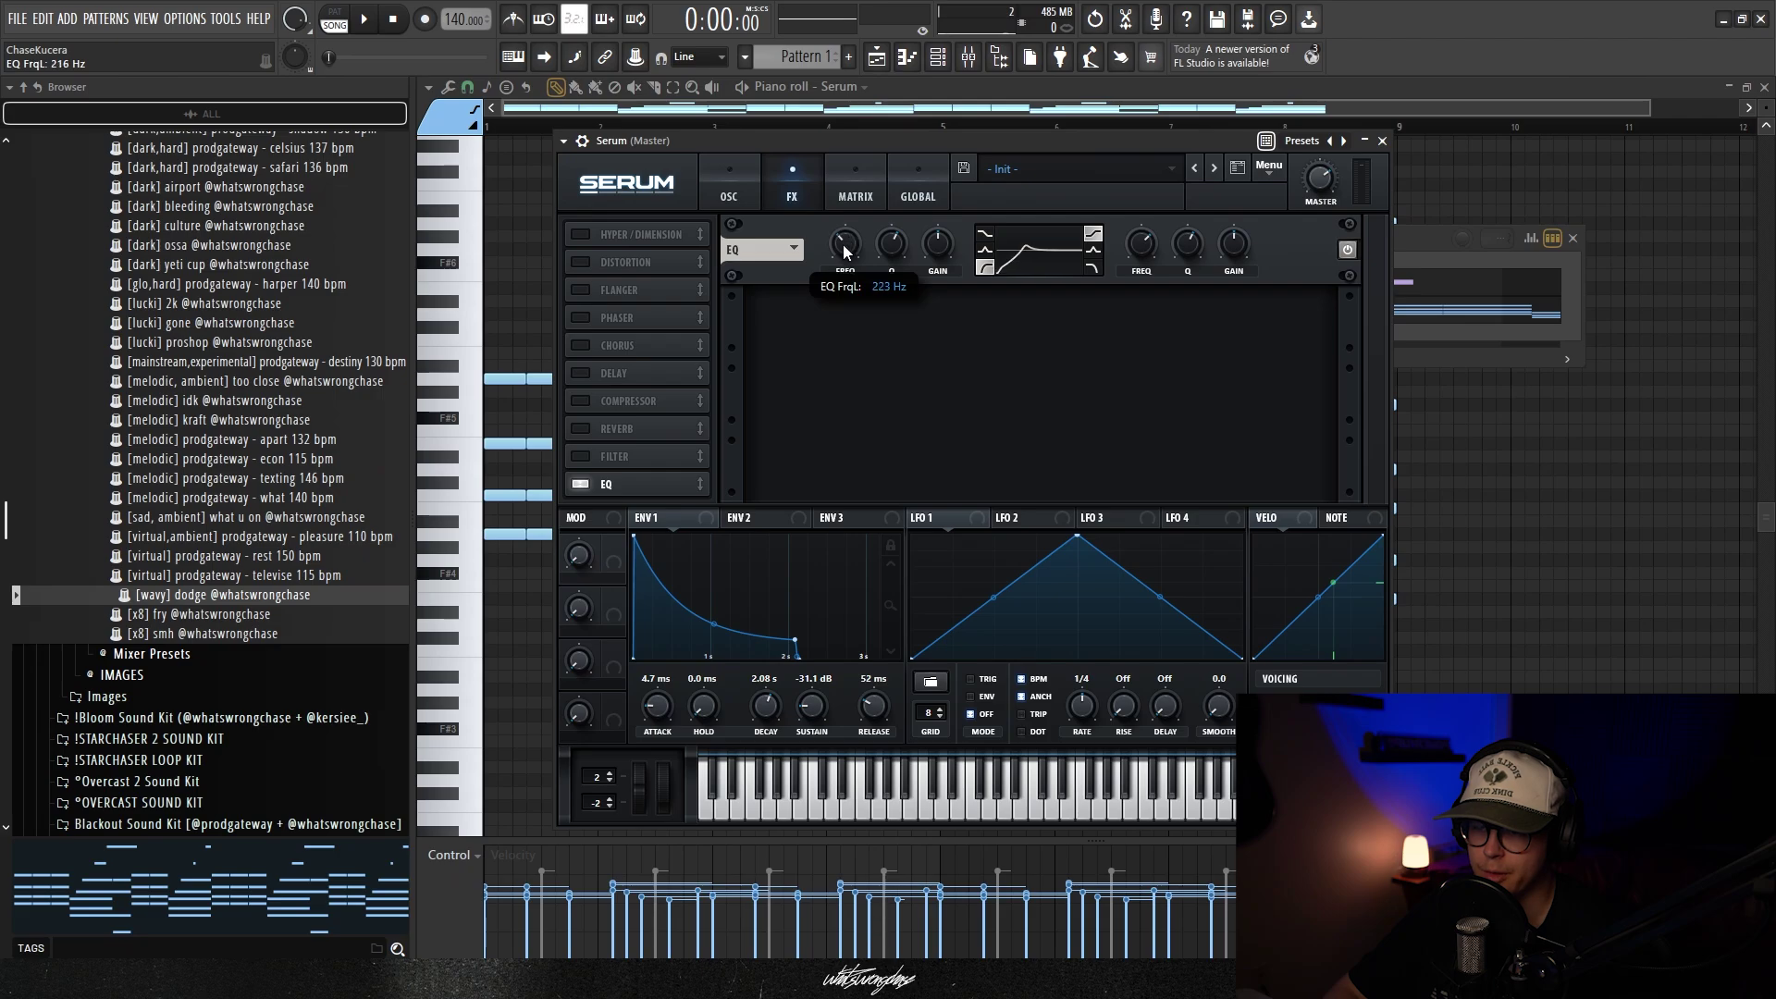
pyautogui.moveTo(856, 242); pyautogui.dragTo(856, 240)
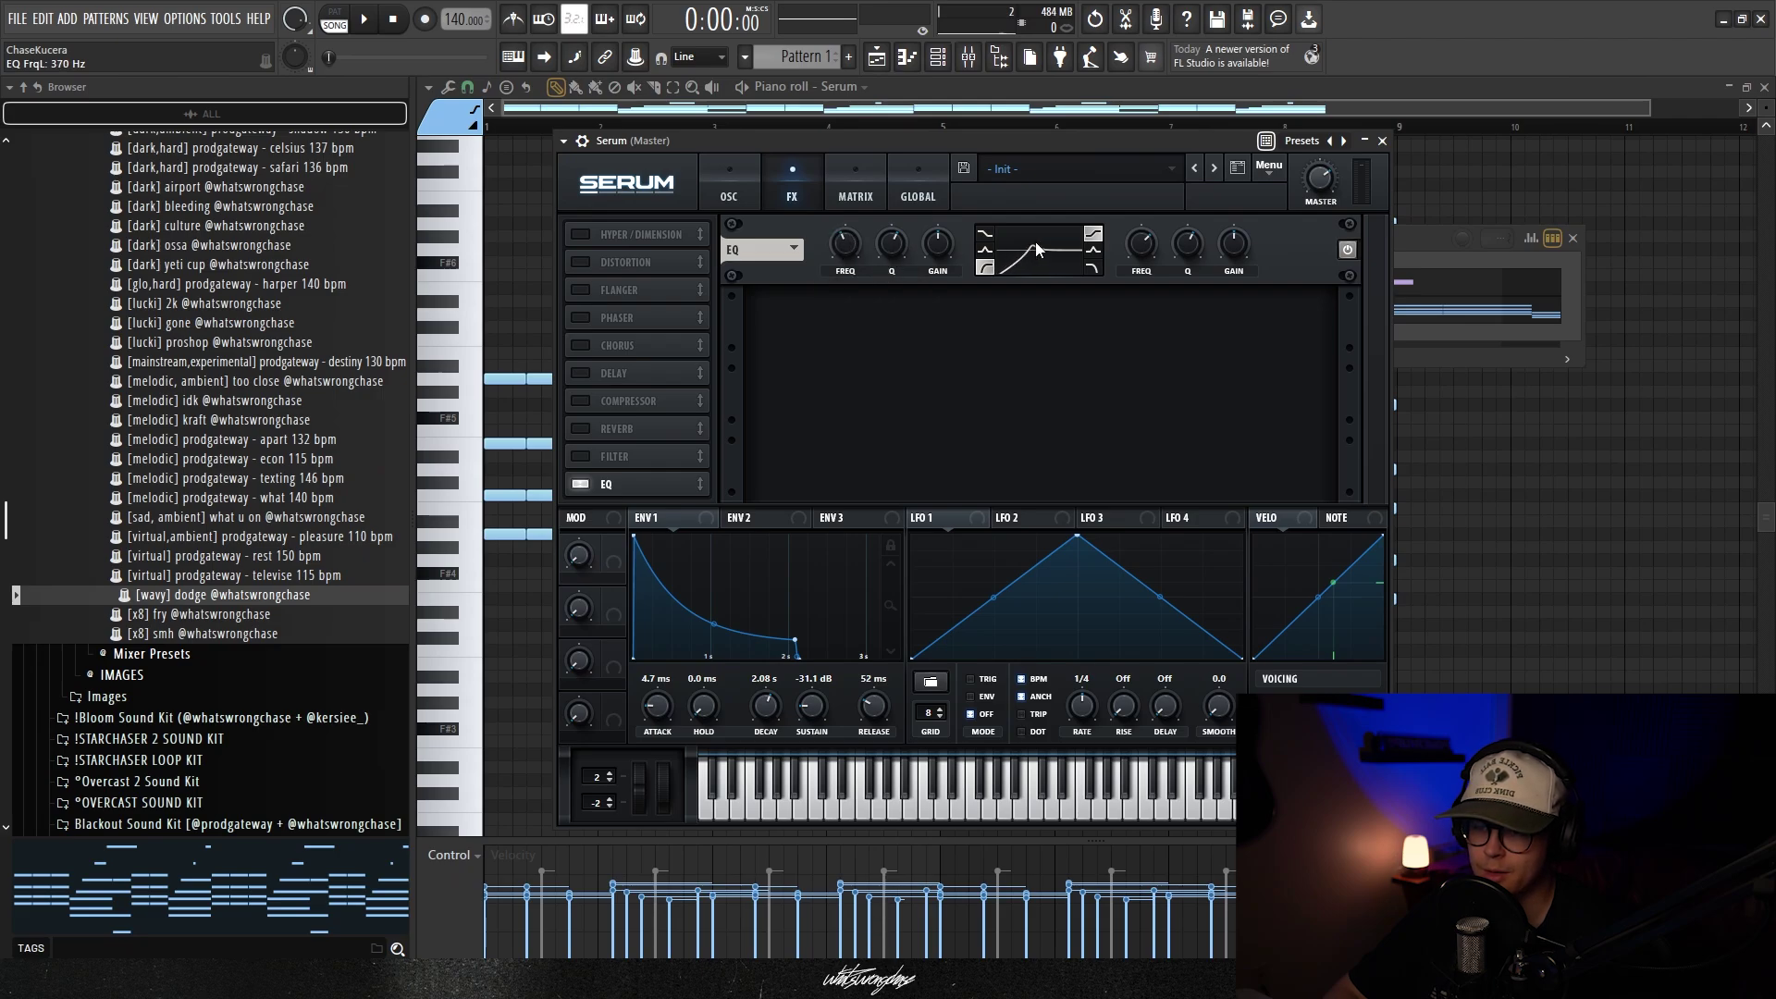
pyautogui.moveTo(895, 261)
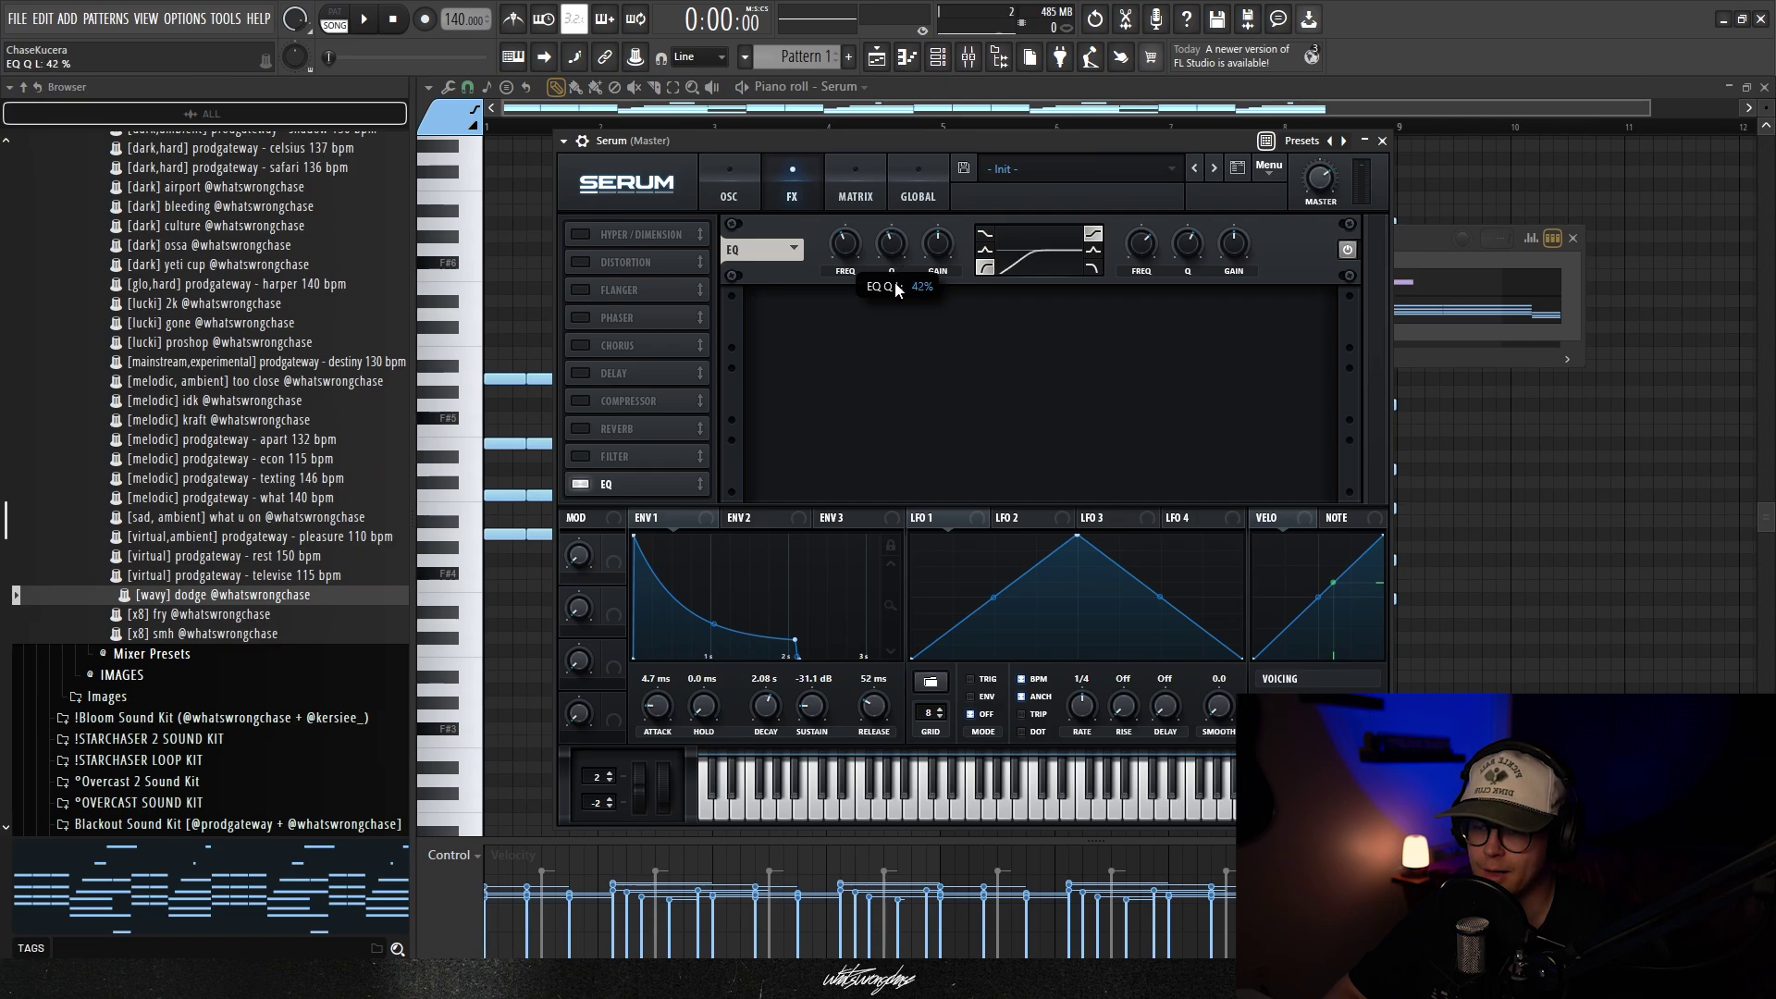
pyautogui.click(736, 191)
pyautogui.press('space')
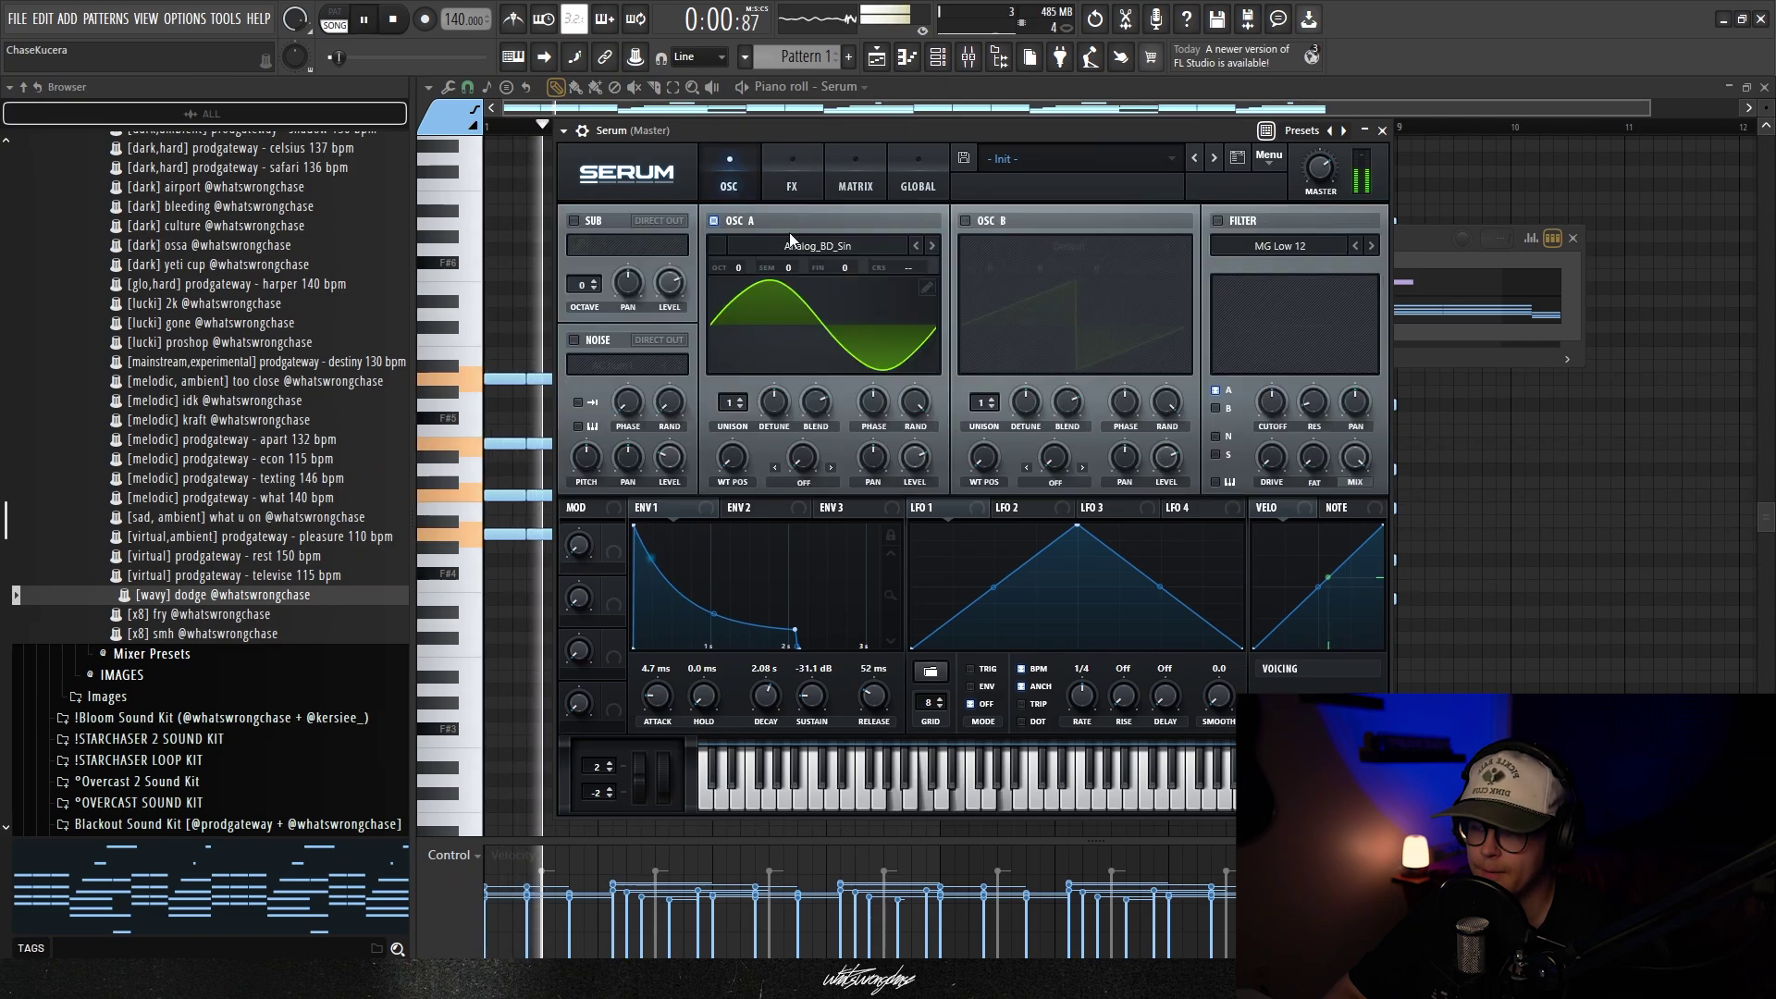
pyautogui.moveTo(933, 130); pyautogui.dragTo(921, 130)
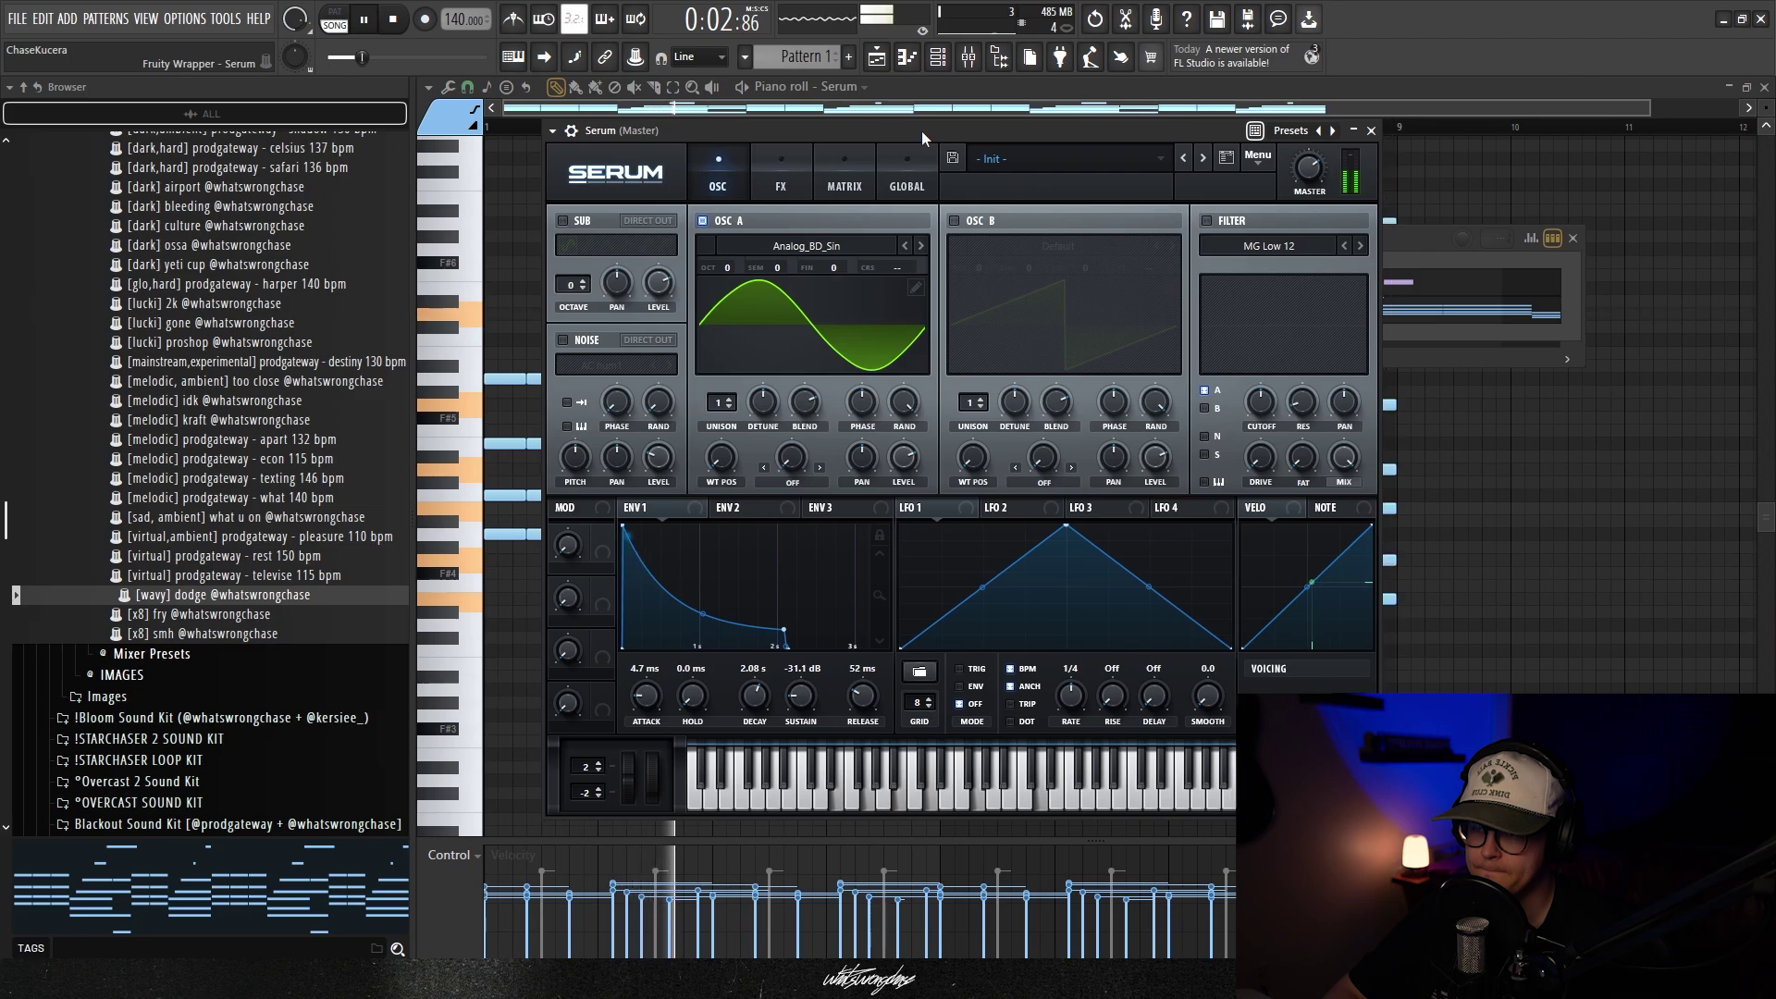
# Enable the Reverb effect in Hall mode and adjust its mix while auditioning the melody
pyautogui.click(777, 178)
pyautogui.press('space')
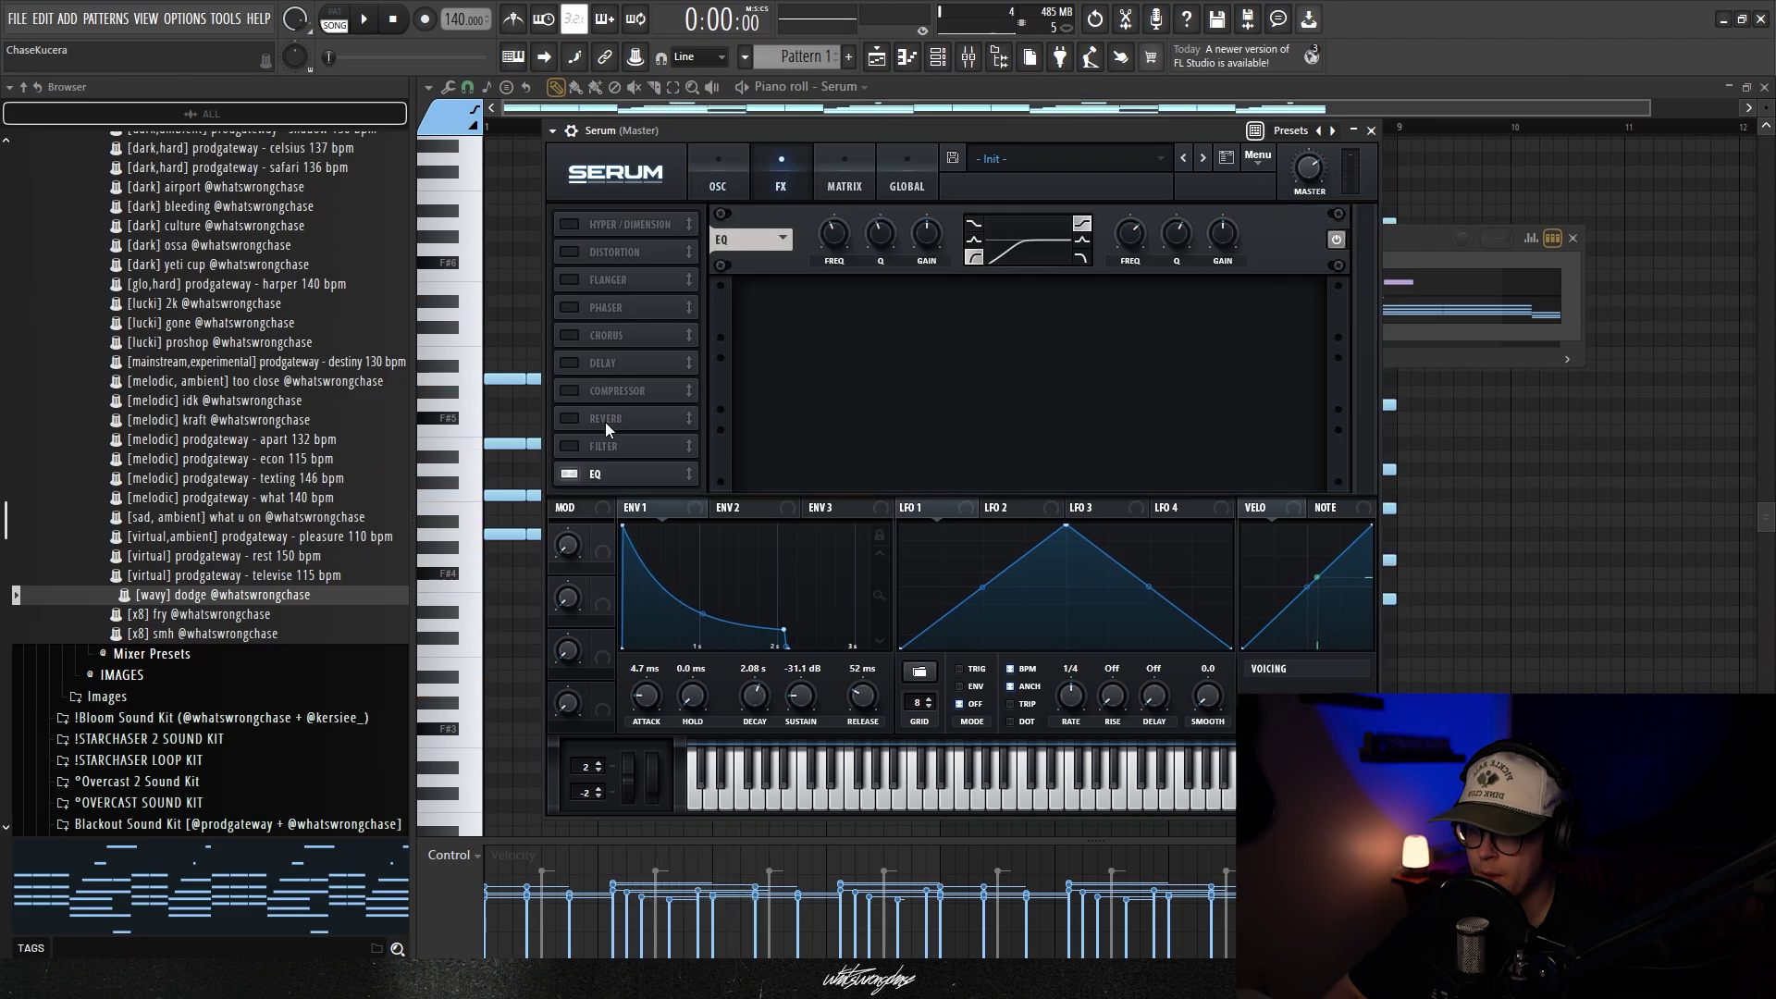
pyautogui.click(569, 416)
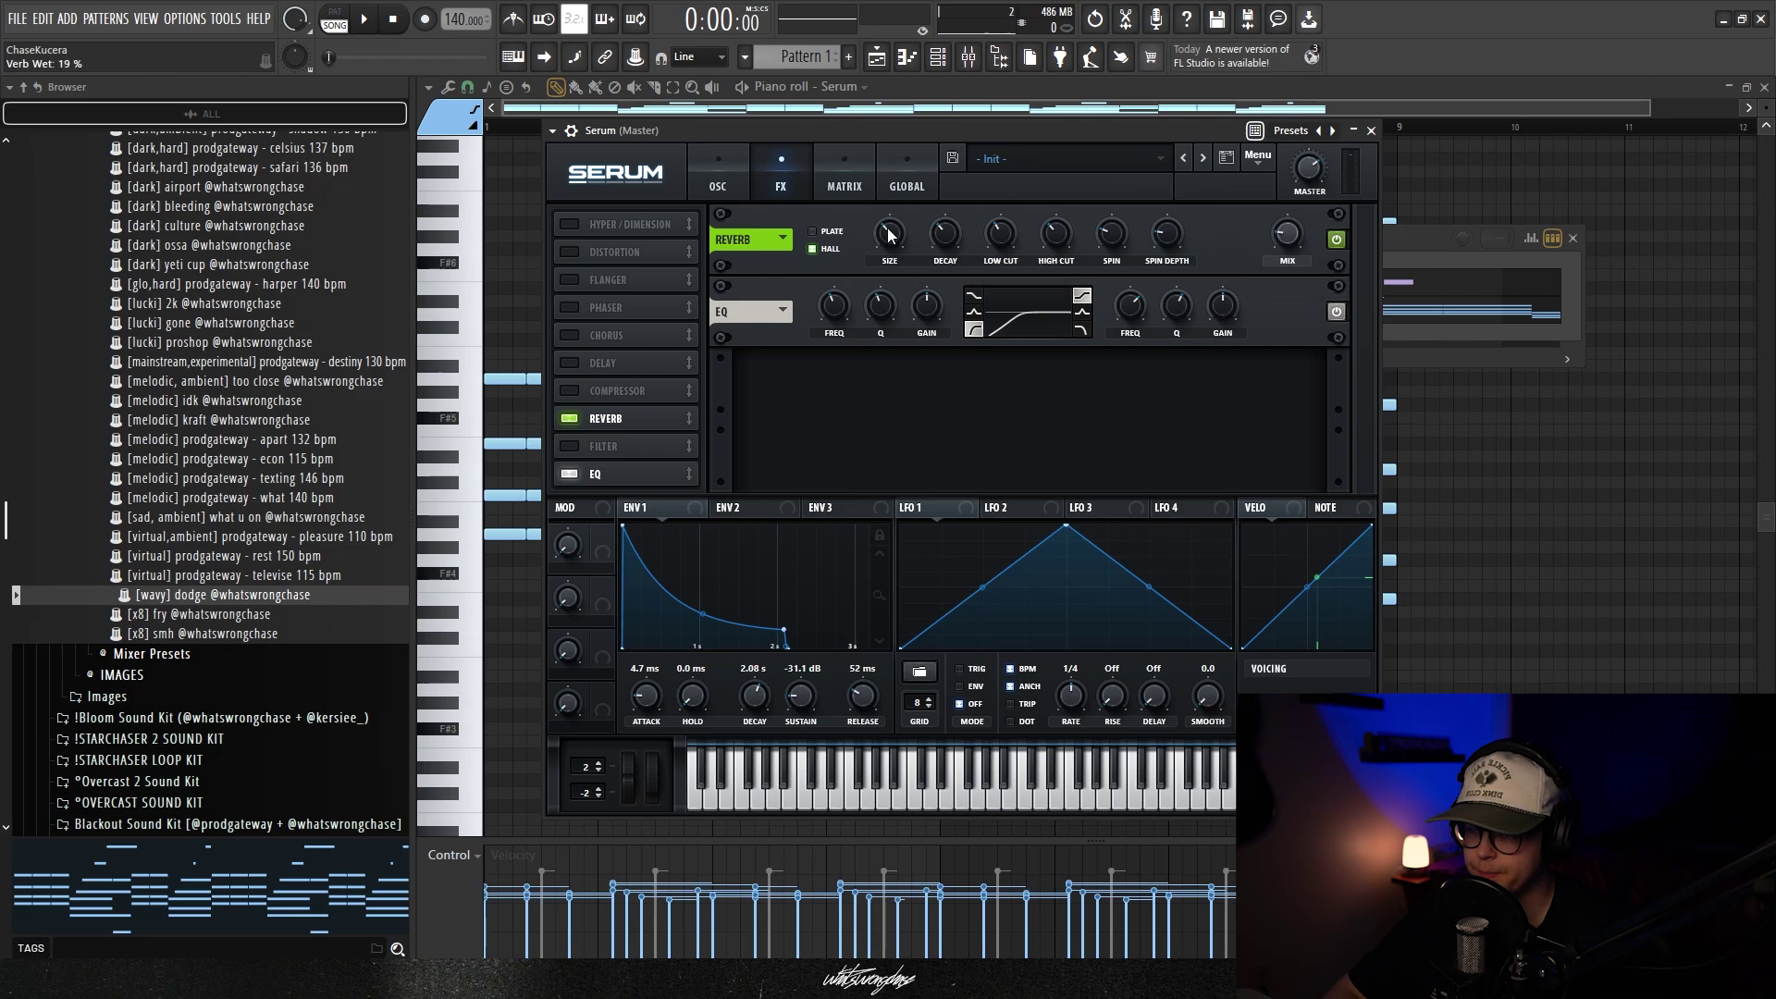
pyautogui.press('space')
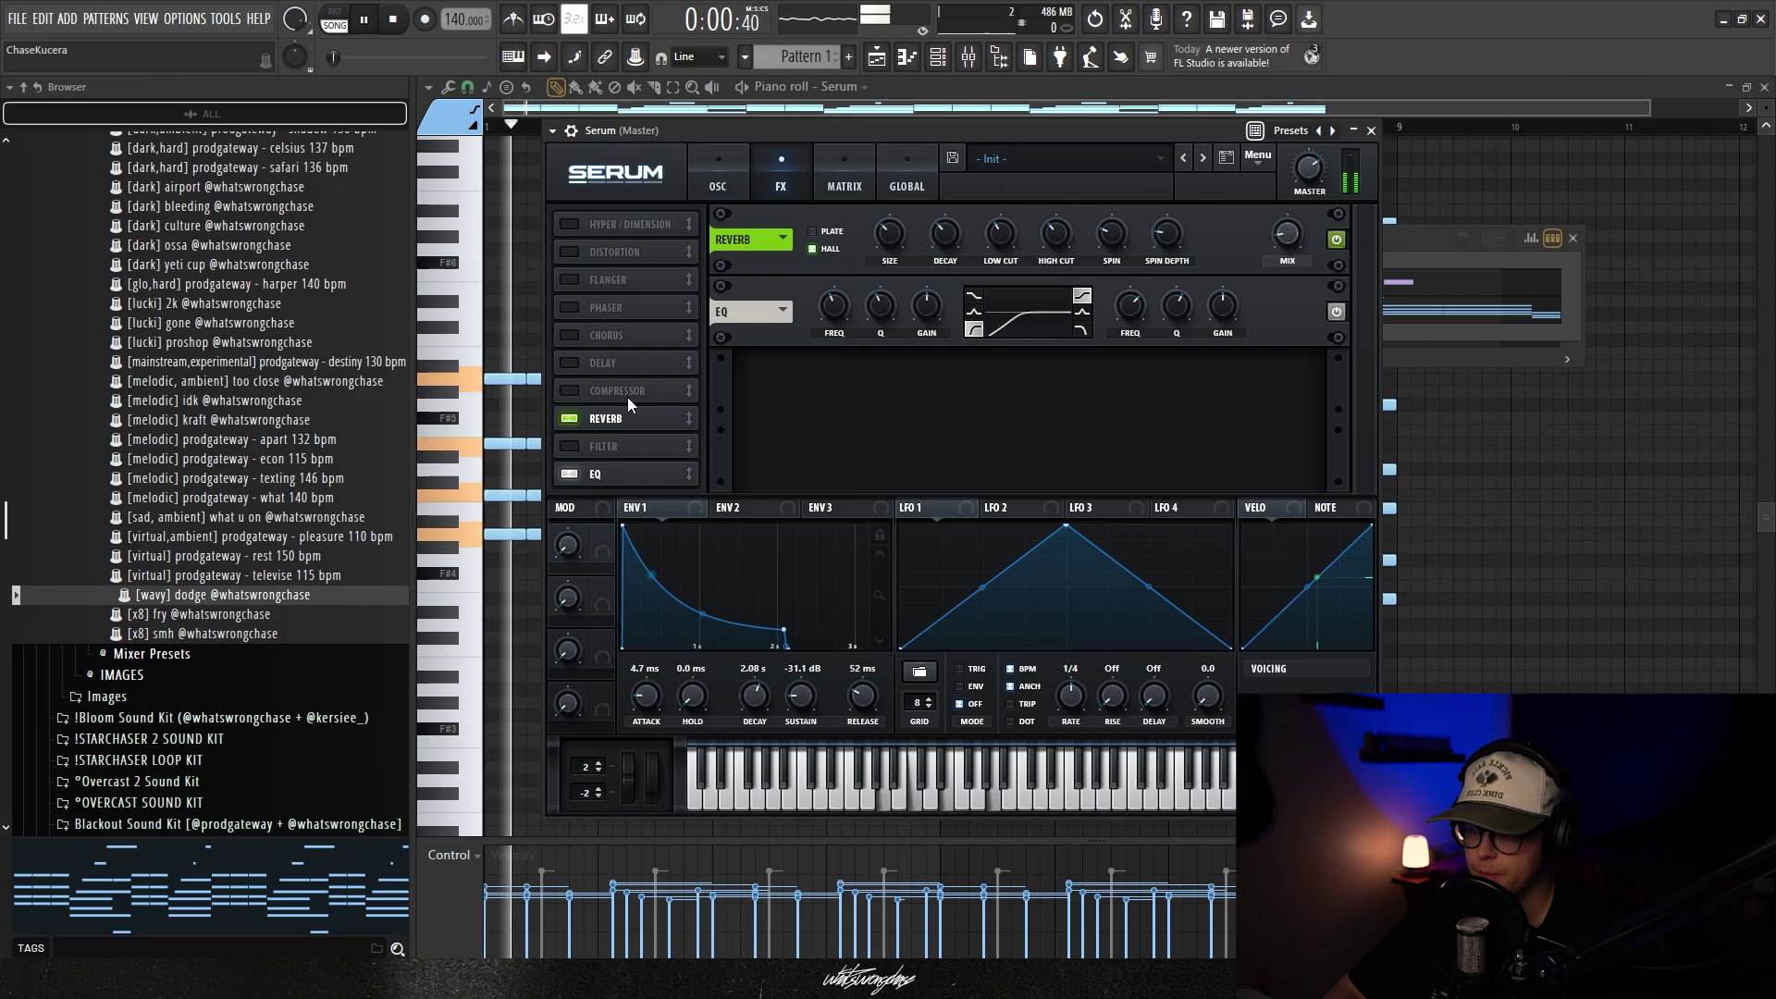
pyautogui.moveTo(1288, 235); pyautogui.dragTo(1293, 221)
pyautogui.press('space')
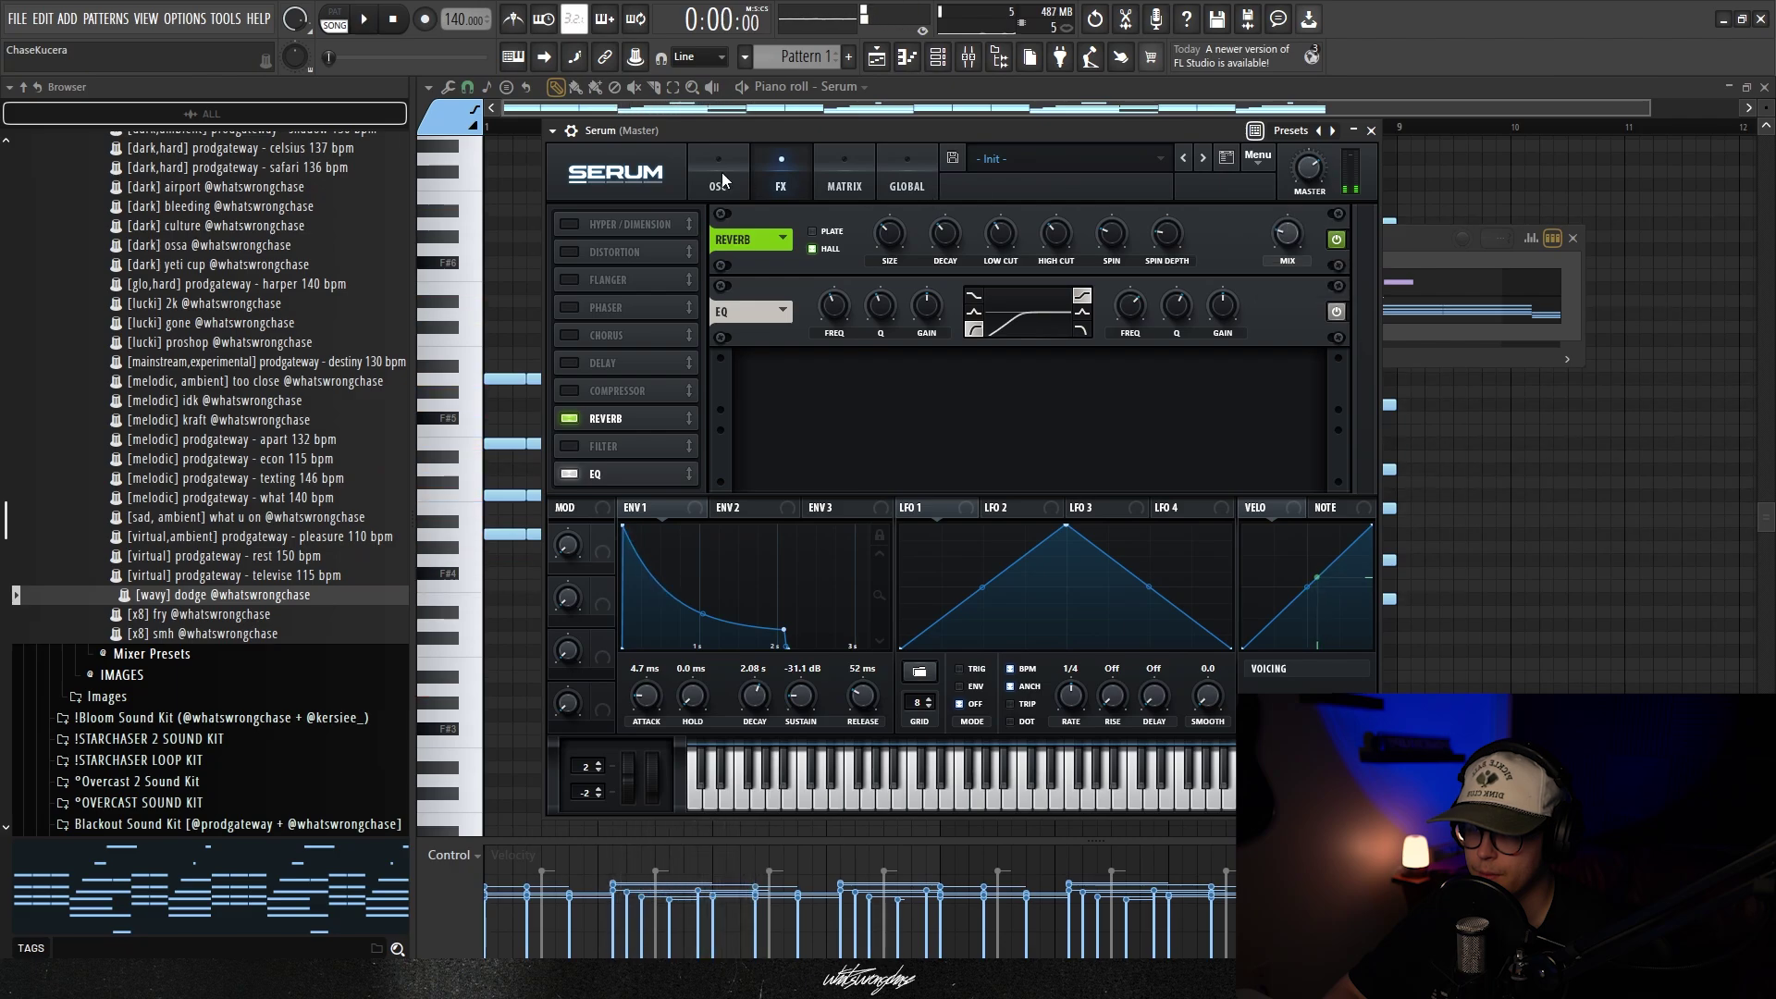
# Map LFO 1 to oscillator A's fine tuning with a slight modulation amount and set the LFO rate to 1/16
pyautogui.click(721, 176)
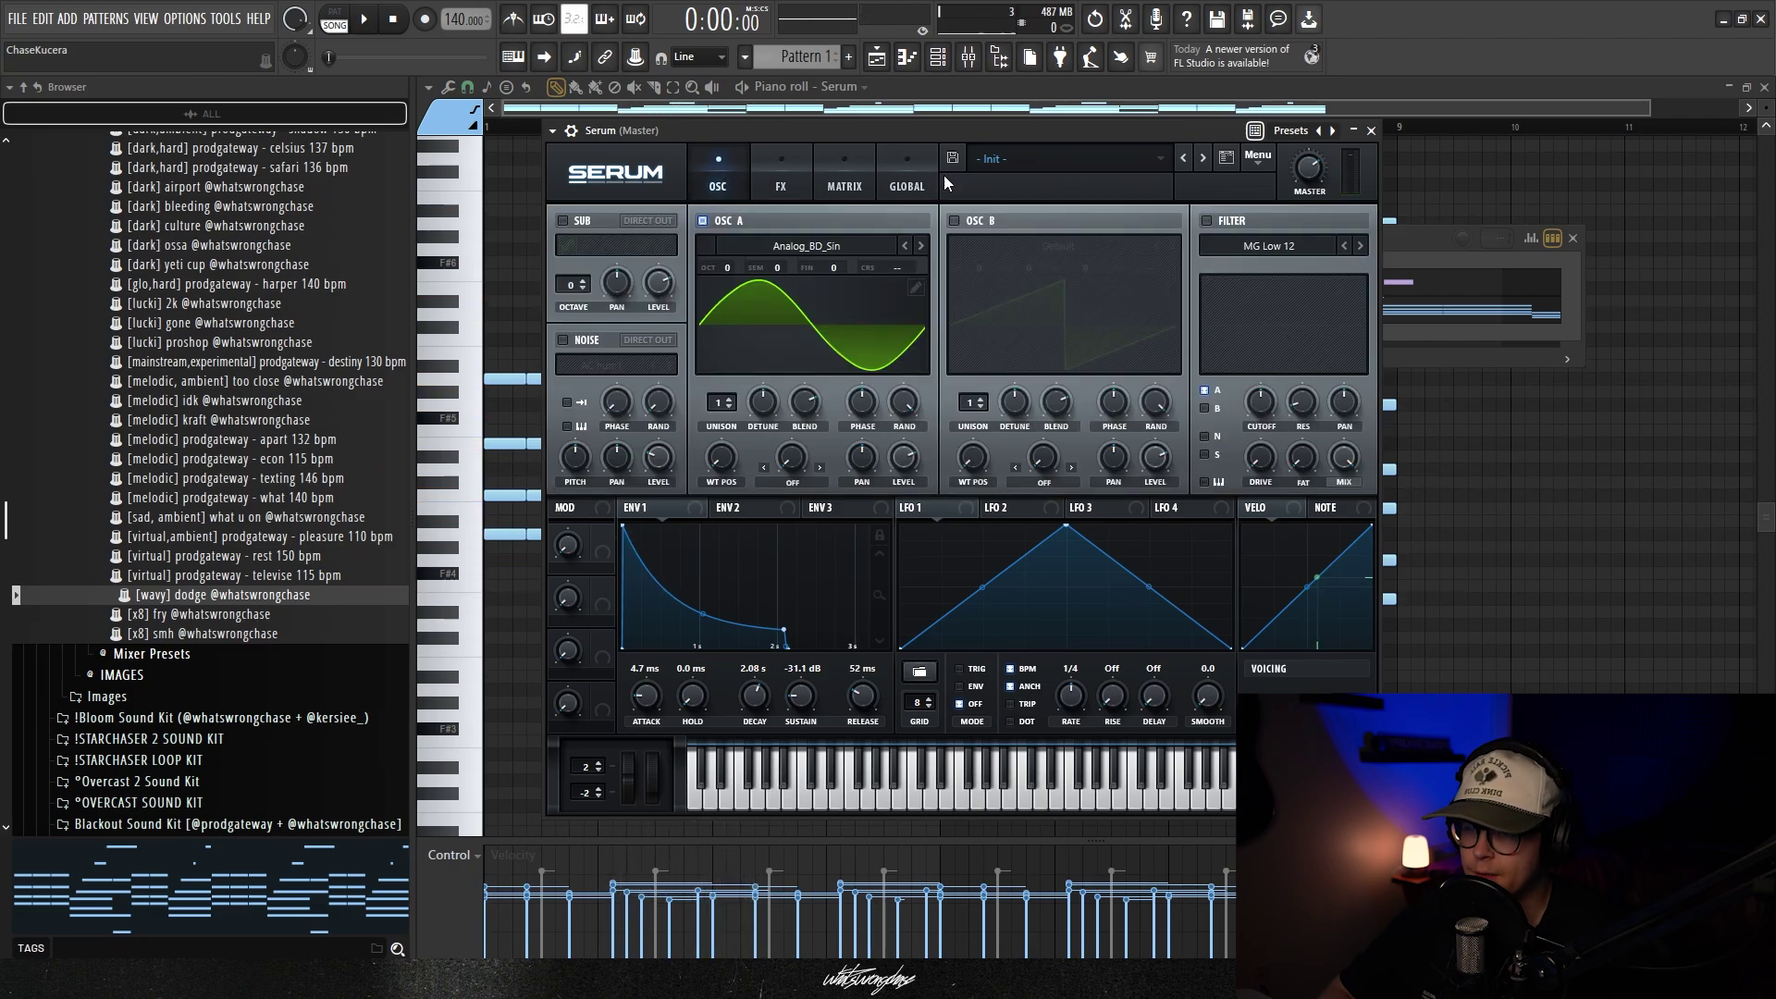
pyautogui.moveTo(947, 135); pyautogui.dragTo(940, 152)
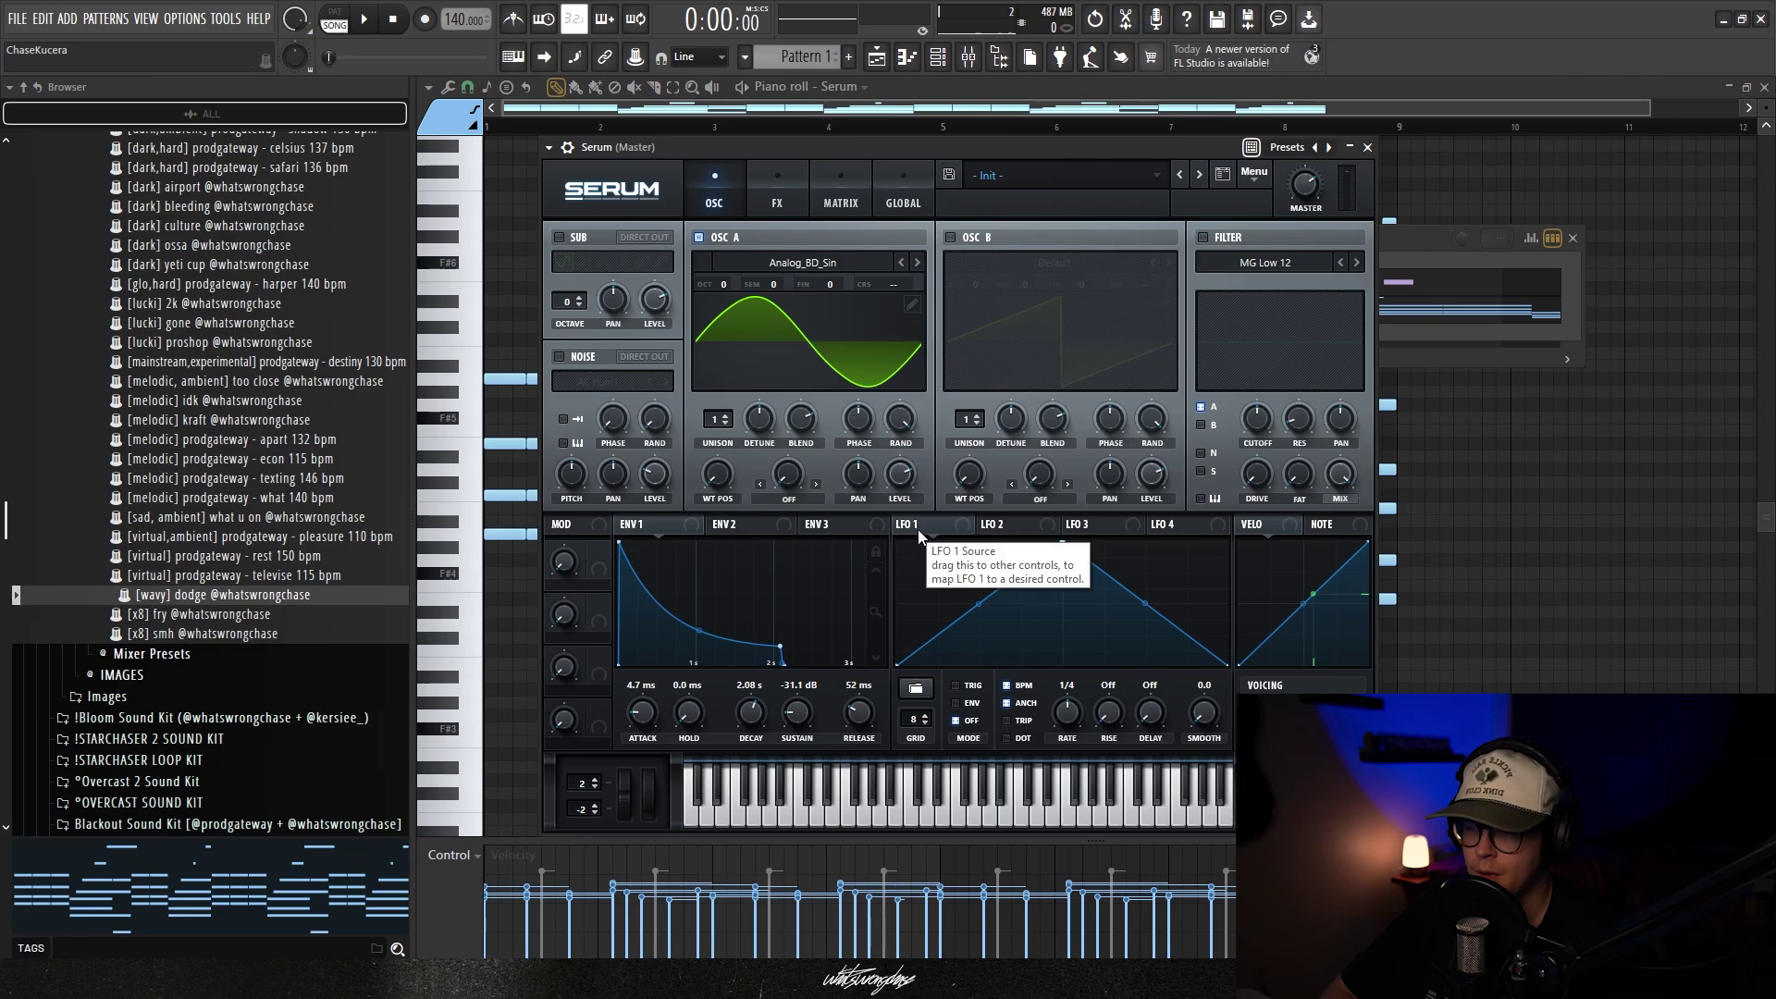
pyautogui.moveTo(918, 529); pyautogui.dragTo(828, 285)
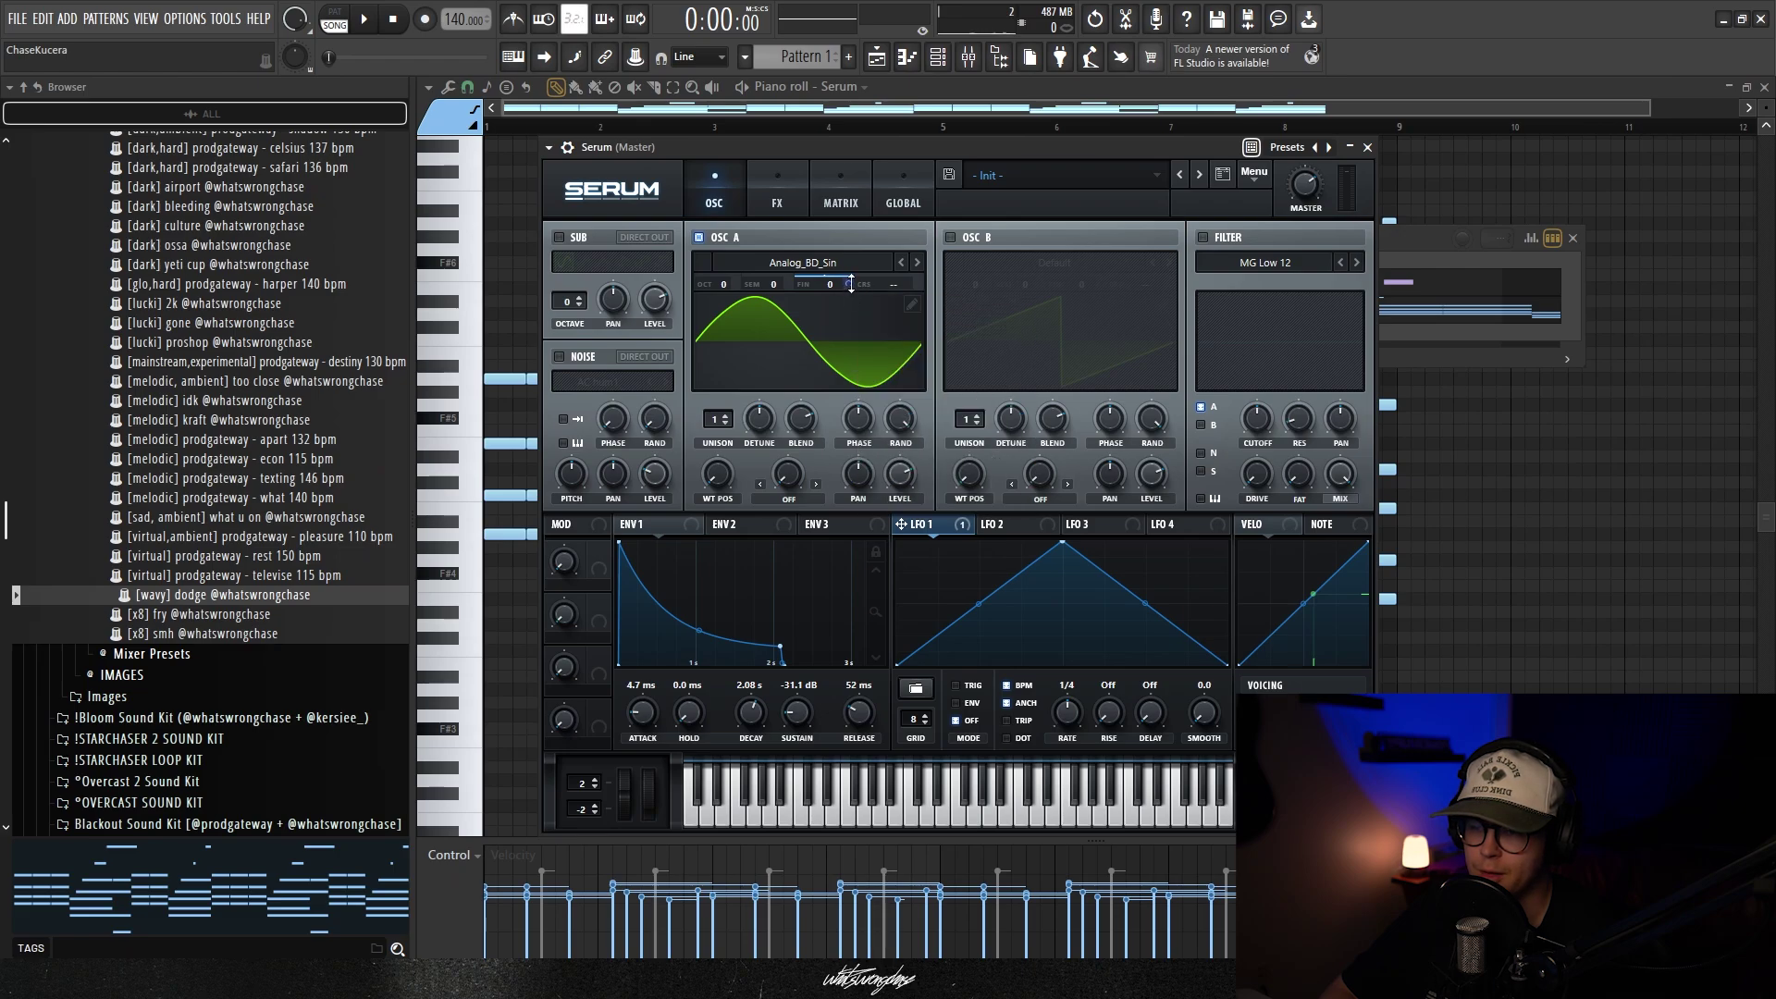
pyautogui.moveTo(850, 285); pyautogui.dragTo(849, 295)
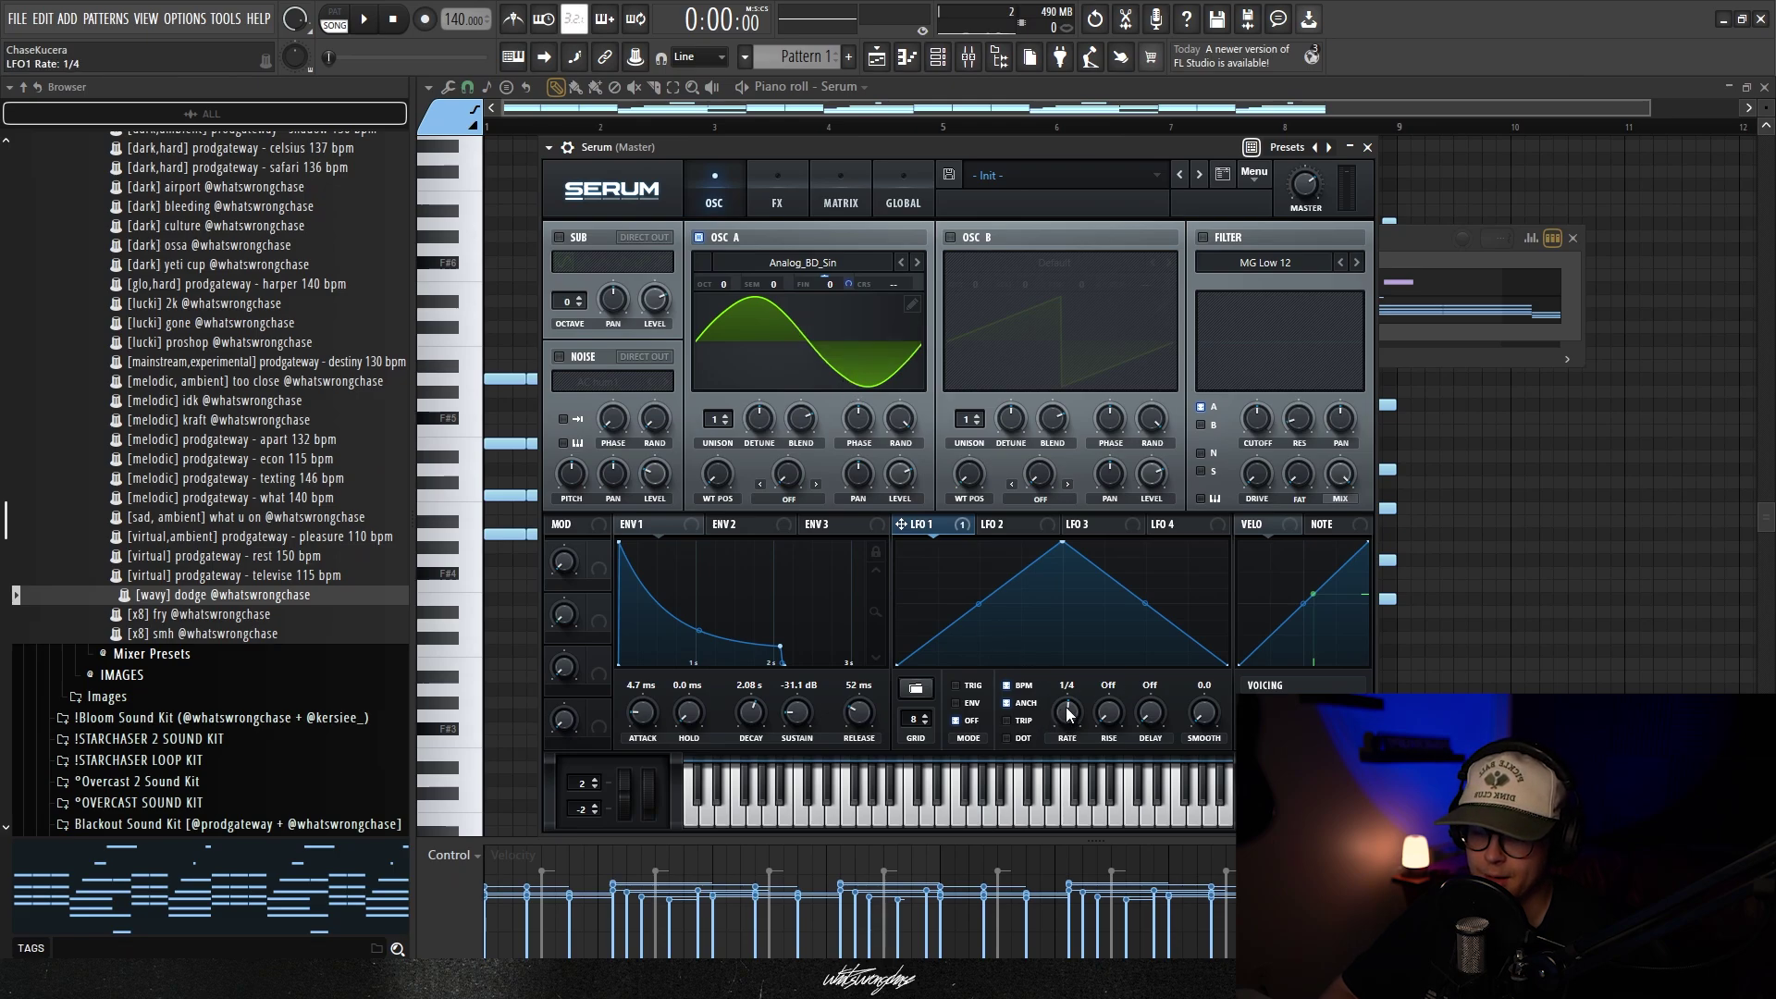
pyautogui.moveTo(1065, 707); pyautogui.dragTo(1073, 693)
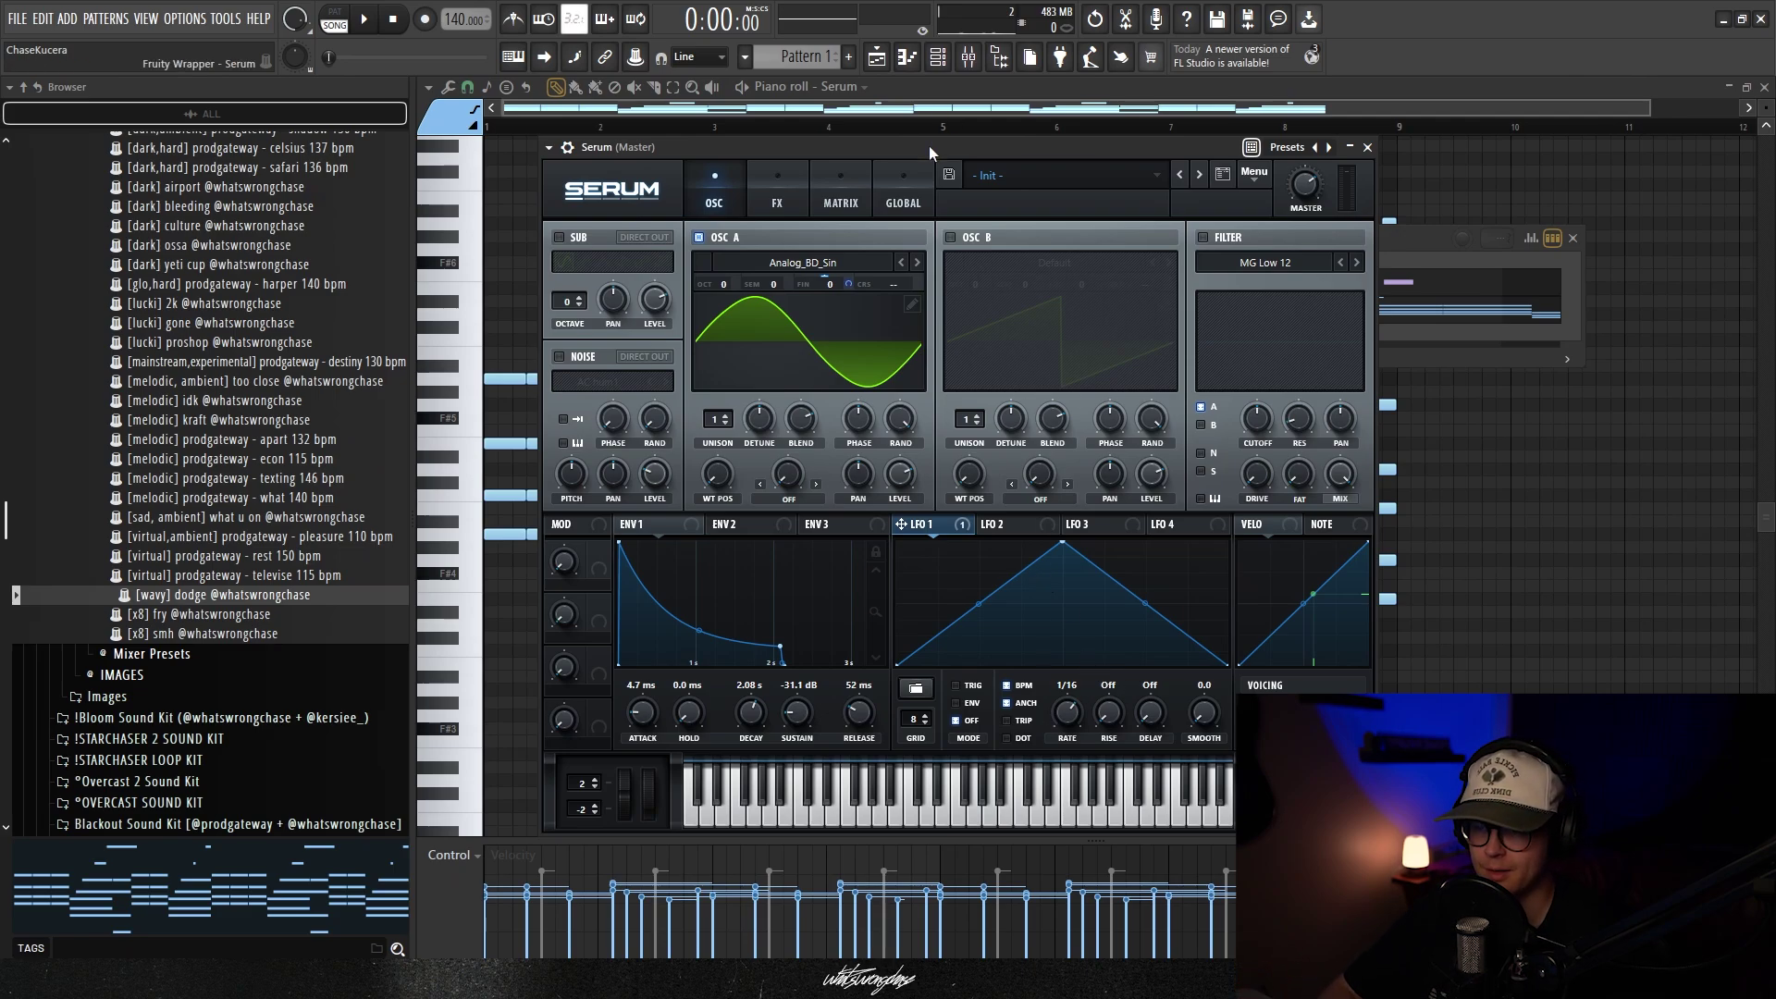
# Audition the pitch wobble with the melody and slow LFO 1's rate to 1/8
pyautogui.moveTo(929, 146); pyautogui.dragTo(919, 172)
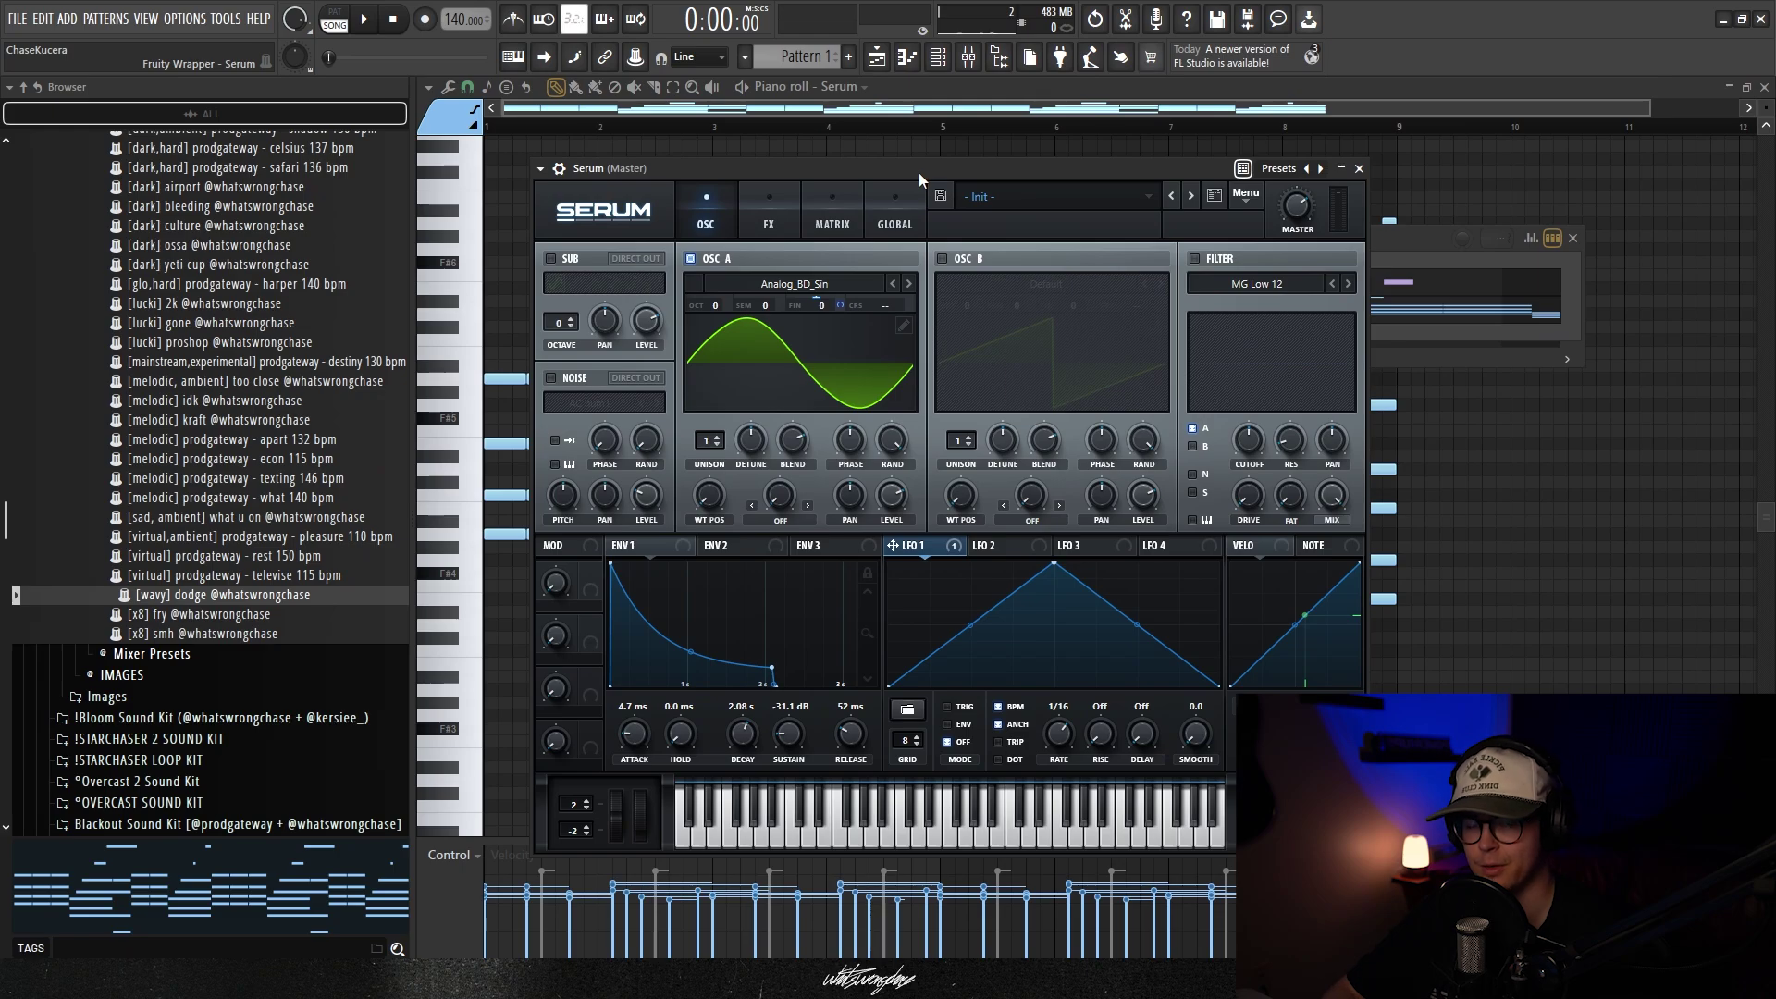
pyautogui.press('space')
pyautogui.moveTo(924, 173); pyautogui.dragTo(914, 163)
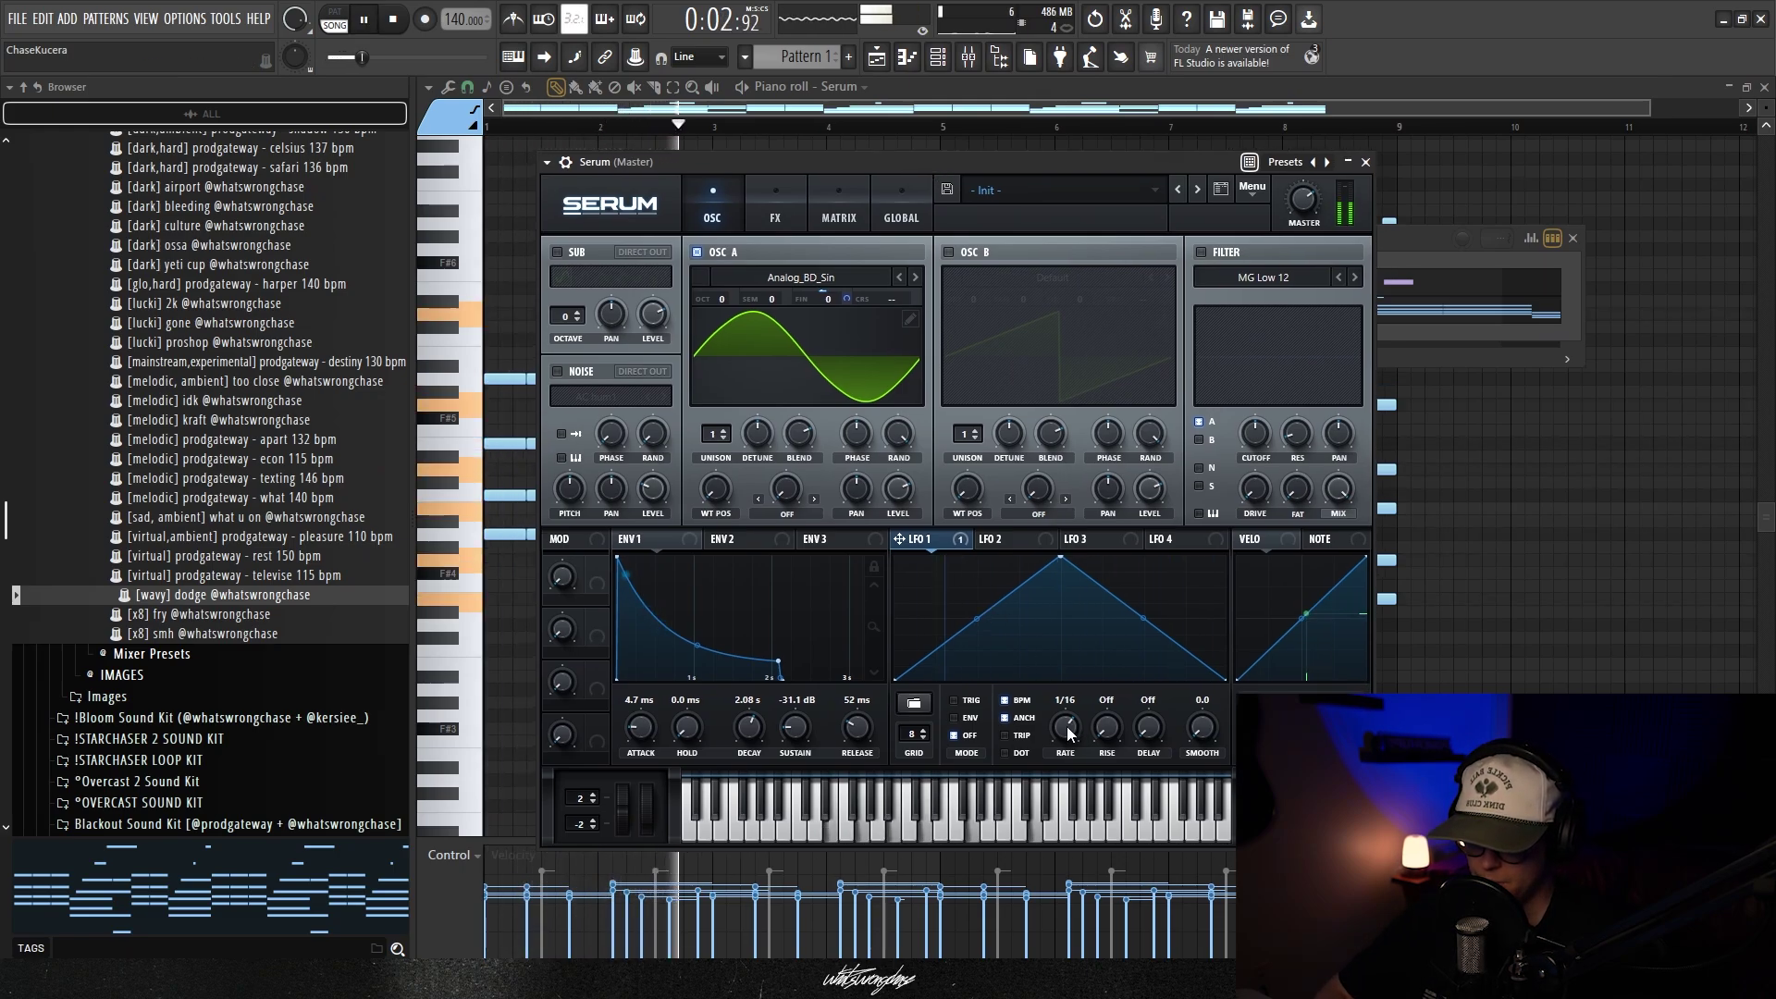
pyautogui.moveTo(1067, 726); pyautogui.dragTo(1064, 743)
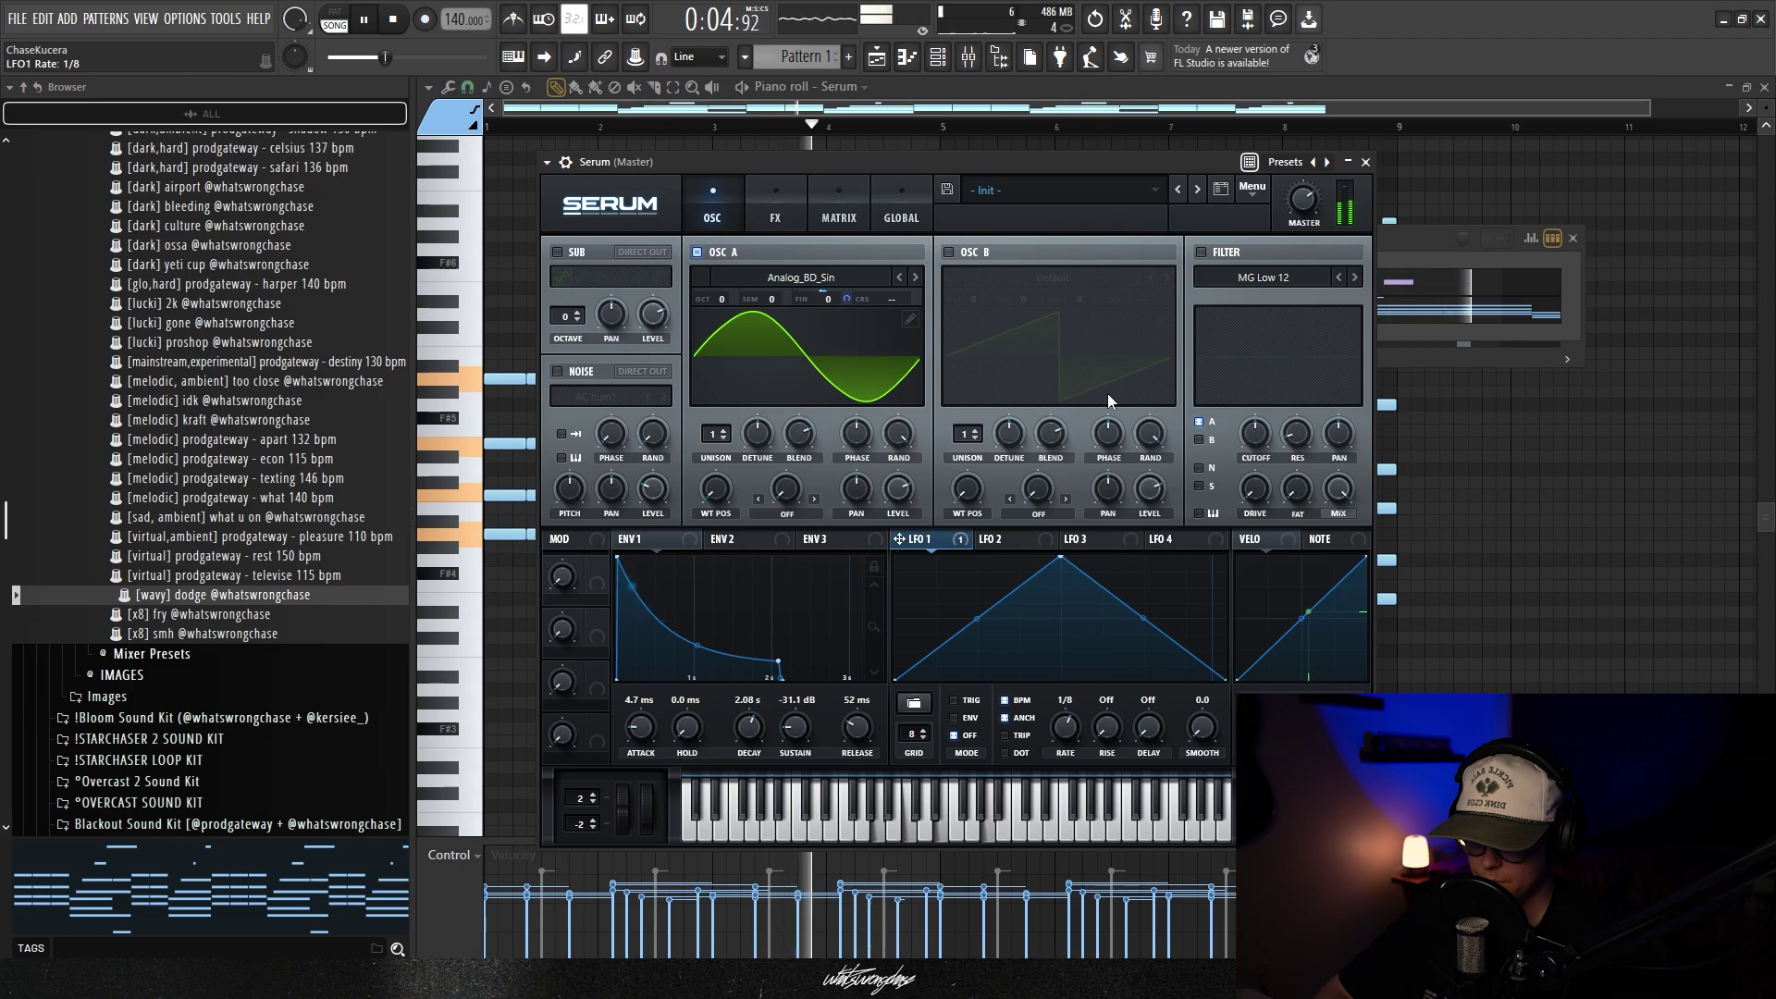
pyautogui.moveTo(995, 165)
pyautogui.mouseDown()
pyautogui.moveTo(1018, 152)
pyautogui.moveTo(983, 146)
pyautogui.mouseUp()
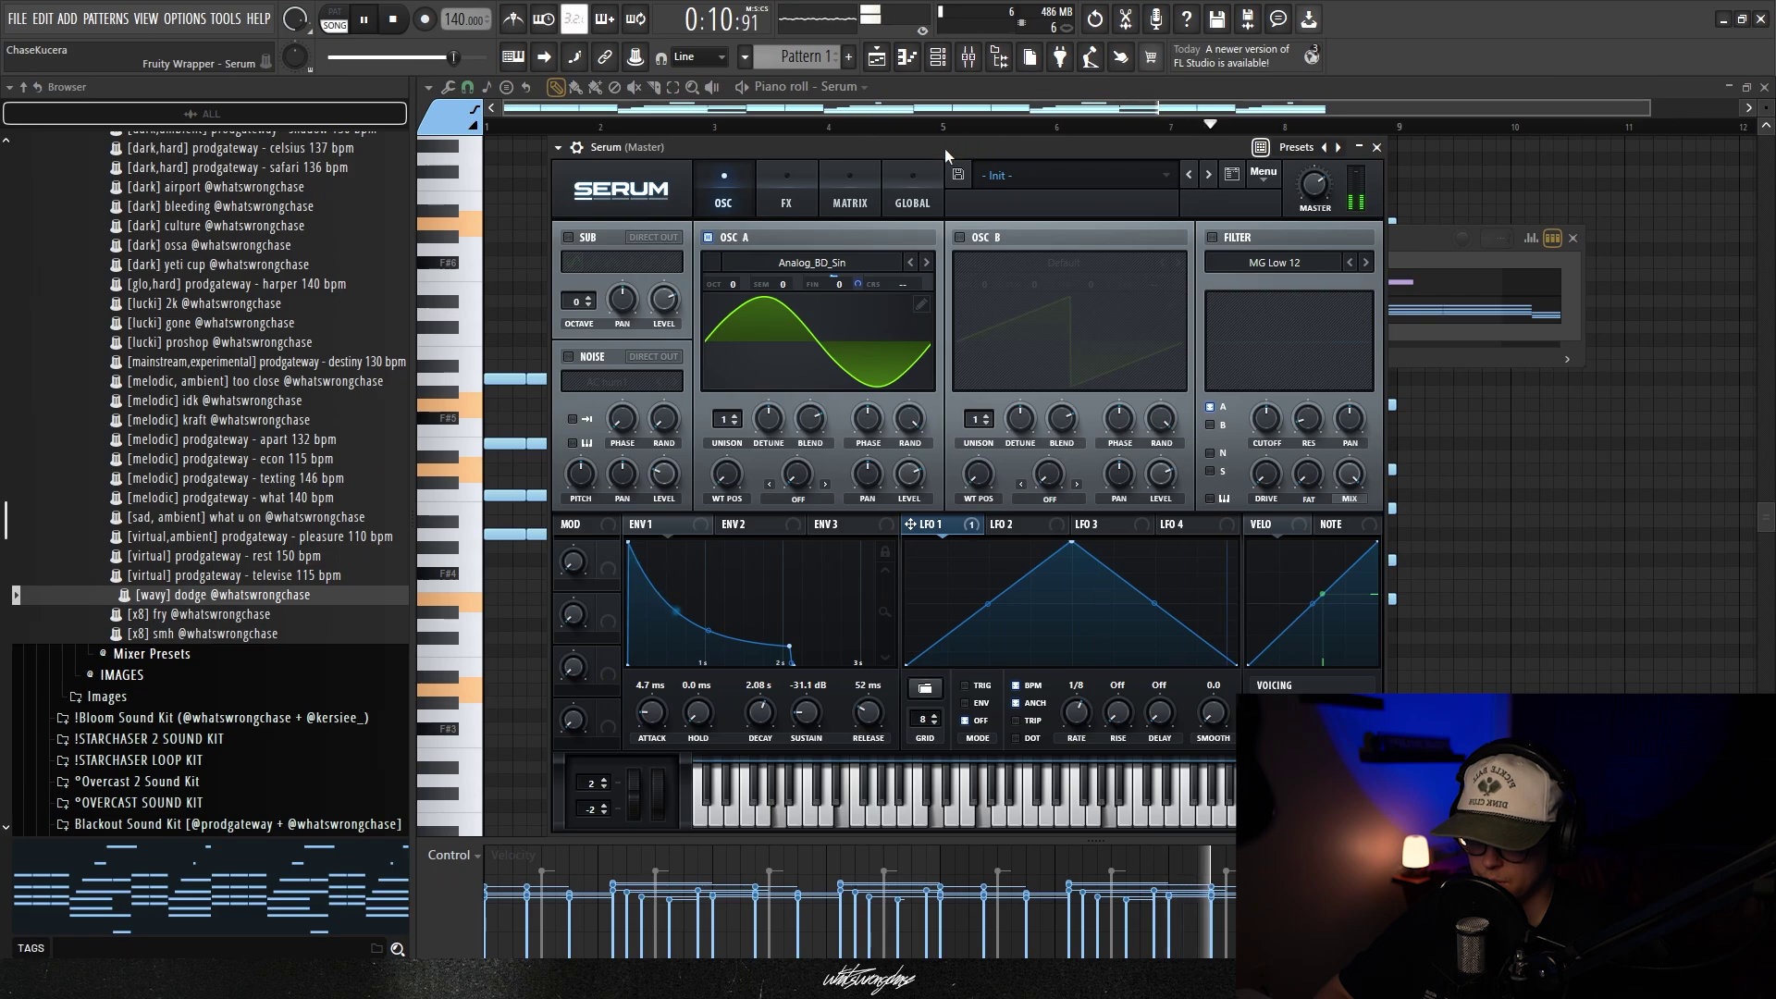
pyautogui.press('space')
# Enable the MG Low 12 filter on oscillator A and set its cutoff to 8372 Hz while auditioning the melody
pyautogui.click(1212, 237)
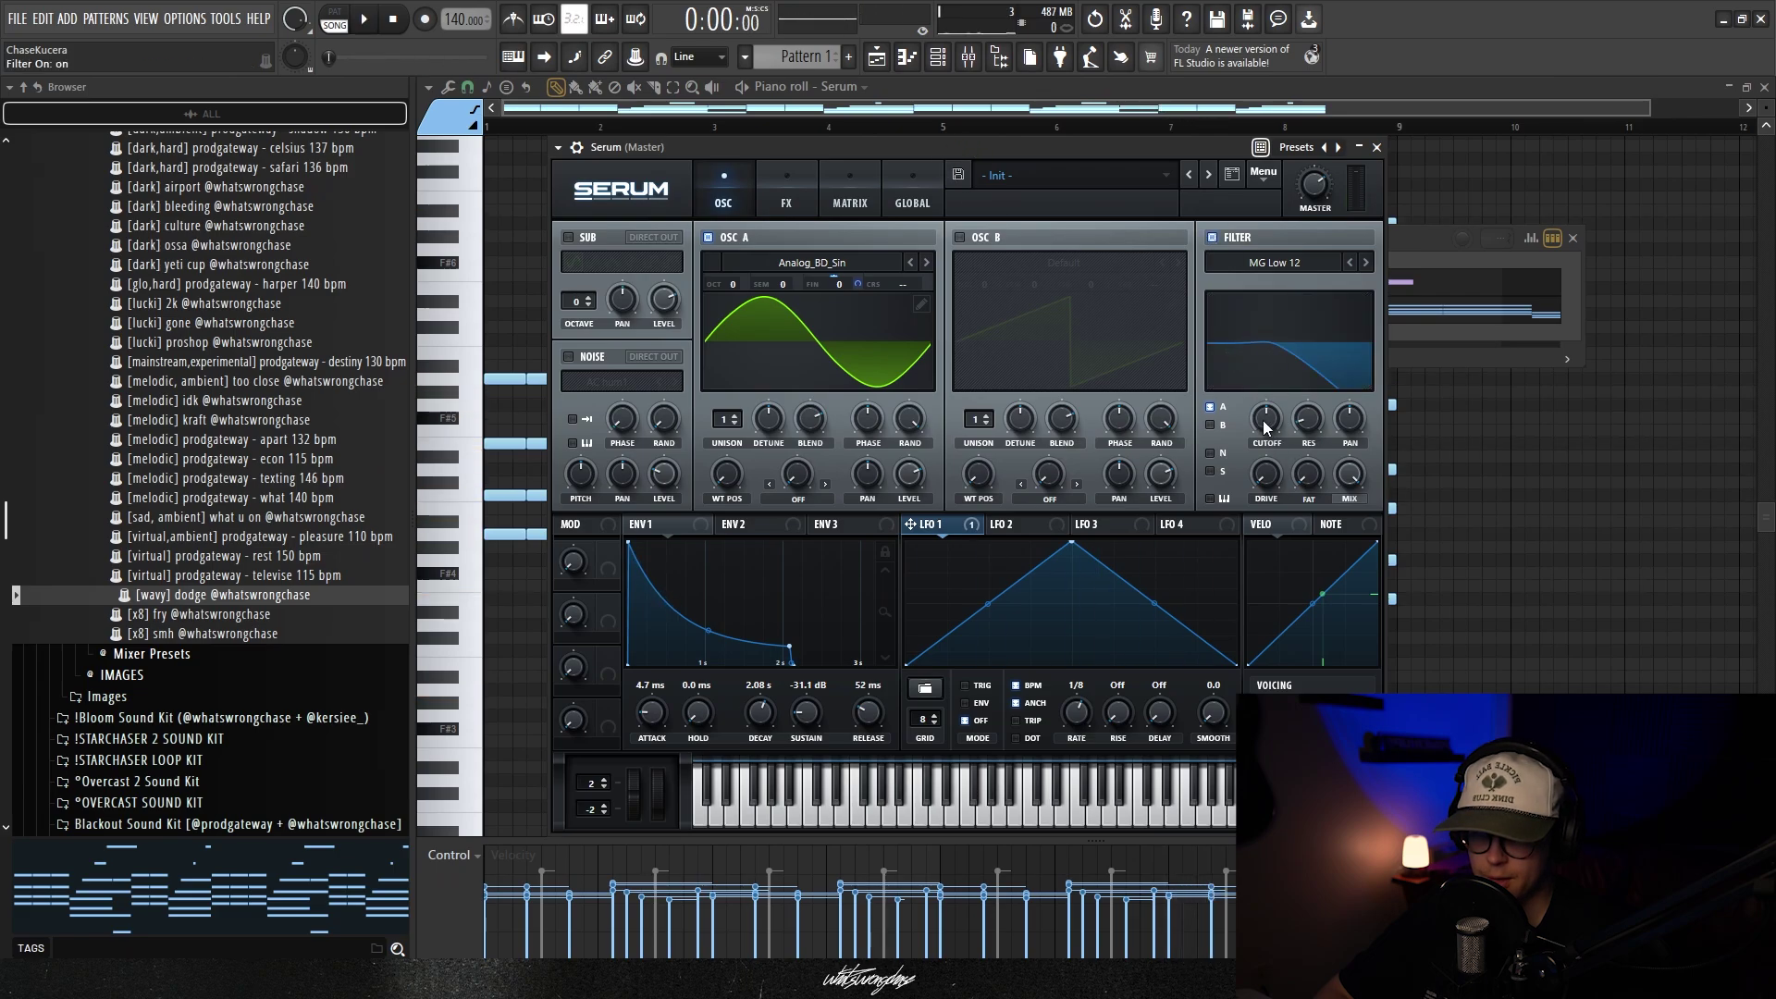
pyautogui.moveTo(1309, 422); pyautogui.dragTo(1268, 412)
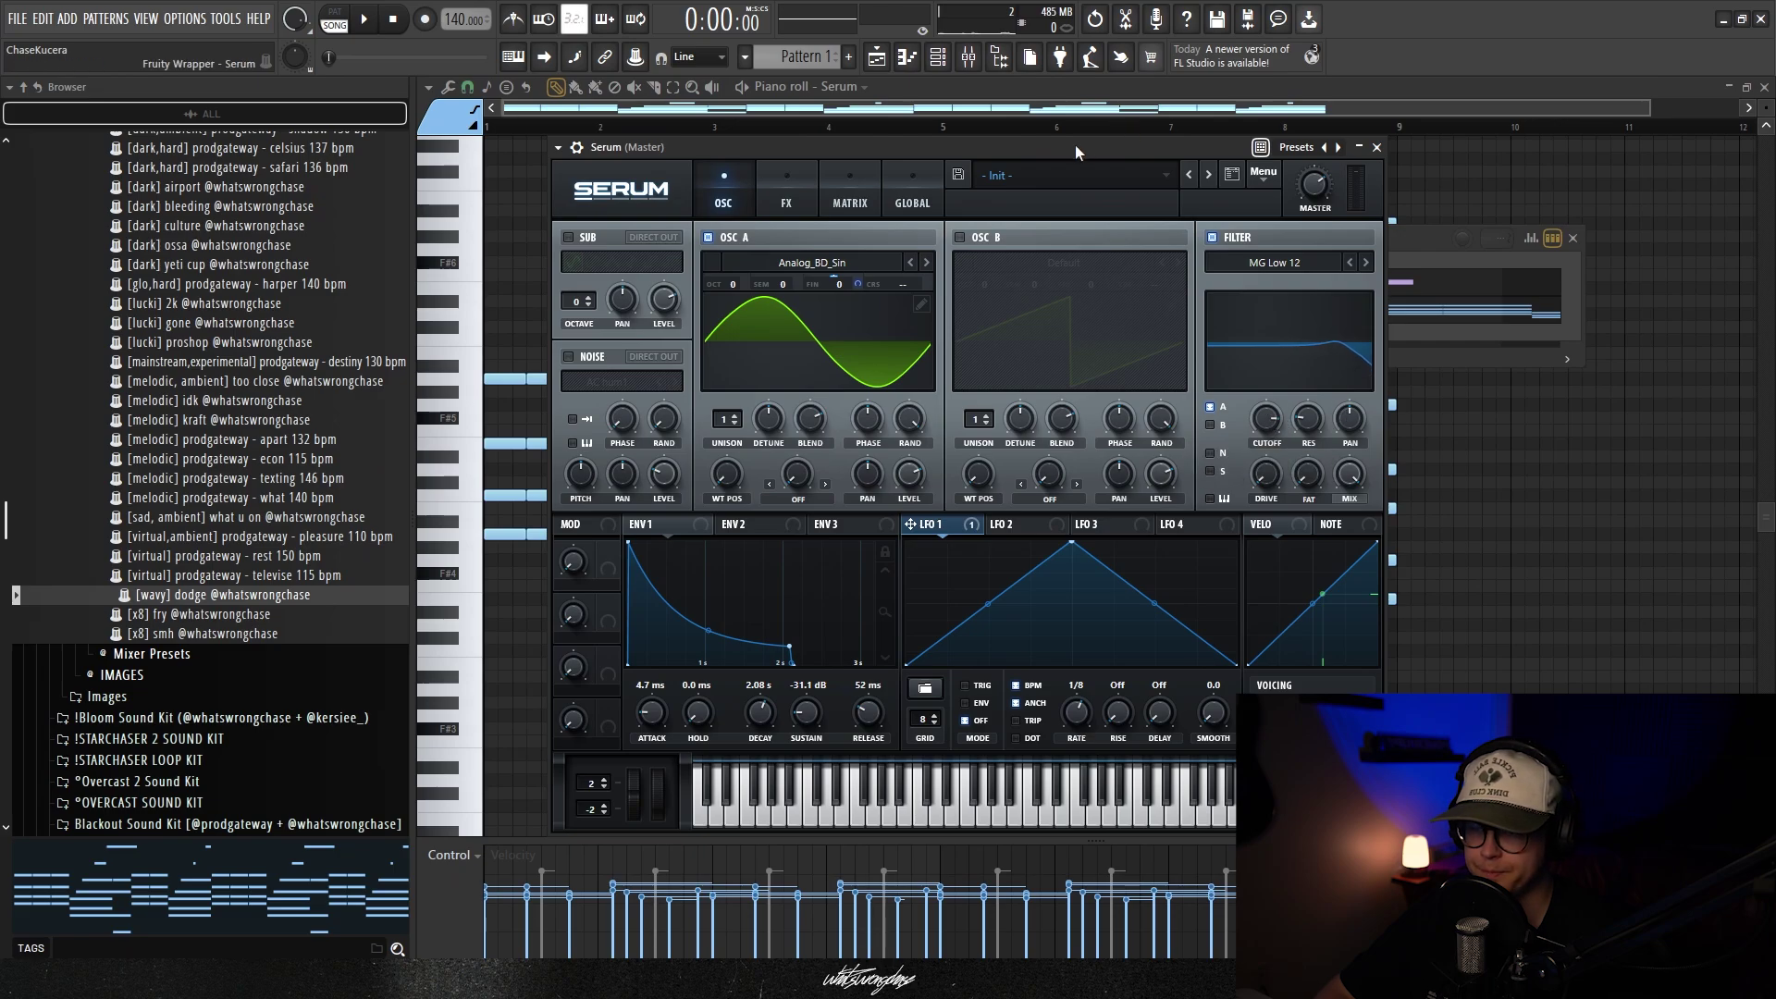
pyautogui.moveTo(1075, 144); pyautogui.dragTo(1095, 144)
pyautogui.press('space')
pyautogui.moveTo(959, 143); pyautogui.dragTo(935, 135)
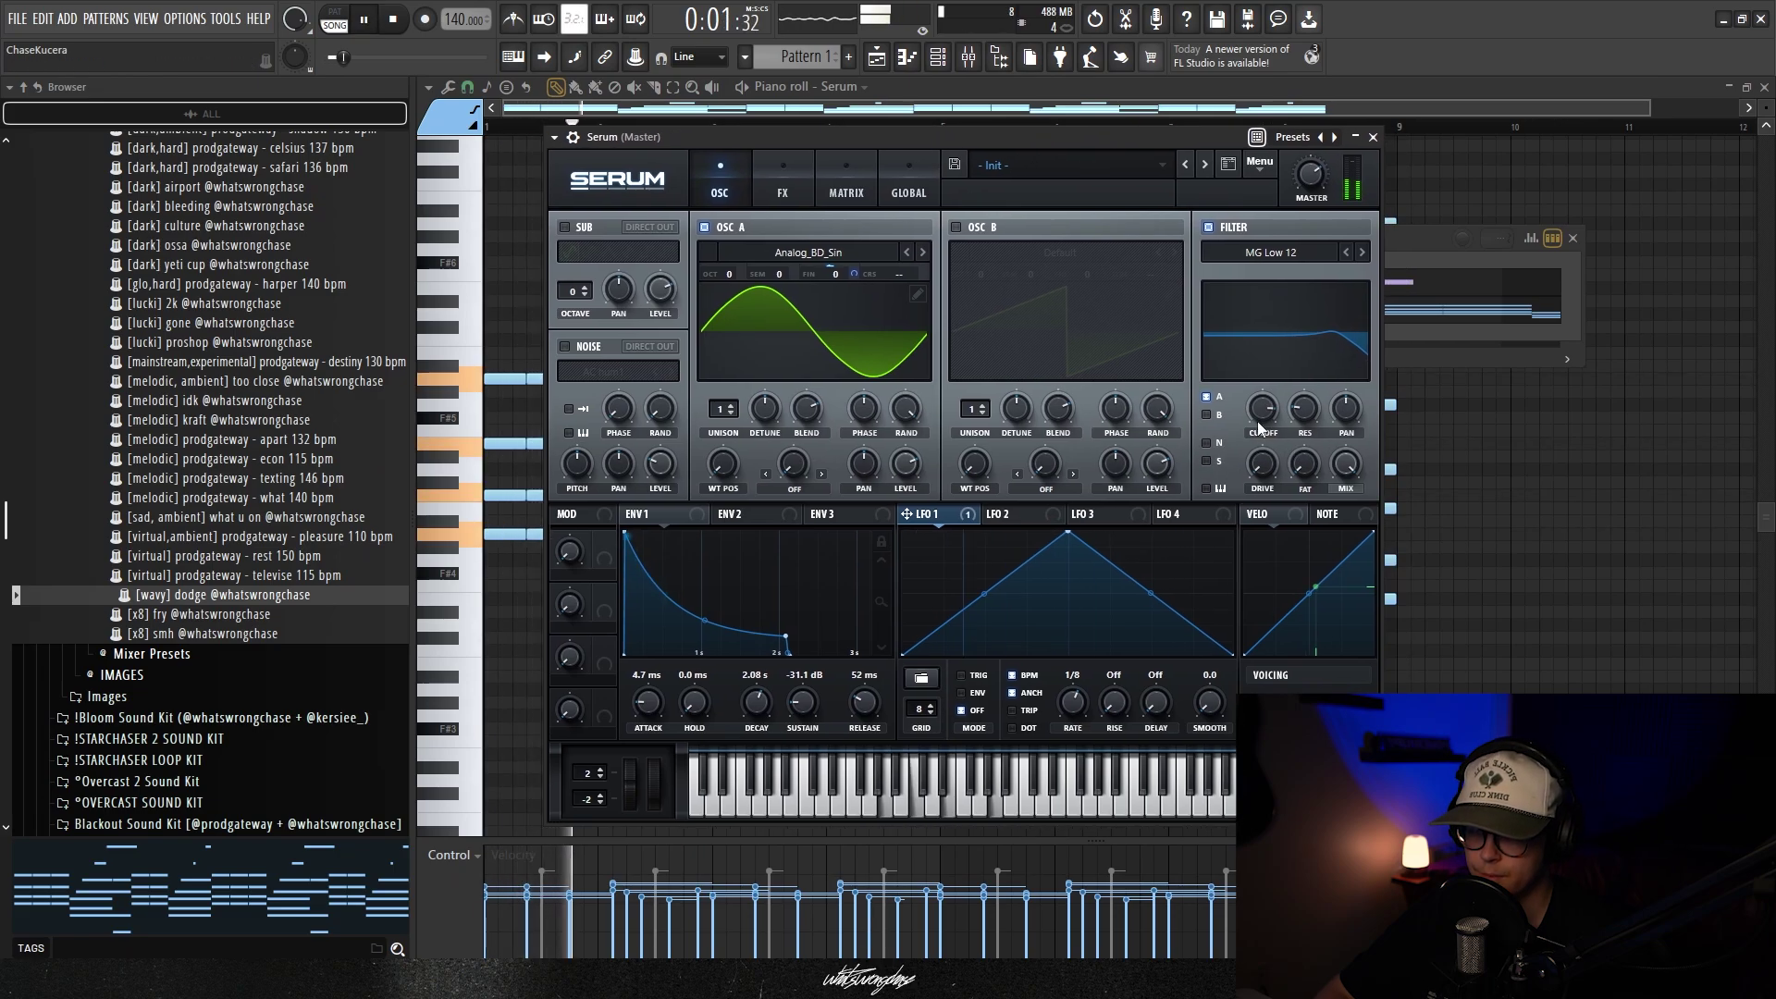
pyautogui.moveTo(1258, 420); pyautogui.dragTo(1260, 409)
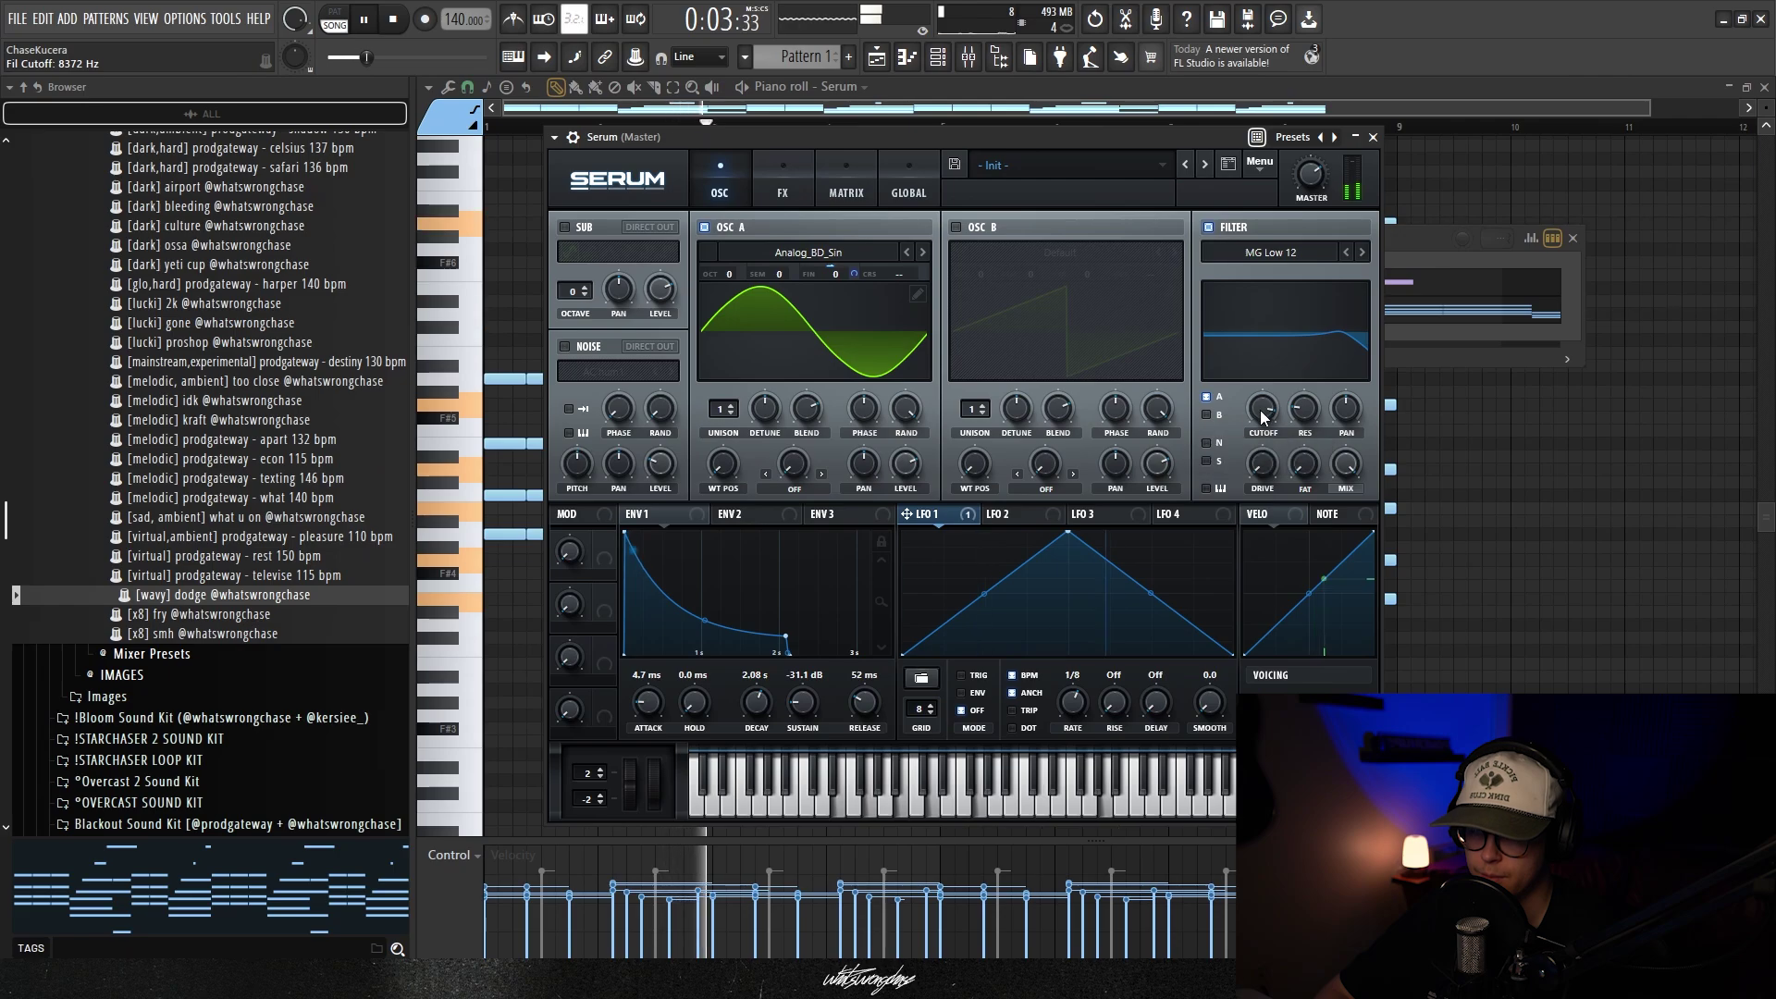
# Review the oscillator and effects settings during playback, stop it, and enable the Chorus effect ahead of the Reverb
pyautogui.click(783, 180)
pyautogui.moveTo(802, 131); pyautogui.dragTo(815, 133)
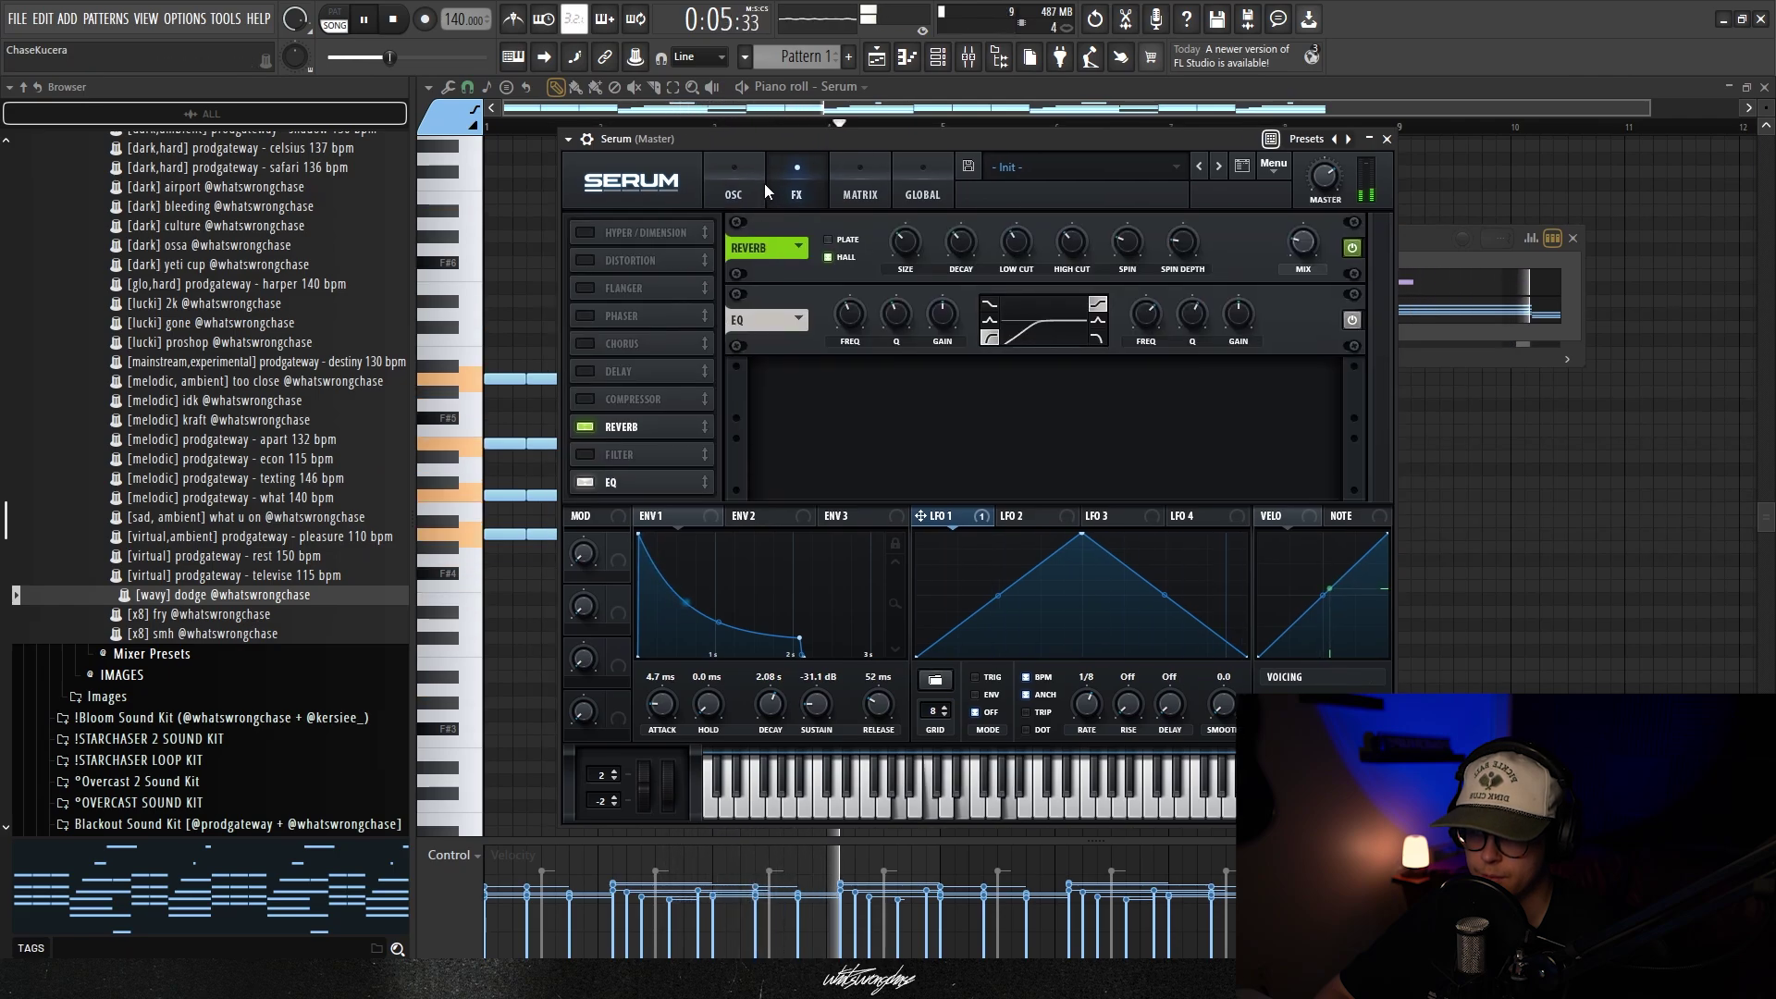
pyautogui.click(754, 187)
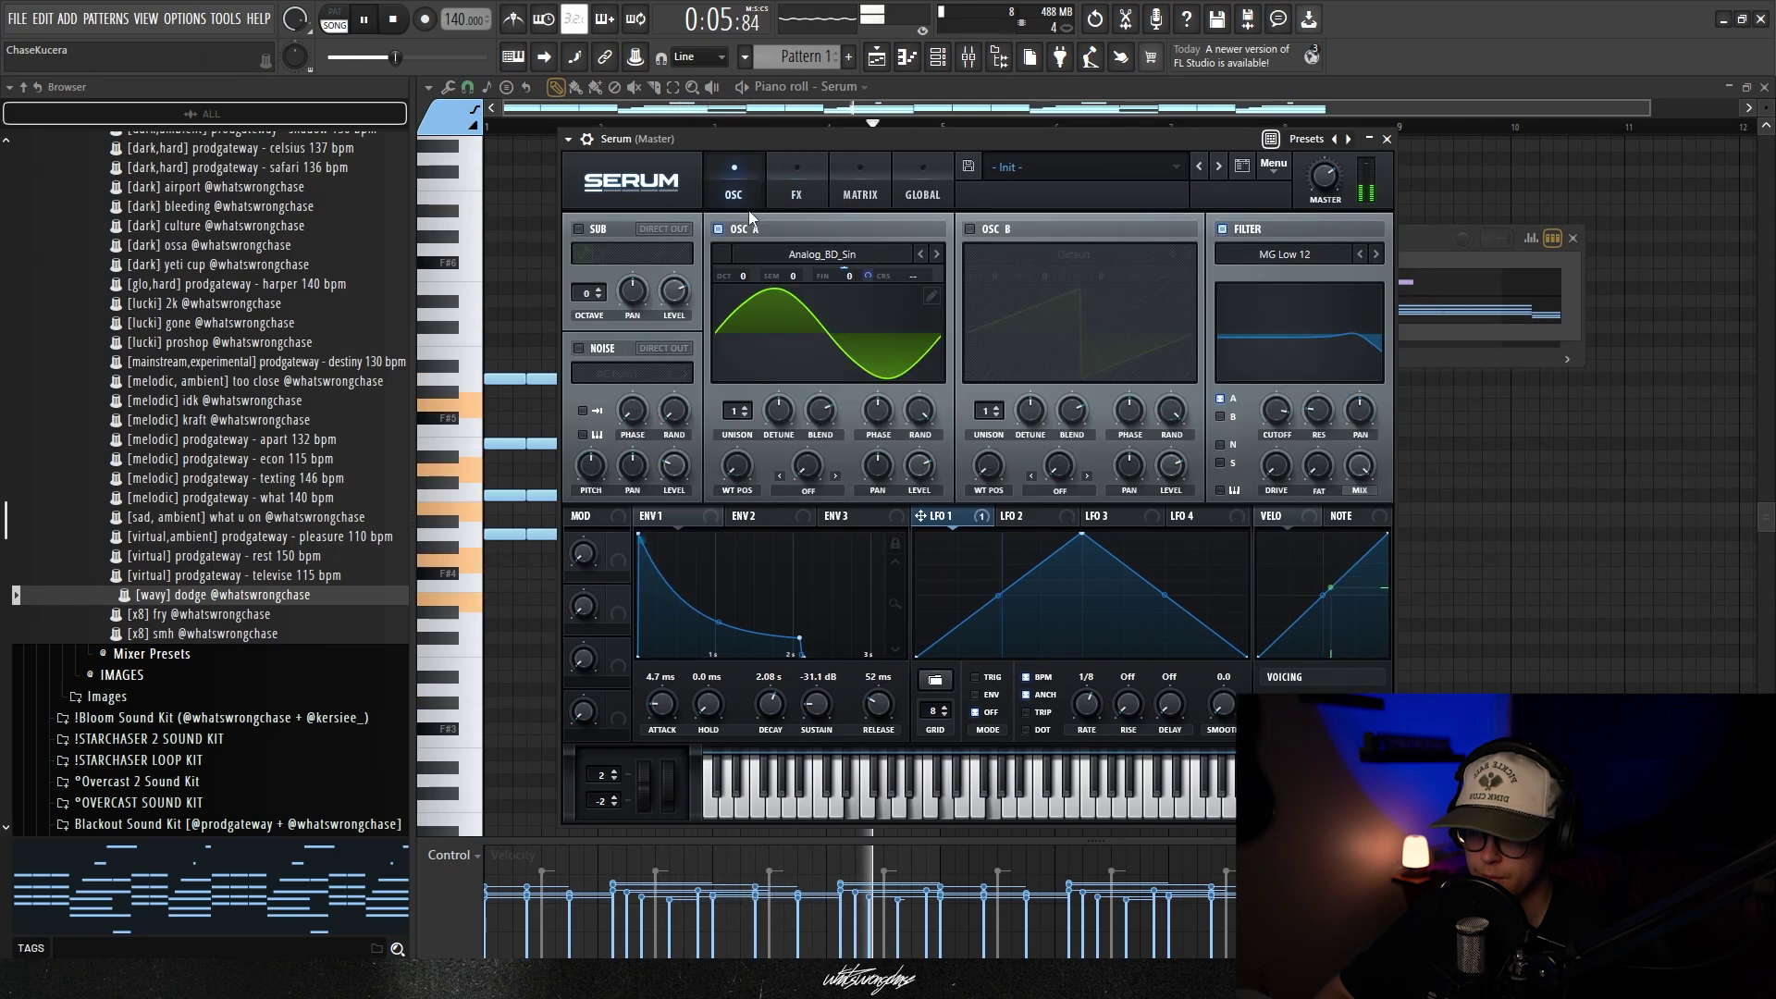
pyautogui.click(796, 181)
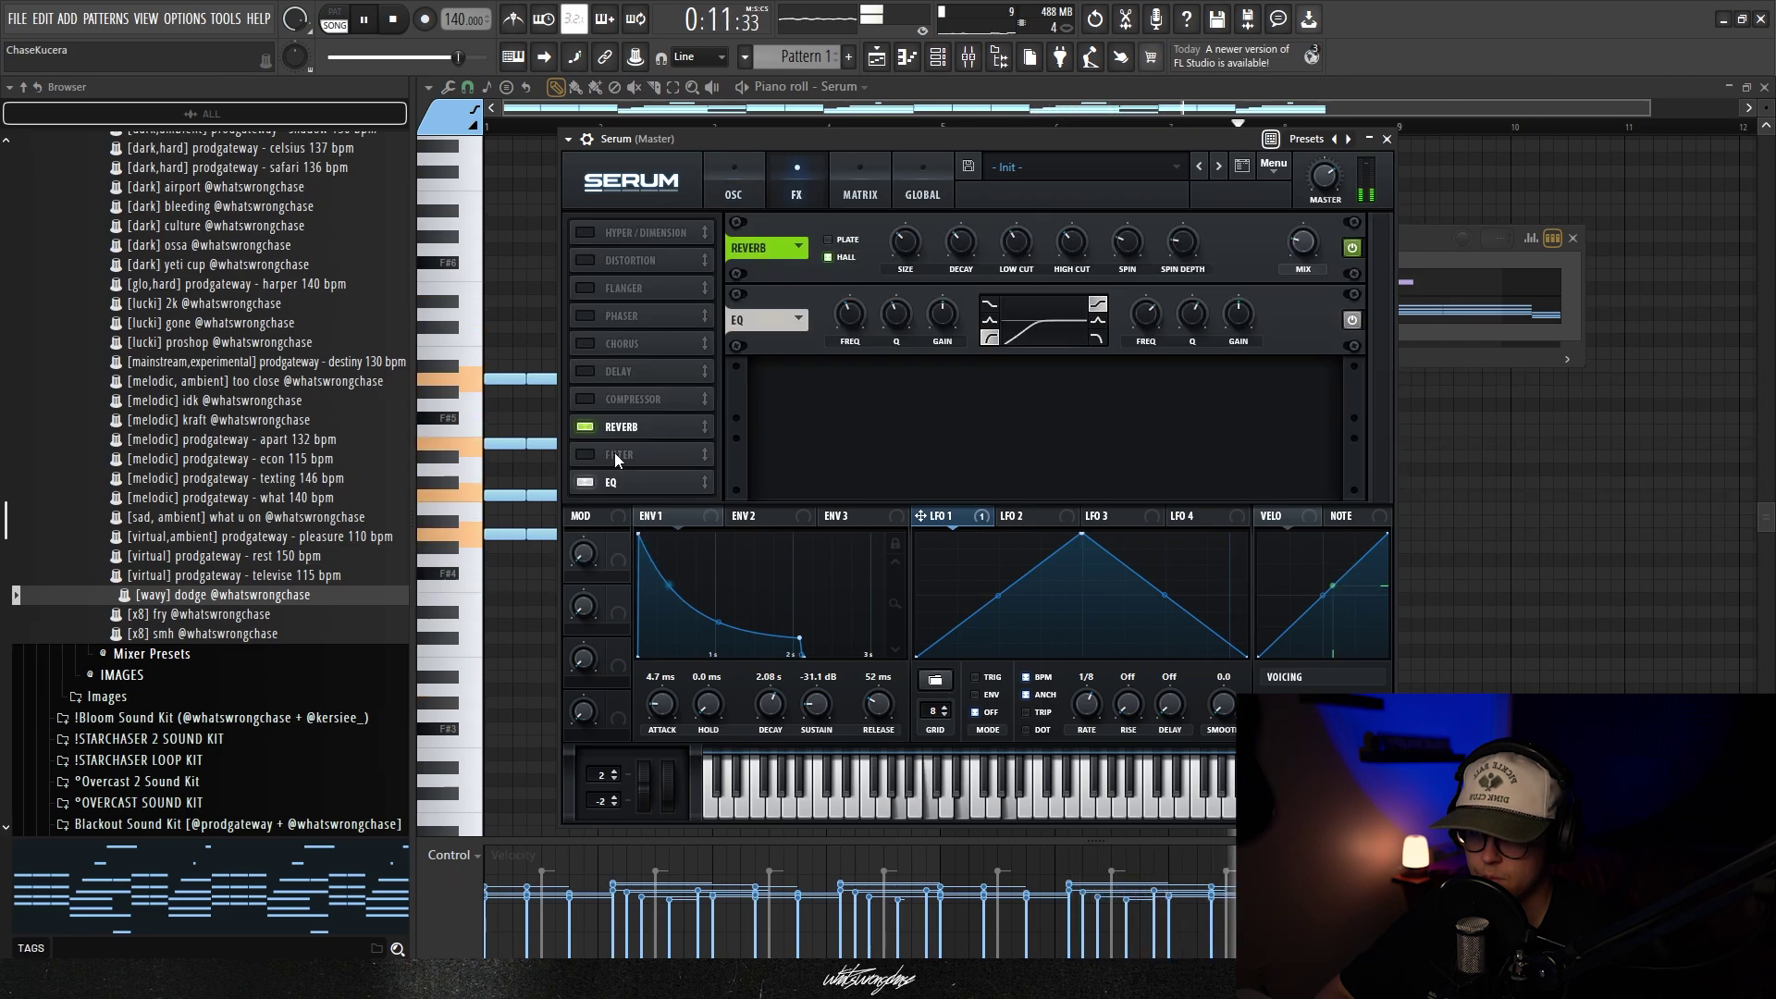
pyautogui.press('space')
pyautogui.click(585, 344)
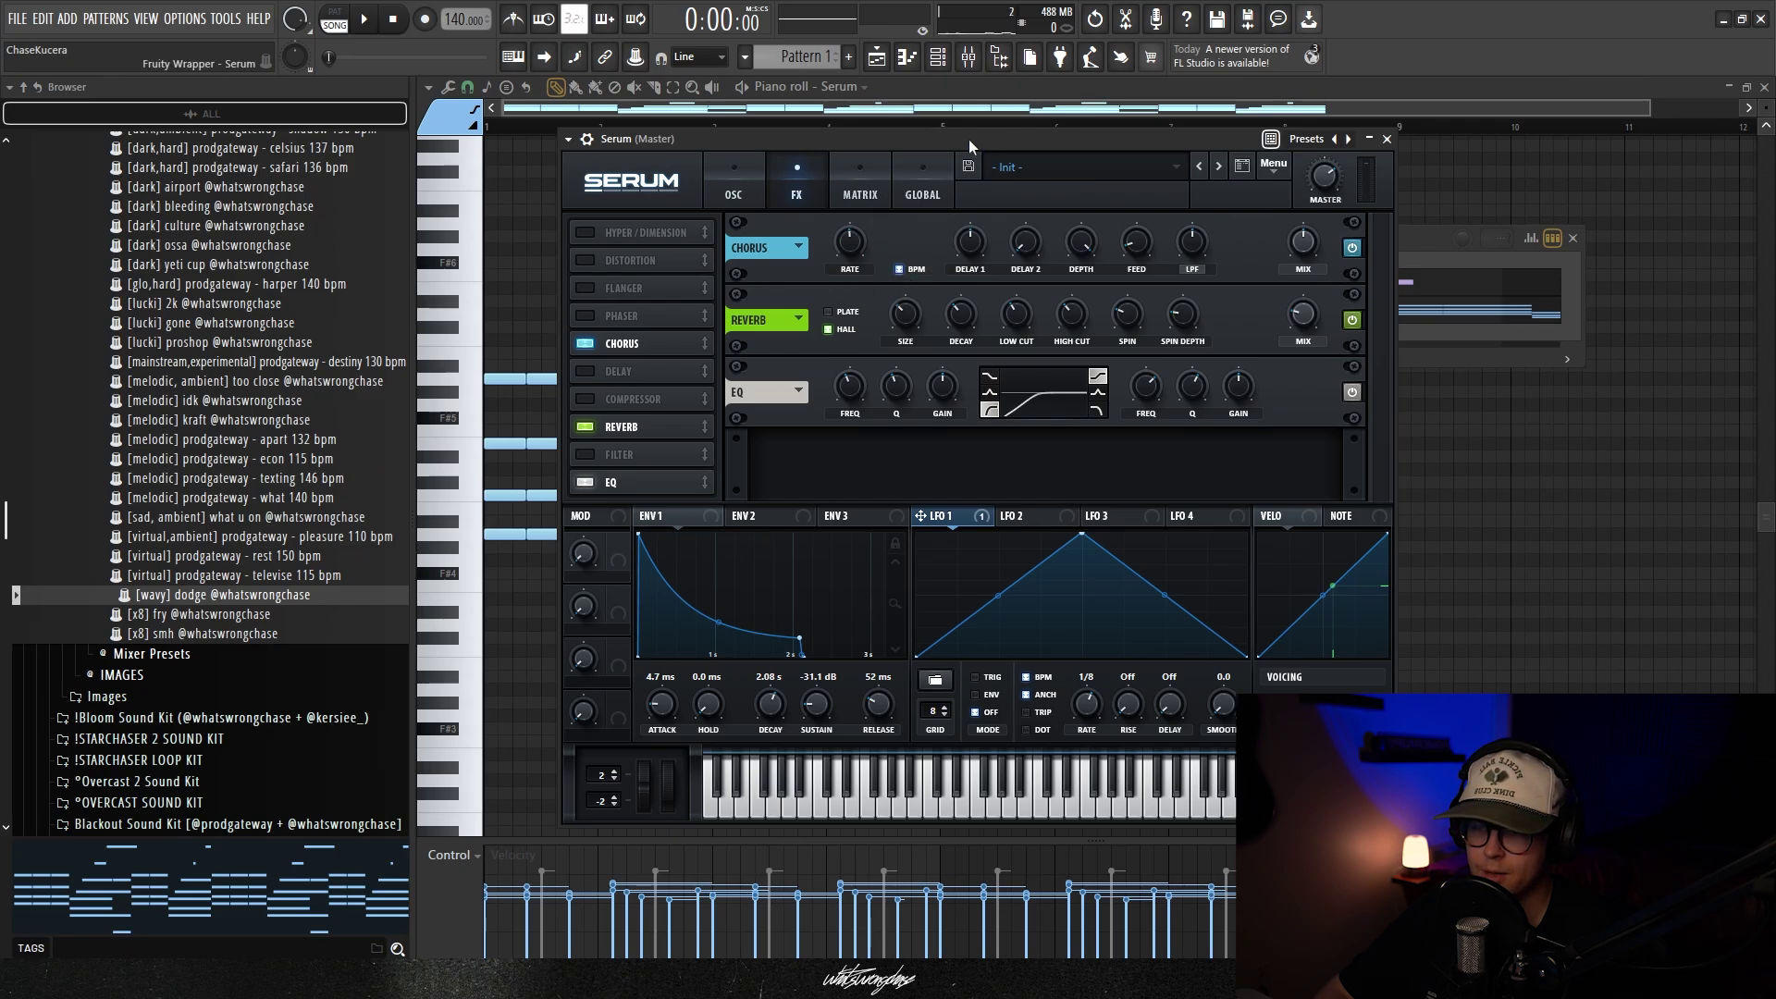
# Adjust the Chorus mix by ear while the melody plays and reset the Chorus rate to its default
pyautogui.moveTo(968, 138)
pyautogui.mouseDown()
pyautogui.moveTo(953, 161)
pyautogui.moveTo(985, 163)
pyautogui.mouseUp()
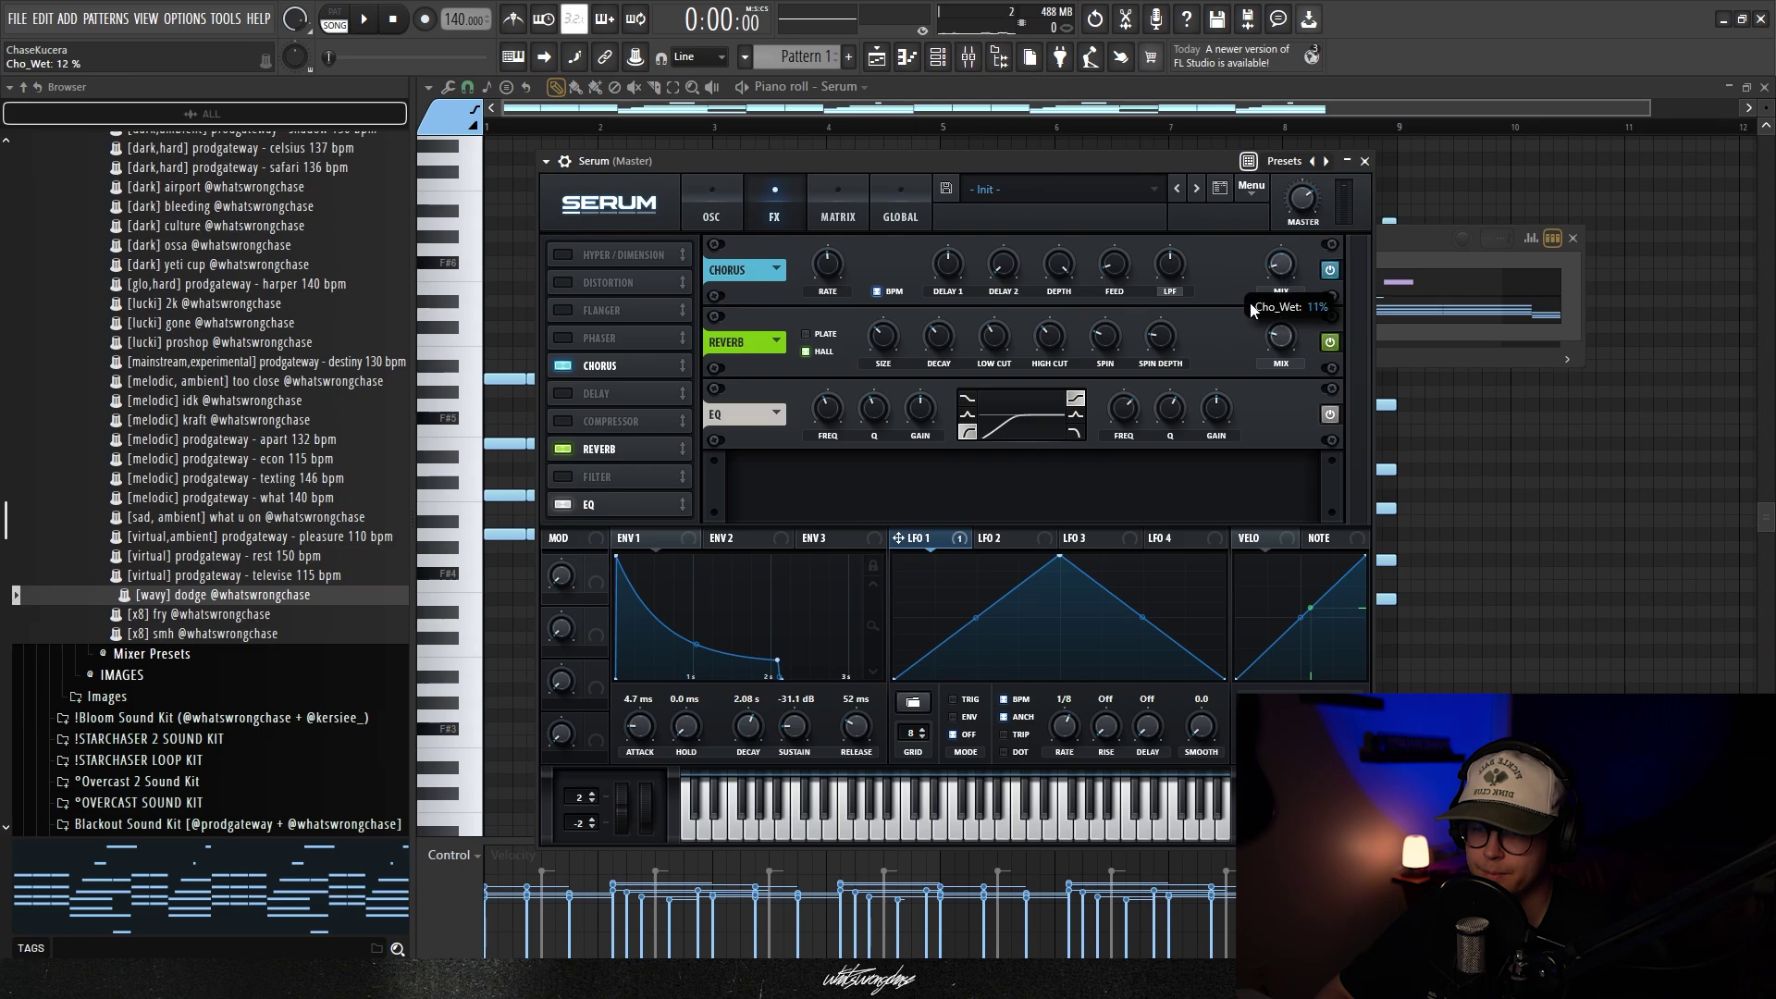
pyautogui.press('space')
pyautogui.moveTo(1281, 266); pyautogui.dragTo(1292, 236)
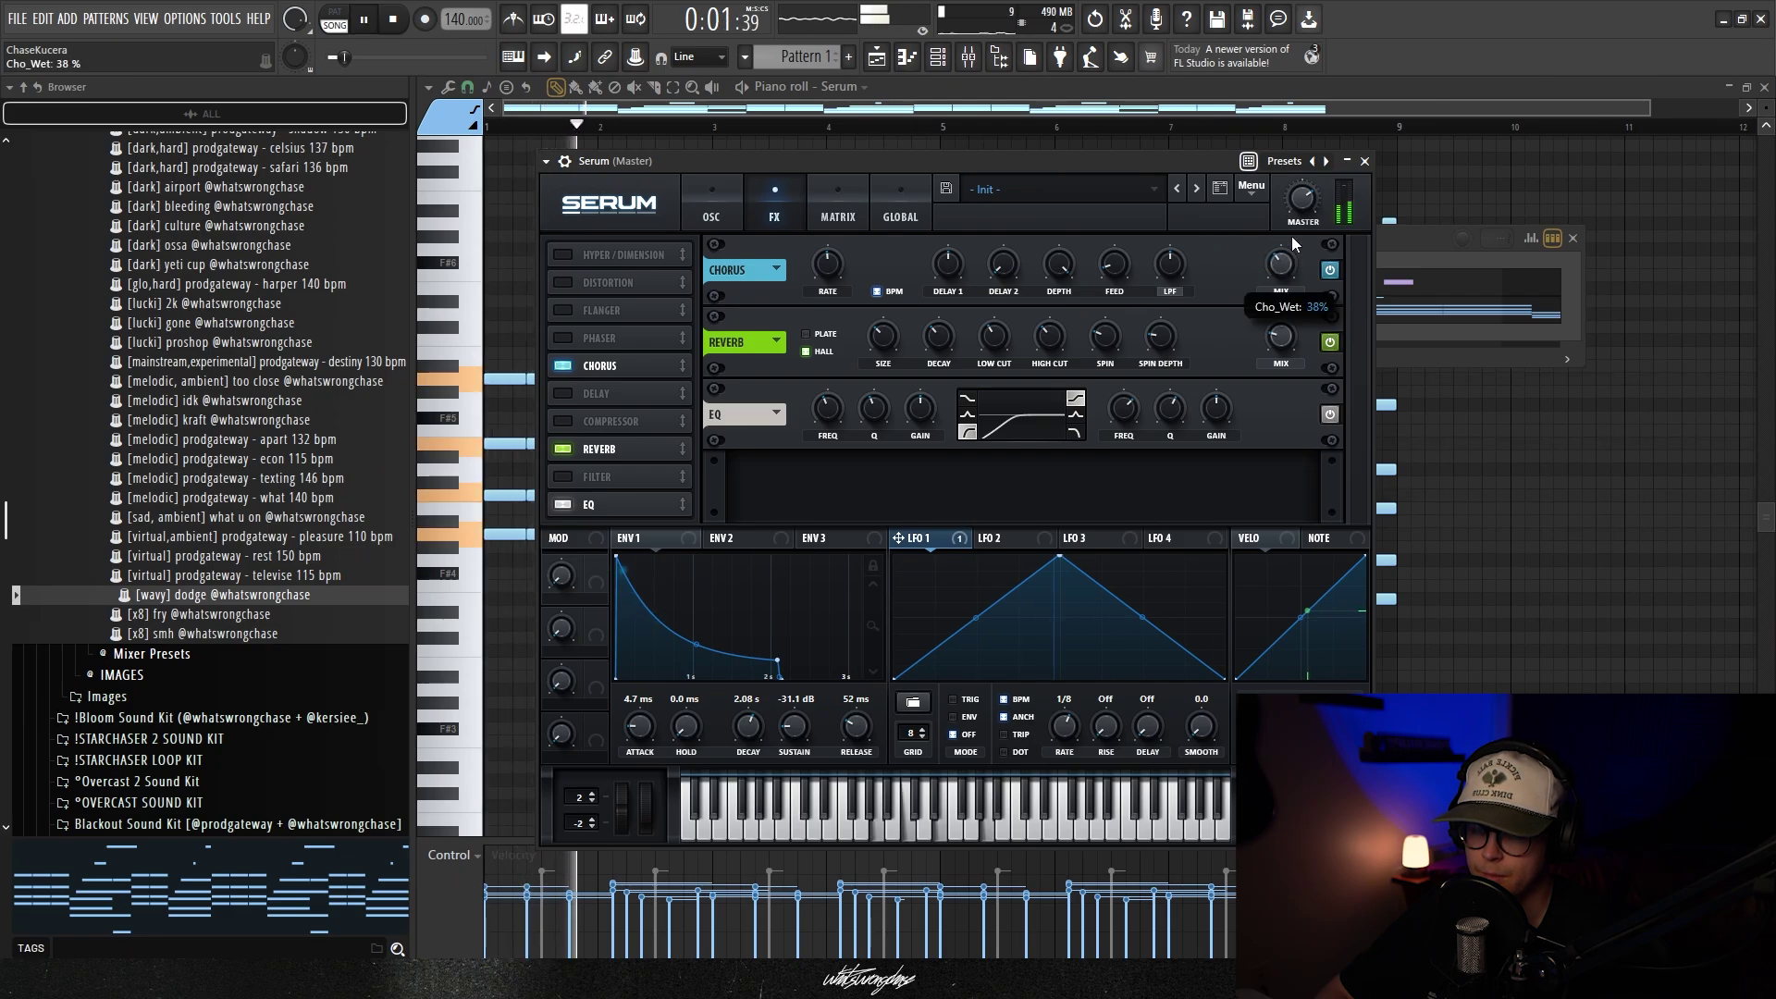
pyautogui.rightClick(828, 264)
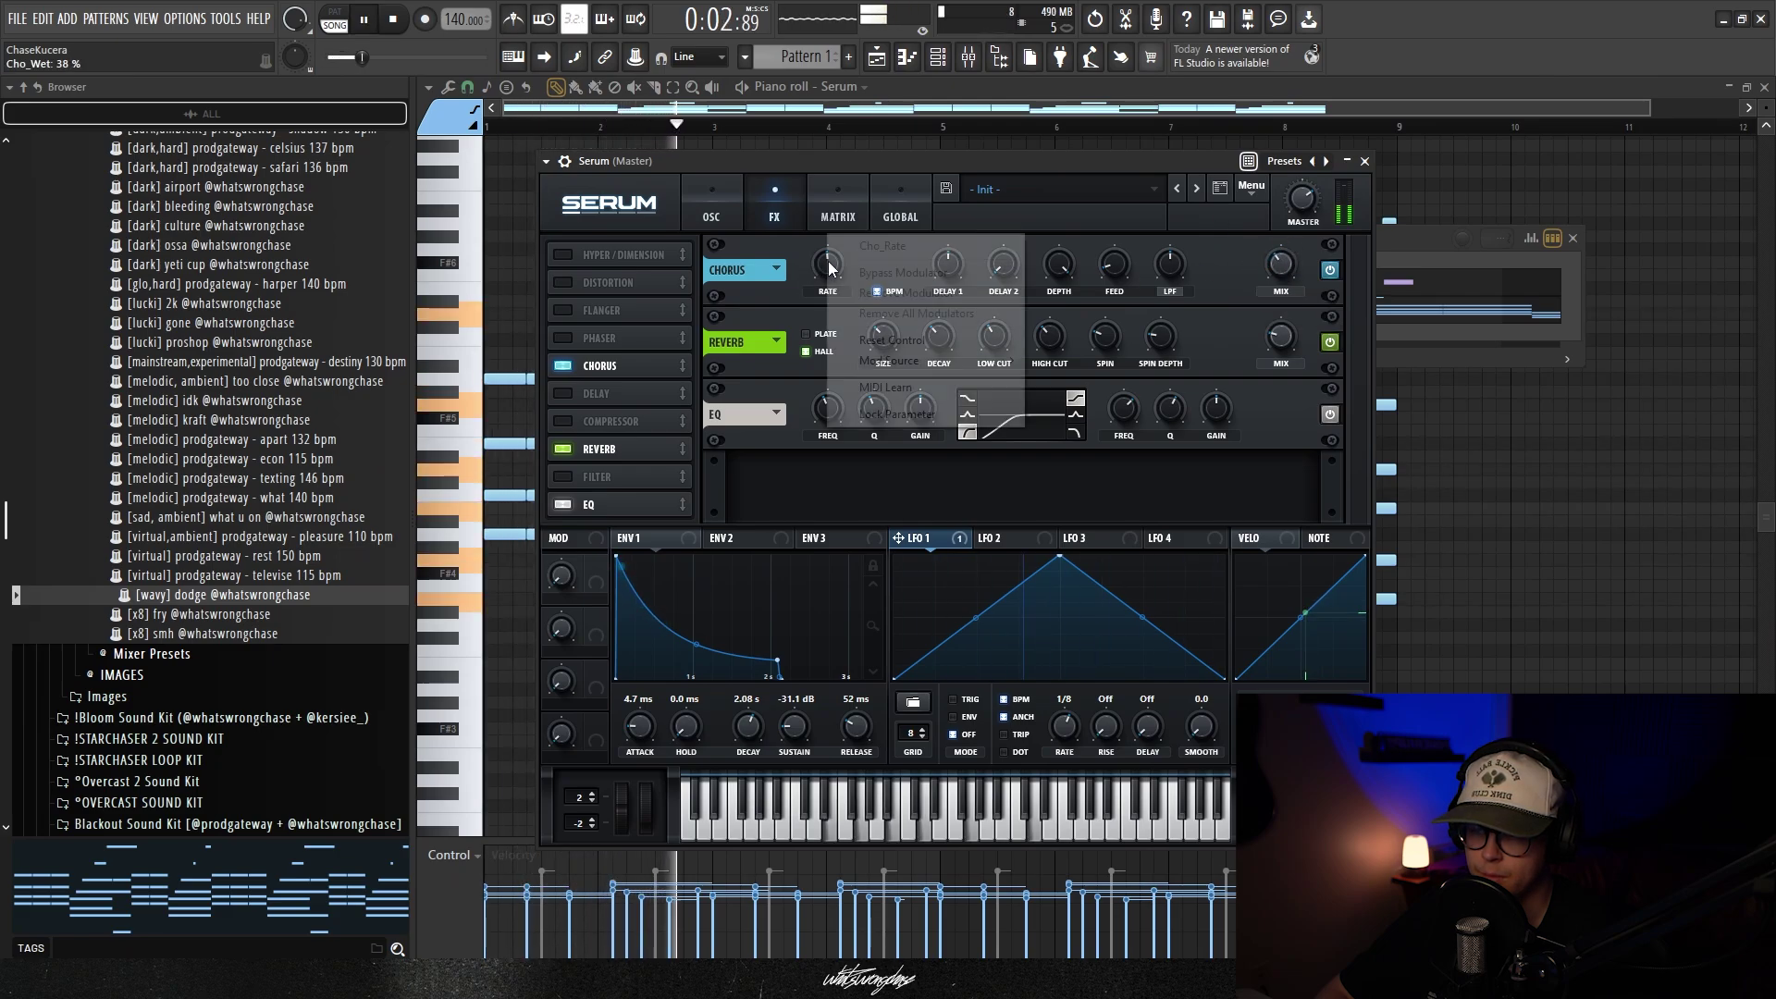
pyautogui.click(890, 340)
pyautogui.moveTo(1297, 264); pyautogui.dragTo(1269, 277)
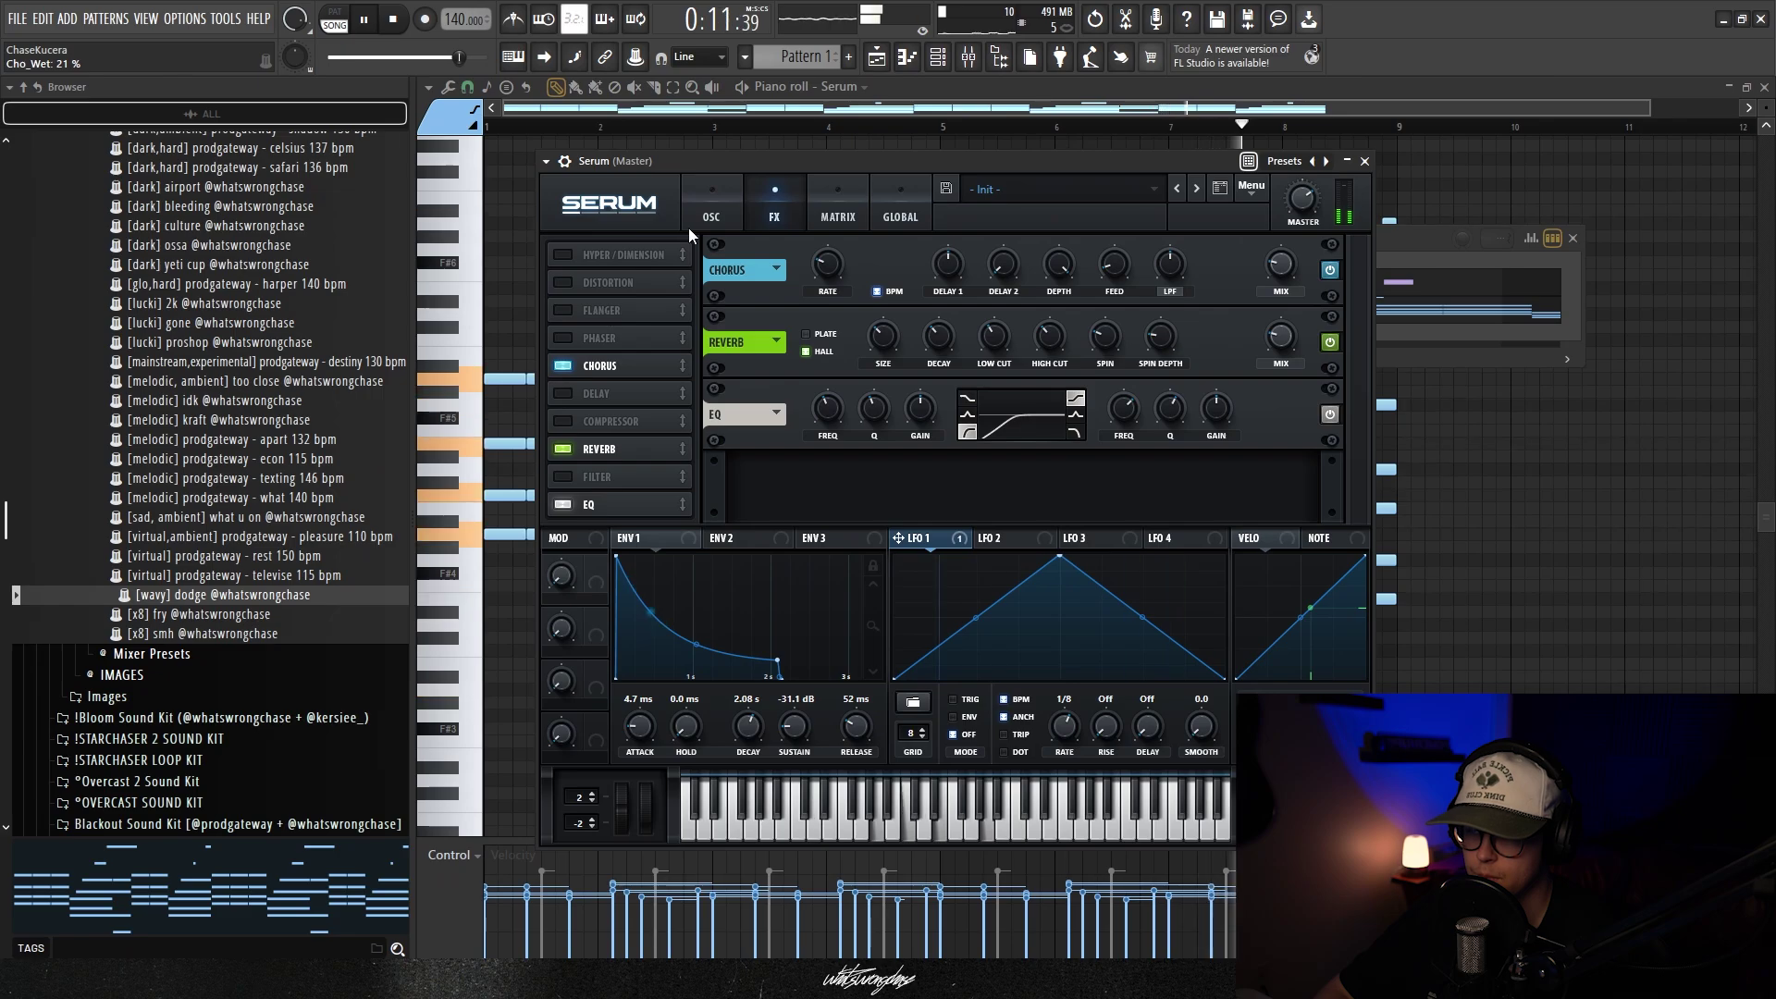
# Enable the Hyper/Dimension effect and lower the Hyper mix to 19%
pyautogui.click(561, 255)
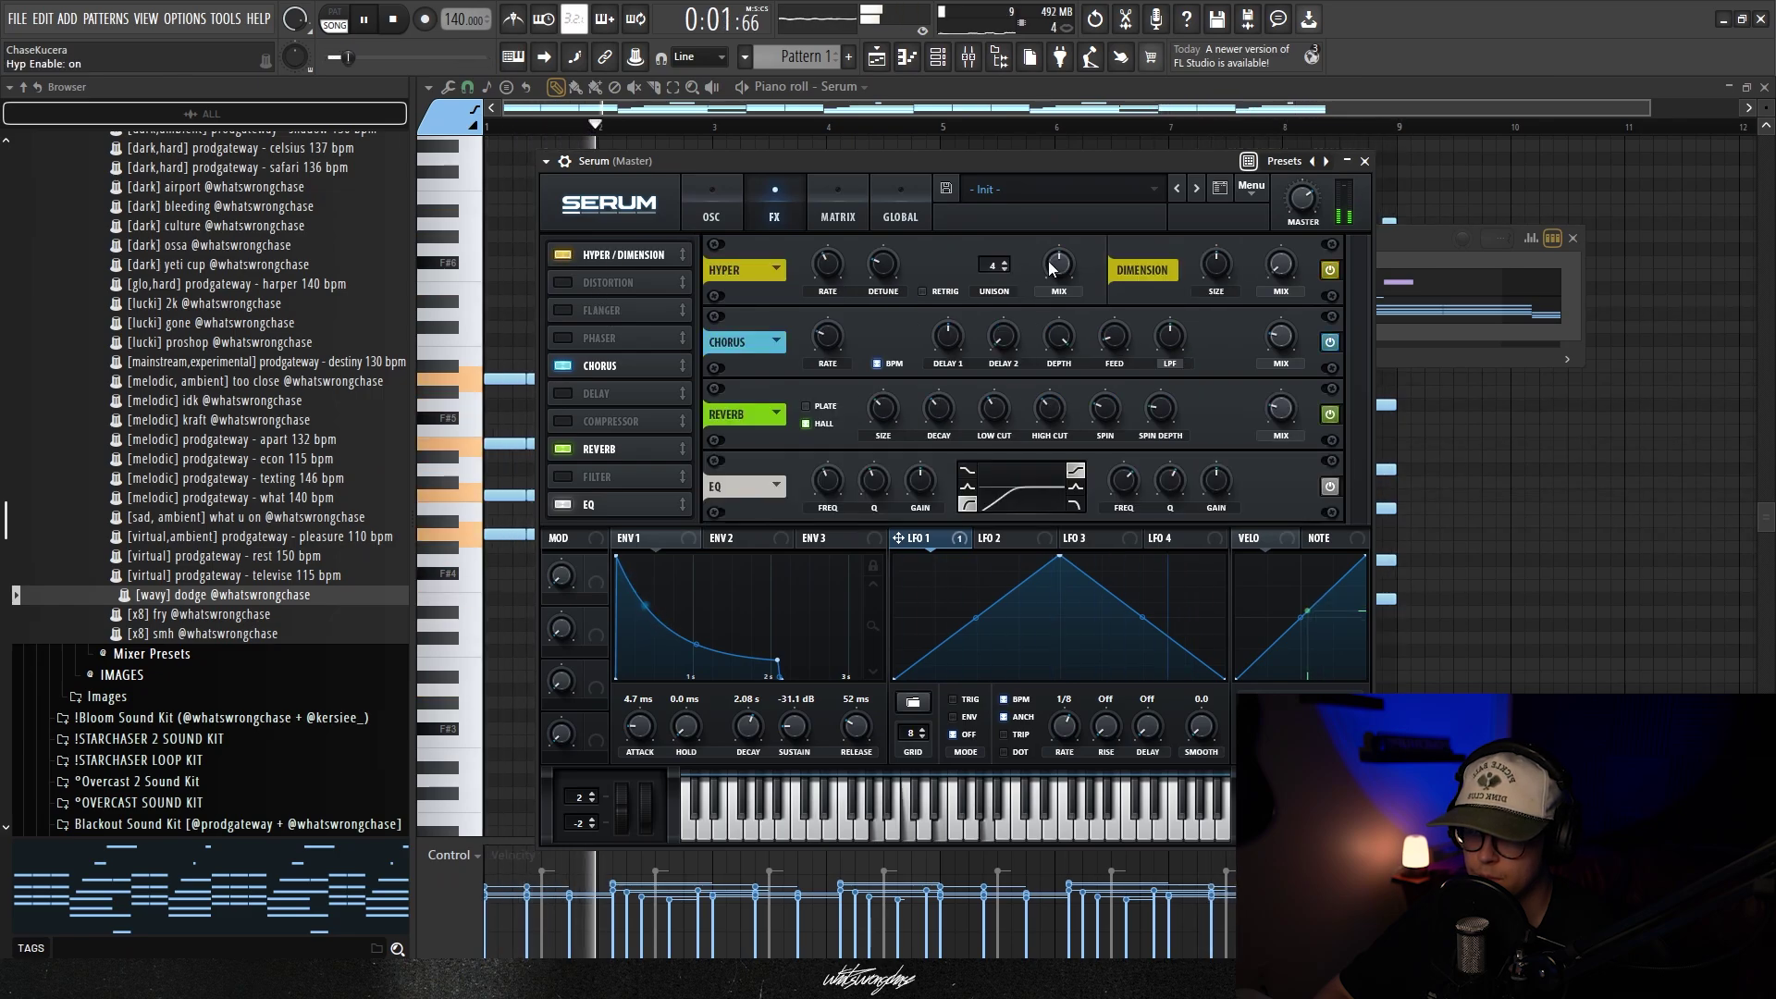
pyautogui.moveTo(1052, 268); pyautogui.dragTo(1035, 285)
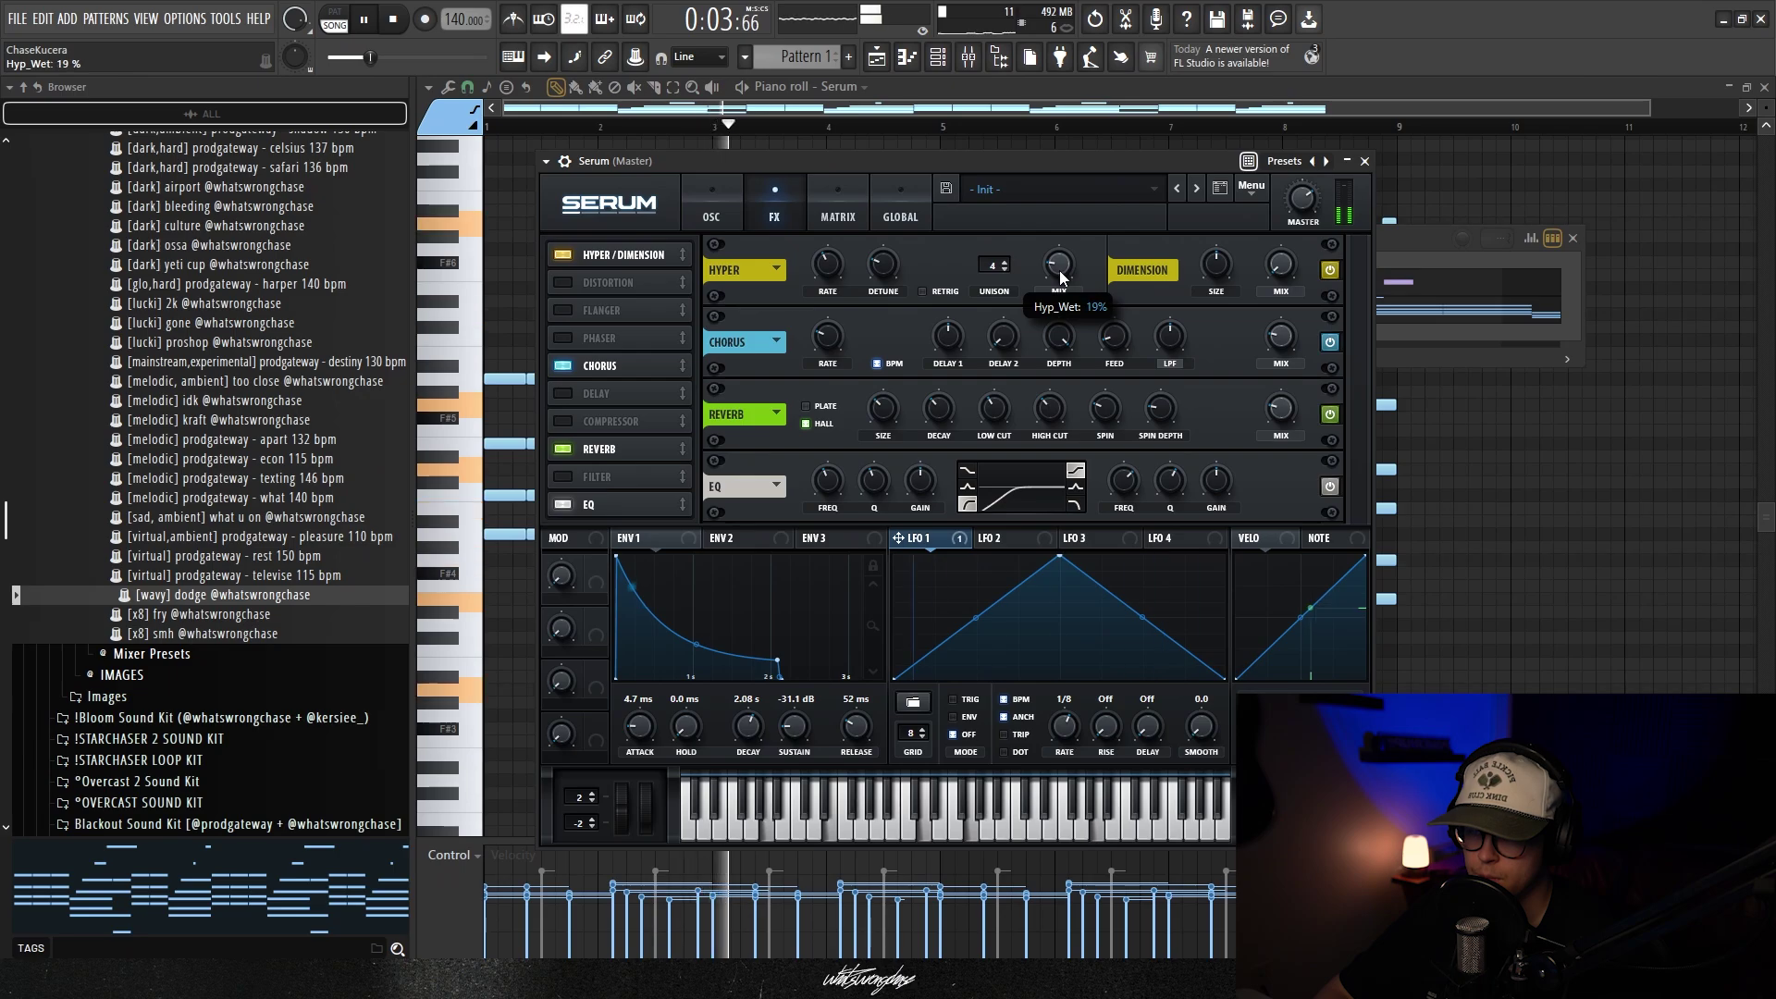
# Load the clouds - synth sample into the noise oscillator and balance its level at 58% against the melody
pyautogui.click(712, 203)
pyautogui.moveTo(762, 165); pyautogui.dragTo(776, 148)
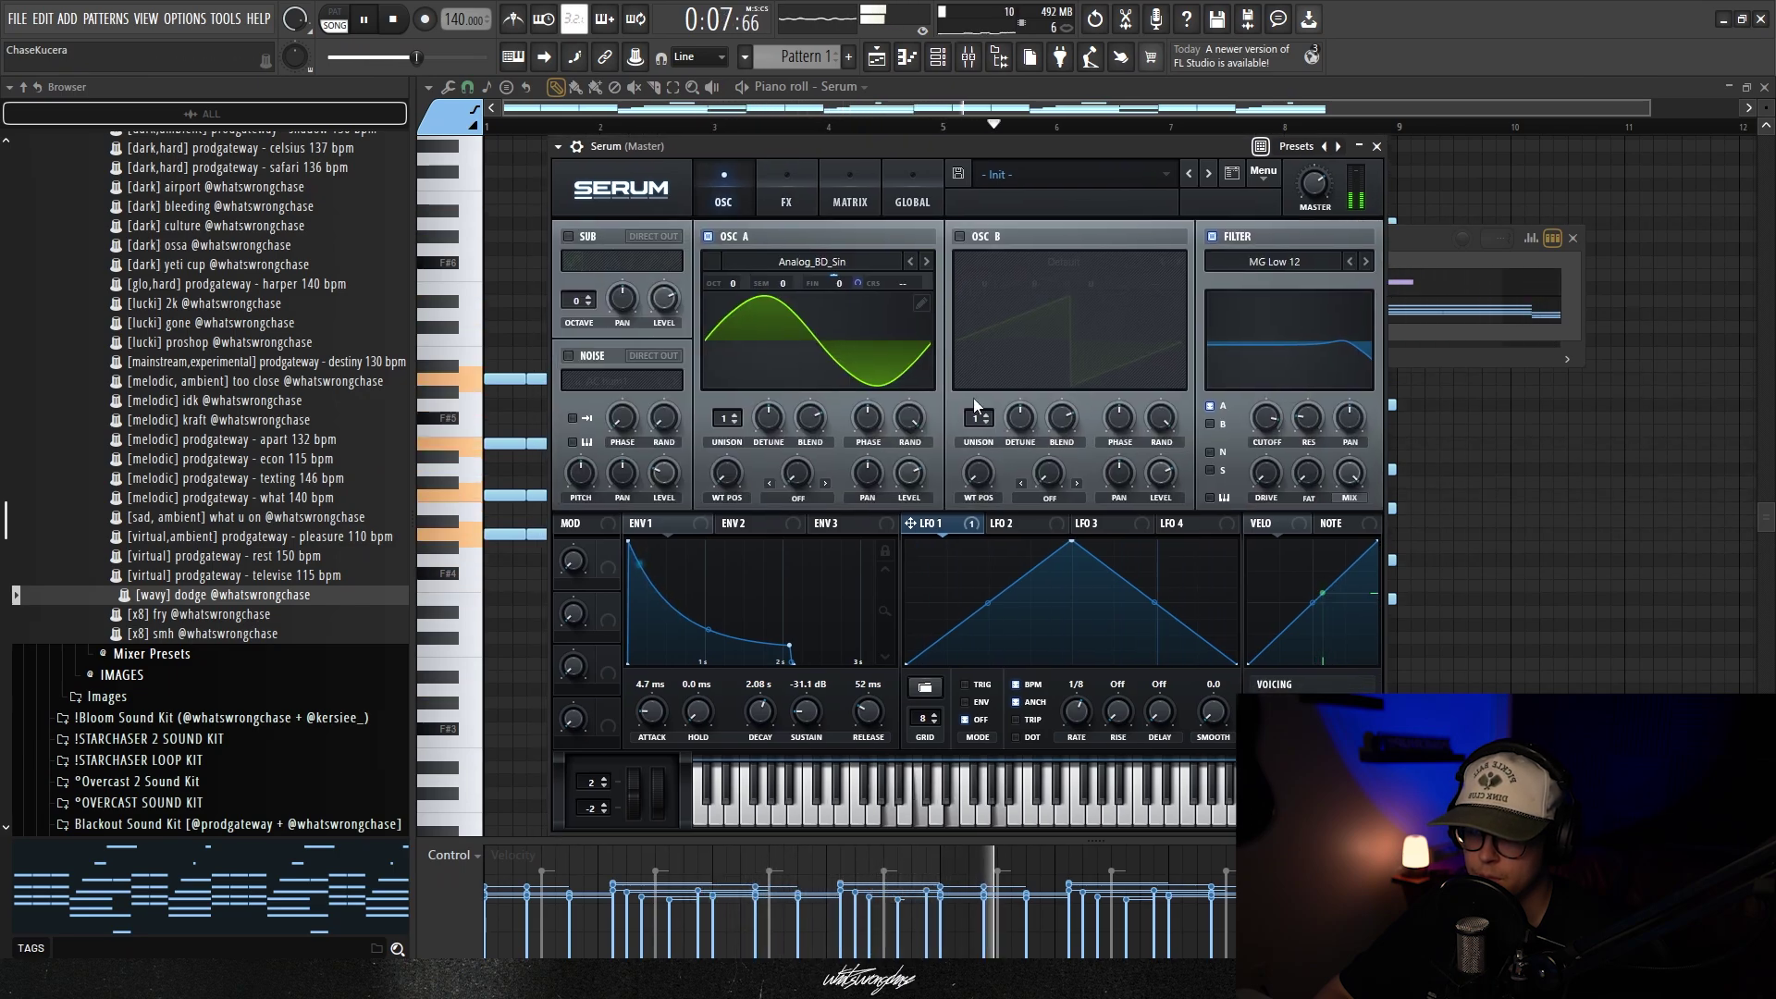
pyautogui.press('space')
pyautogui.scroll(10, 195, 566)
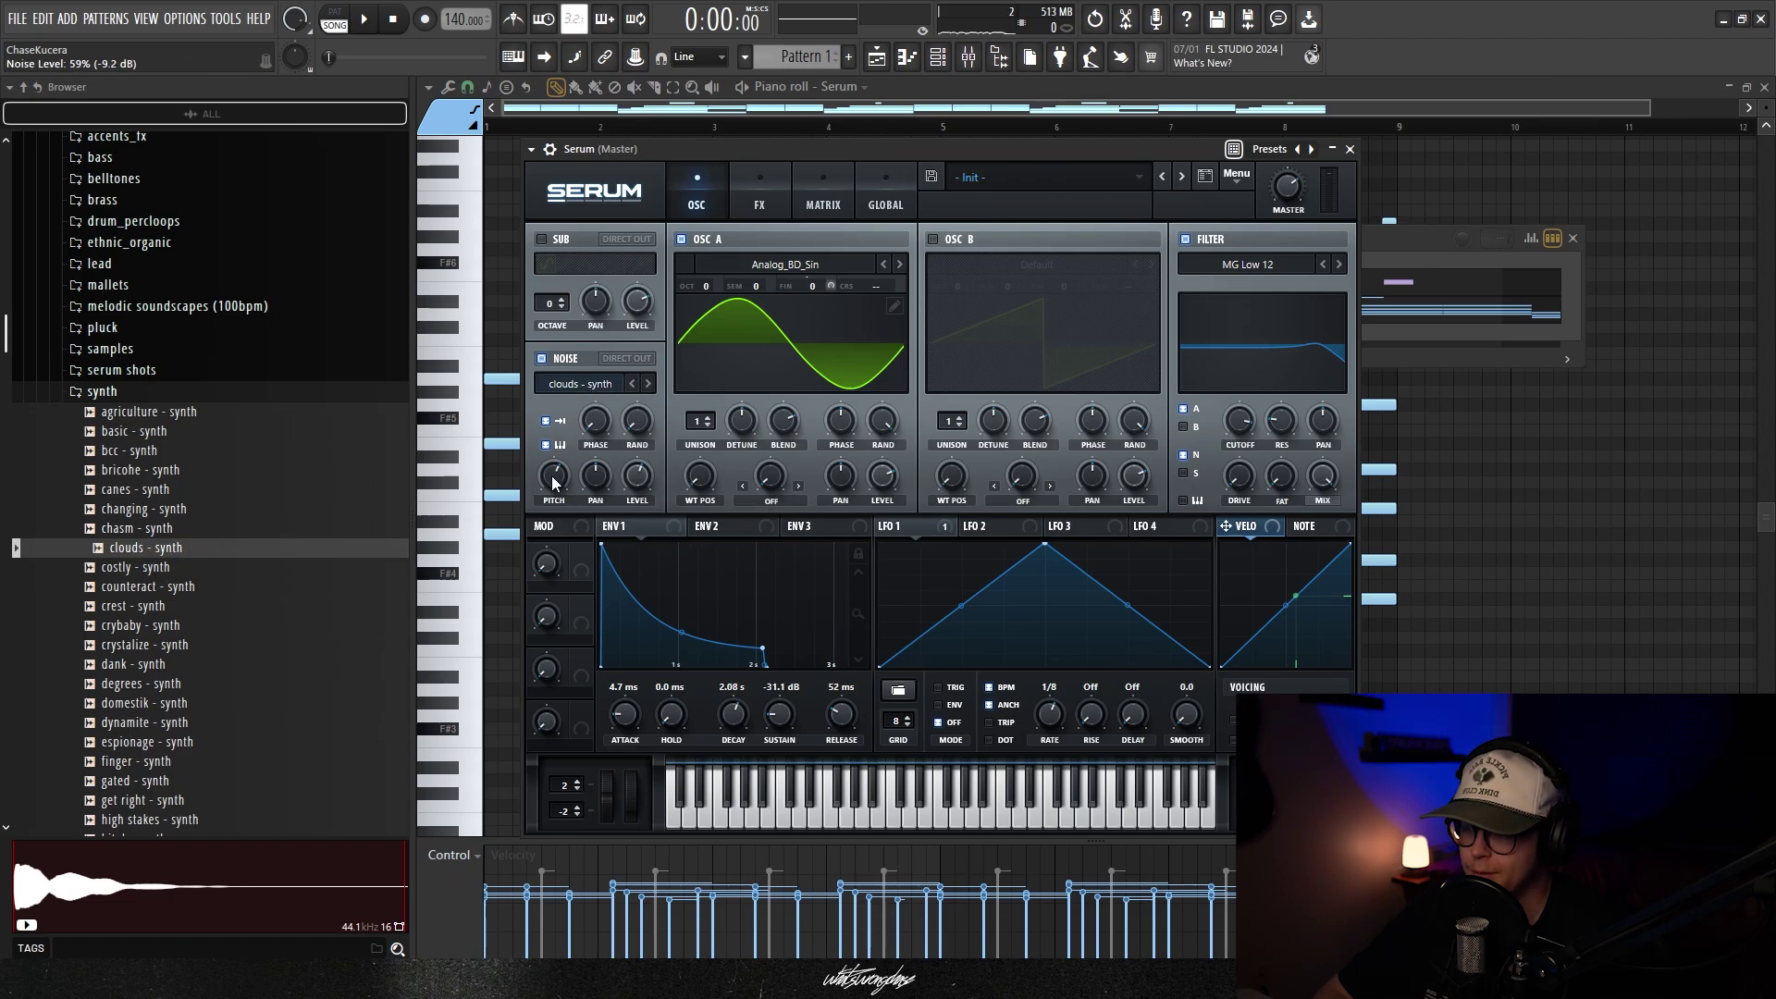
pyautogui.scroll(1, 621, 477)
pyautogui.moveTo(796, 141); pyautogui.dragTo(793, 143)
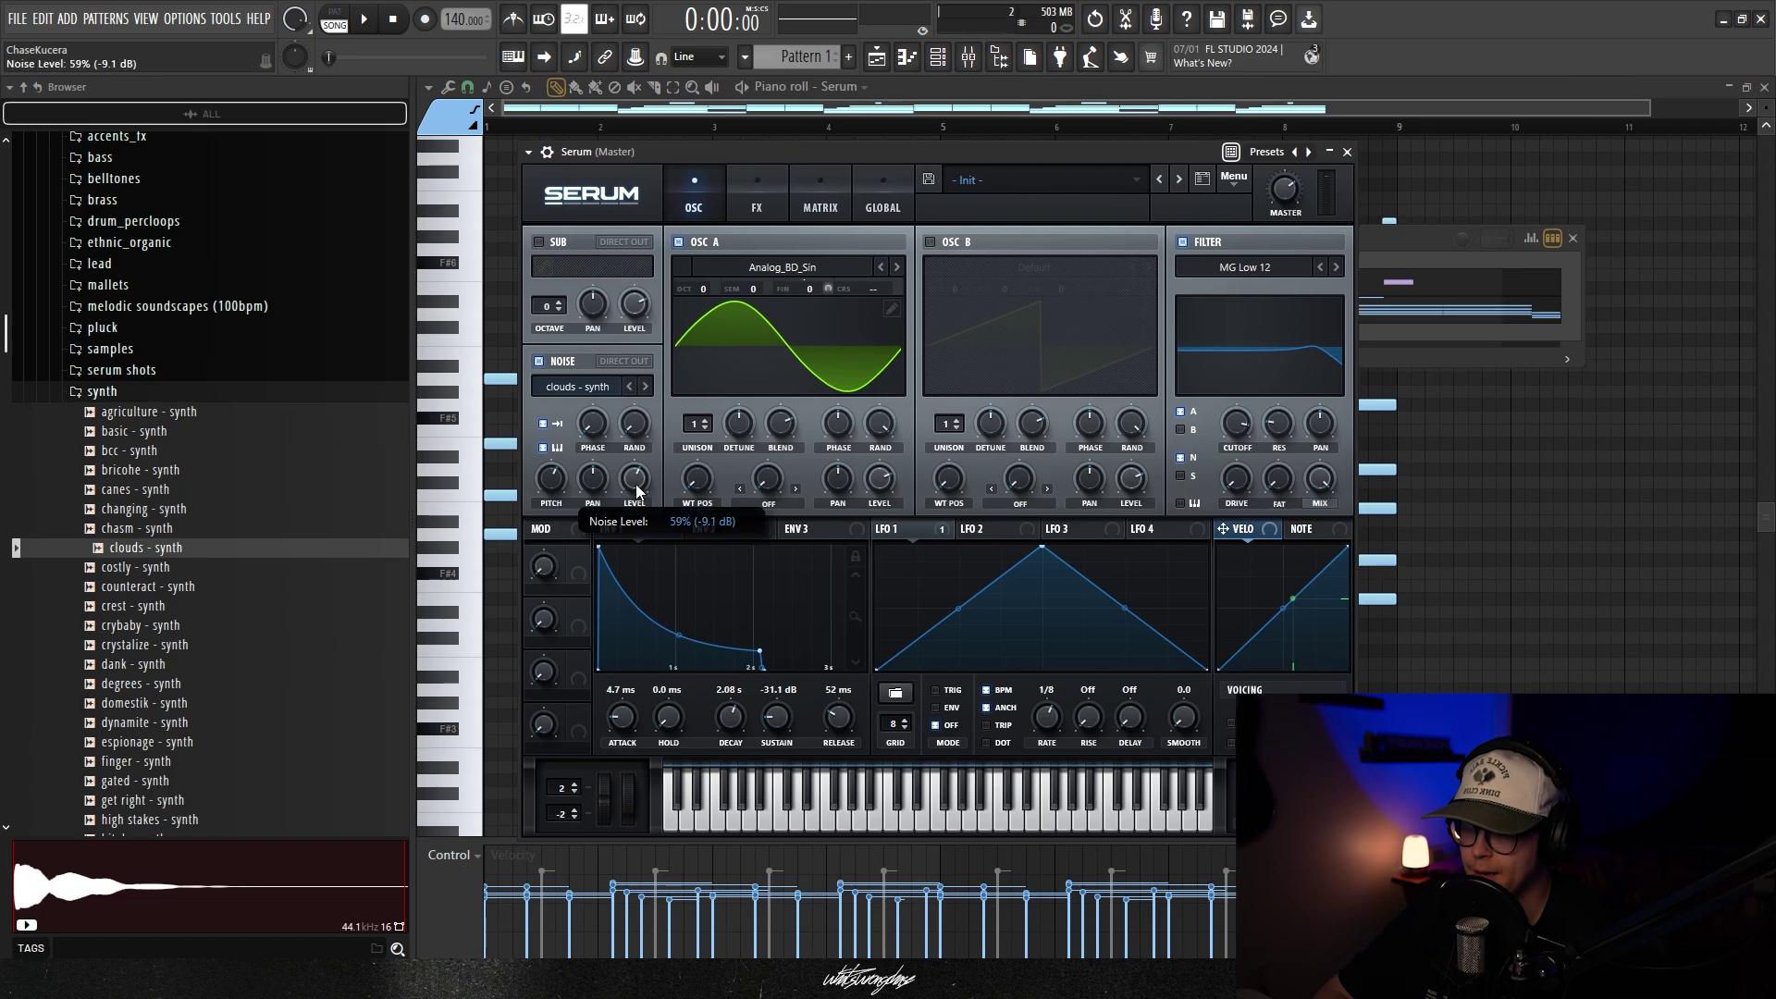
pyautogui.press('space')
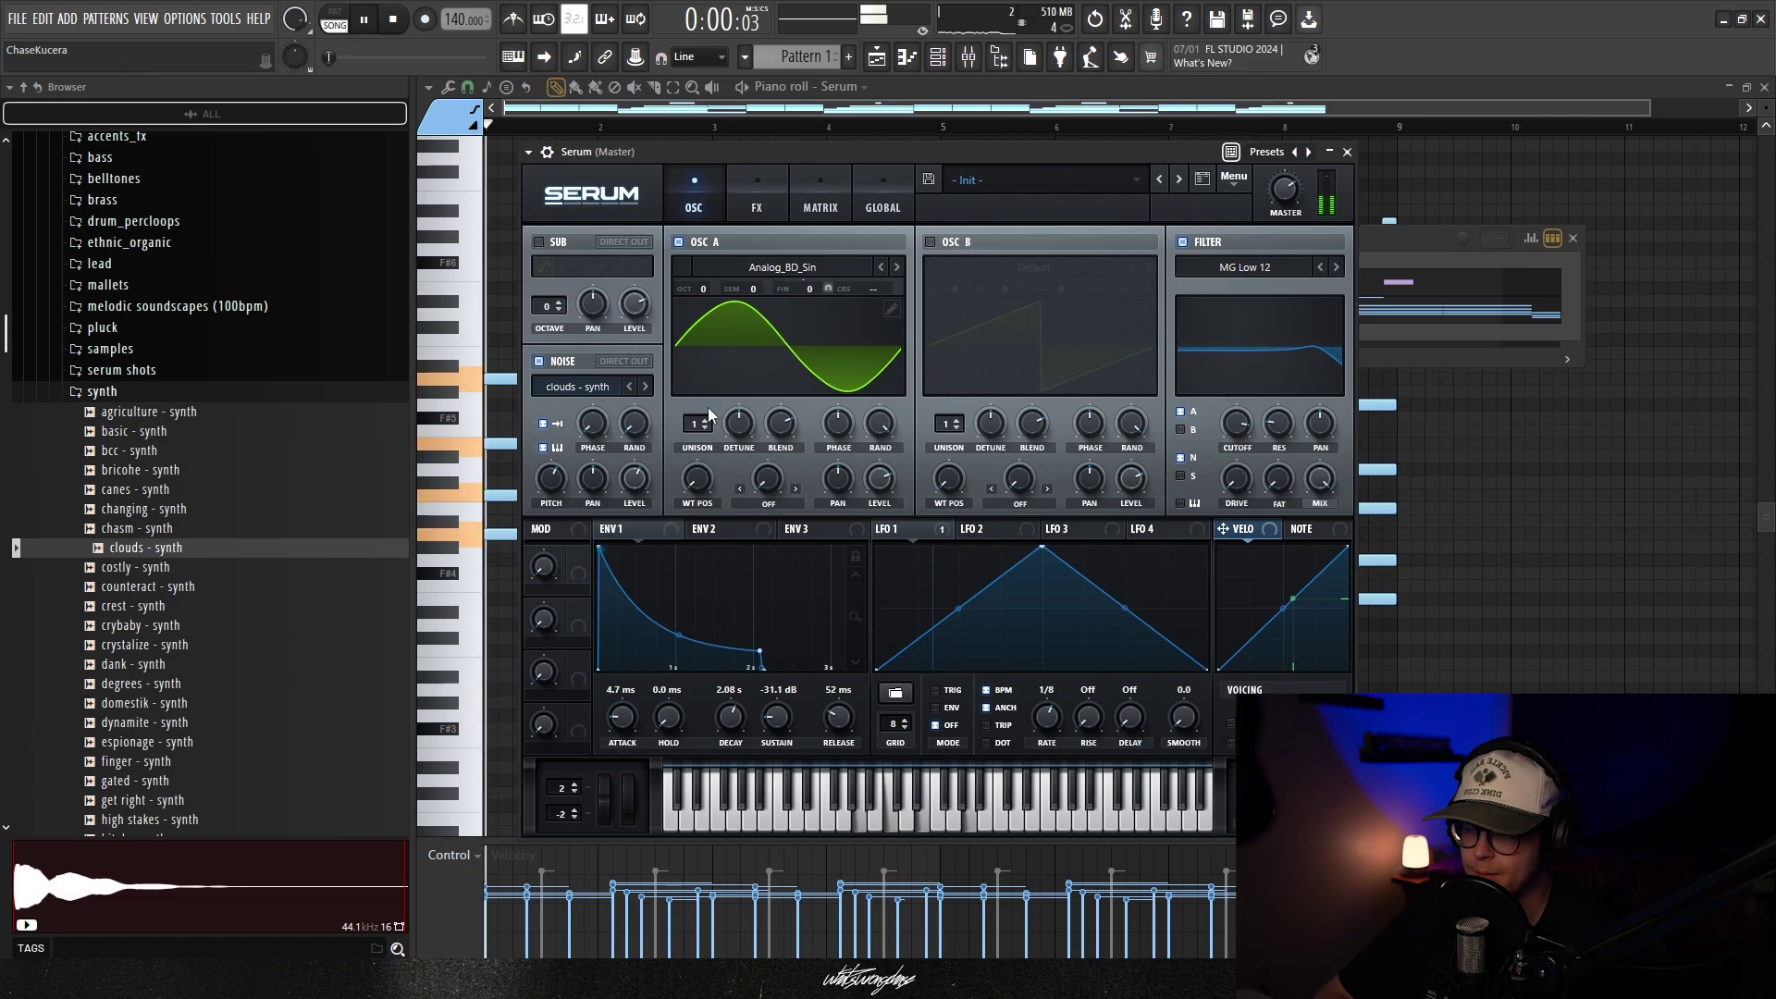
pyautogui.scroll(8, 636, 477)
pyautogui.scroll(-10, 637, 479)
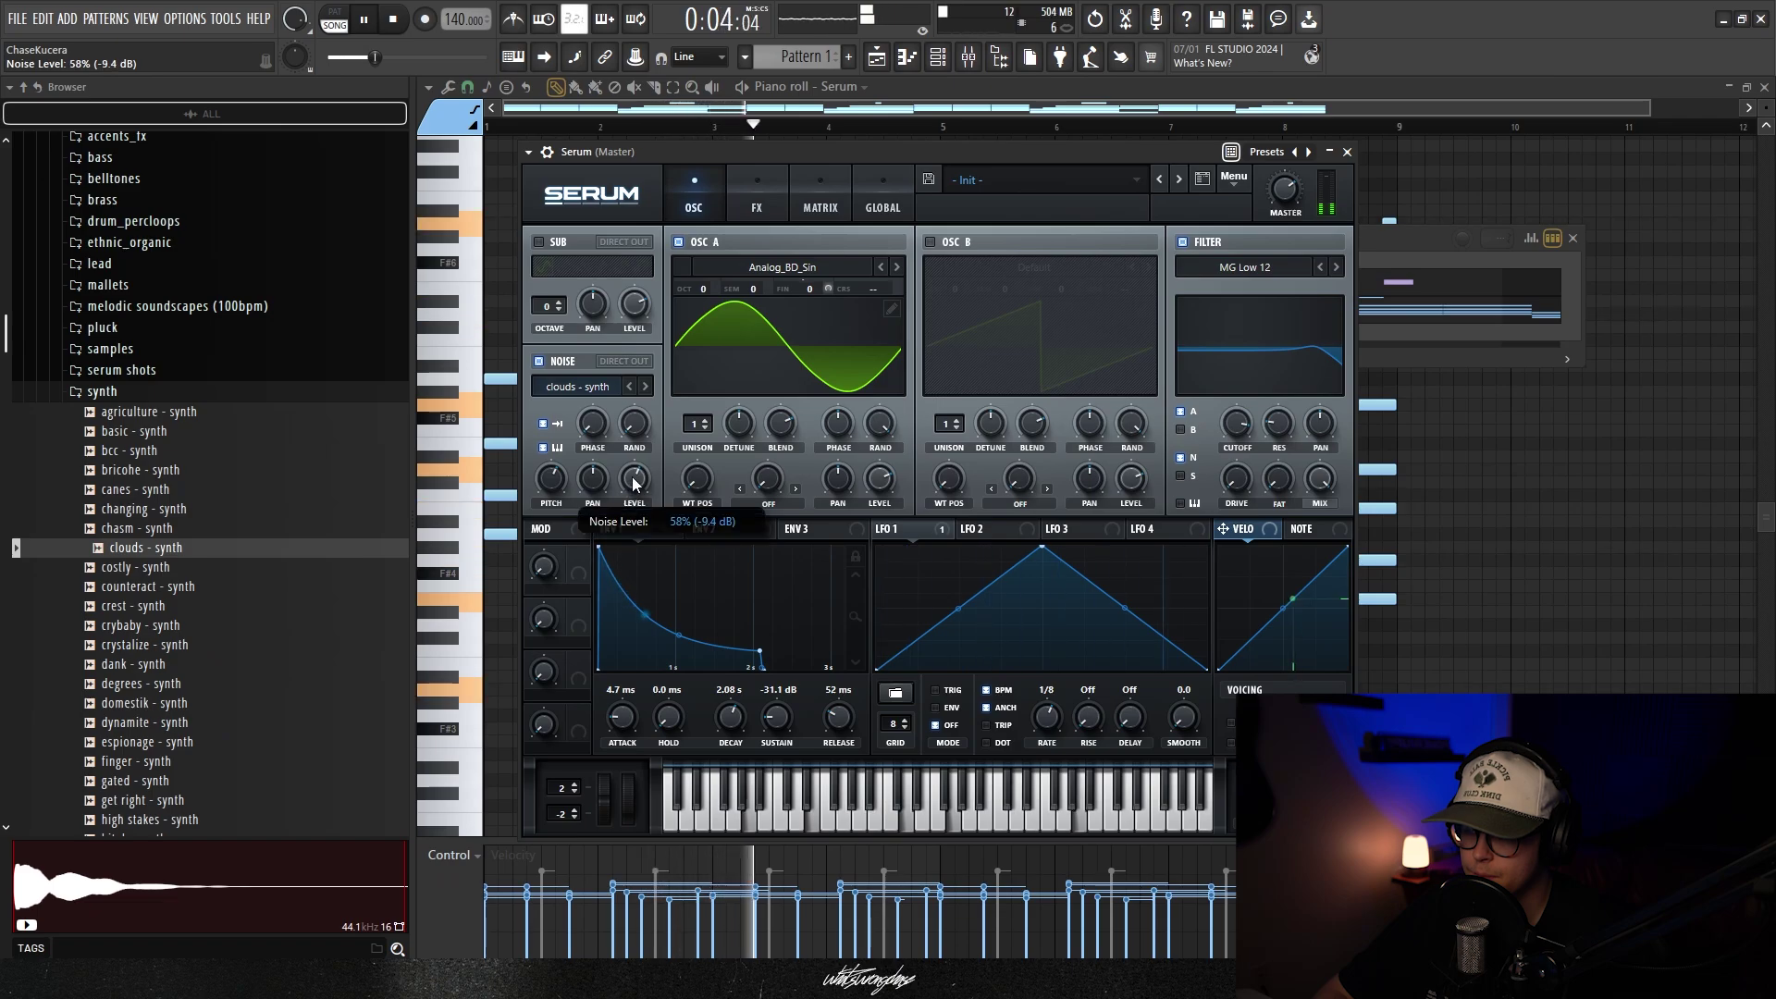
# Enable the Delay effect in ping-pong mode and set its filter to 2349 with a bandwidth of 2.7
pyautogui.click(757, 197)
pyautogui.moveTo(801, 163); pyautogui.dragTo(786, 165)
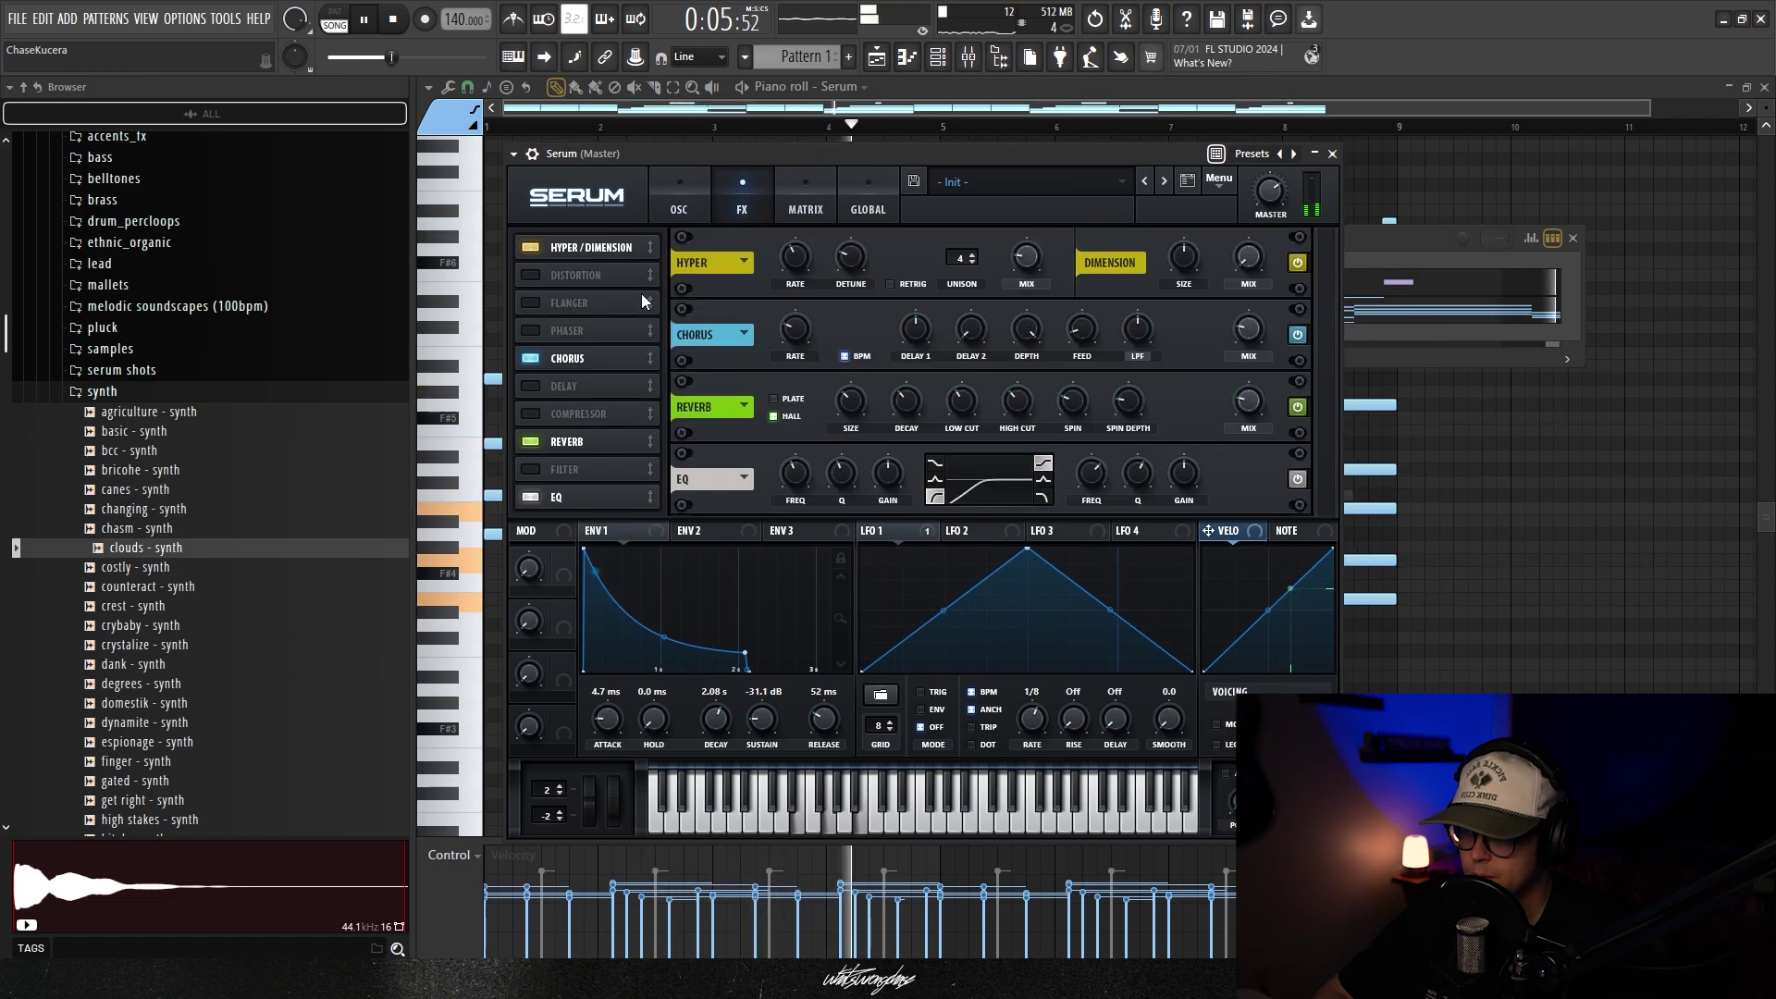
pyautogui.click(531, 387)
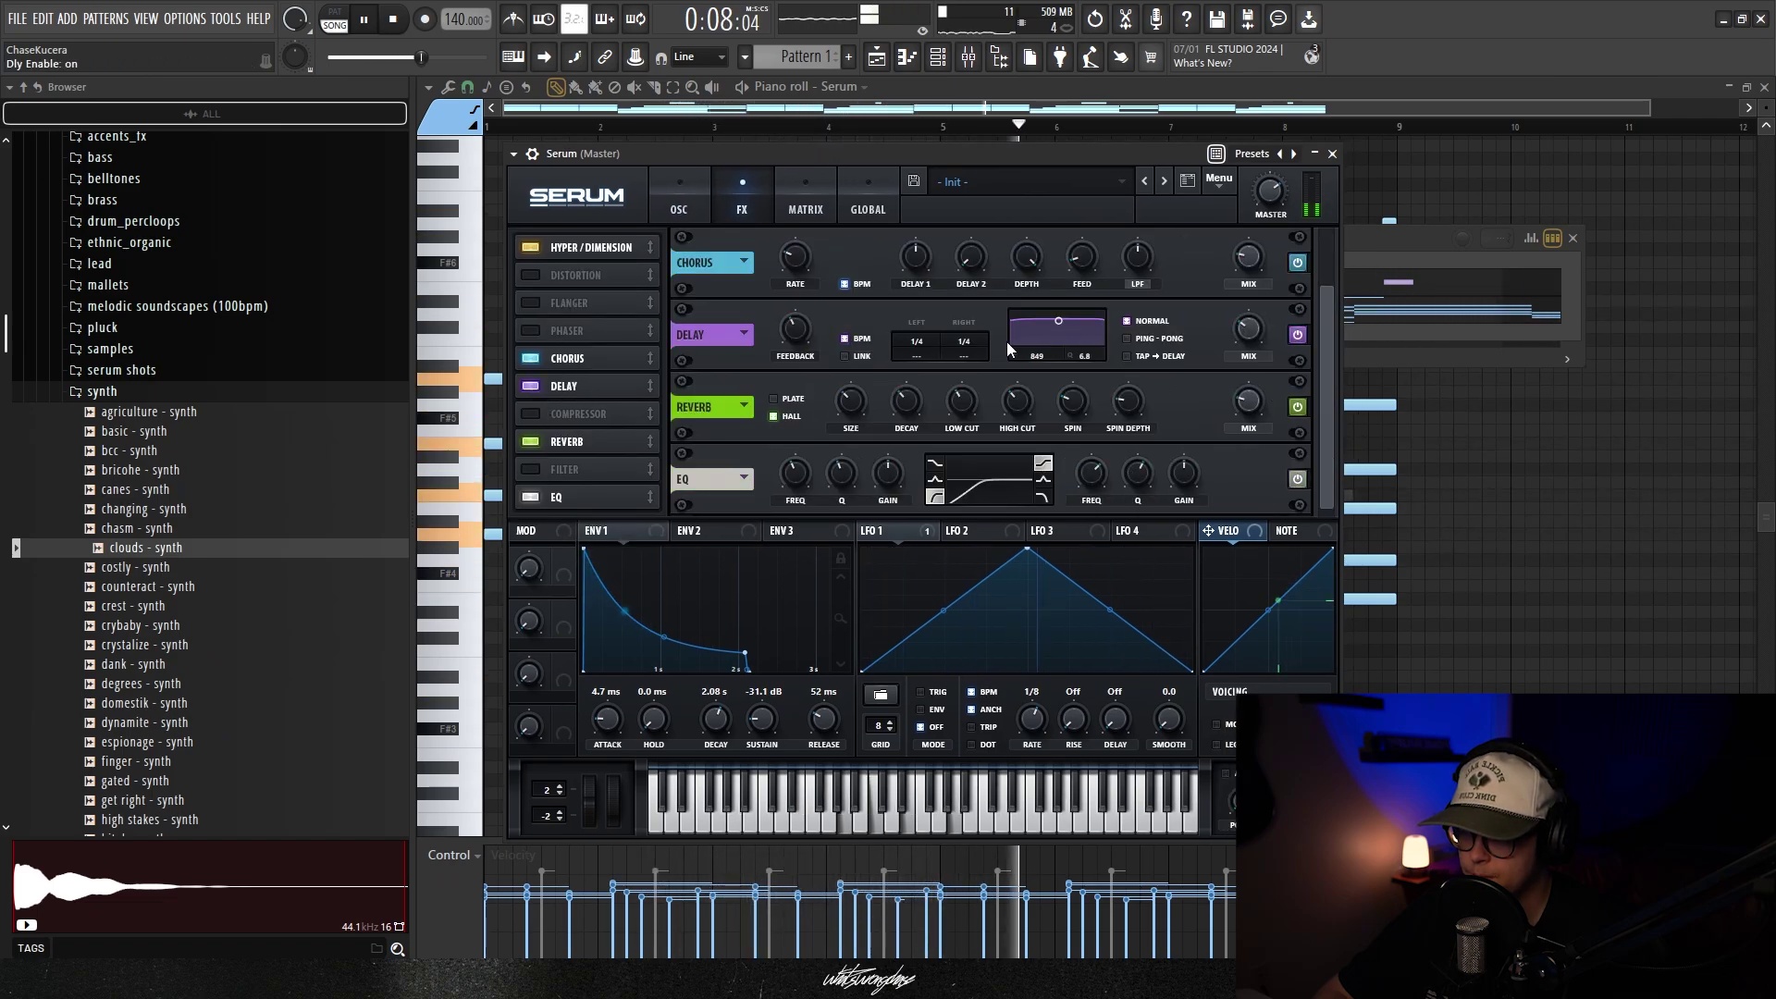
pyautogui.click(1128, 339)
pyautogui.moveTo(1068, 330); pyautogui.dragTo(1073, 338)
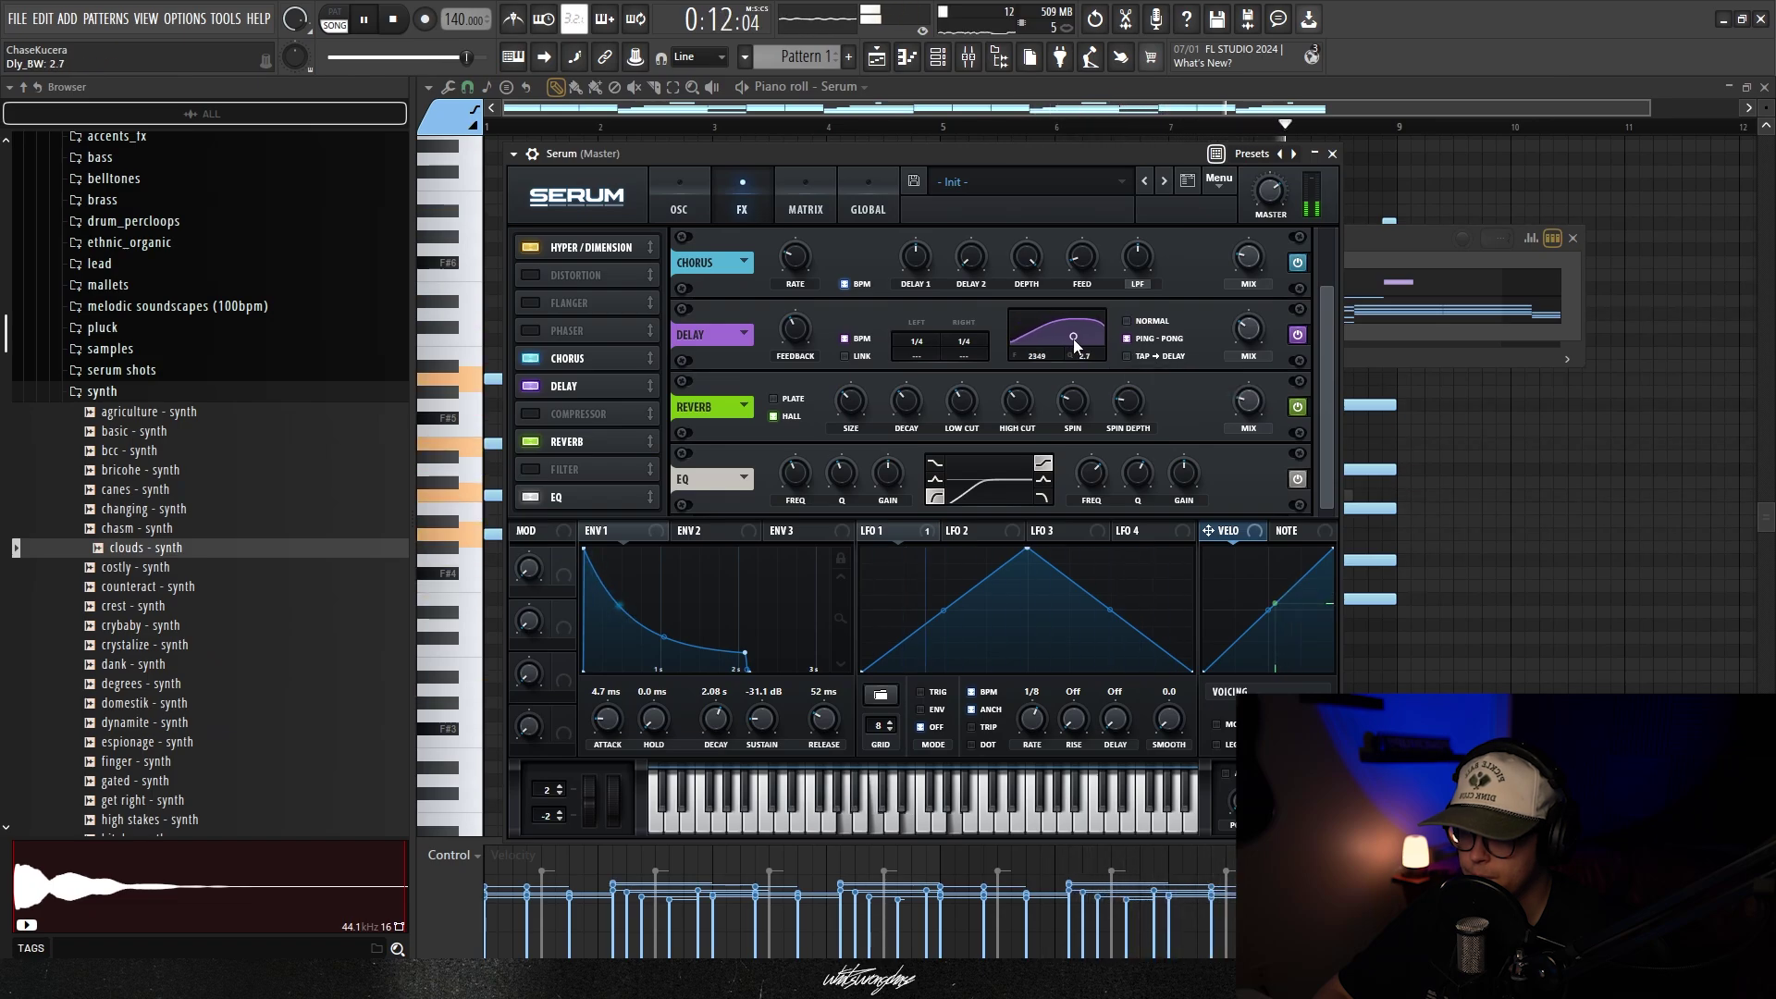
# Set the Delay feedback to 32% and fine-tune its mix by ear
pyautogui.moveTo(793, 336); pyautogui.dragTo(793, 340)
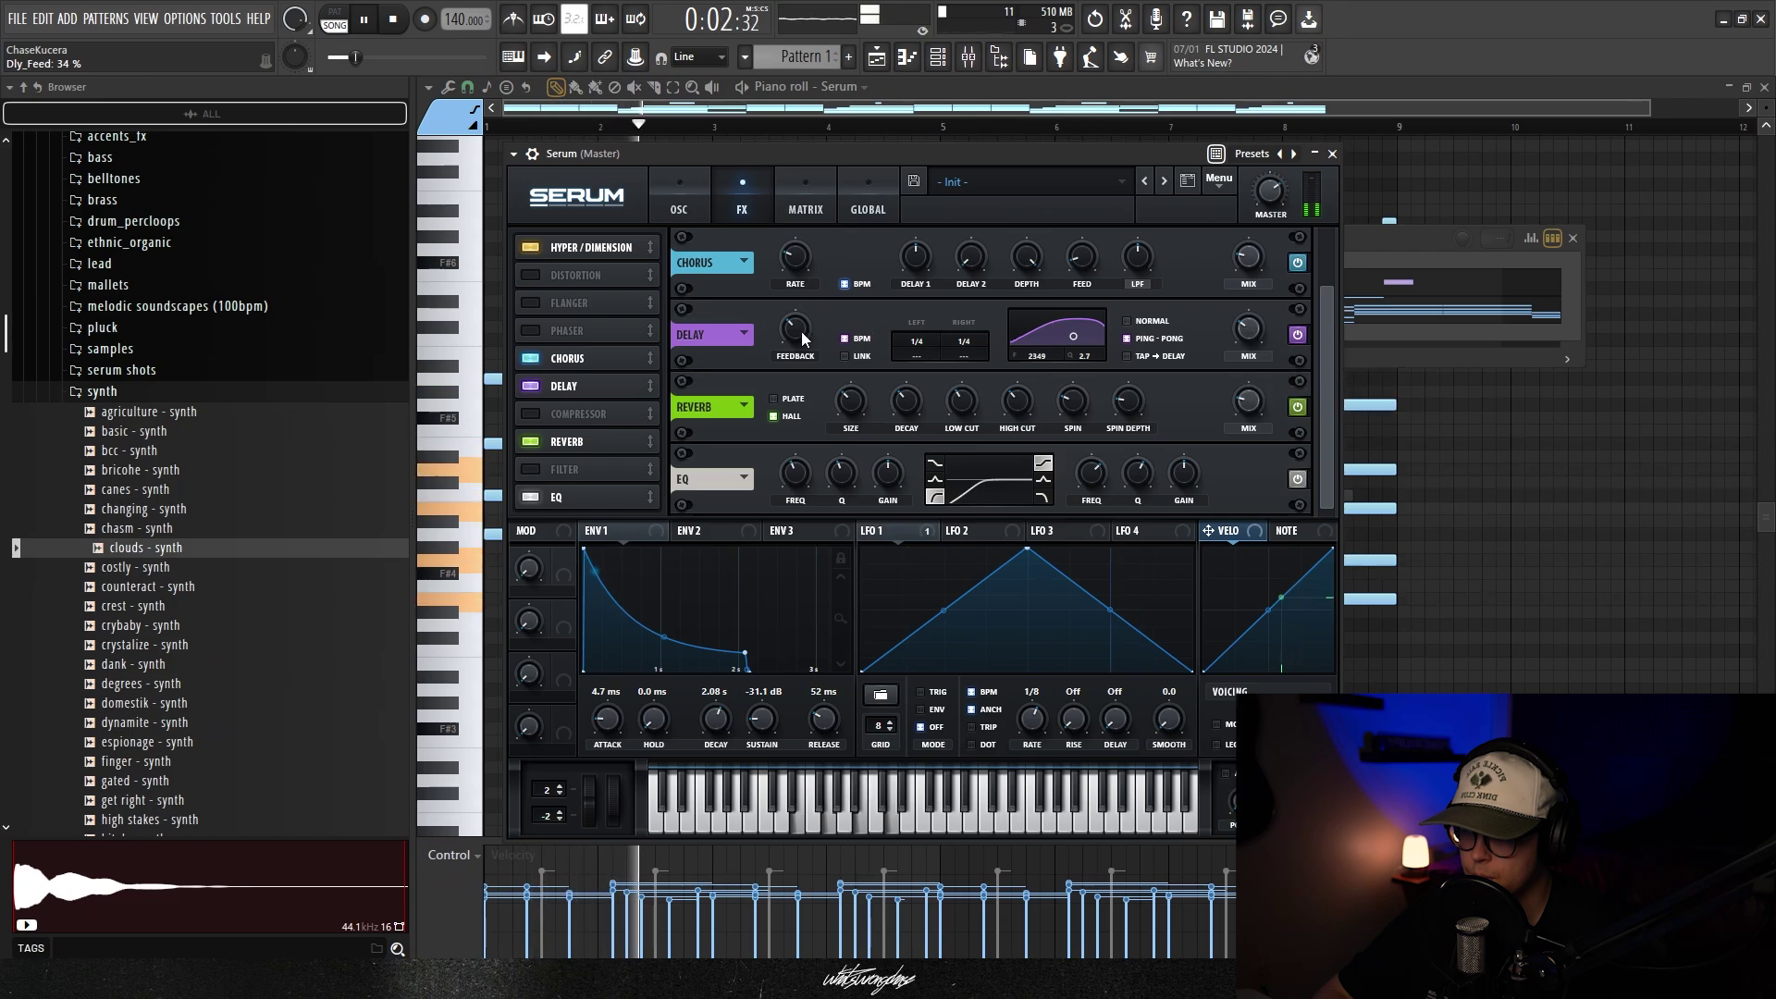
pyautogui.moveTo(801, 331); pyautogui.dragTo(783, 330)
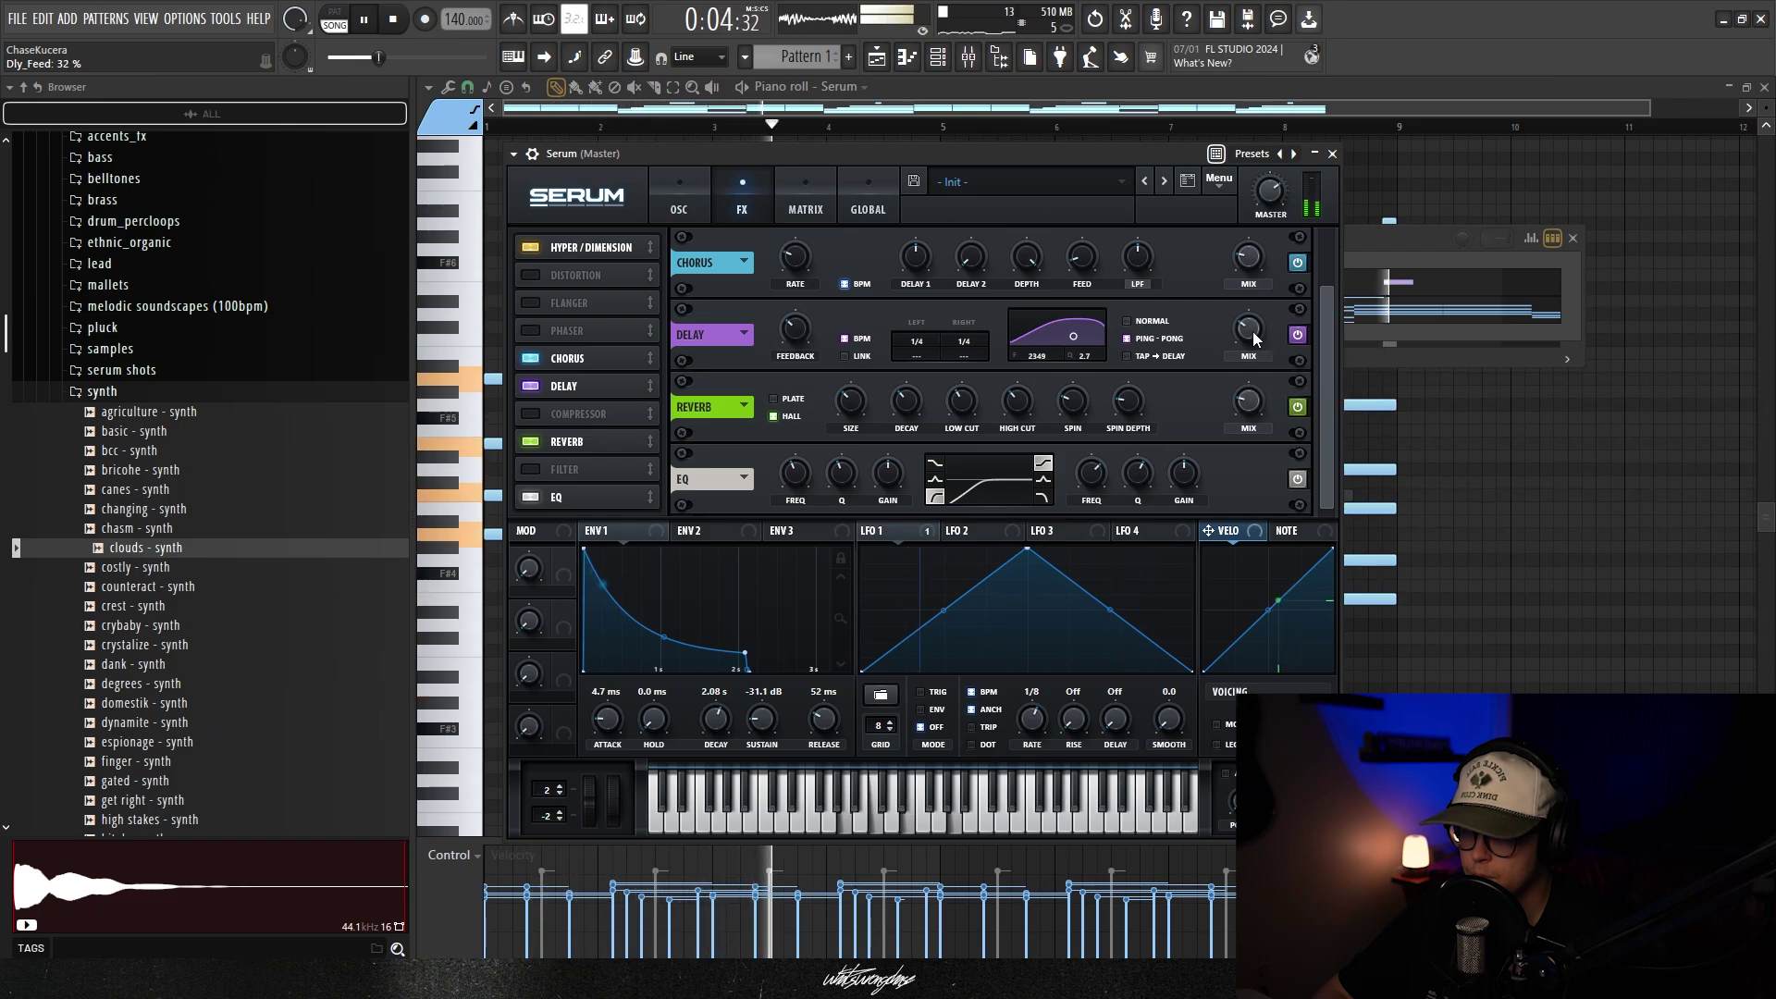
pyautogui.moveTo(1249, 329); pyautogui.dragTo(1249, 333)
# Return to the oscillator settings, audition the layered patch with the melody and stop playback
pyautogui.click(669, 187)
pyautogui.moveTo(843, 160); pyautogui.dragTo(840, 154)
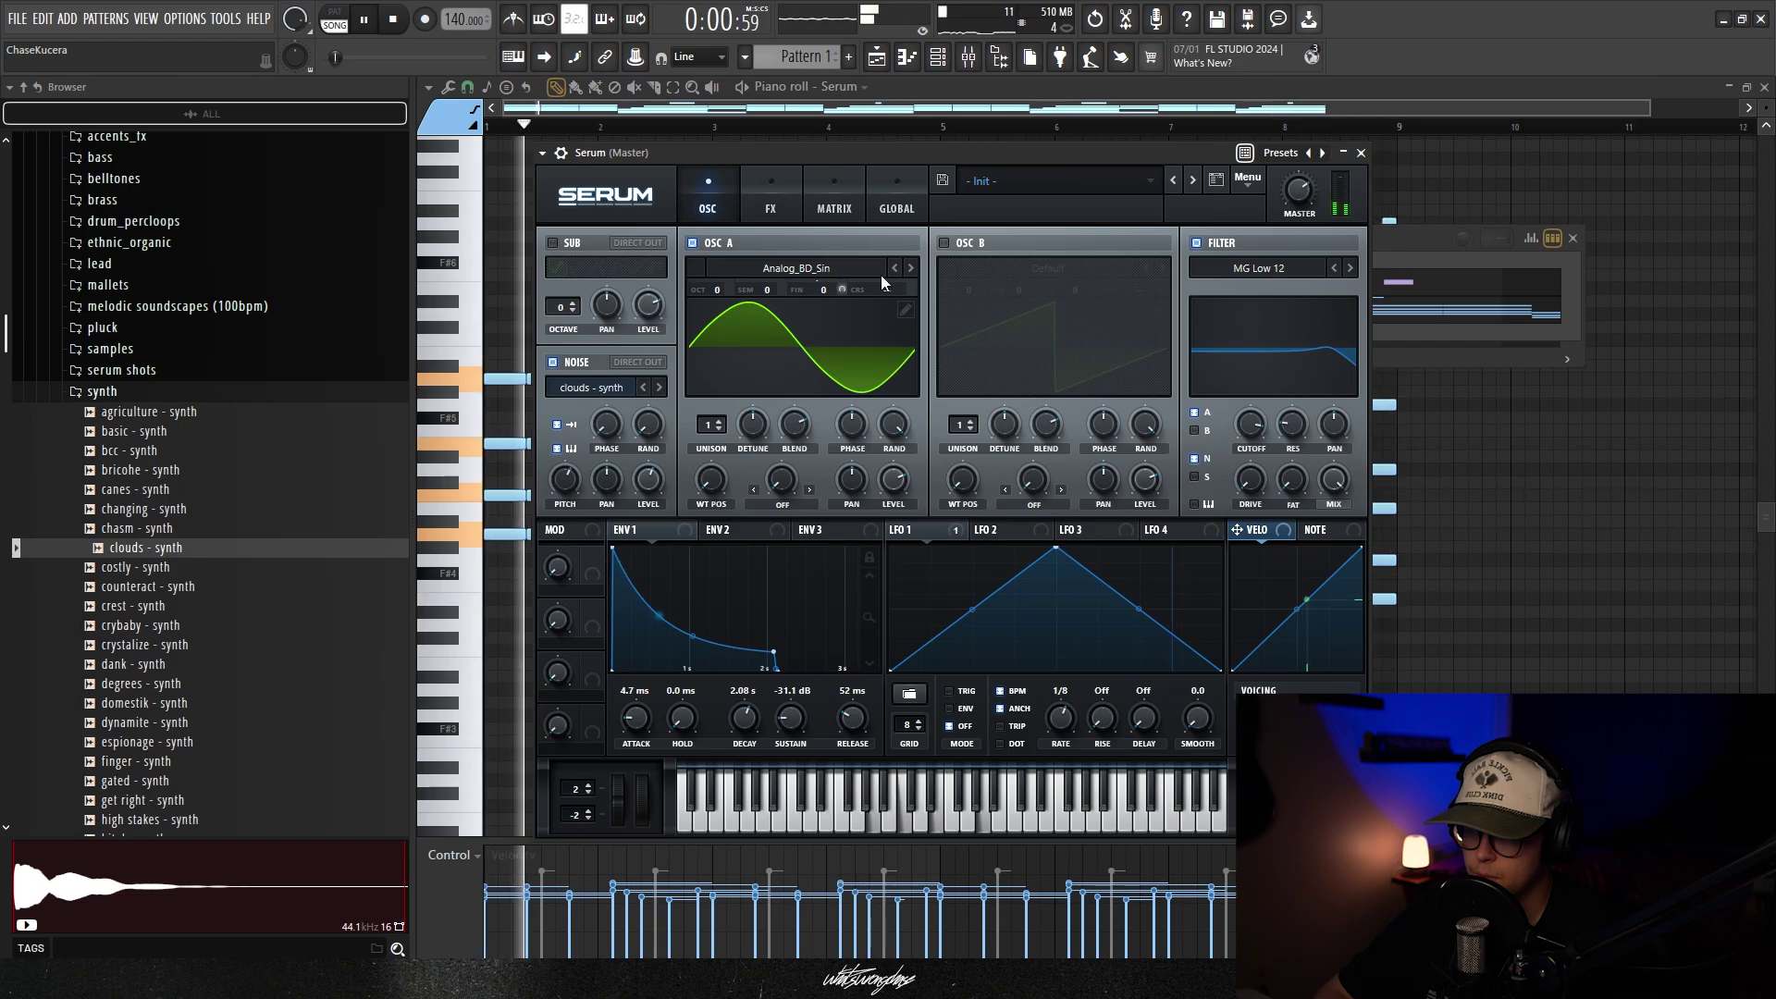
pyautogui.moveTo(930, 153); pyautogui.dragTo(926, 155)
pyautogui.press('space')
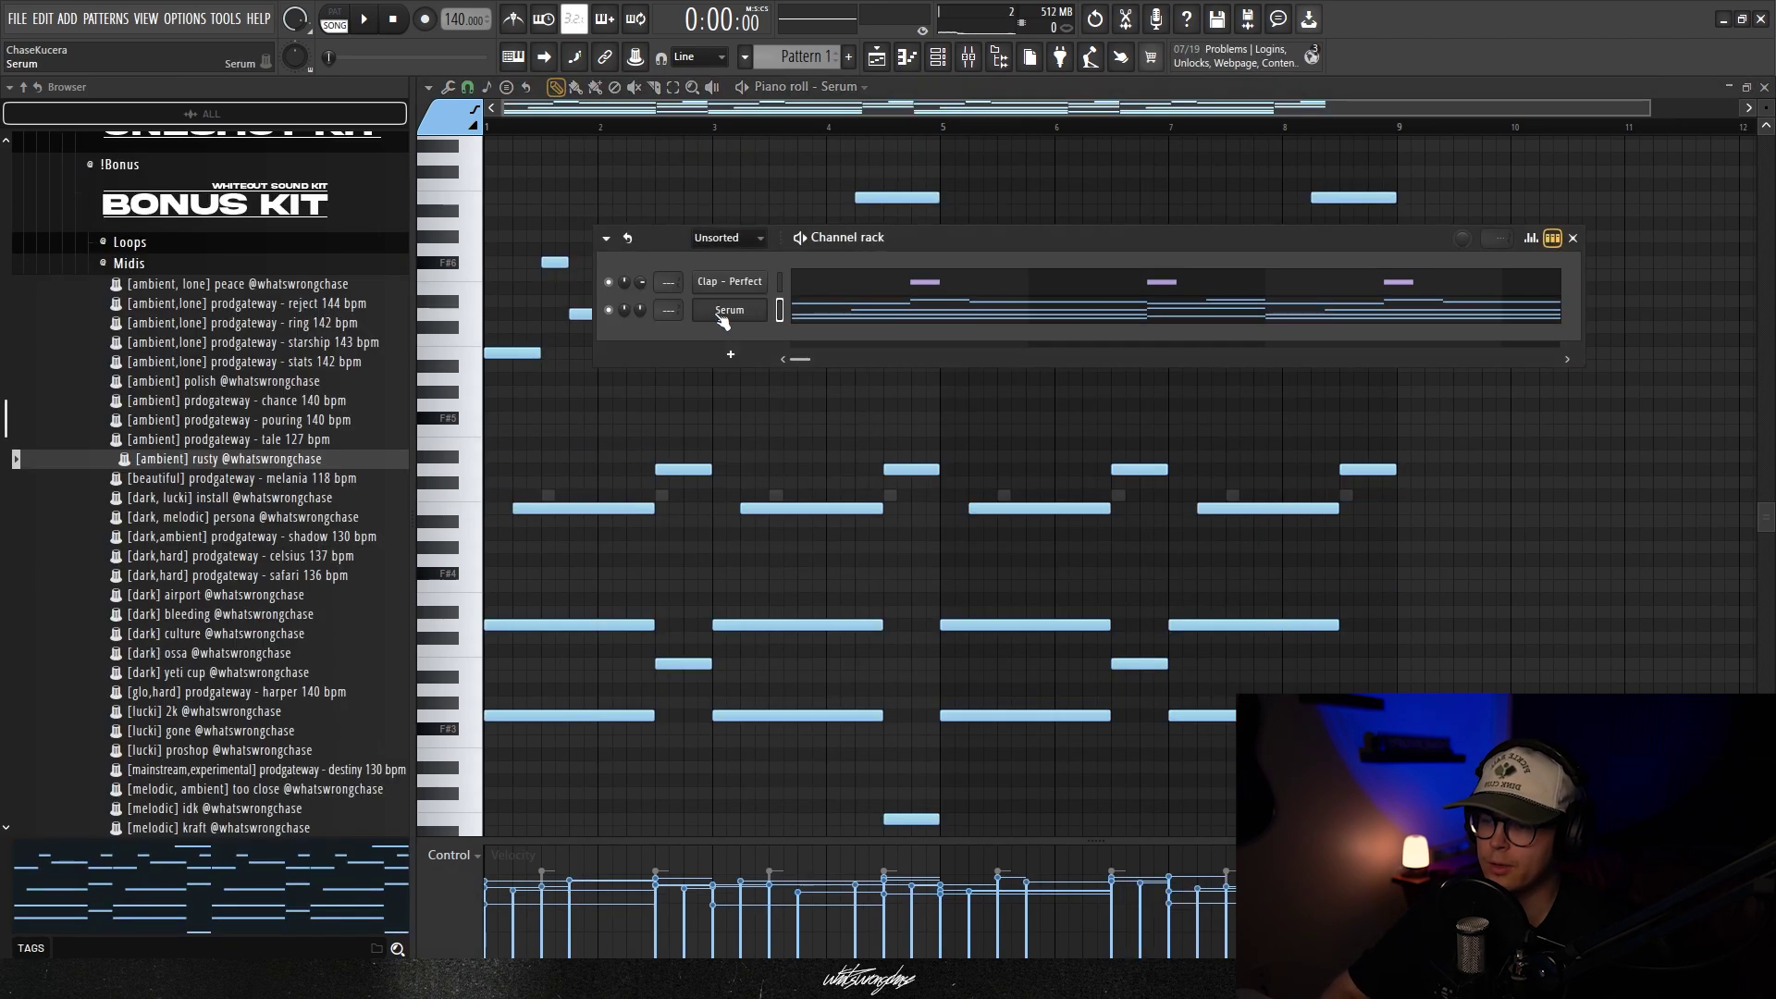
# Browse oscillator A's wavetables in the new Serum instance and choose ! Bass - control - B
pyautogui.moveTo(952, 170); pyautogui.dragTo(971, 167)
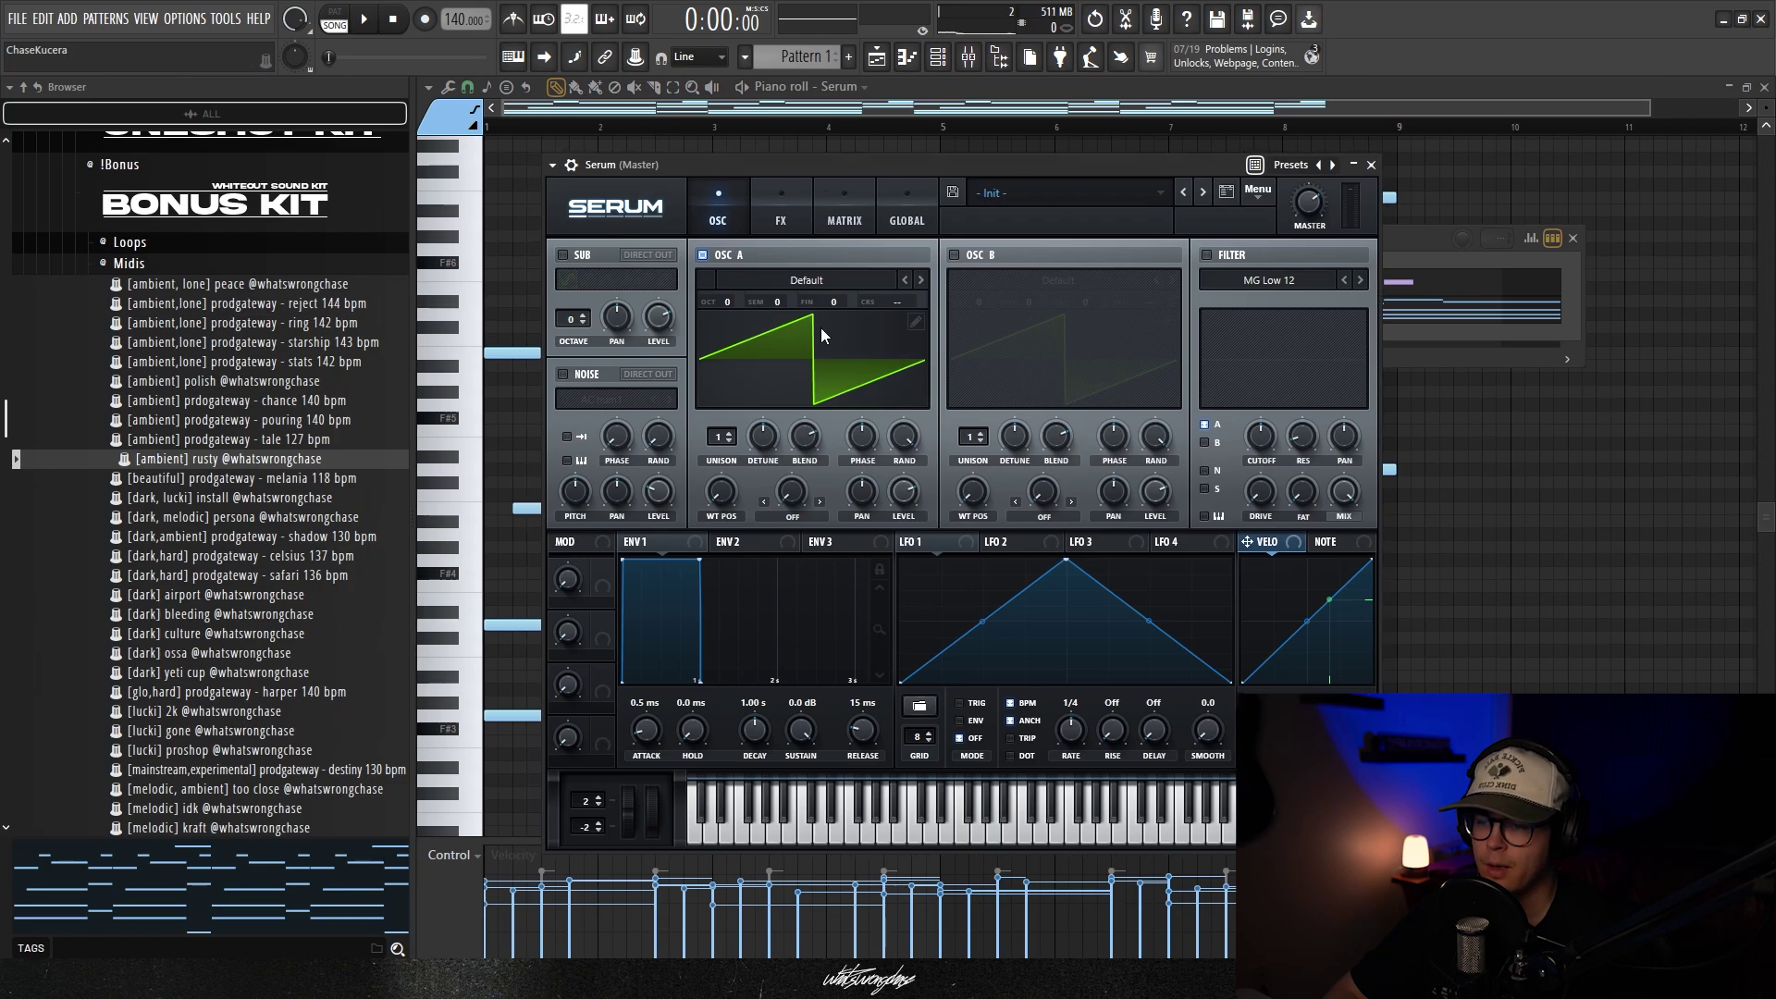
pyautogui.click(922, 279)
pyautogui.click(922, 280)
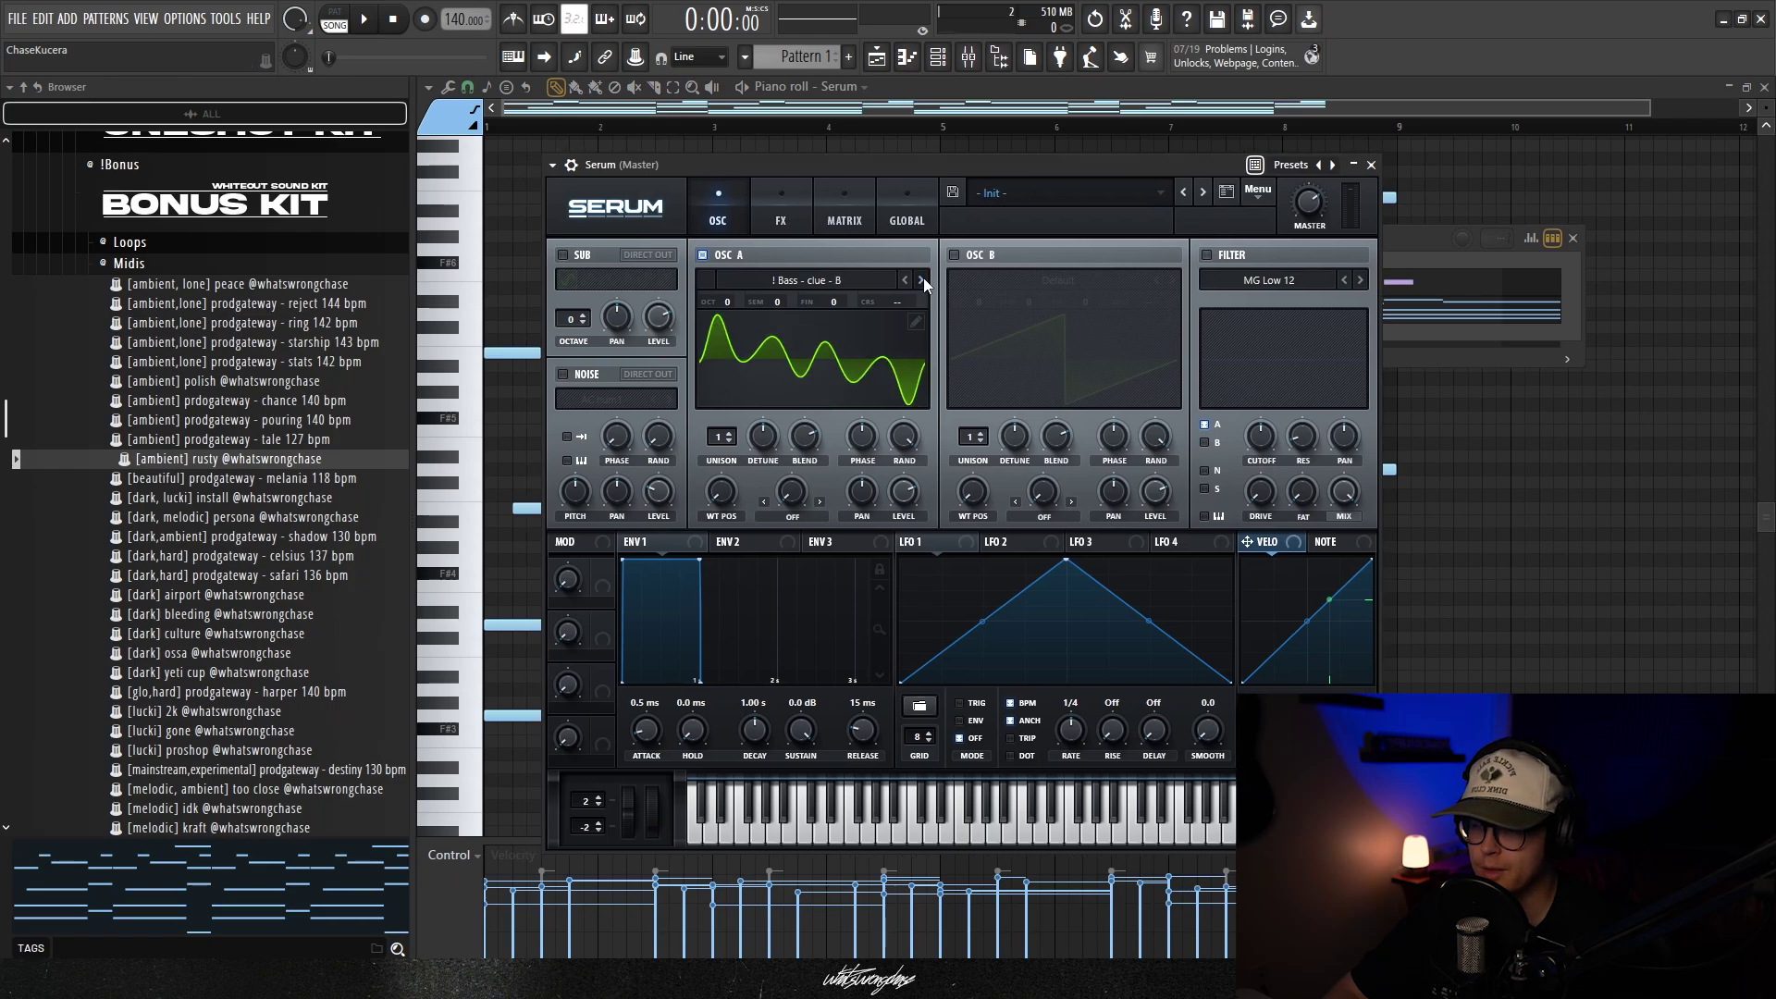
pyautogui.click(922, 280)
pyautogui.click(922, 279)
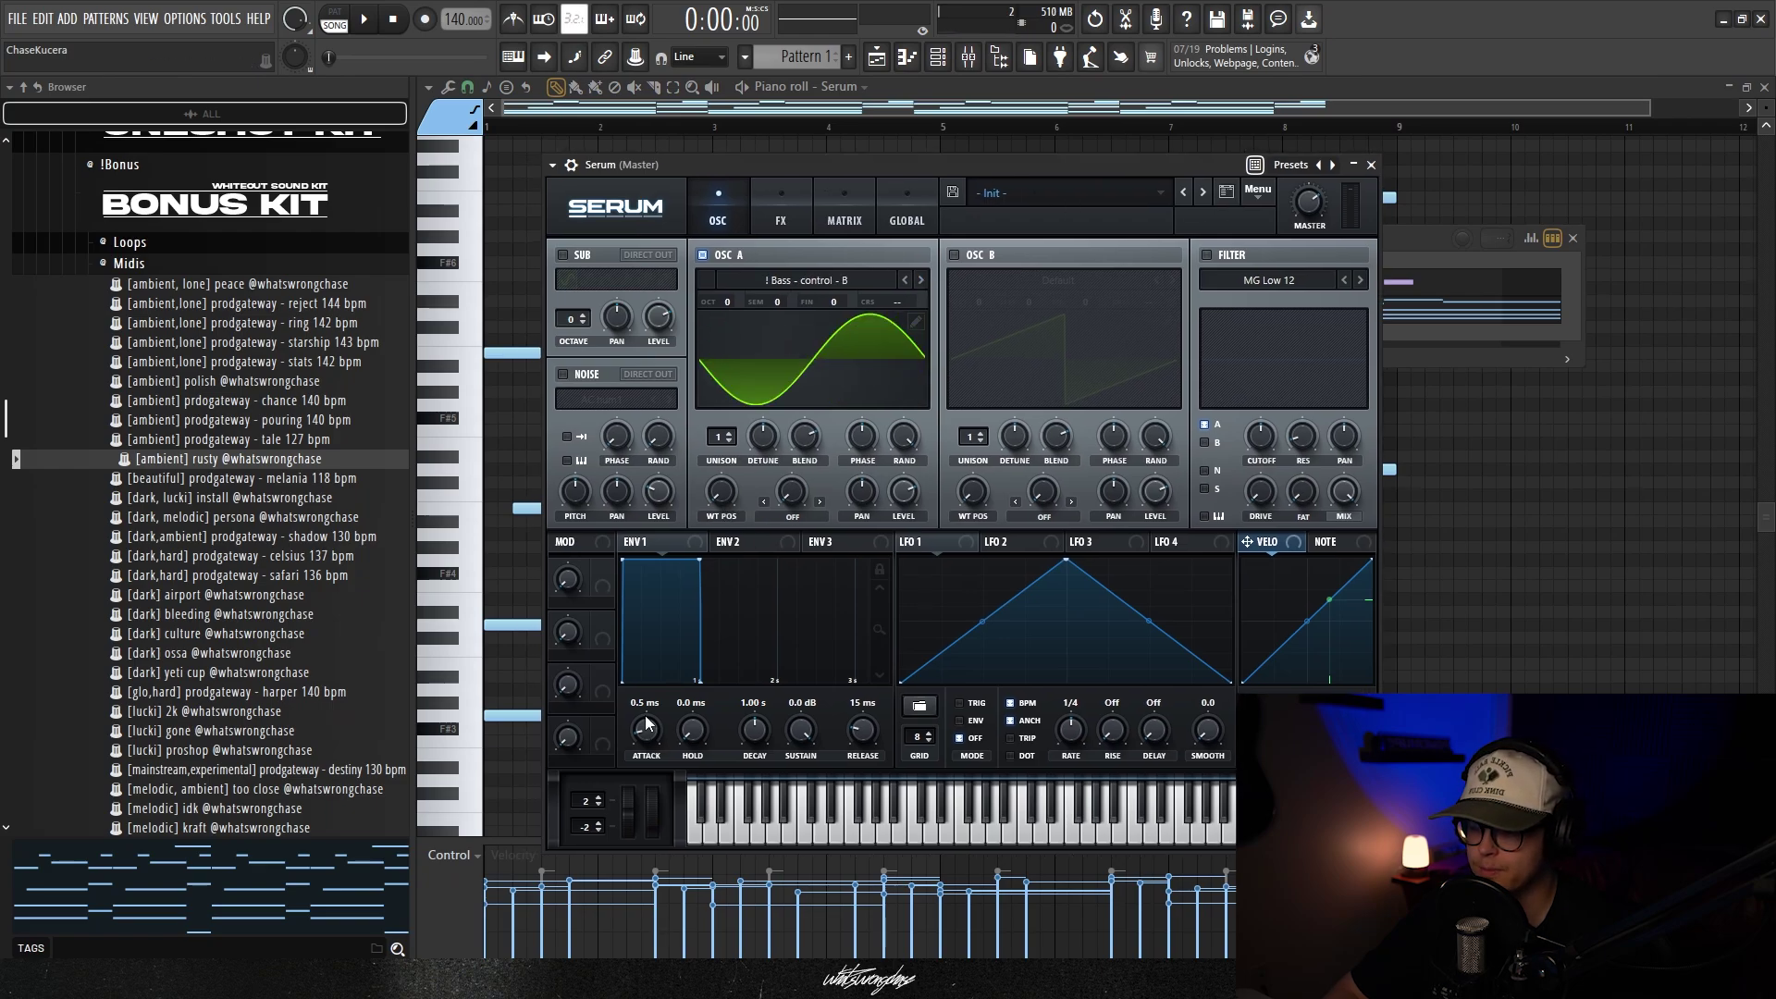
# Shape ENV 1 to 6.1 ms attack, 2.00 s decay, -25.3 dB sustain and 245 ms release, and advance oscillator A to ! Bass - custom 1 - B
pyautogui.press('space')
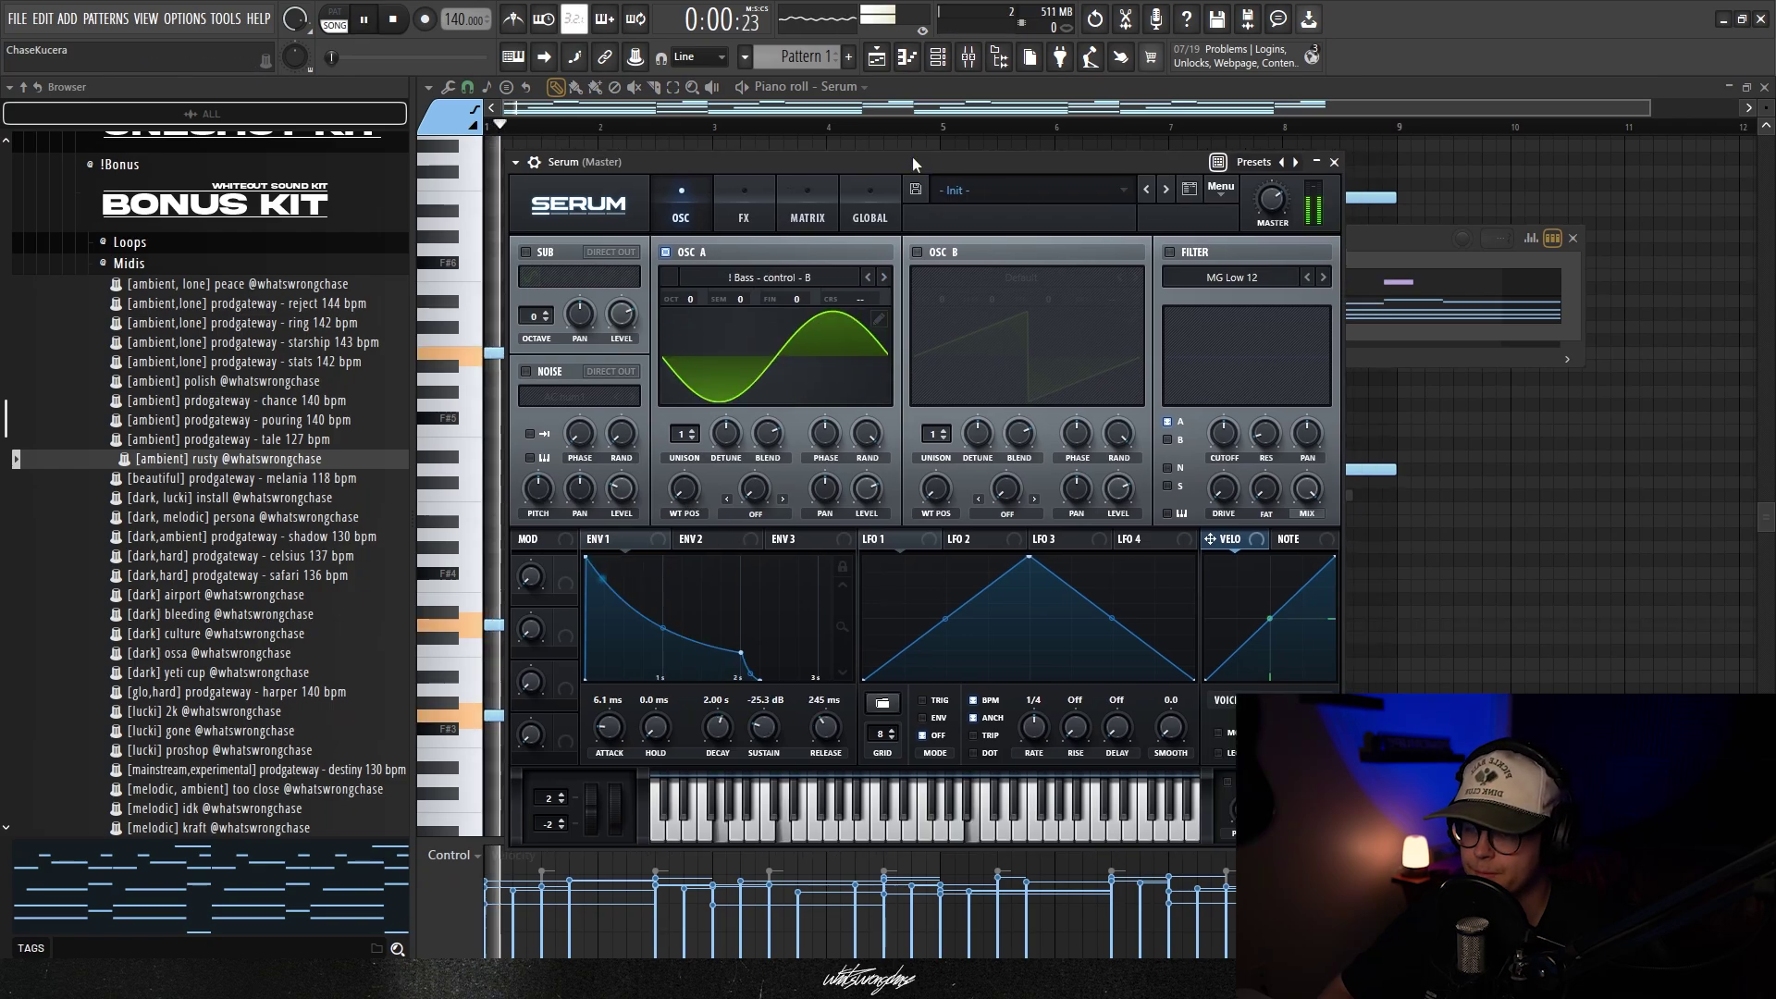
pyautogui.moveTo(912, 157); pyautogui.dragTo(896, 152)
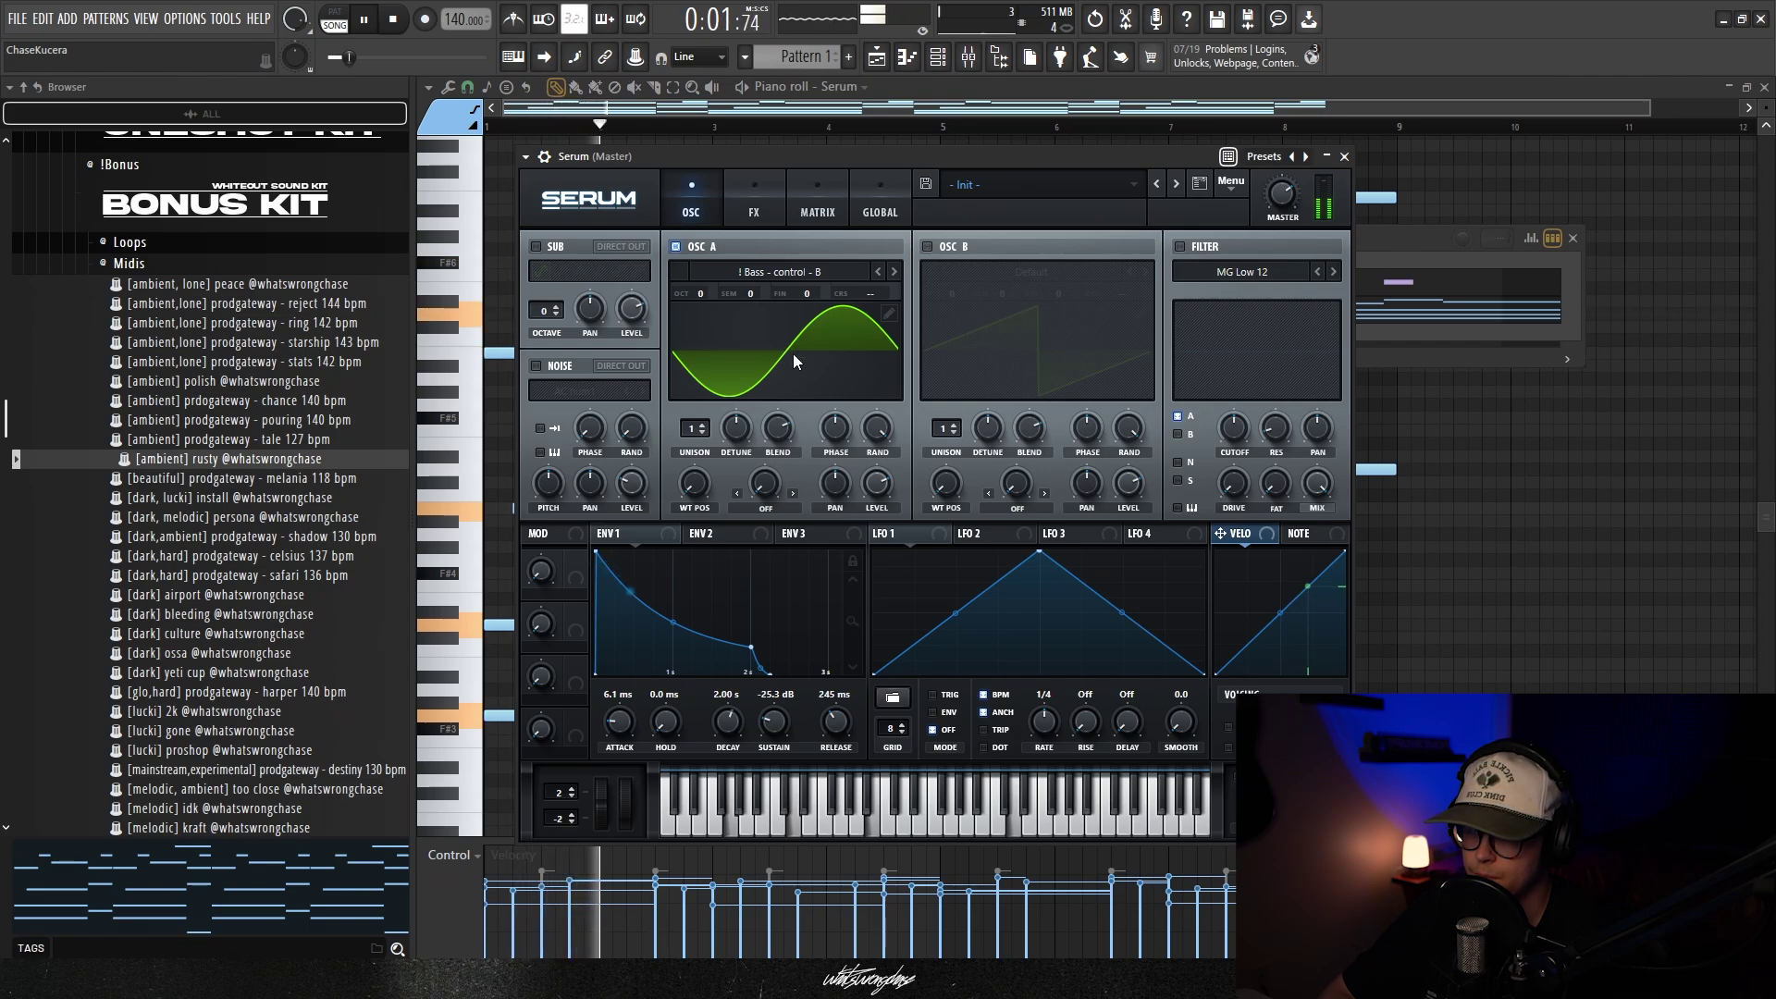
pyautogui.click(893, 272)
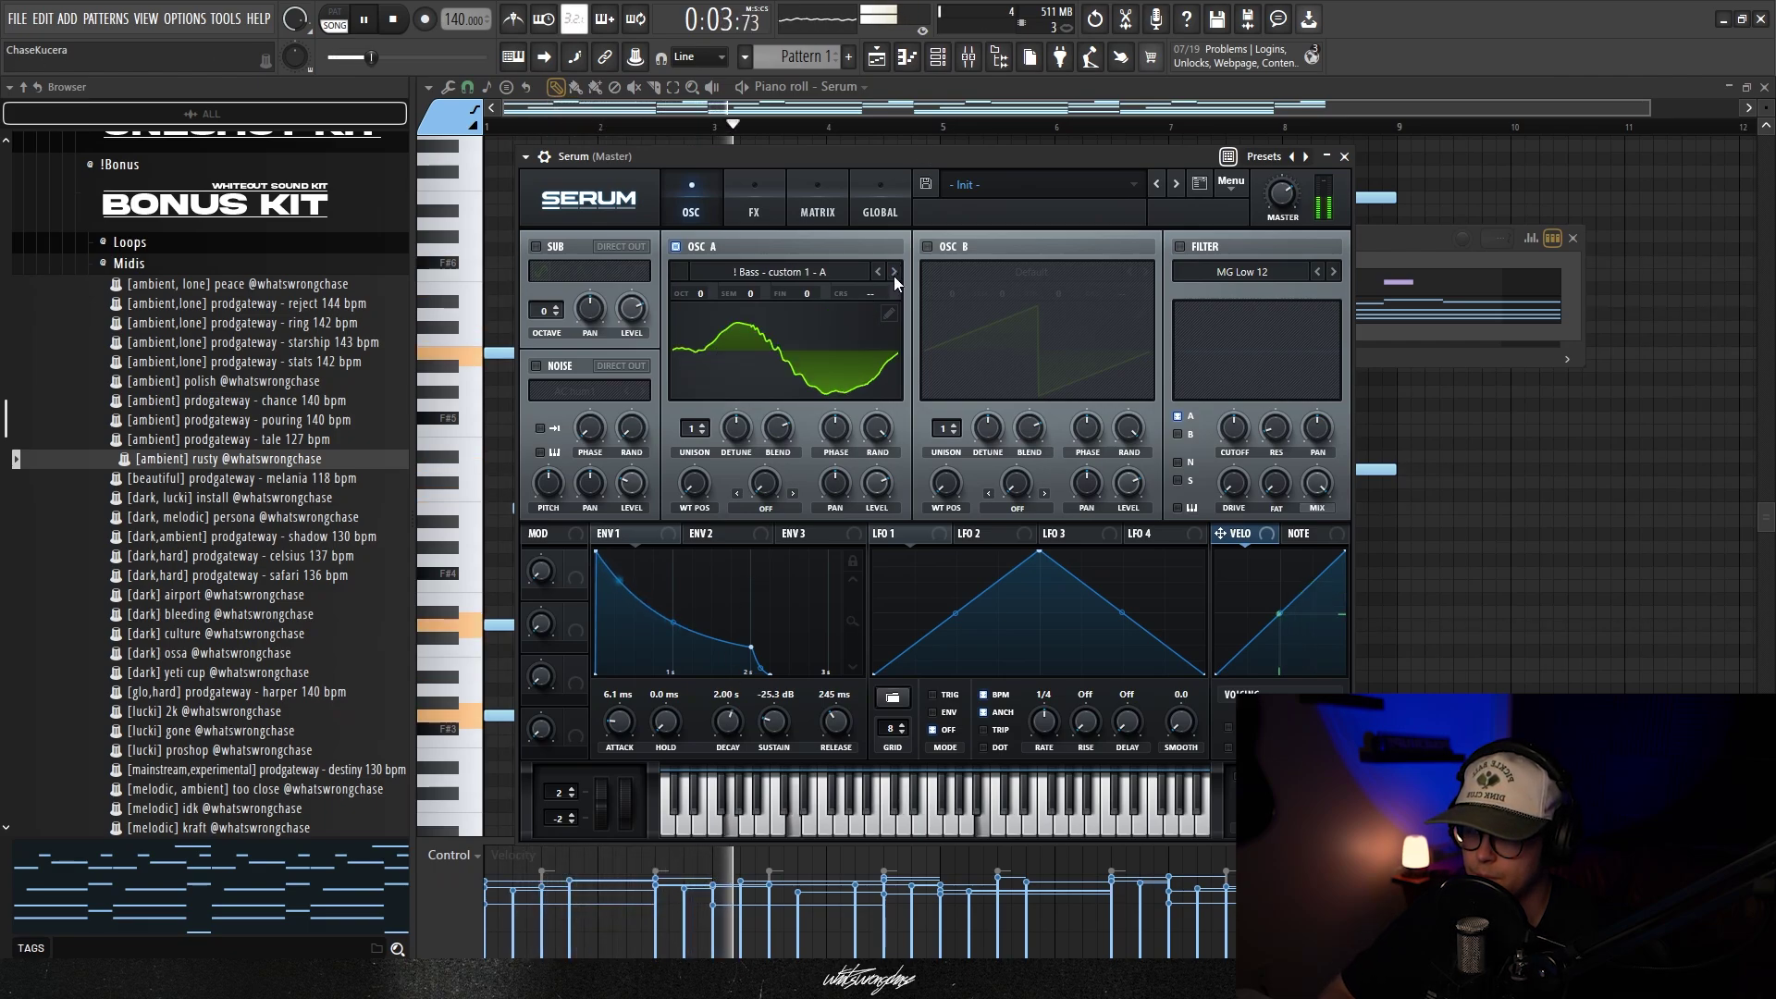
pyautogui.click(893, 273)
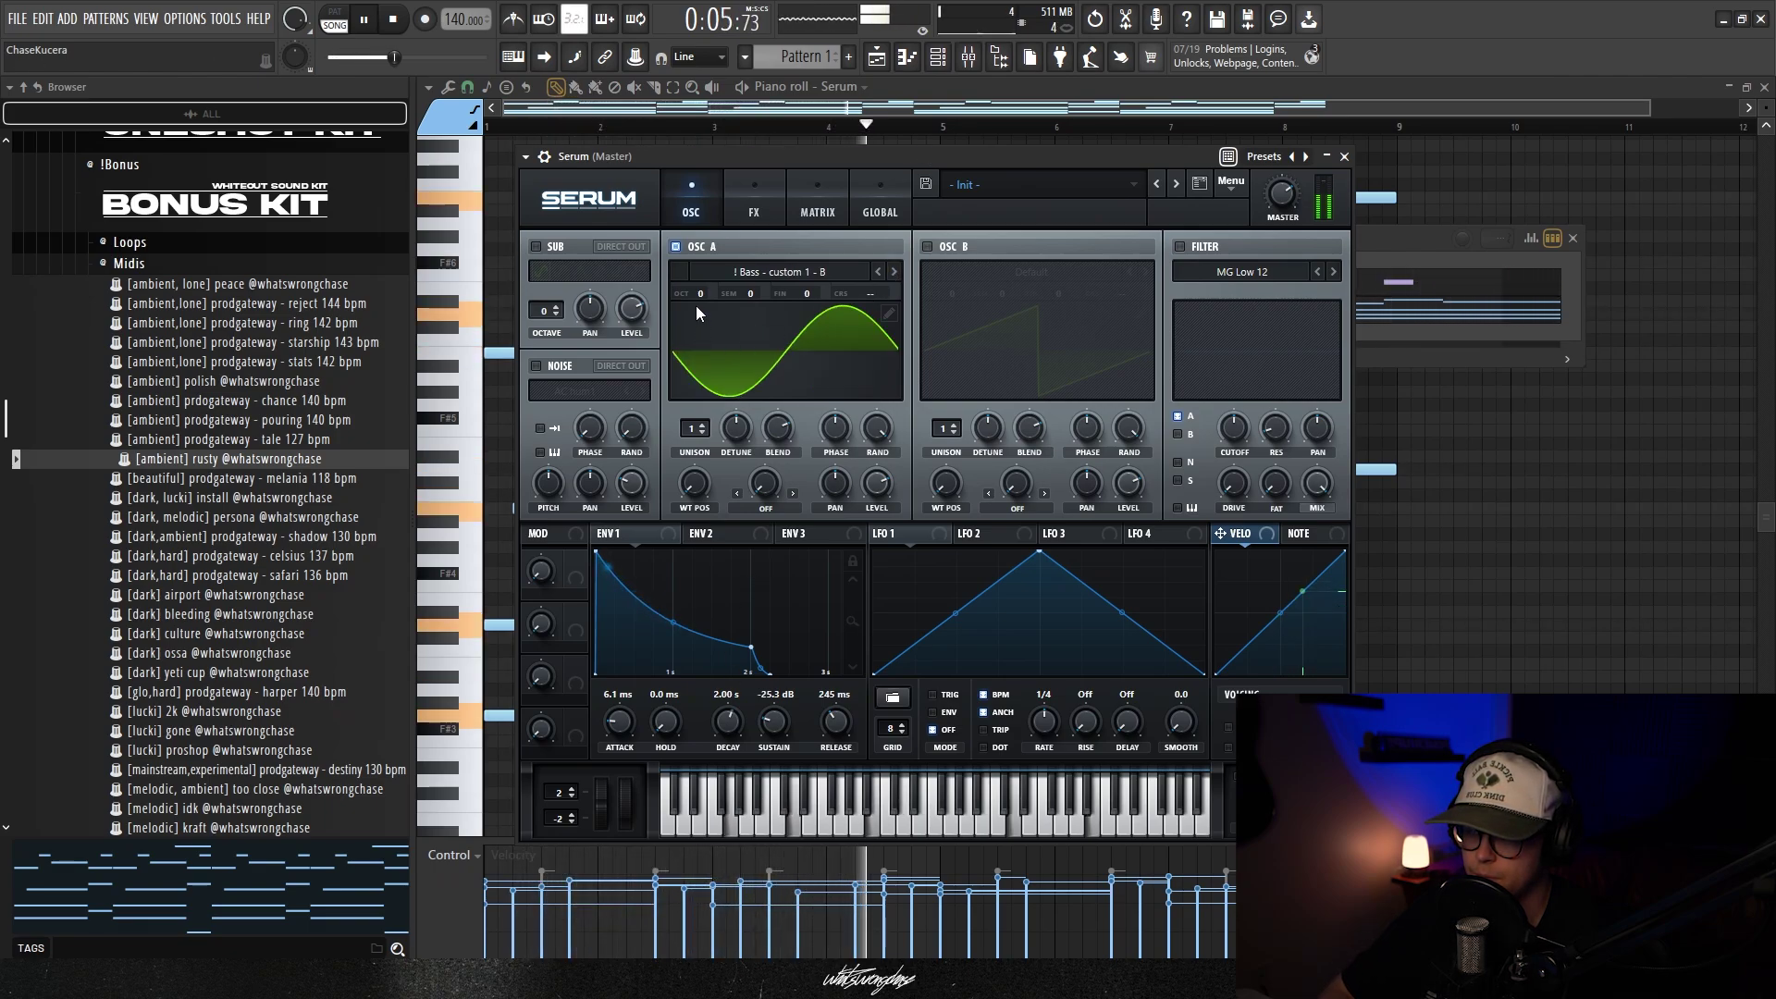
# Add only an EQ effect at the end of the chain and set its low band to a low cut at 170 Hz
pyautogui.click(755, 209)
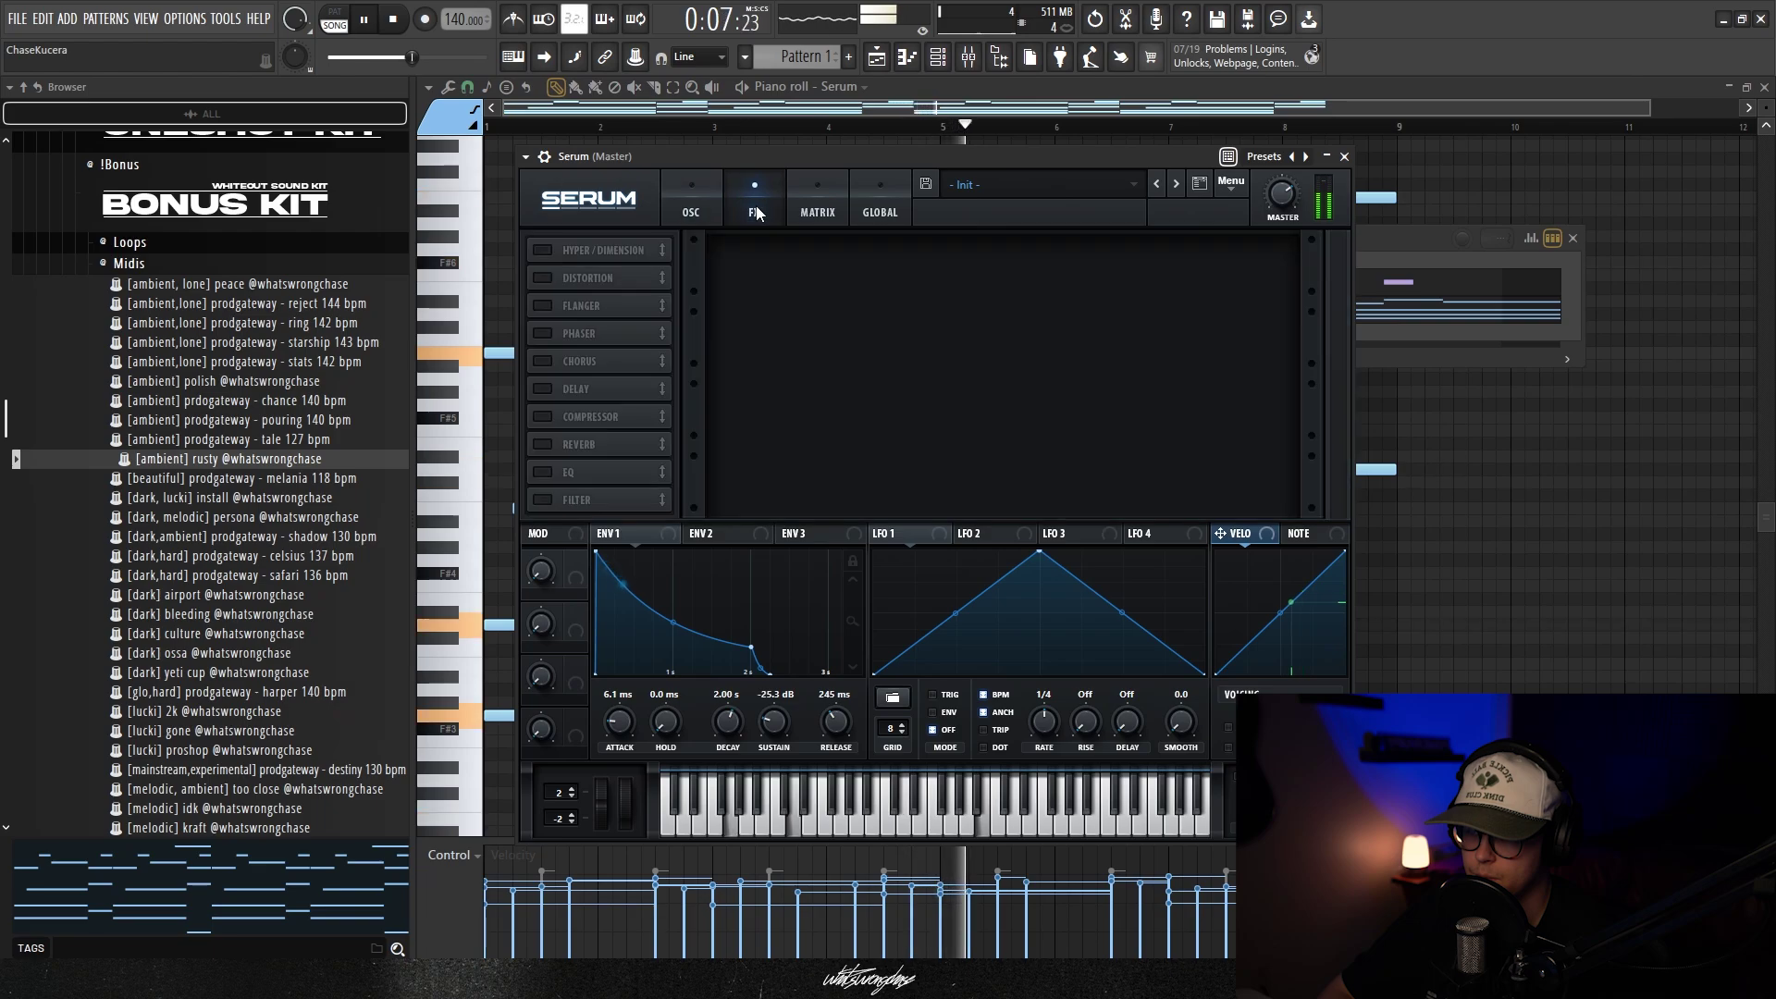
pyautogui.click(542, 500)
pyautogui.click(542, 472)
pyautogui.click(542, 500)
pyautogui.moveTo(540, 498); pyautogui.dragTo(542, 472)
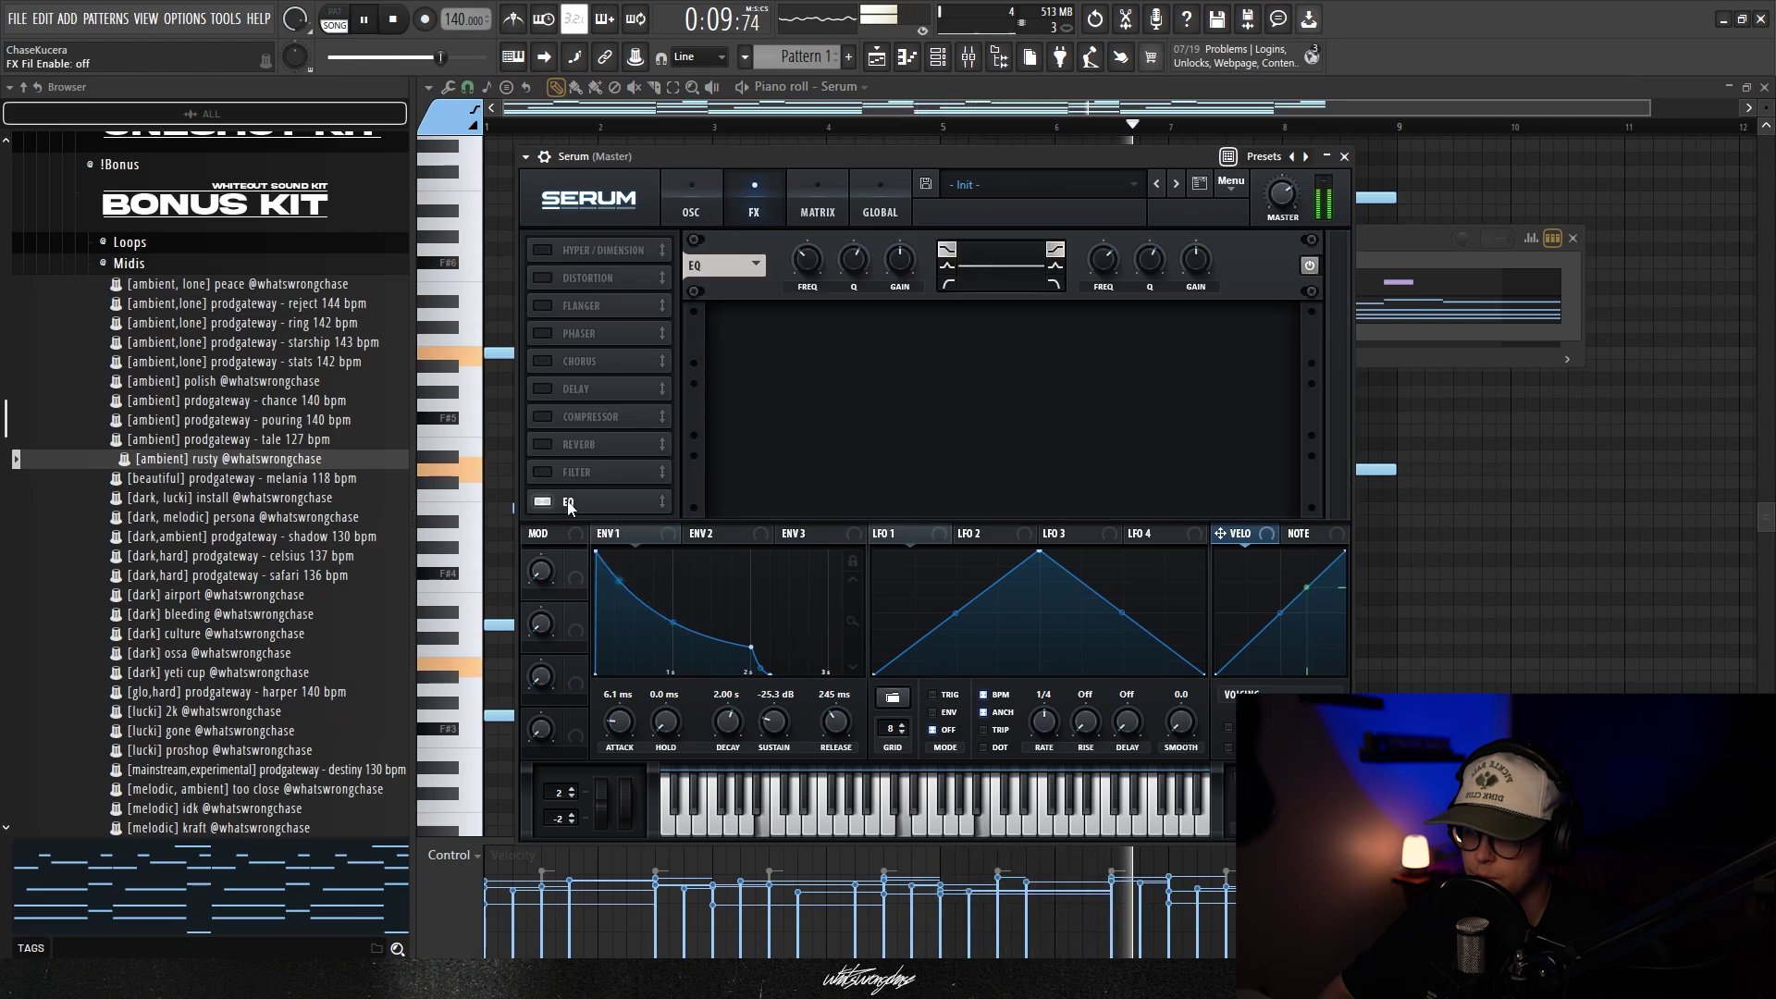
pyautogui.click(949, 282)
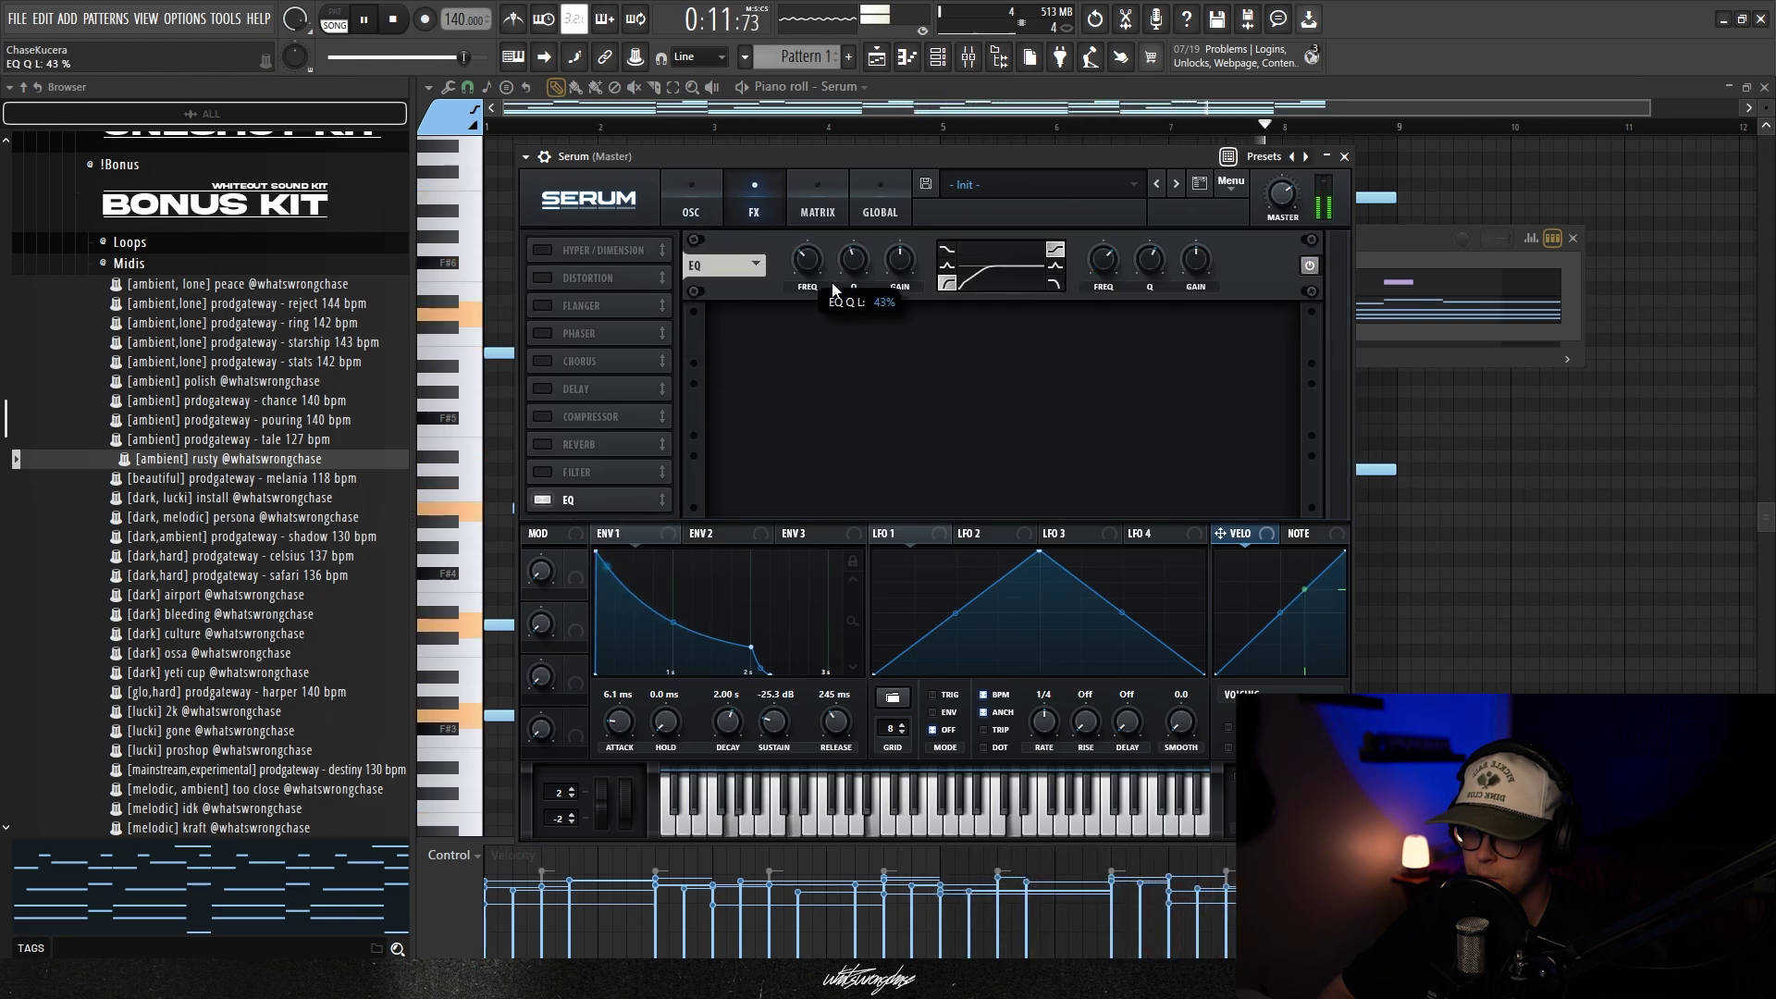
pyautogui.click(810, 275)
# Audition further wavetables for oscillator A, choose 1987 and set the oscillator's level to 72%
pyautogui.click(692, 204)
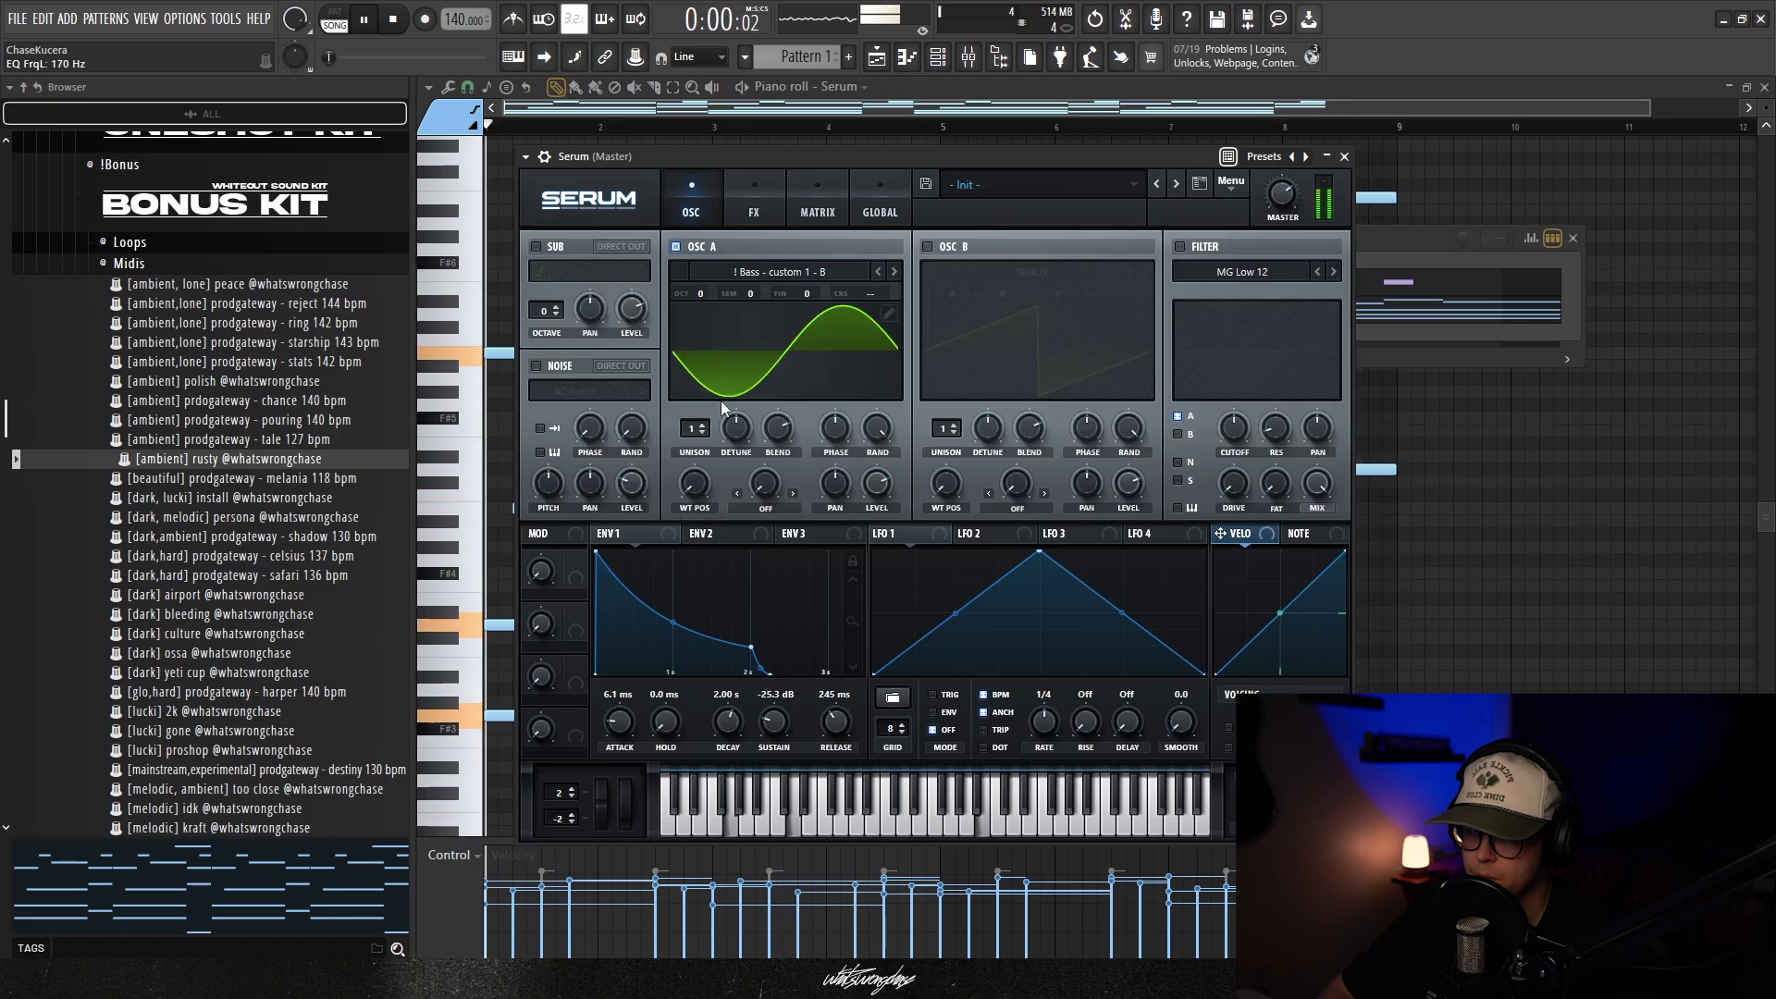
pyautogui.click(894, 272)
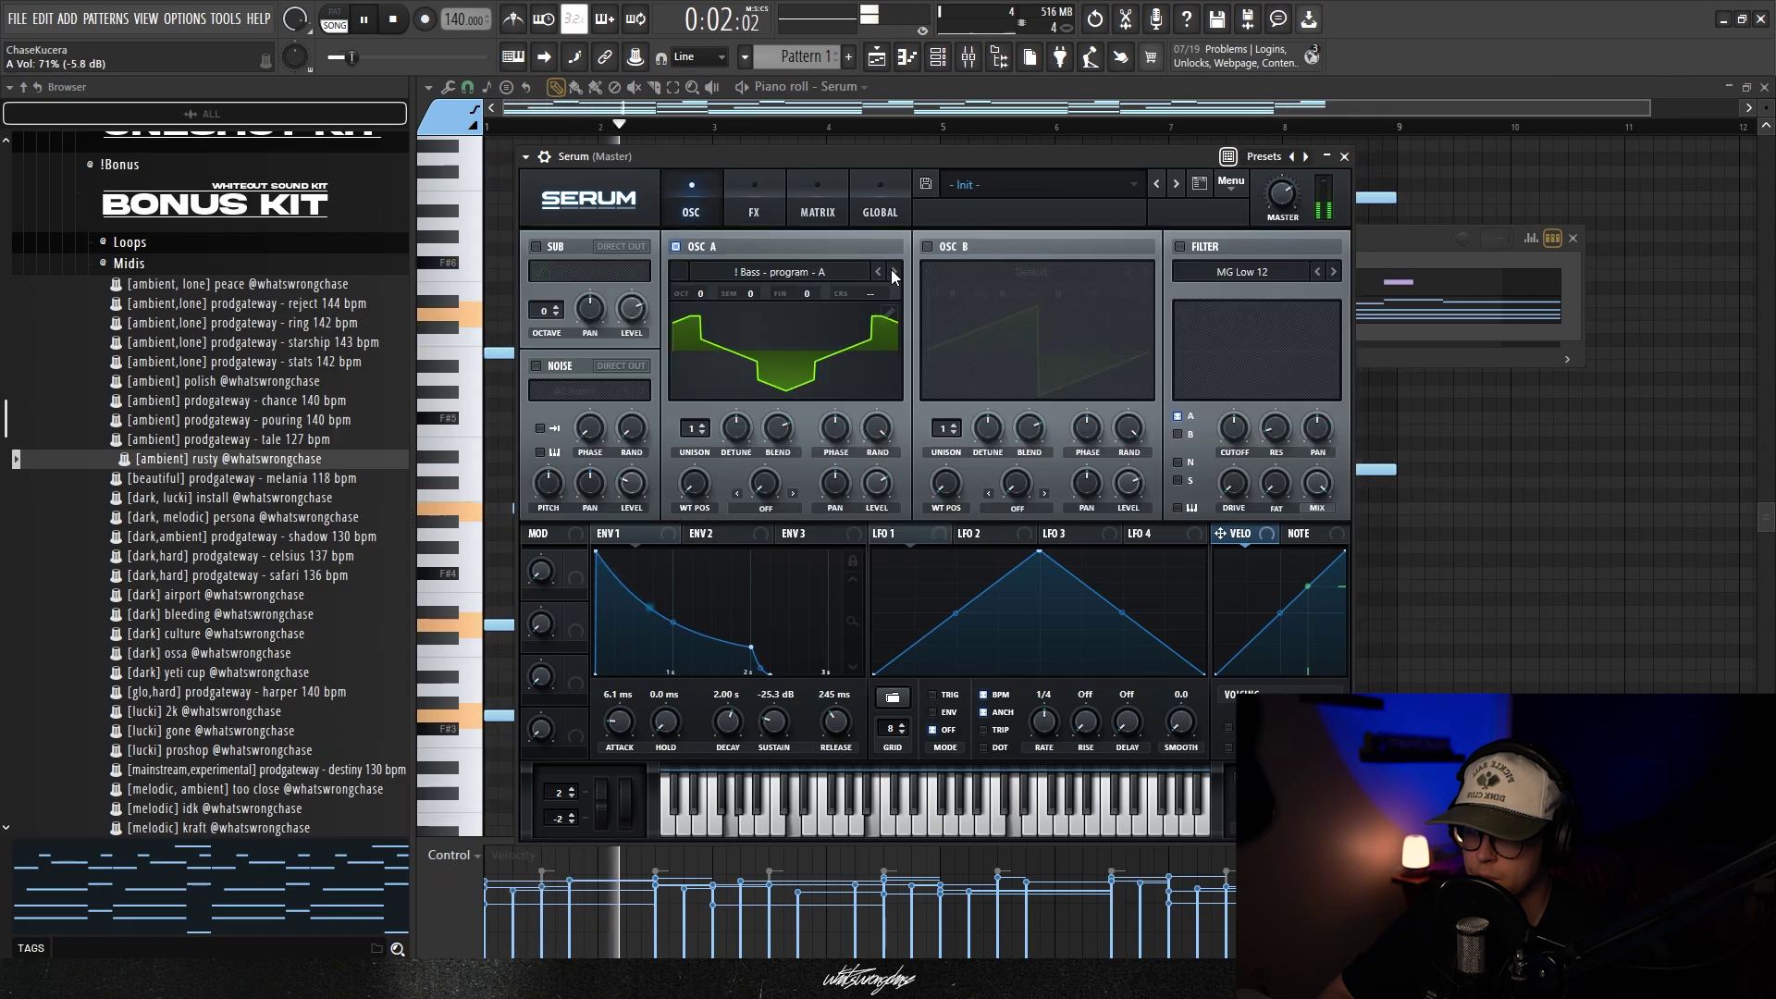
pyautogui.click(895, 272)
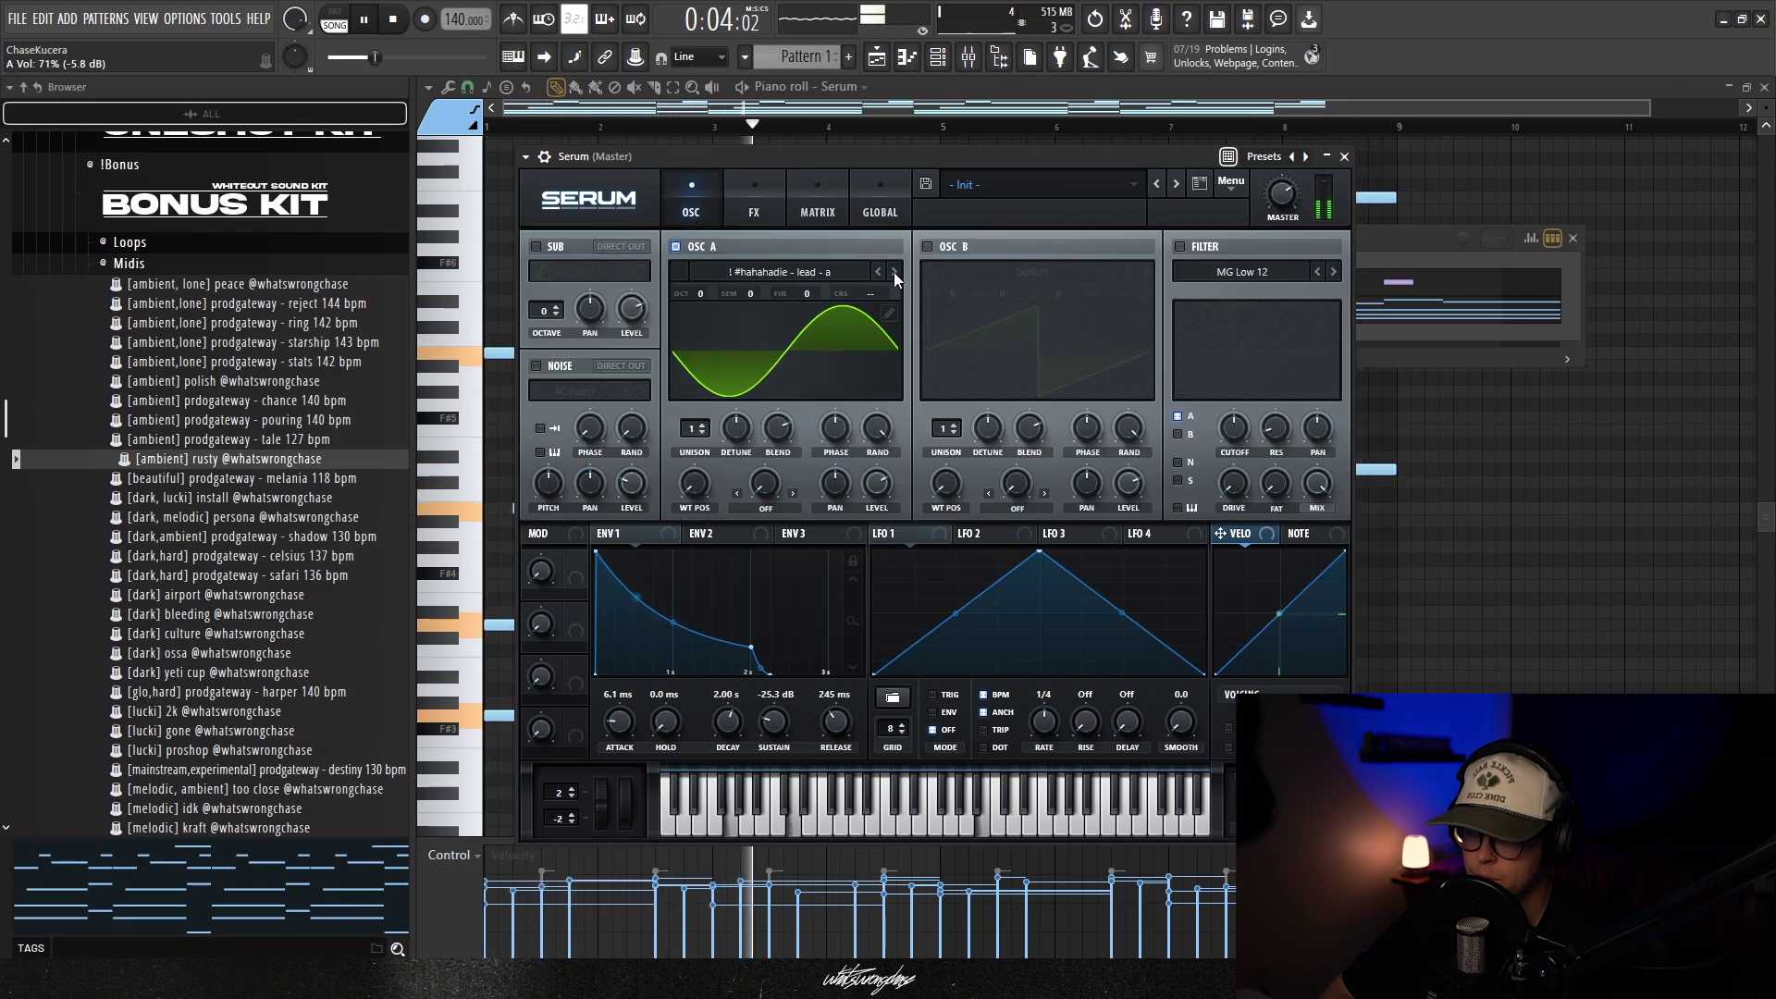
pyautogui.click(894, 272)
pyautogui.moveTo(879, 479); pyautogui.dragTo(879, 478)
pyautogui.click(894, 271)
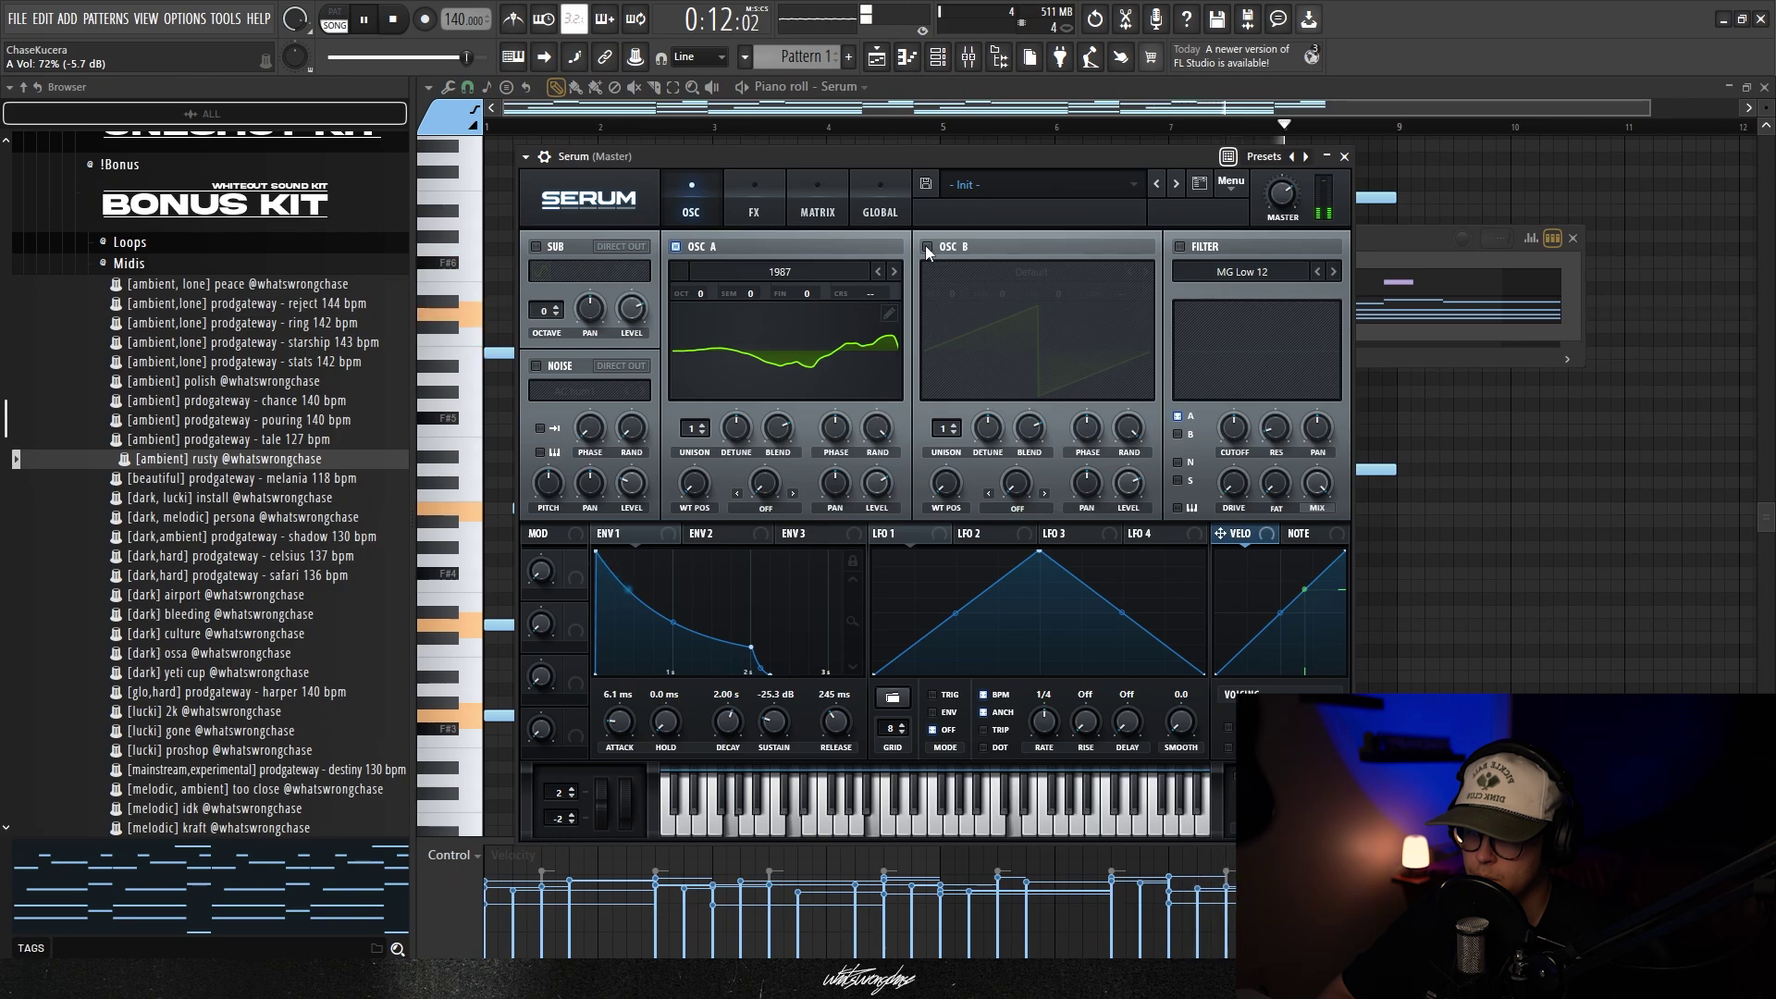
# Enable the sine sub oscillator, raise it to octave 1 and set its level to 30% while auditioning the melody
pyautogui.press('space')
pyautogui.click(537, 246)
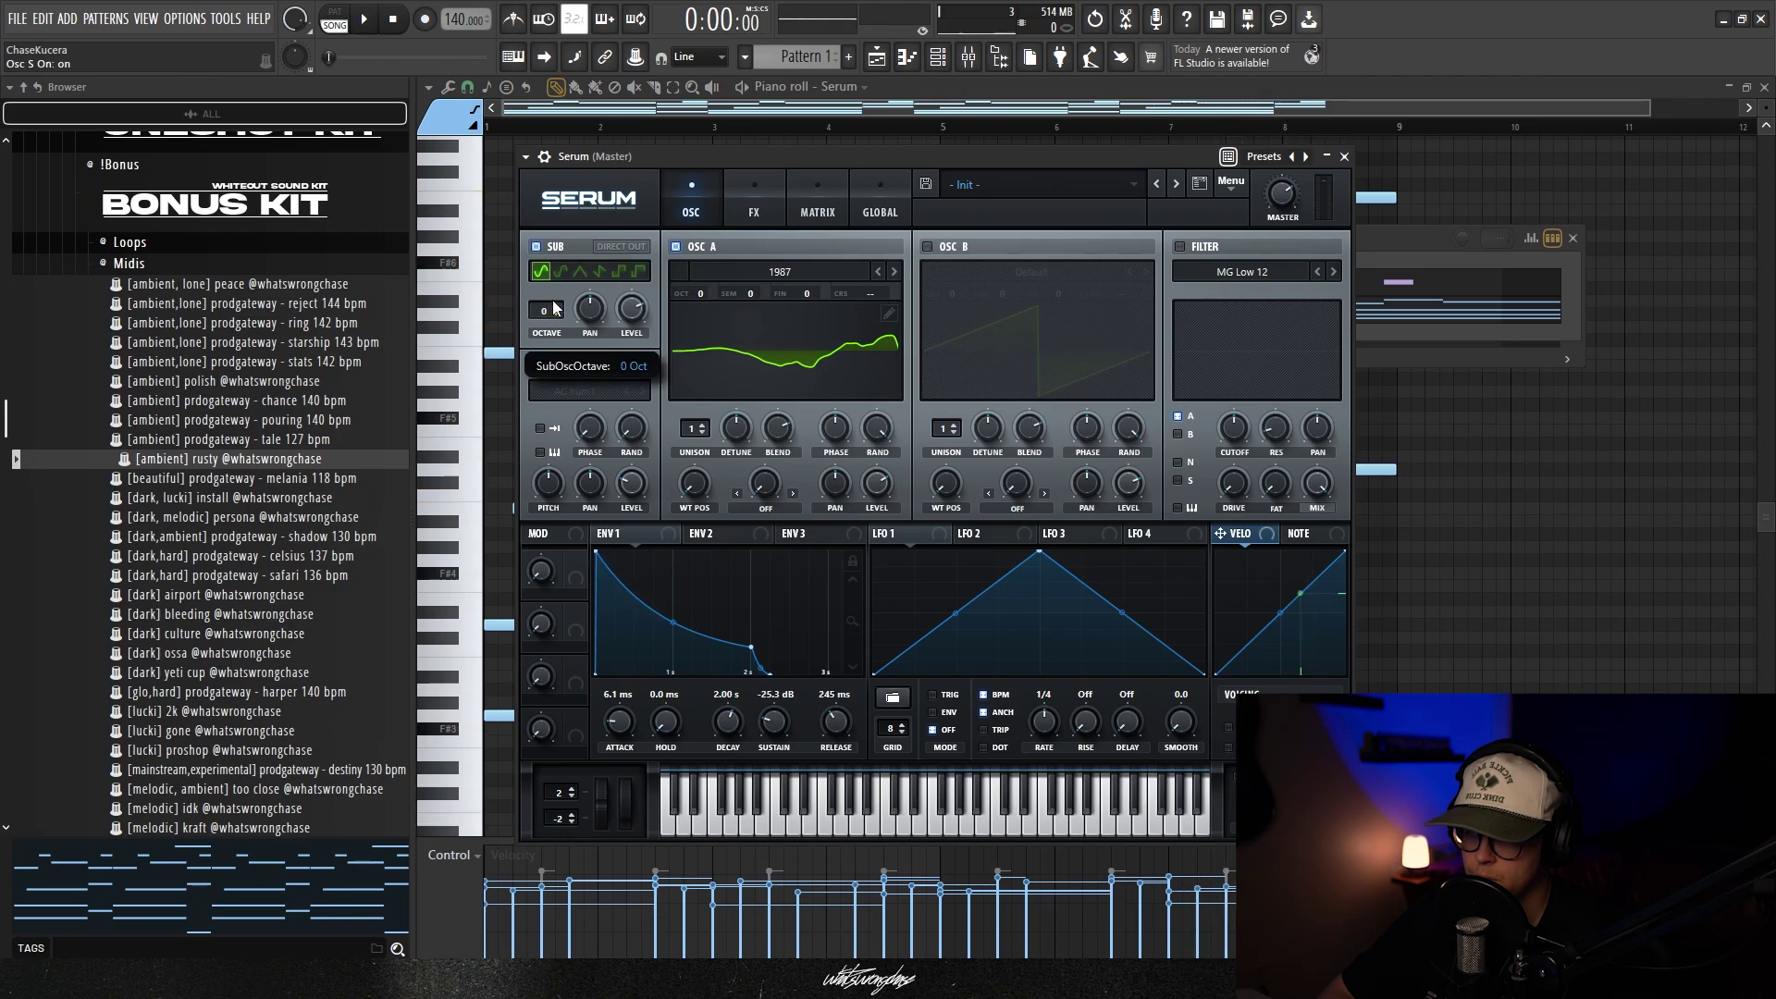
pyautogui.moveTo(627, 334)
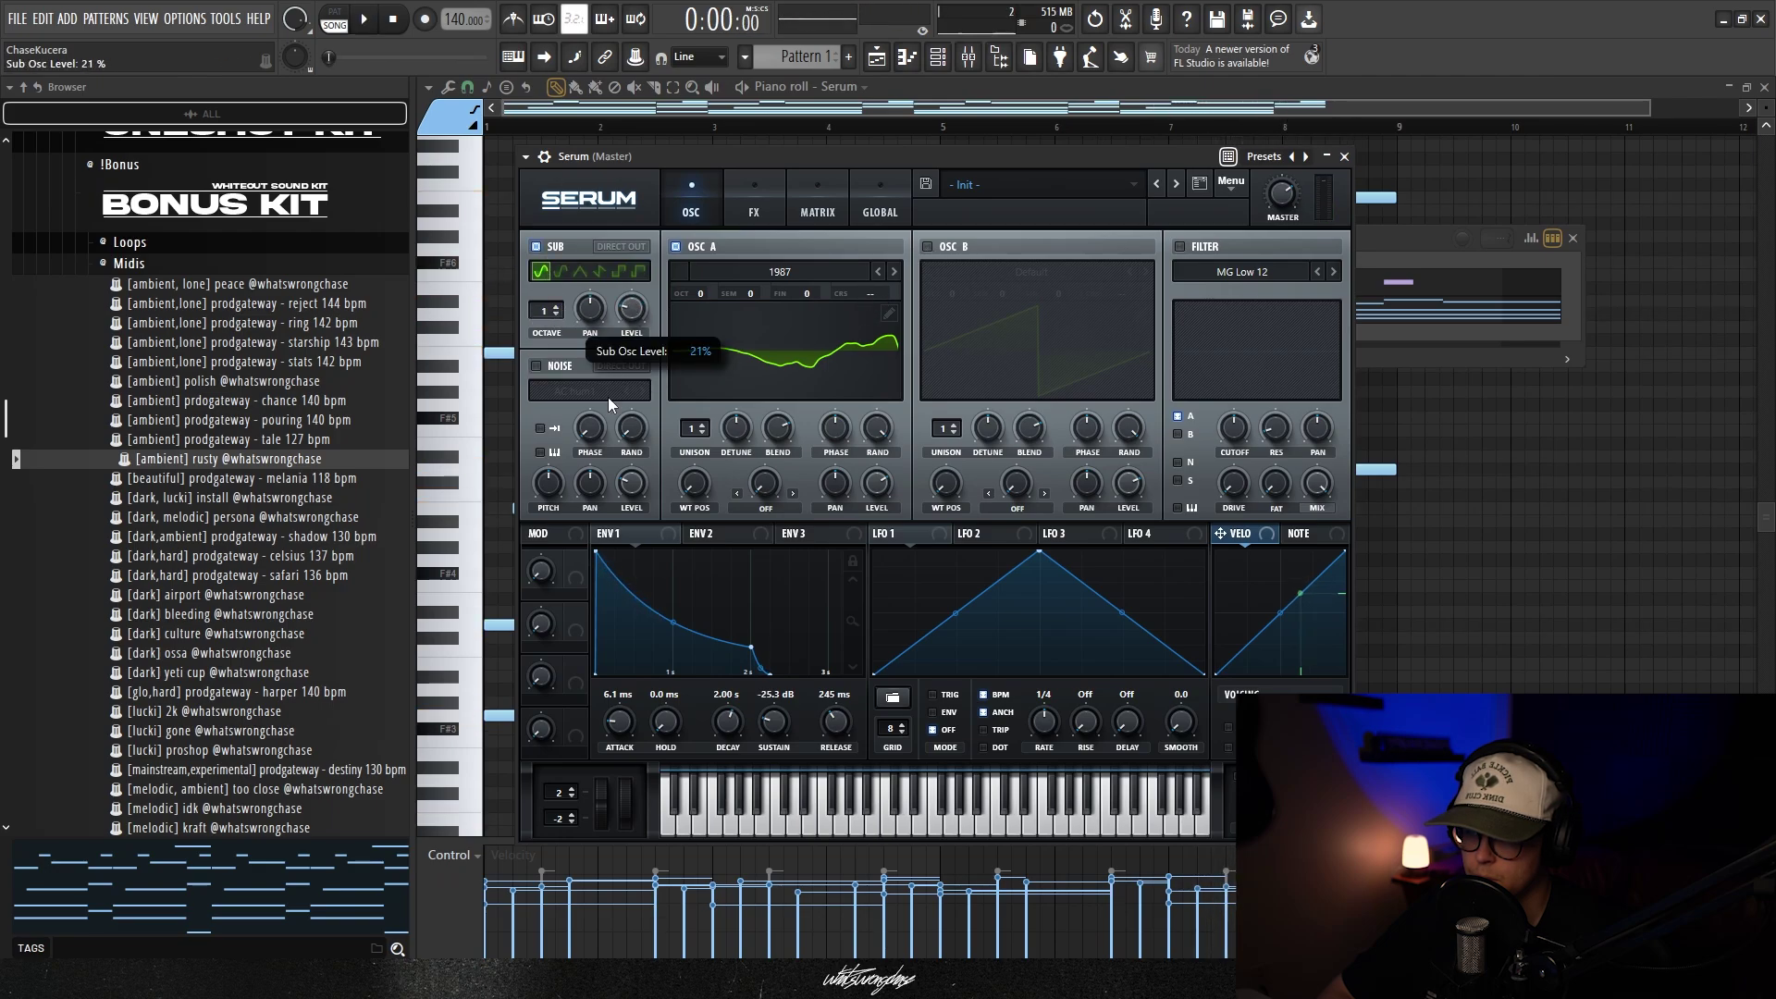
pyautogui.press('space')
pyautogui.moveTo(633, 319); pyautogui.dragTo(634, 301)
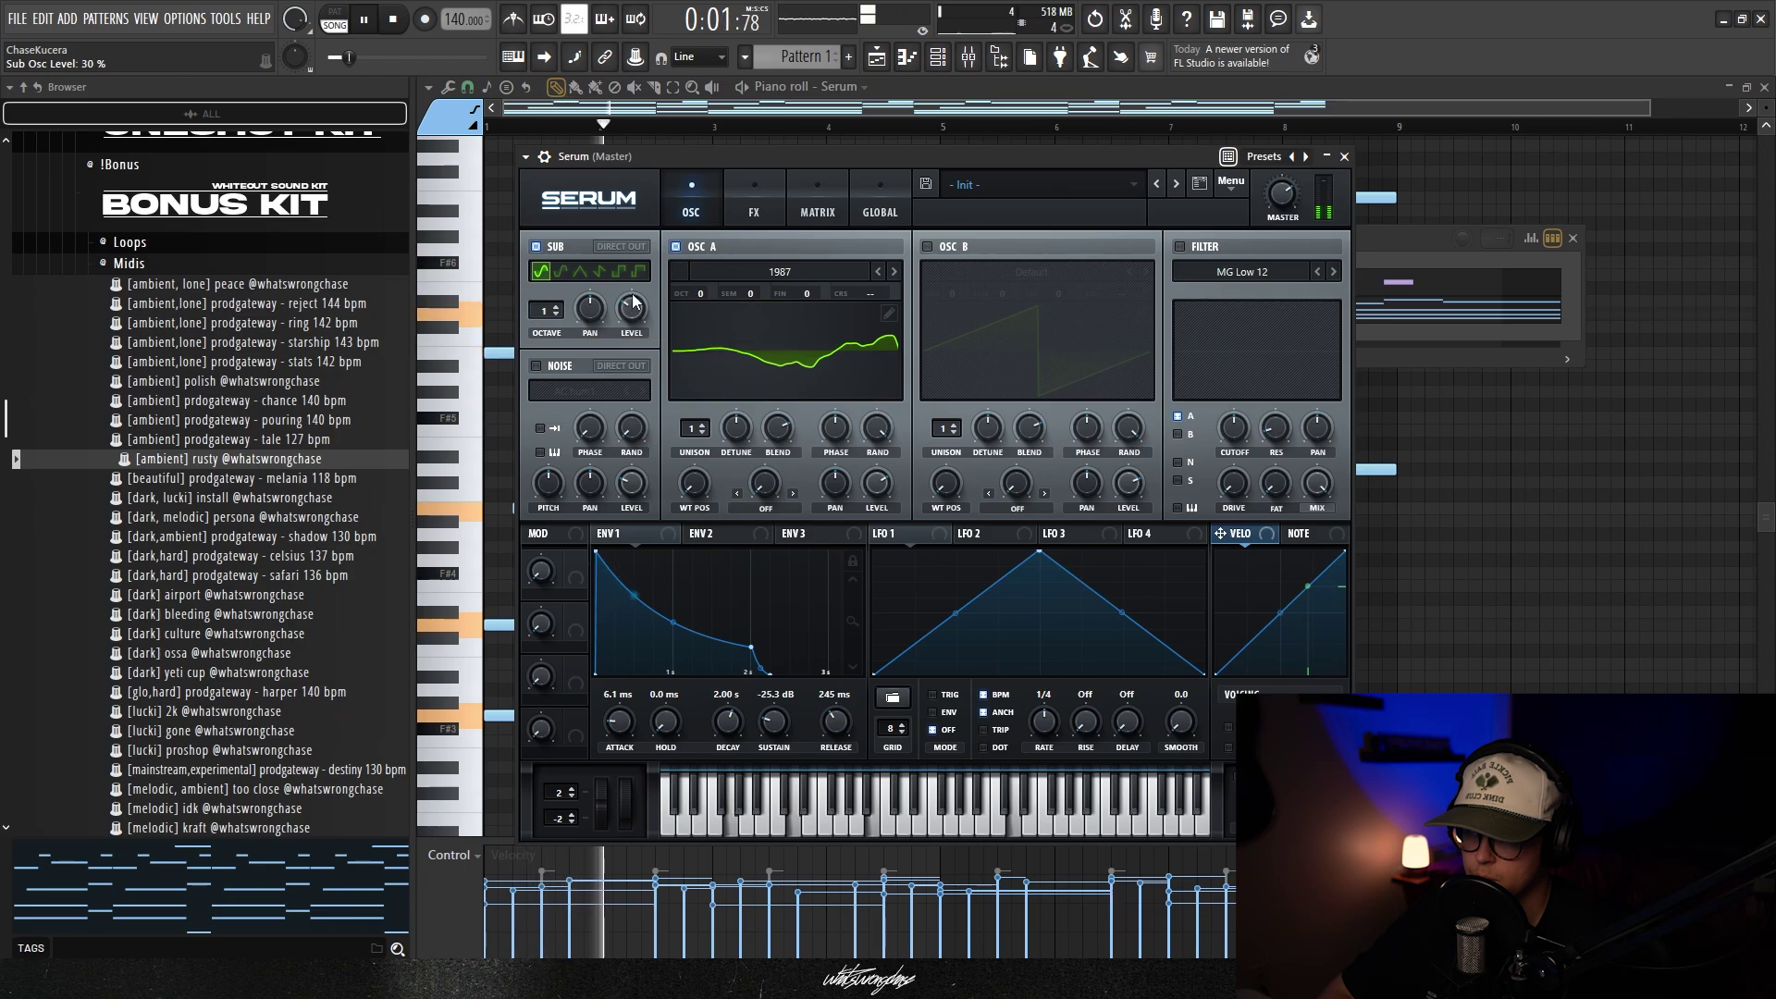
# Drop the sub oscillator to octave -1 and set its level to 36%
pyautogui.click(555, 315)
pyautogui.click(555, 314)
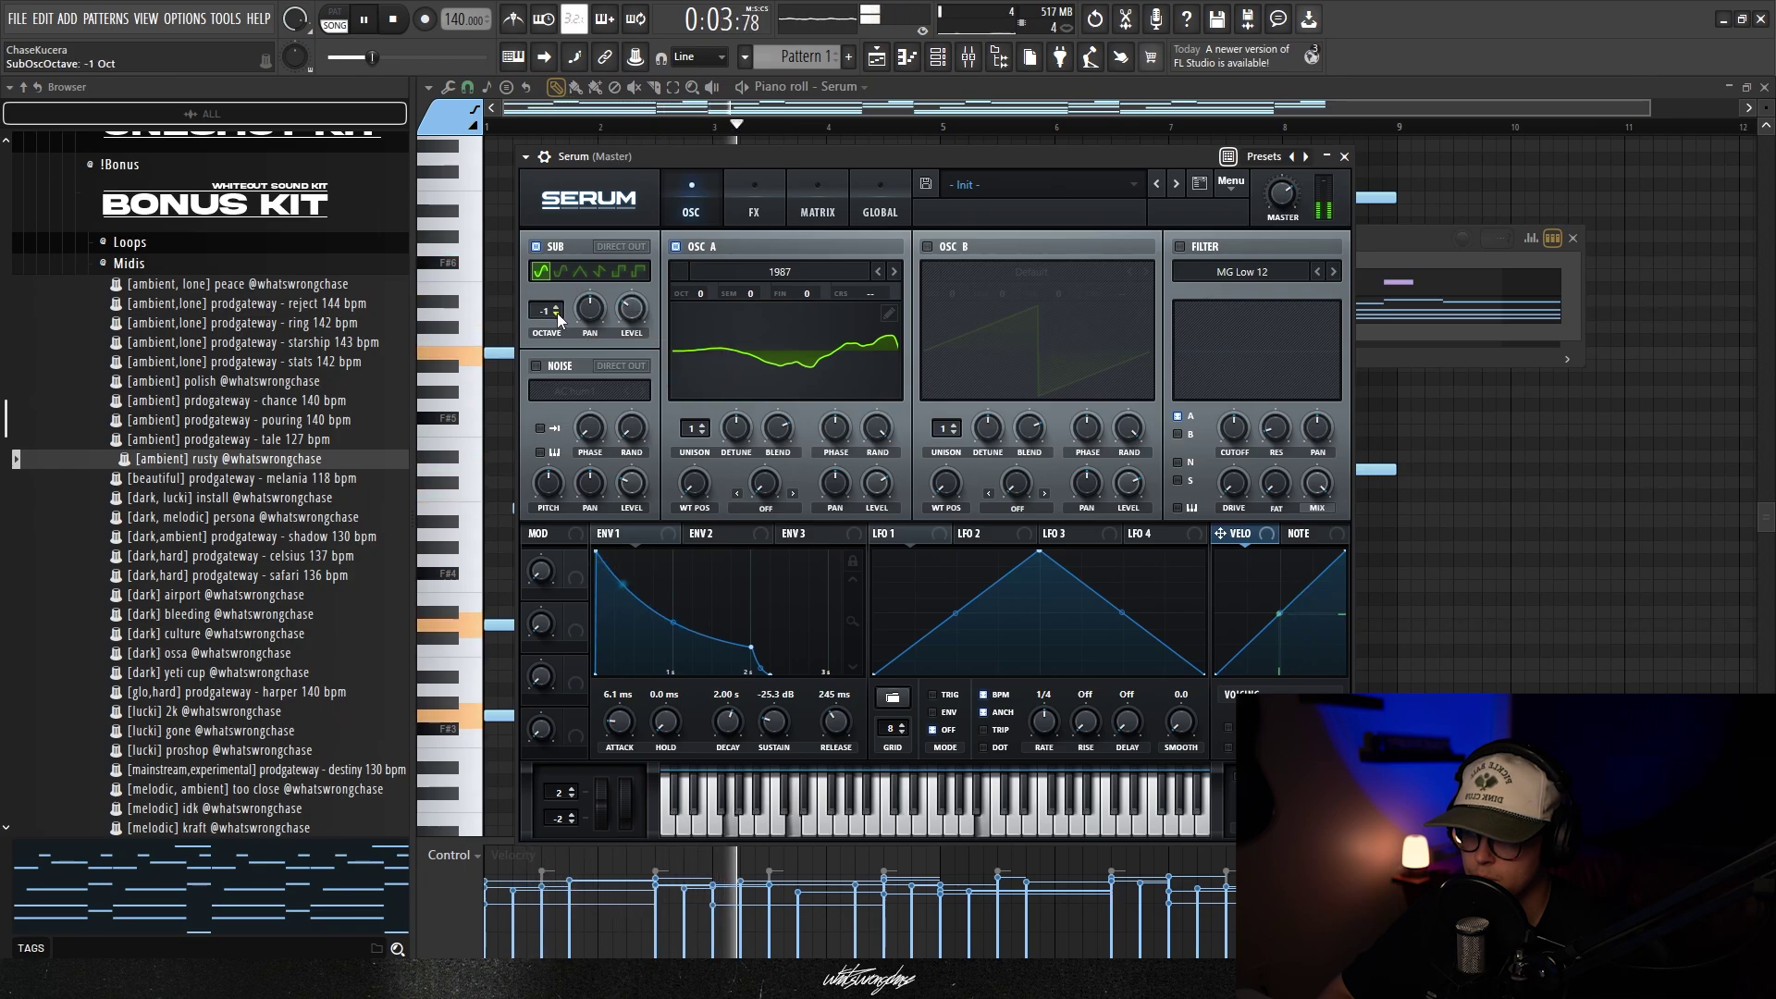
pyautogui.moveTo(631, 315); pyautogui.dragTo(630, 308)
pyautogui.click(556, 306)
pyautogui.click(556, 313)
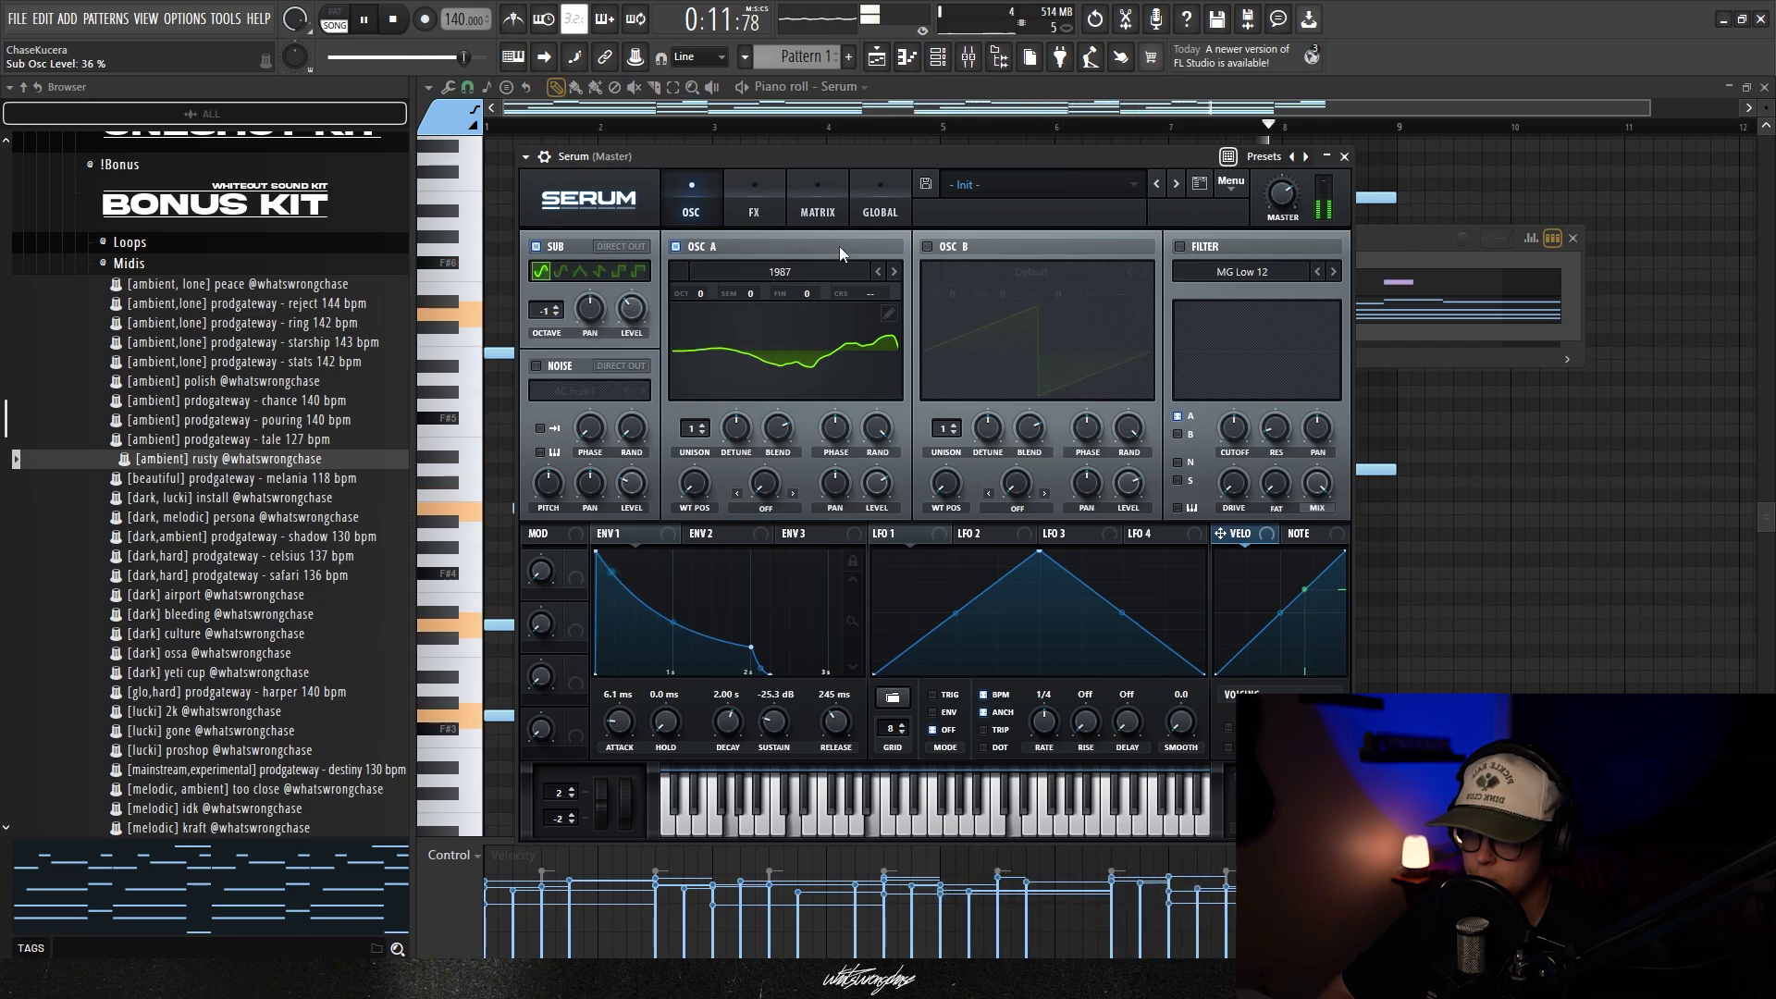
# Enable the MG Low 12 filter on oscillator A and set its cutoff to 644 Hz
pyautogui.click(1181, 246)
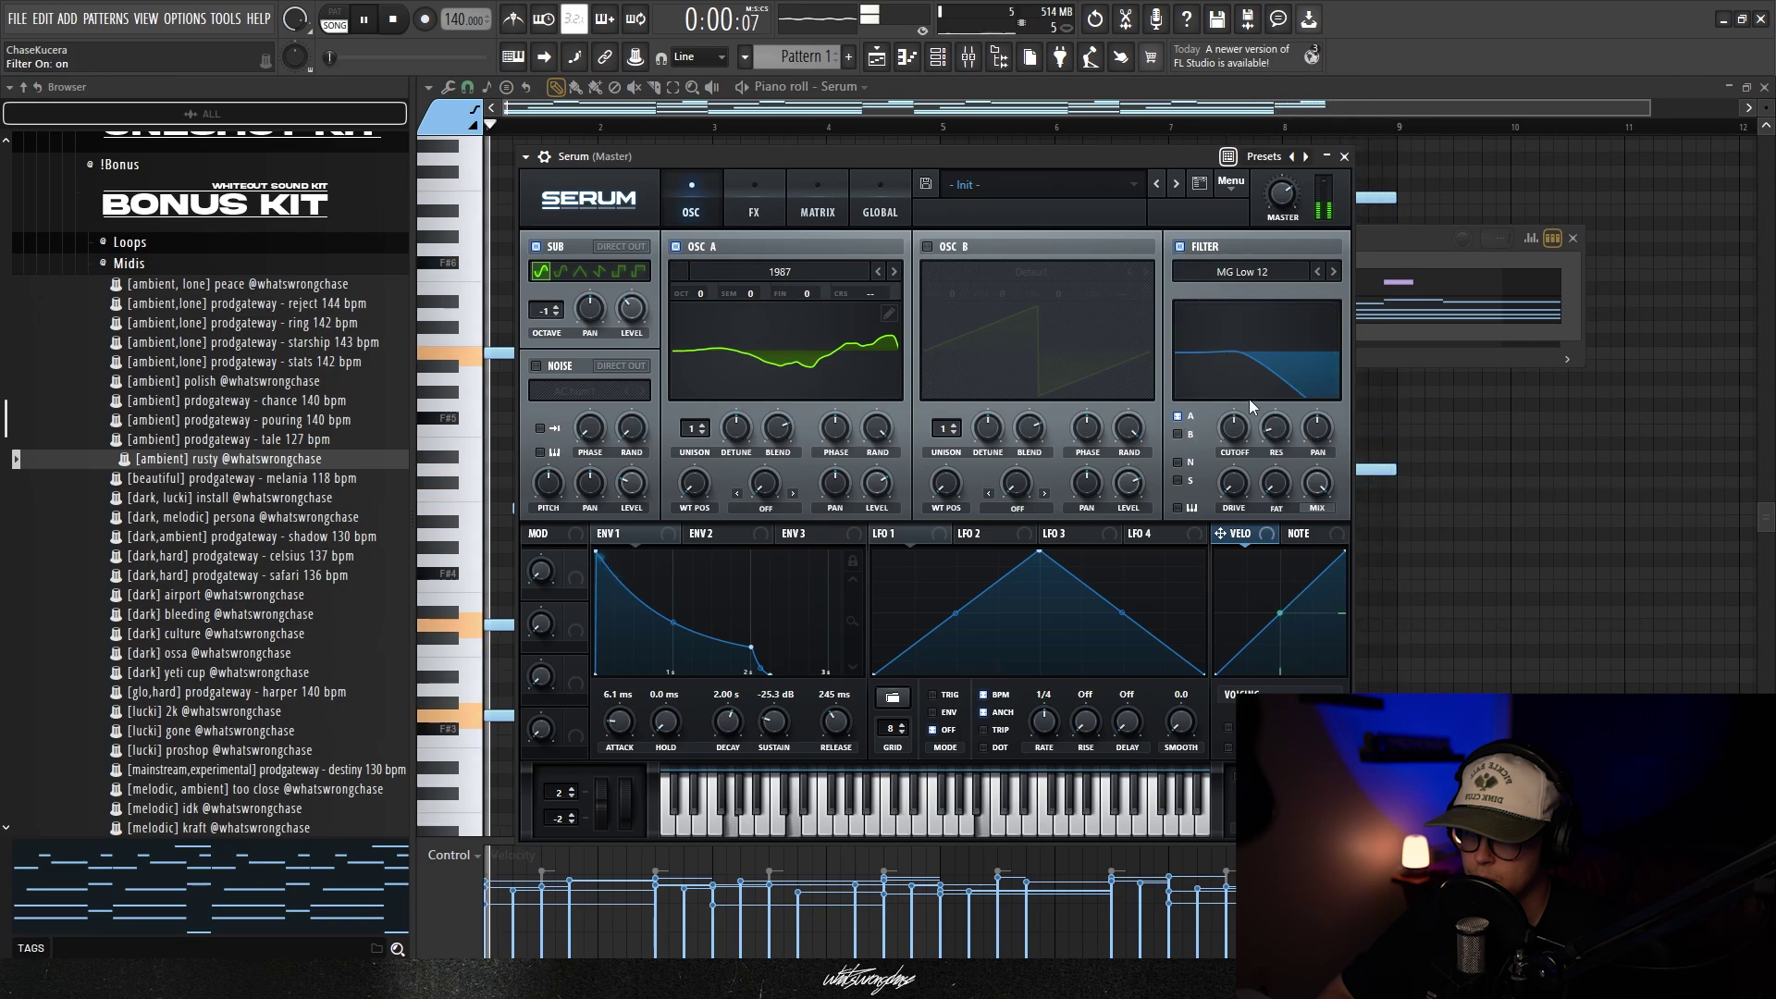
pyautogui.moveTo(1247, 403); pyautogui.dragTo(1253, 433)
# Add a flanger at 63% mix and a BPM-synced phaser to the effects chain
pyautogui.click(754, 199)
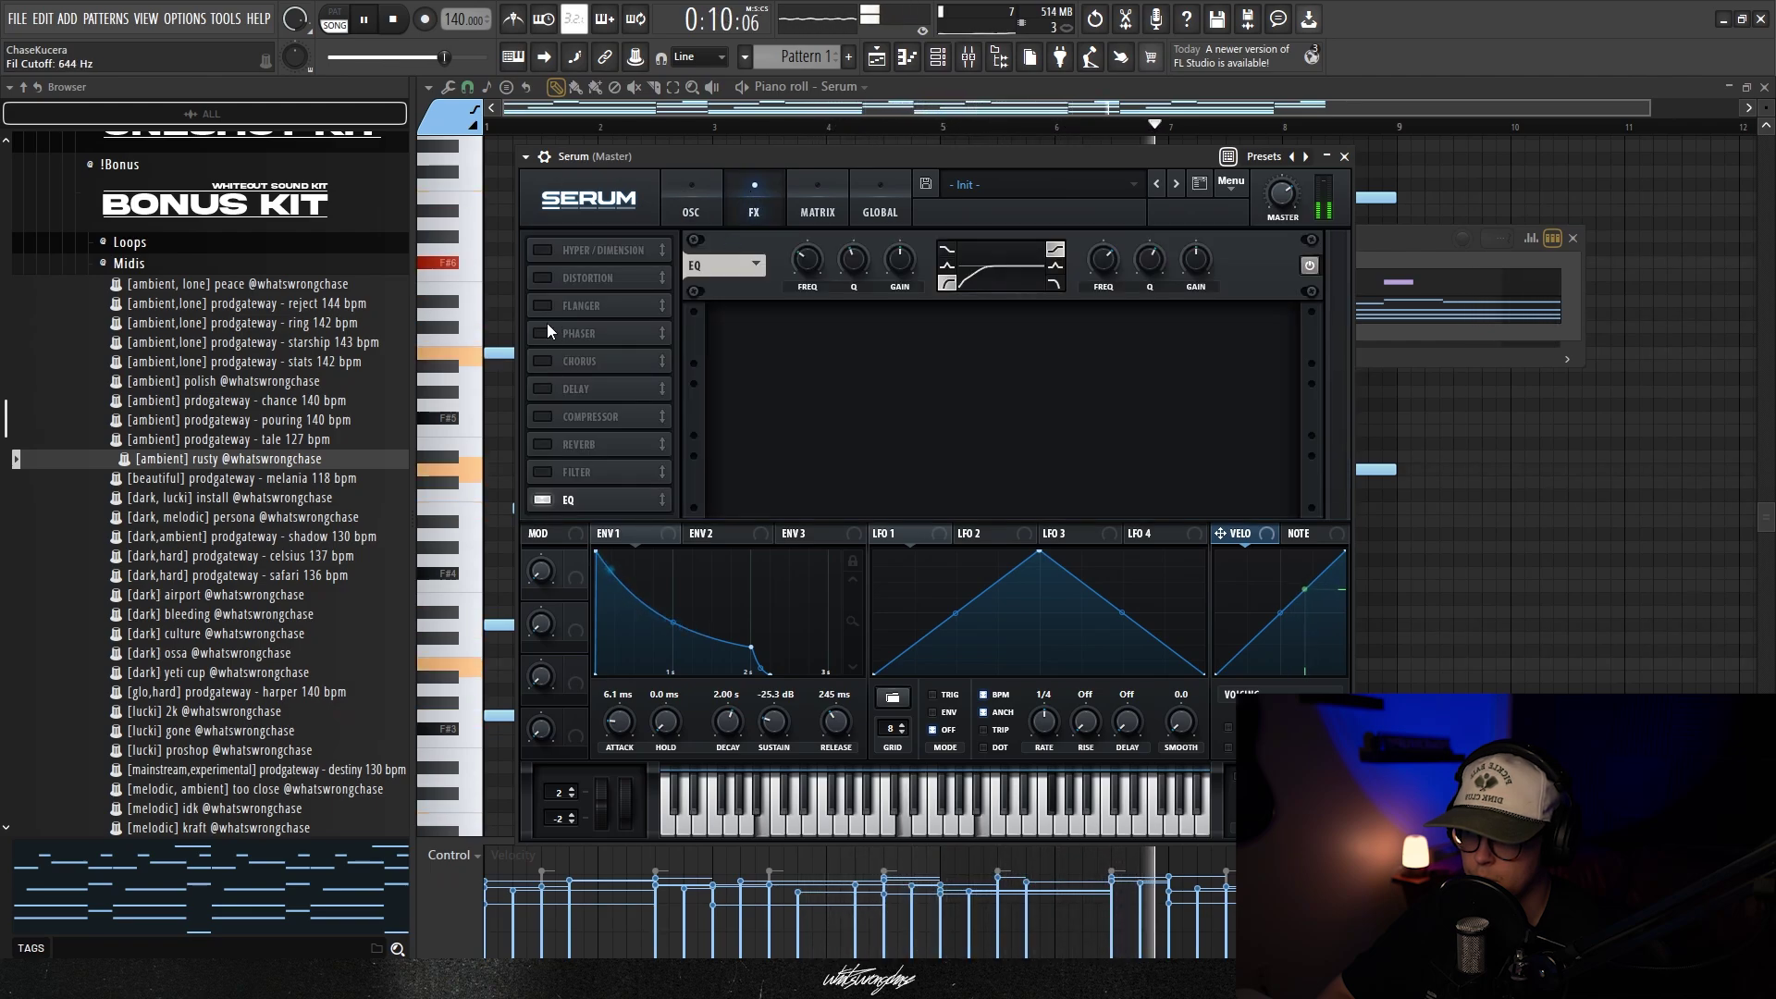
pyautogui.click(540, 307)
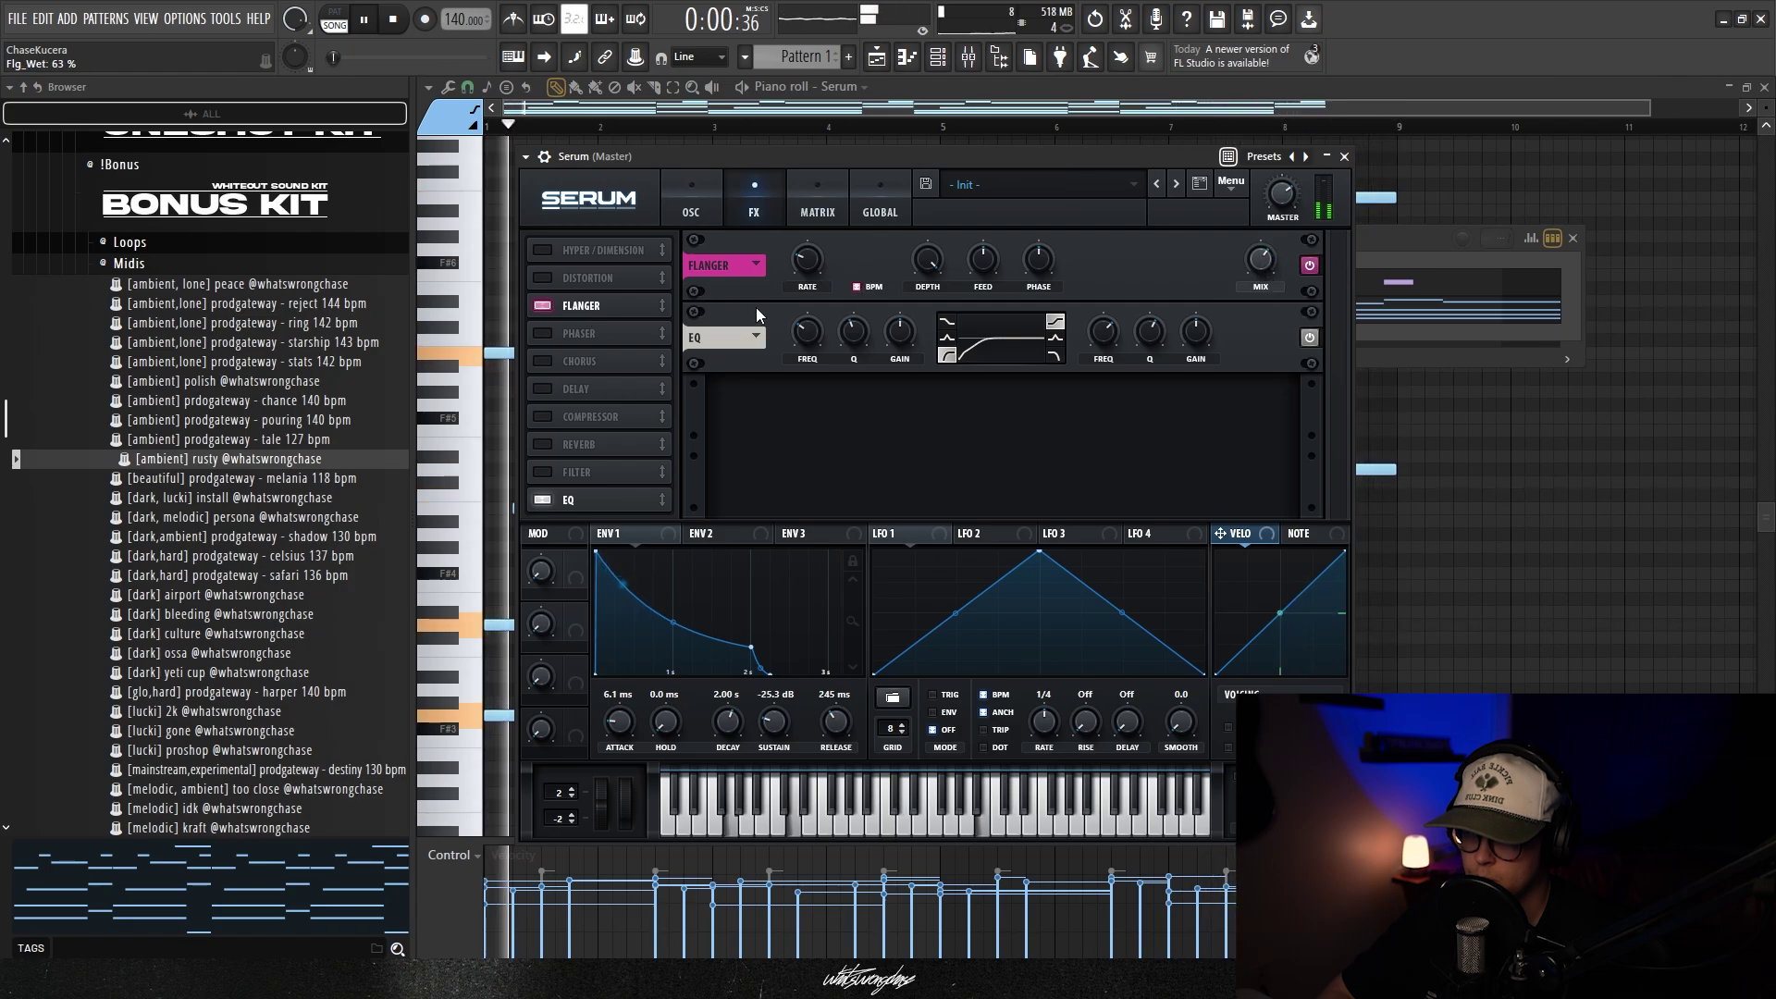
pyautogui.click(541, 334)
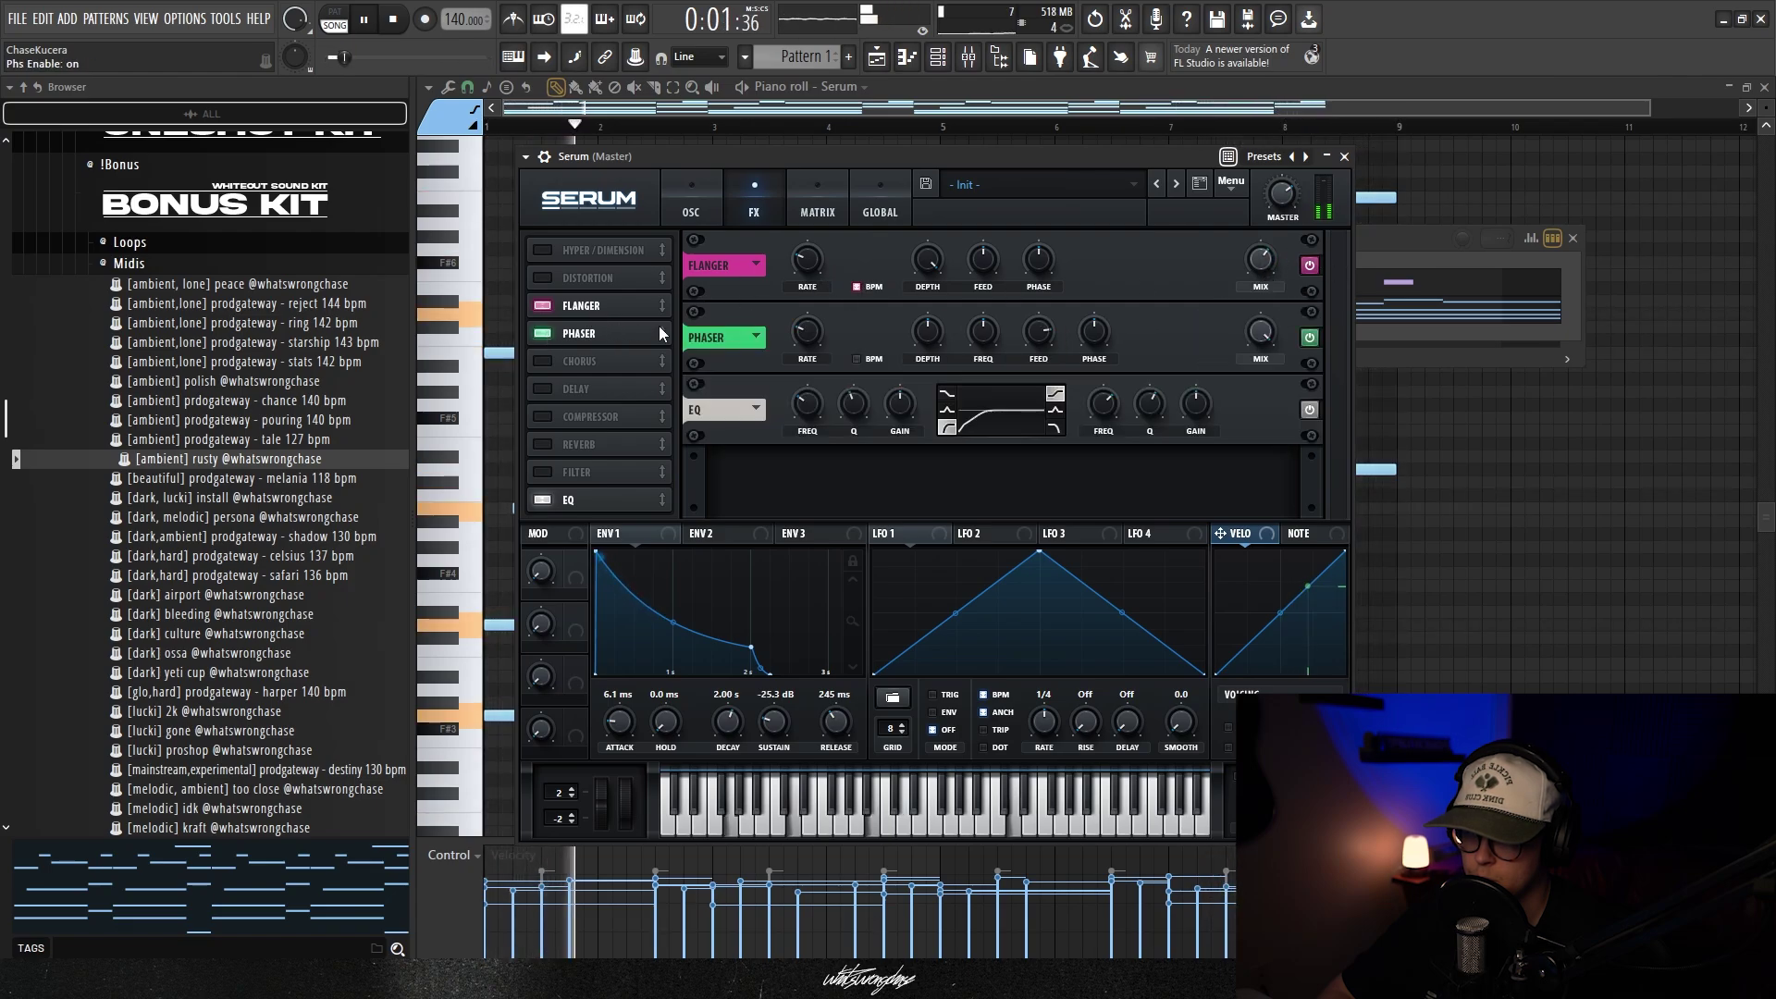
pyautogui.click(857, 358)
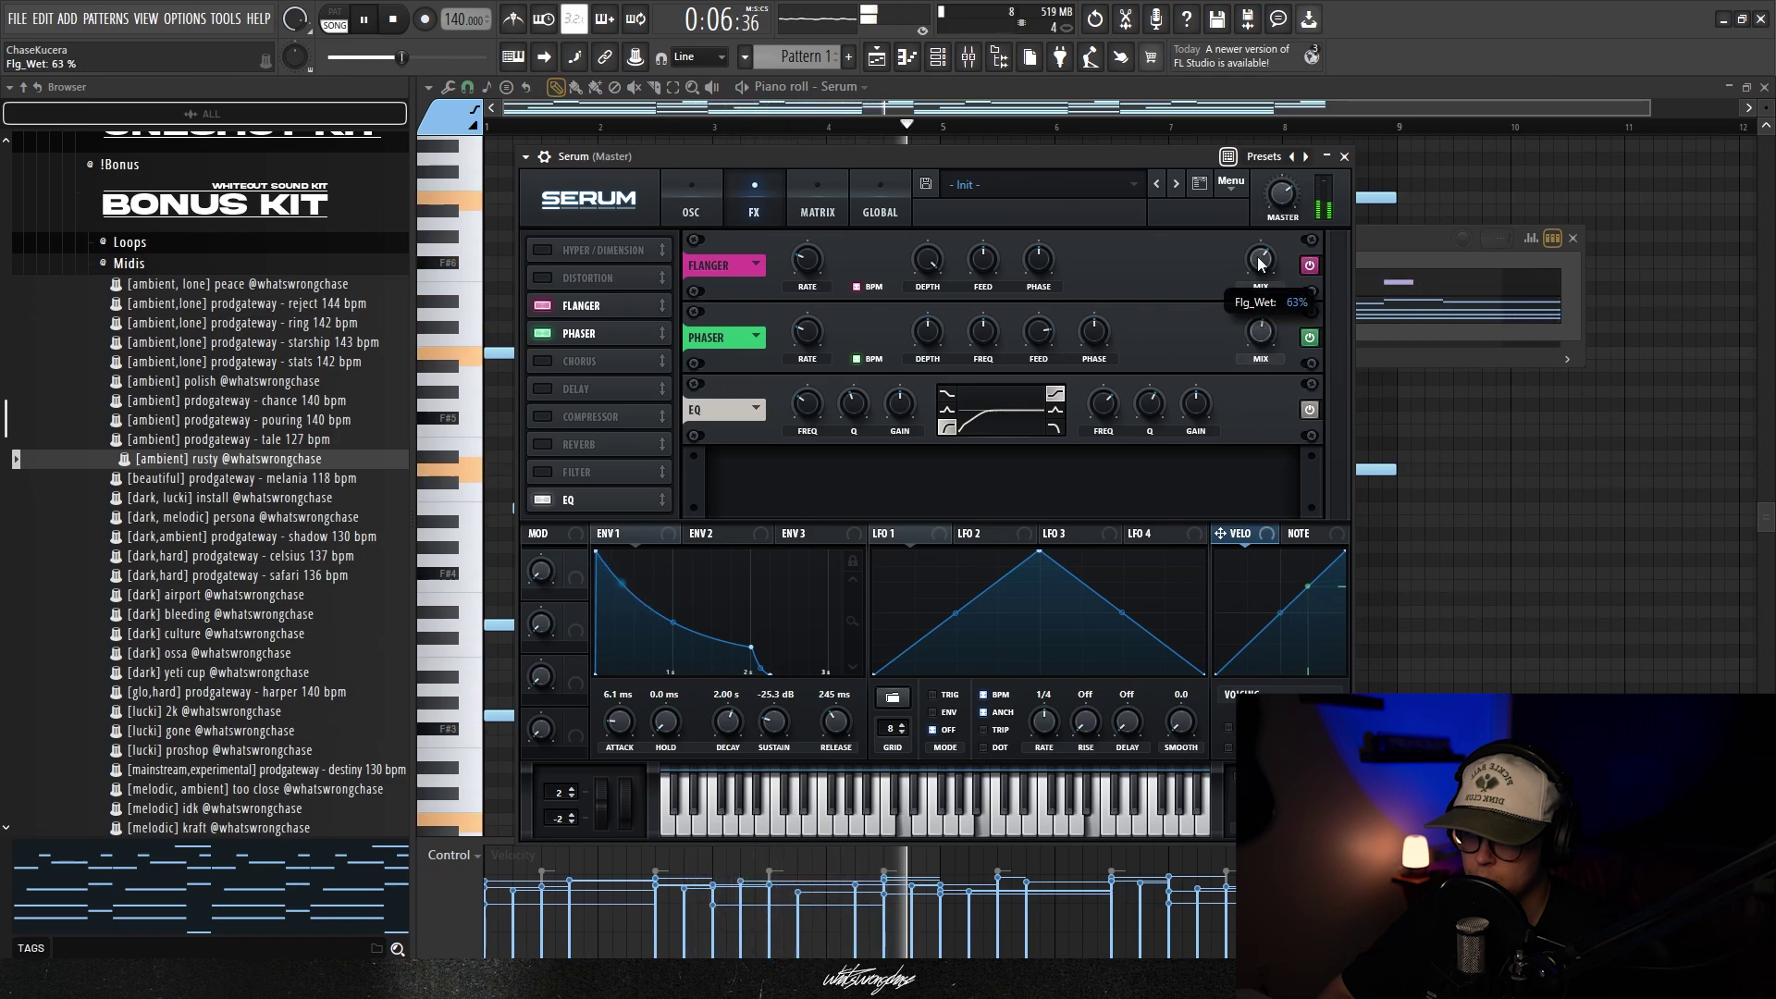
# Add a delay with both times at 1/256 and switch it to ping-pong mode
pyautogui.click(541, 391)
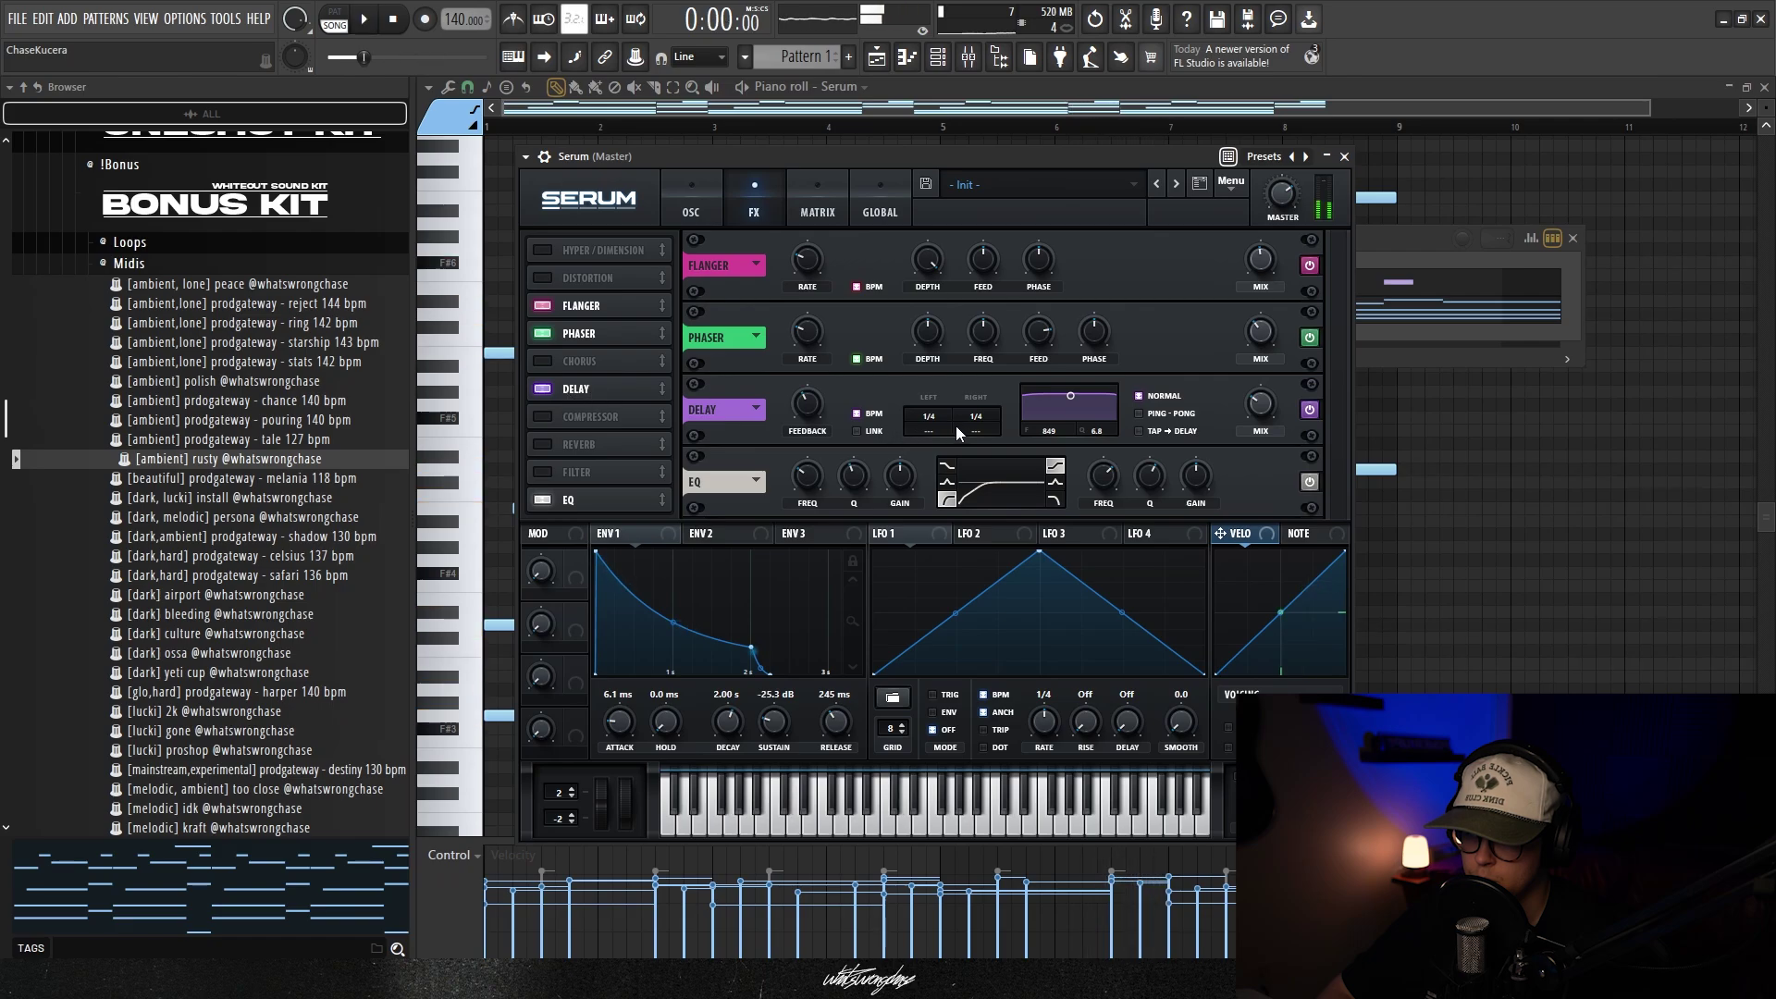
pyautogui.press('space')
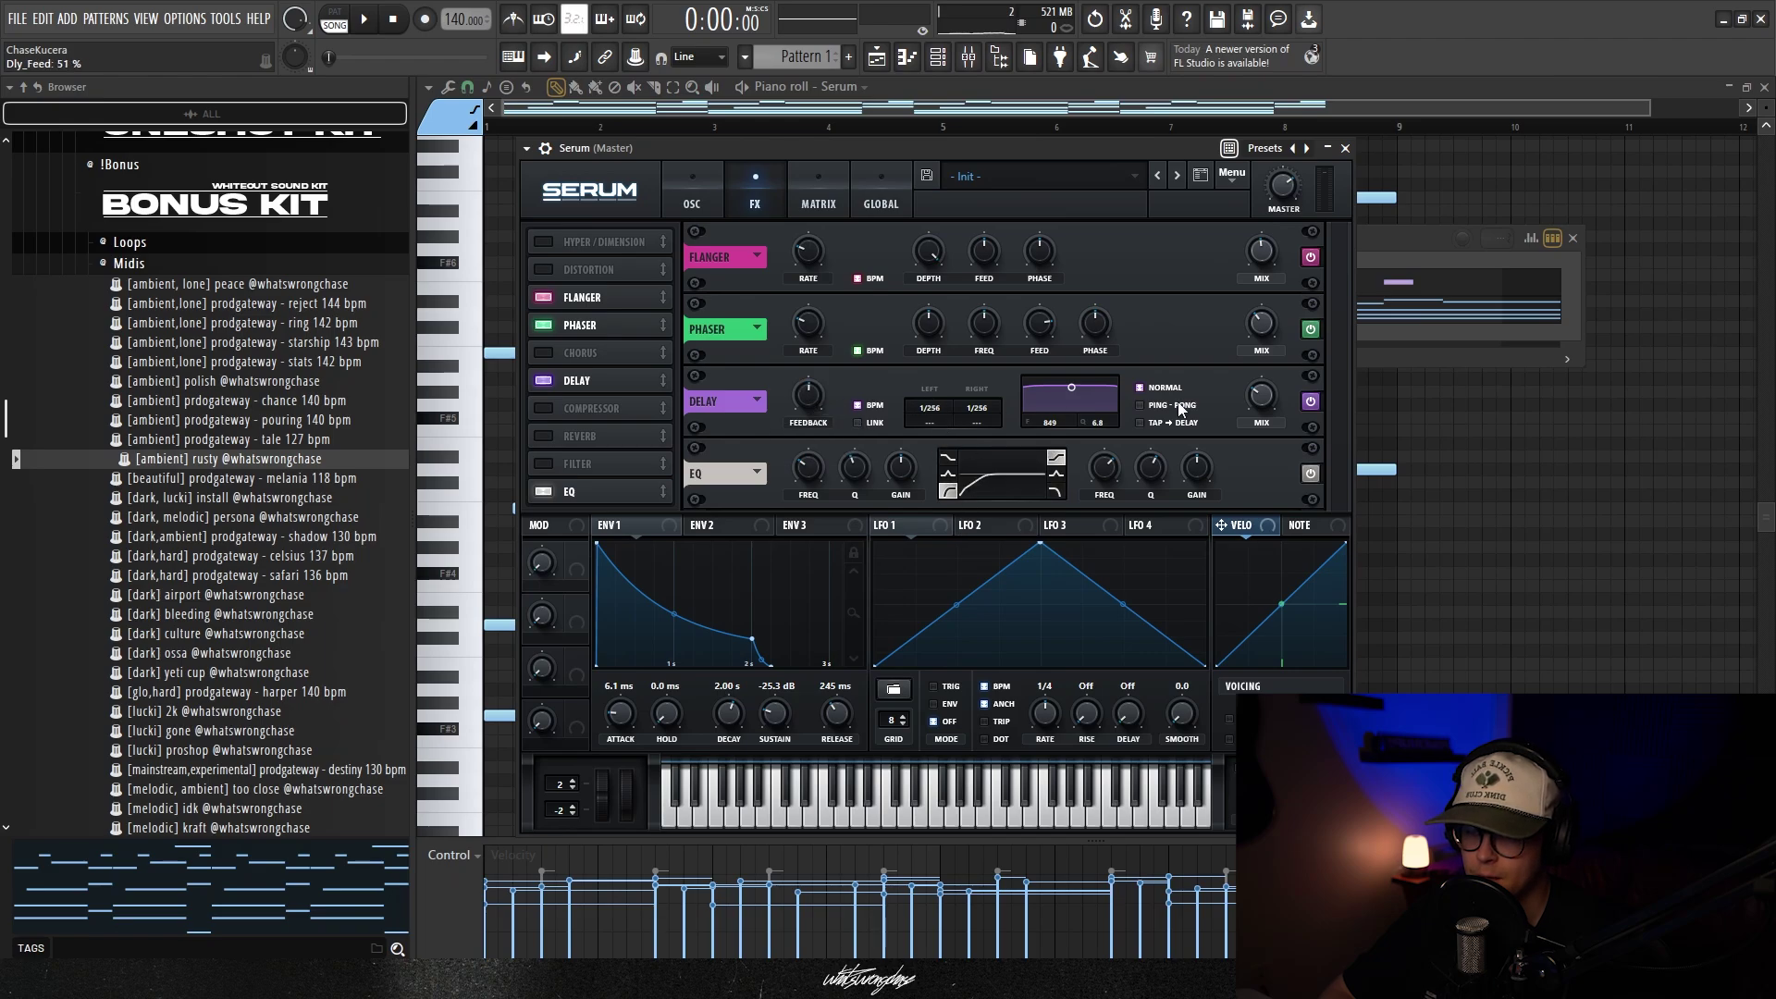
pyautogui.click(1140, 404)
pyautogui.press('space')
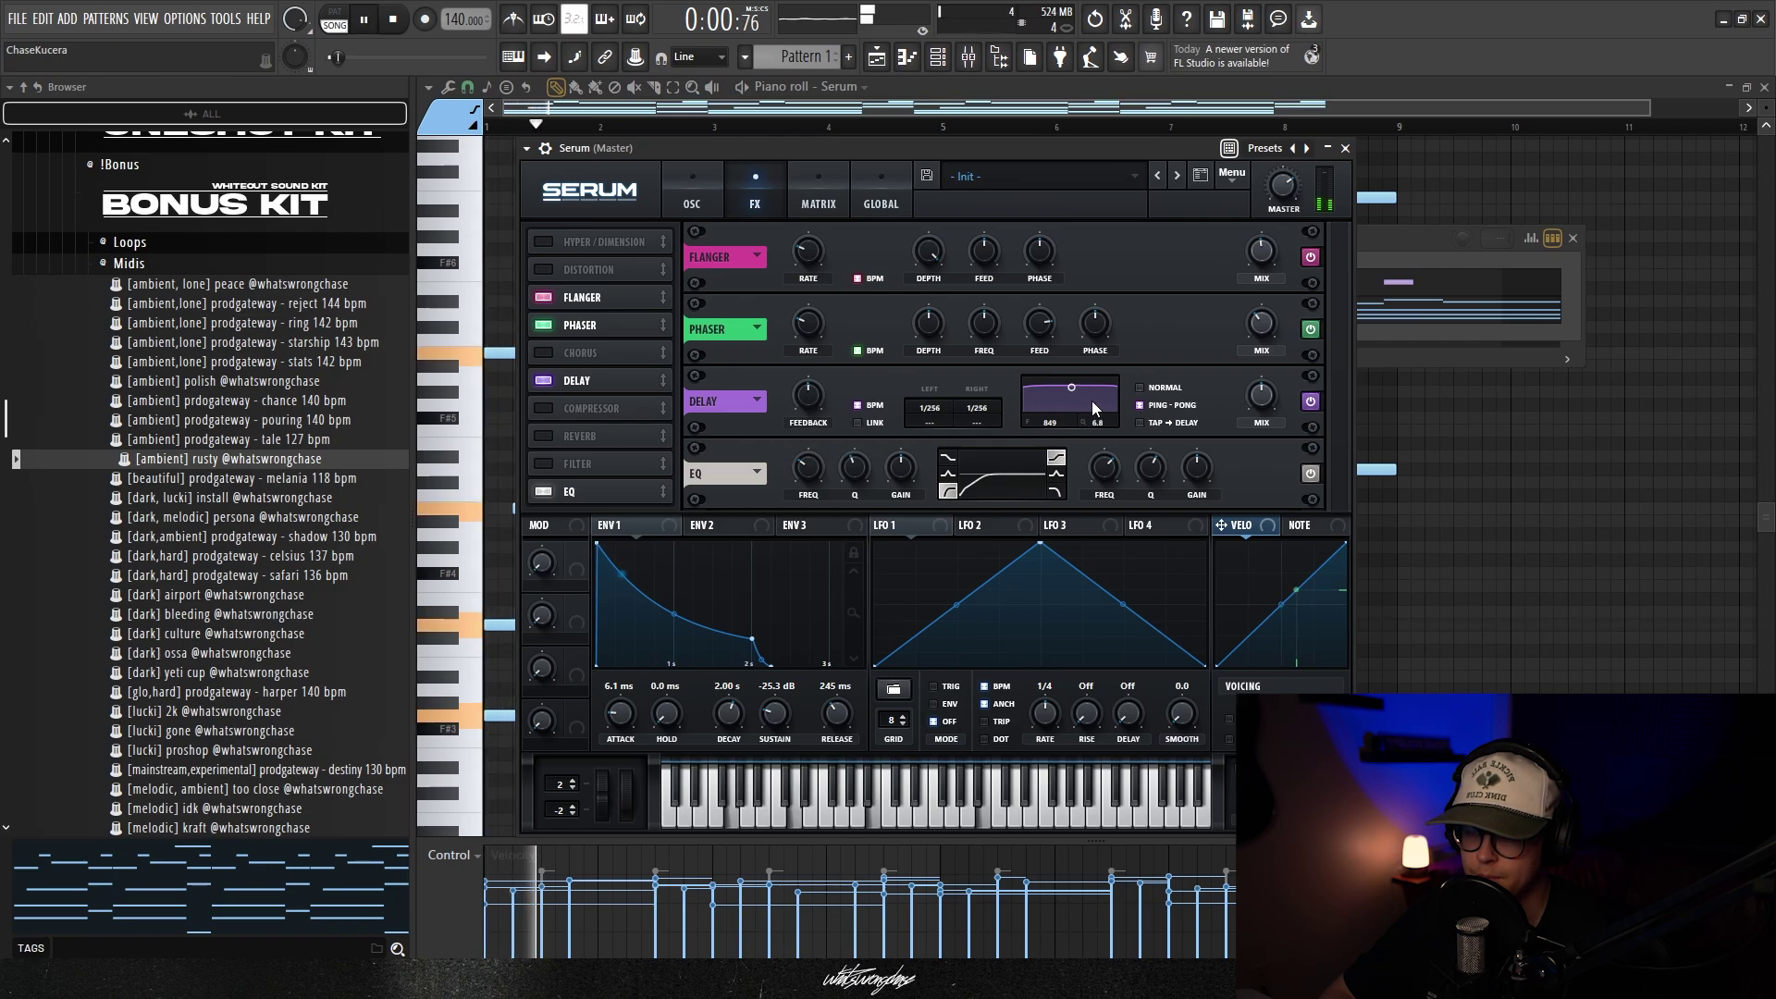
# Shift the delay's filter to 2204 with a bandwidth of 2.9, and set its mix to 48% and feedback to 50%
pyautogui.moveTo(1074, 396); pyautogui.dragTo(1086, 404)
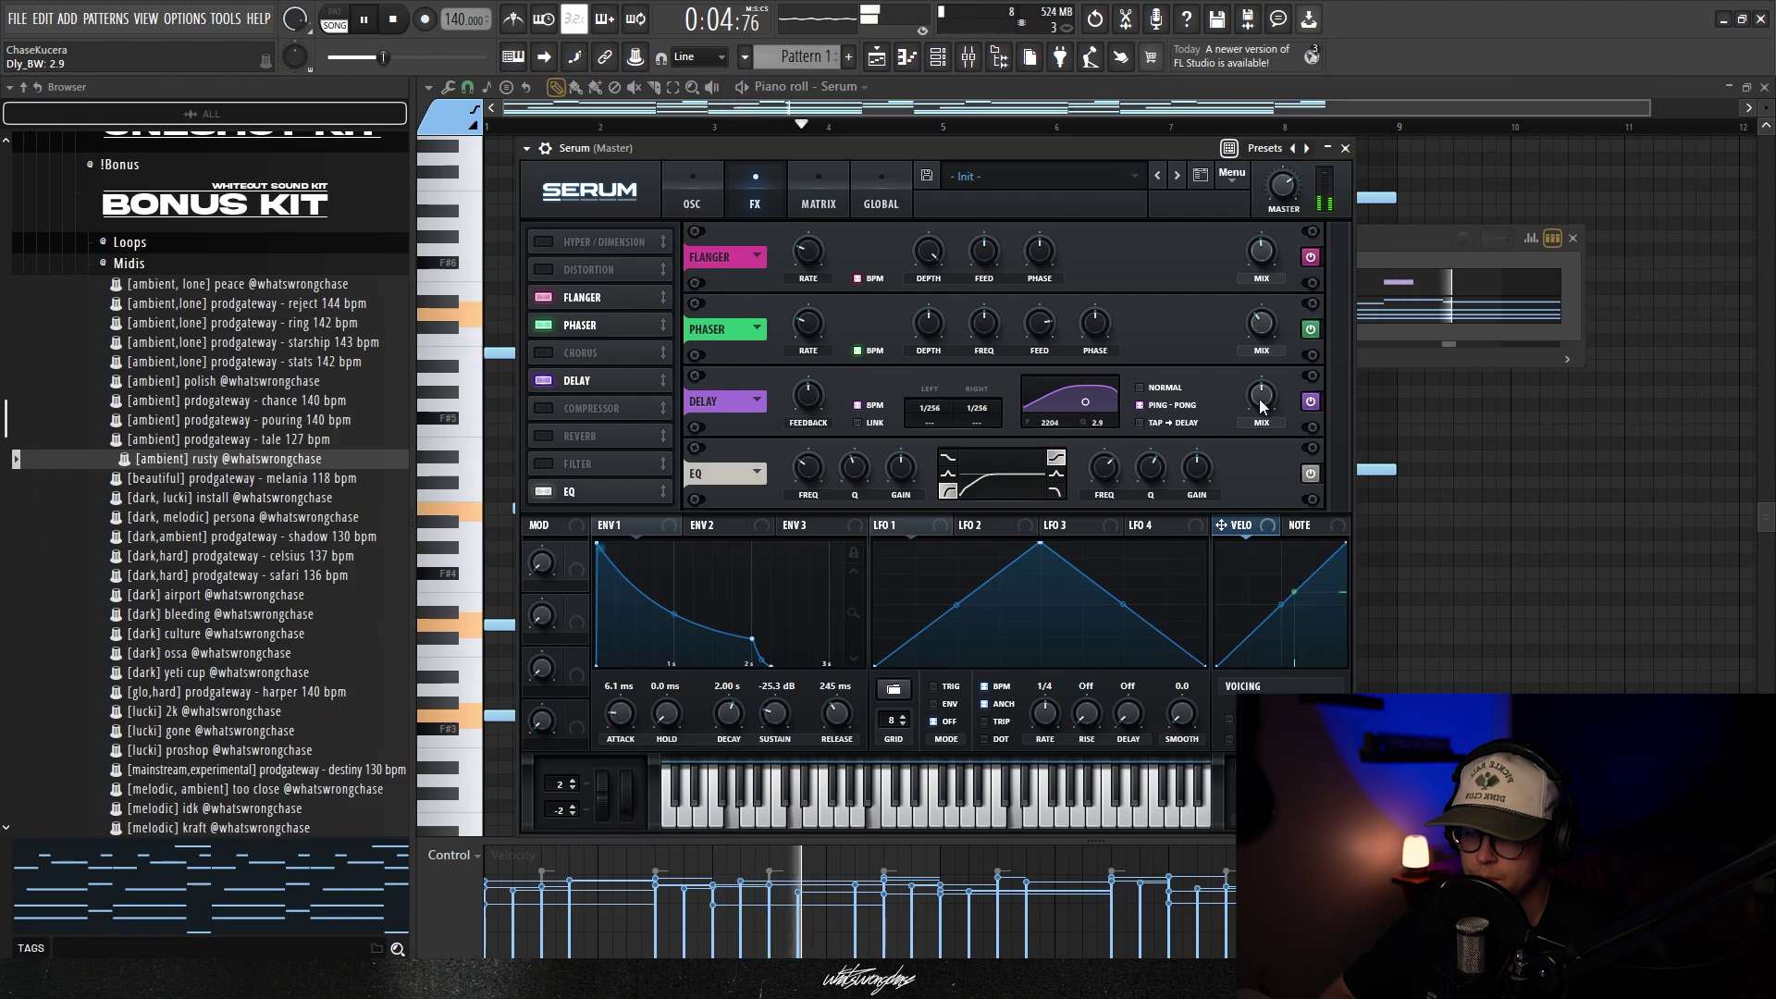
pyautogui.moveTo(1259, 398); pyautogui.dragTo(1284, 266)
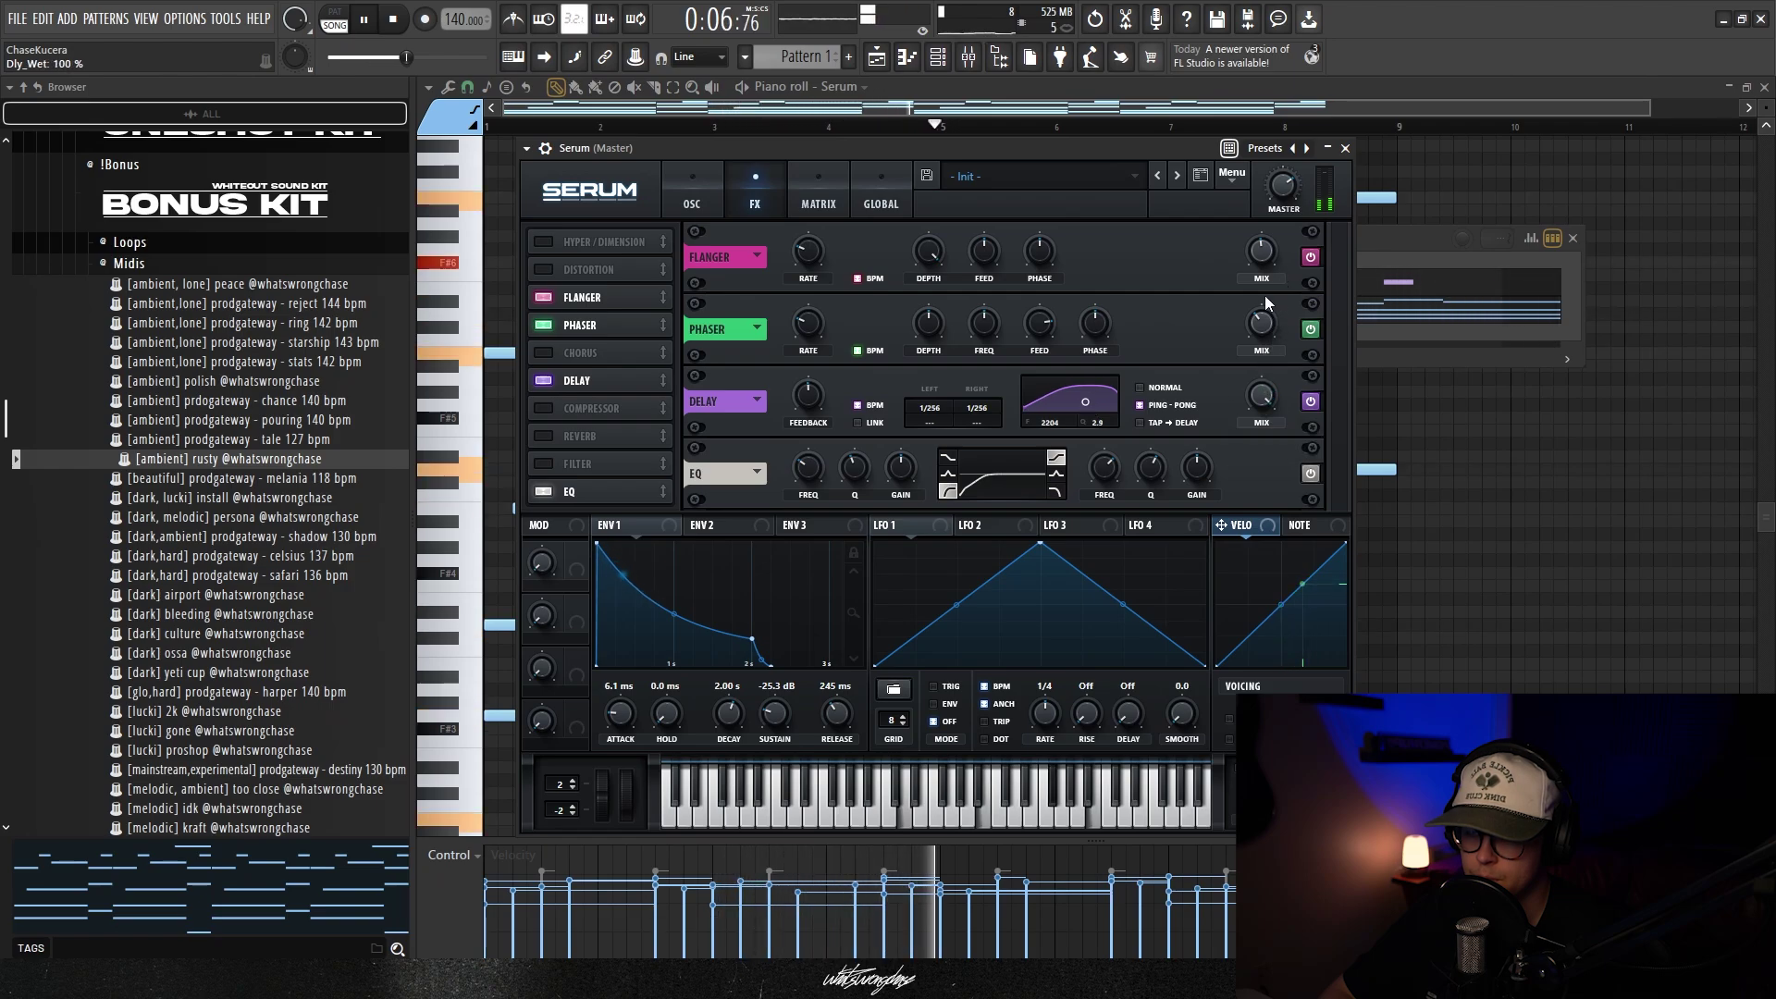
pyautogui.moveTo(1262, 396); pyautogui.dragTo(1268, 497)
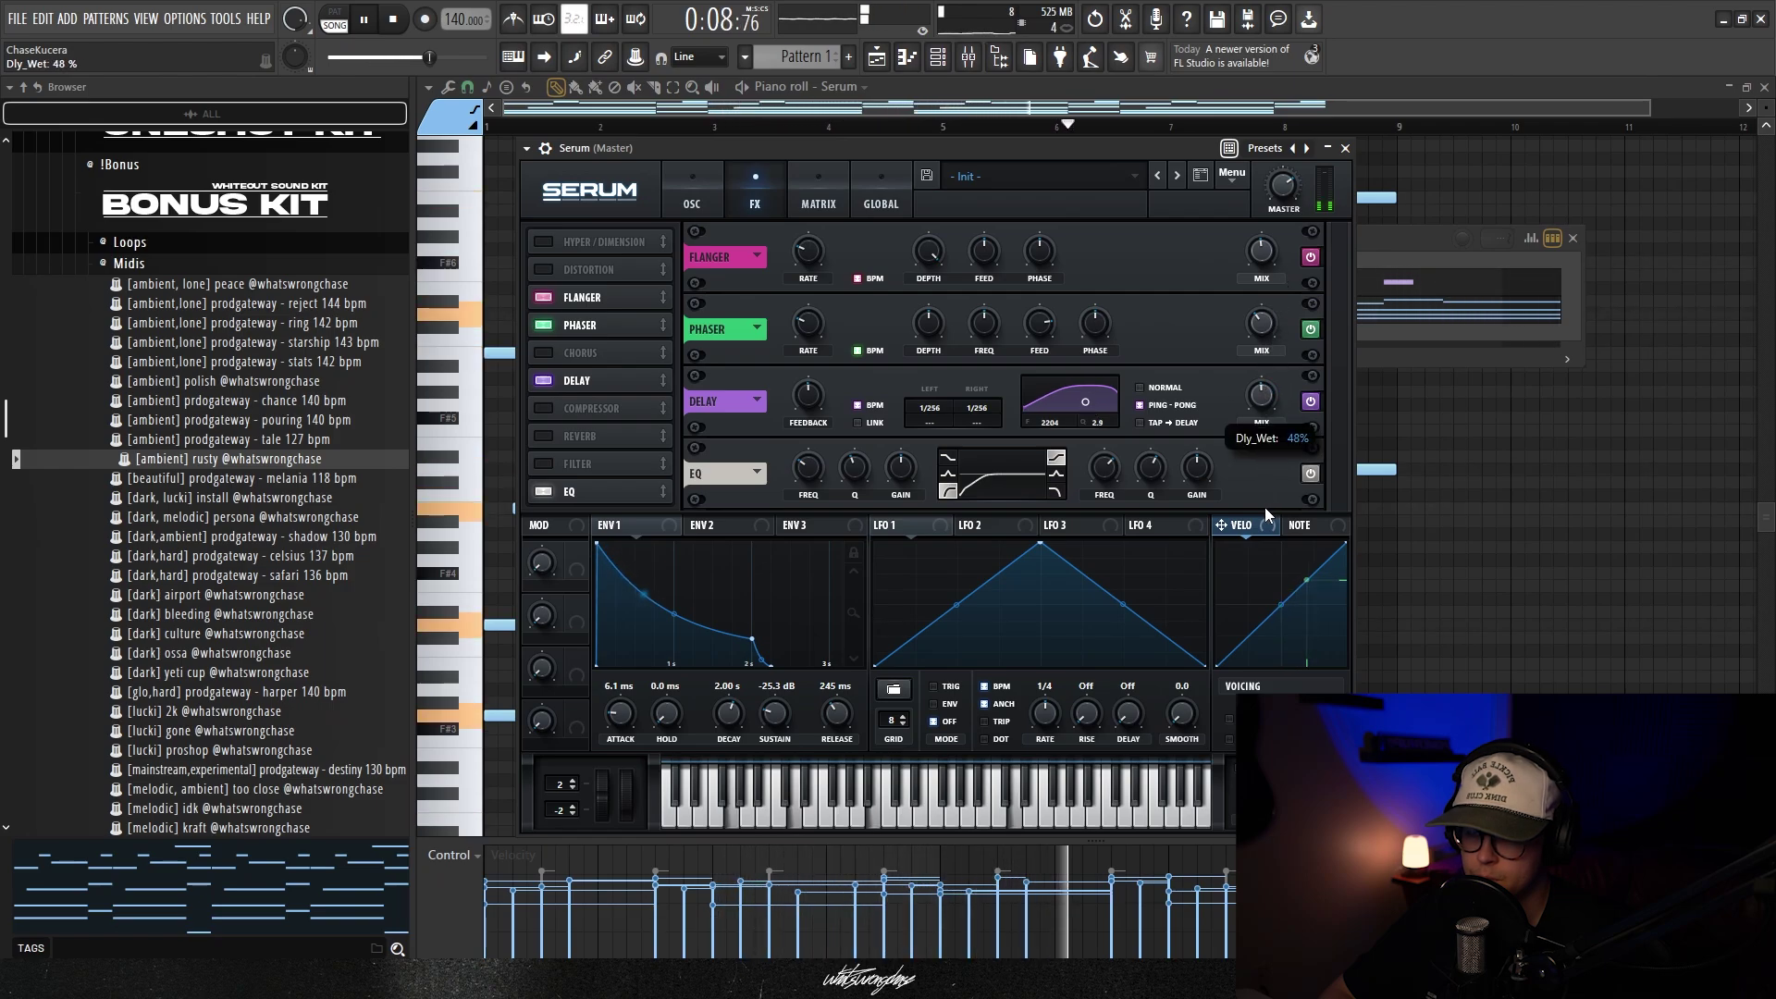
pyautogui.moveTo(807, 396); pyautogui.dragTo(806, 491)
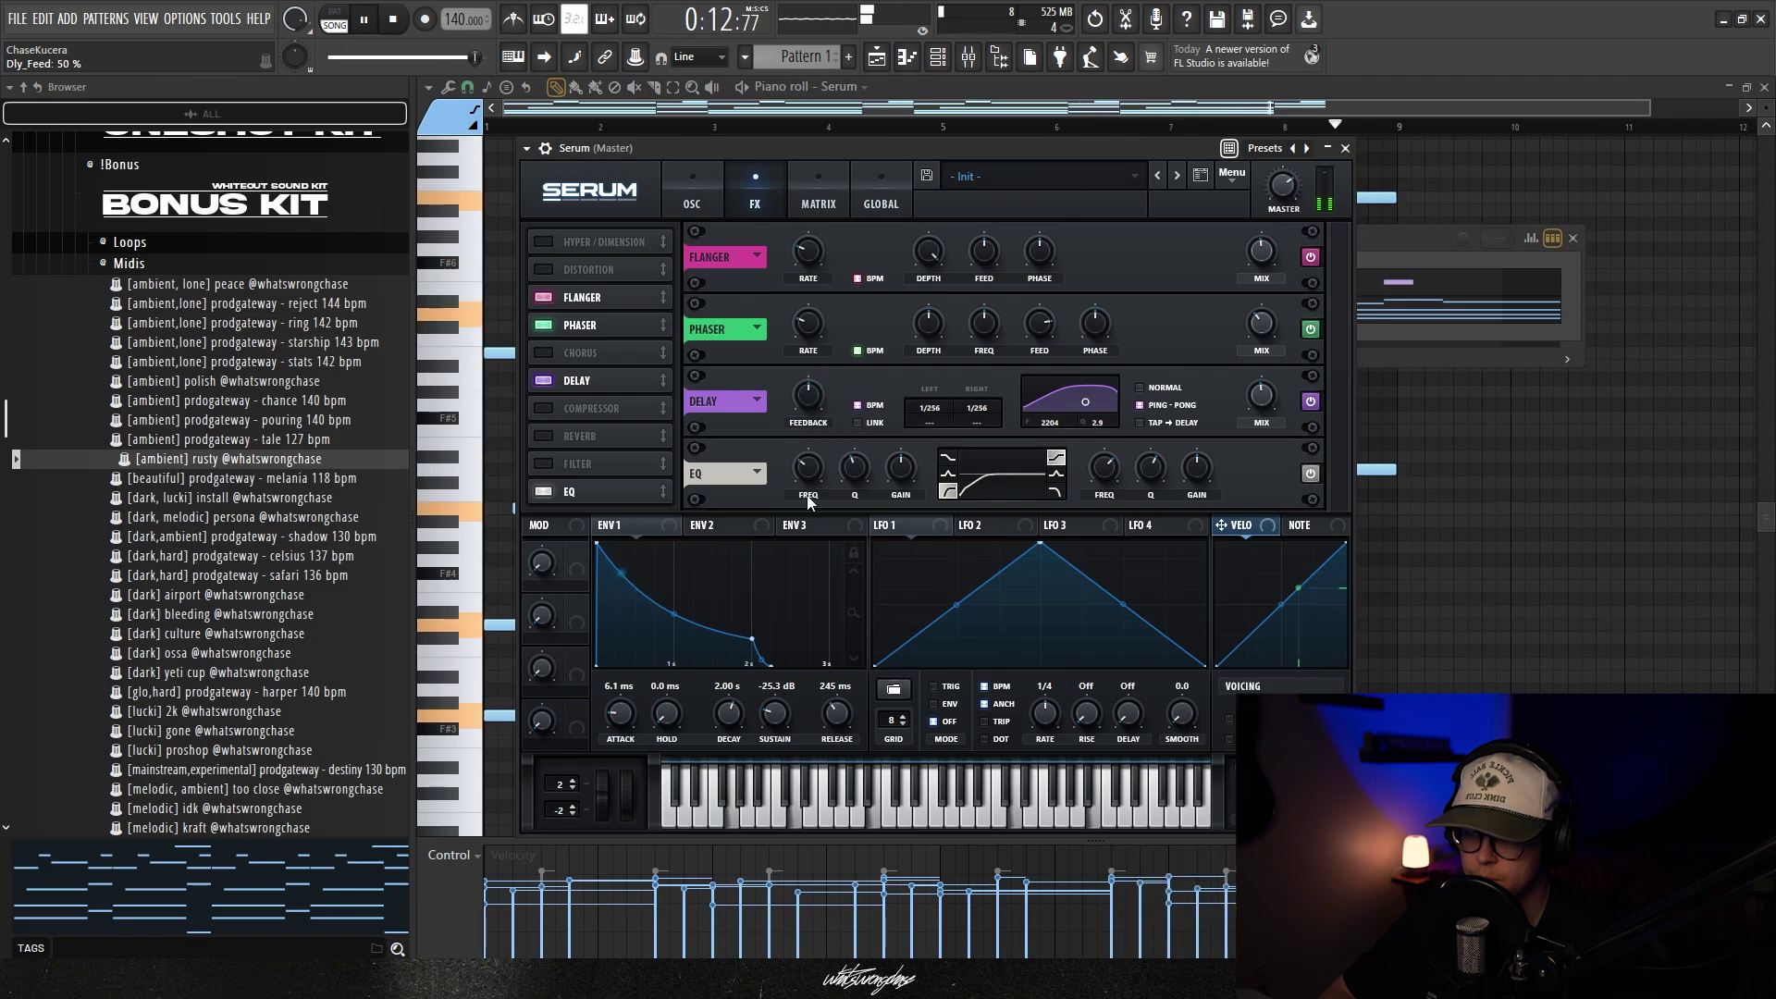
# Try the chorus and the compressor's multiband mode on the sound
pyautogui.click(545, 351)
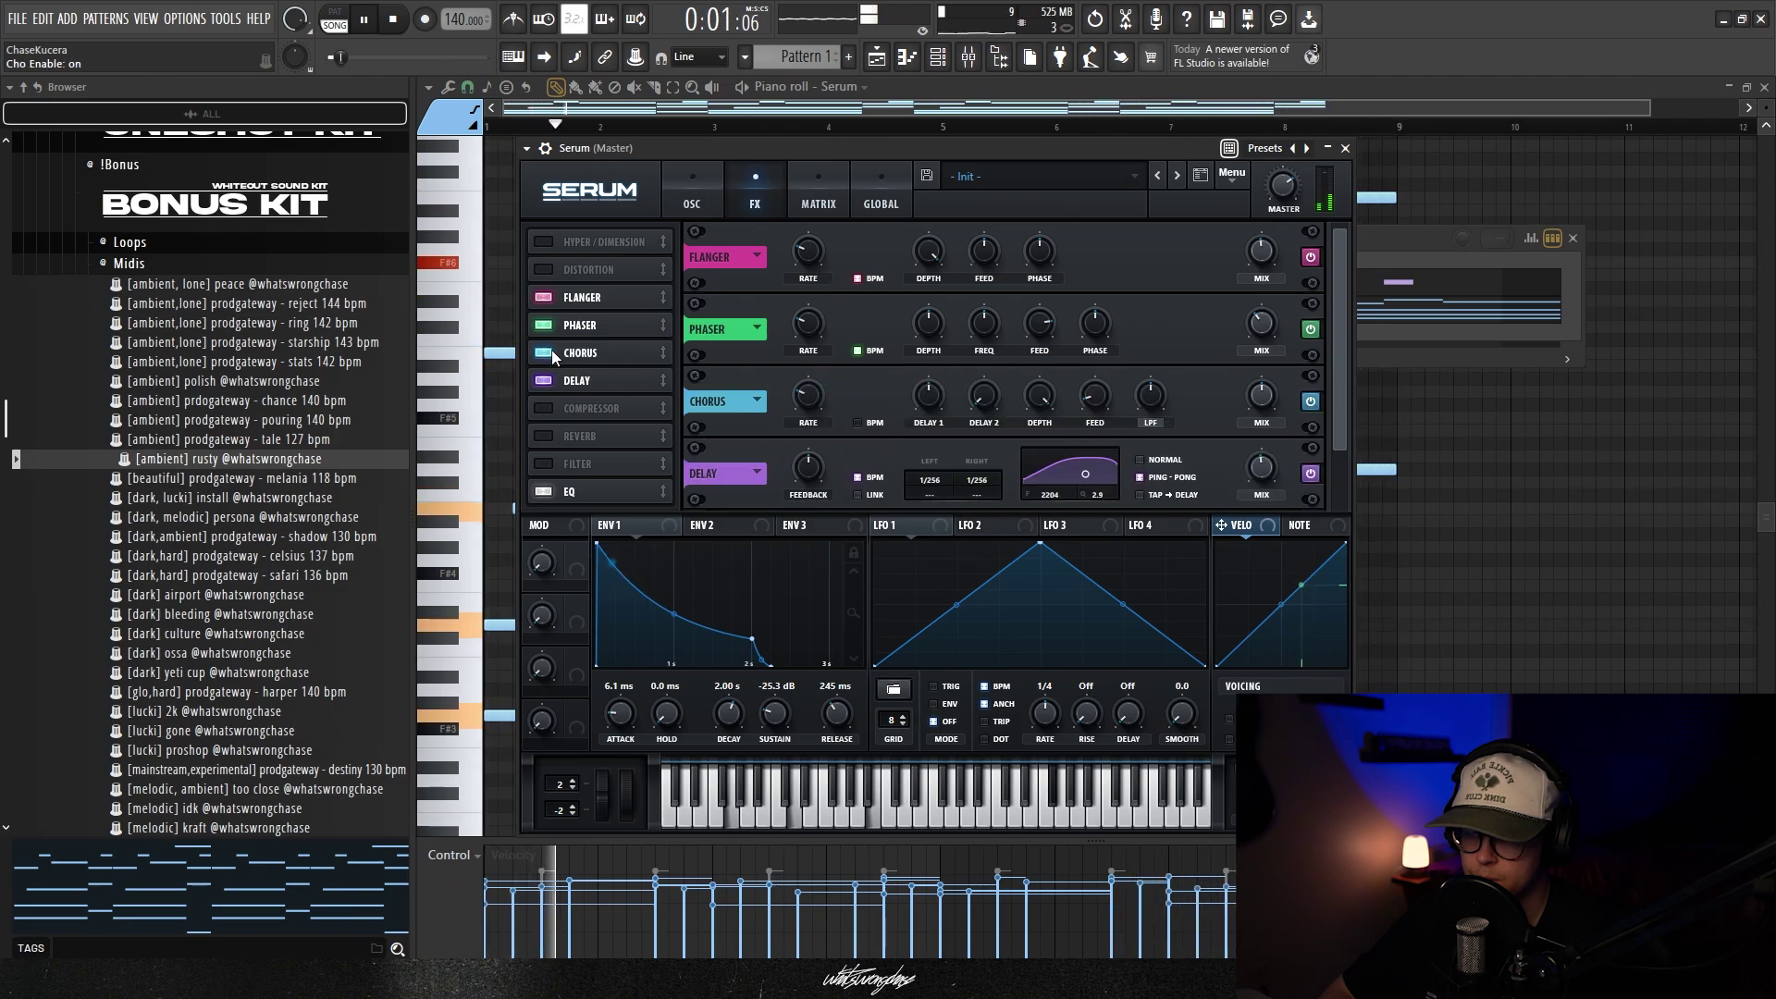
pyautogui.click(545, 351)
pyautogui.click(545, 408)
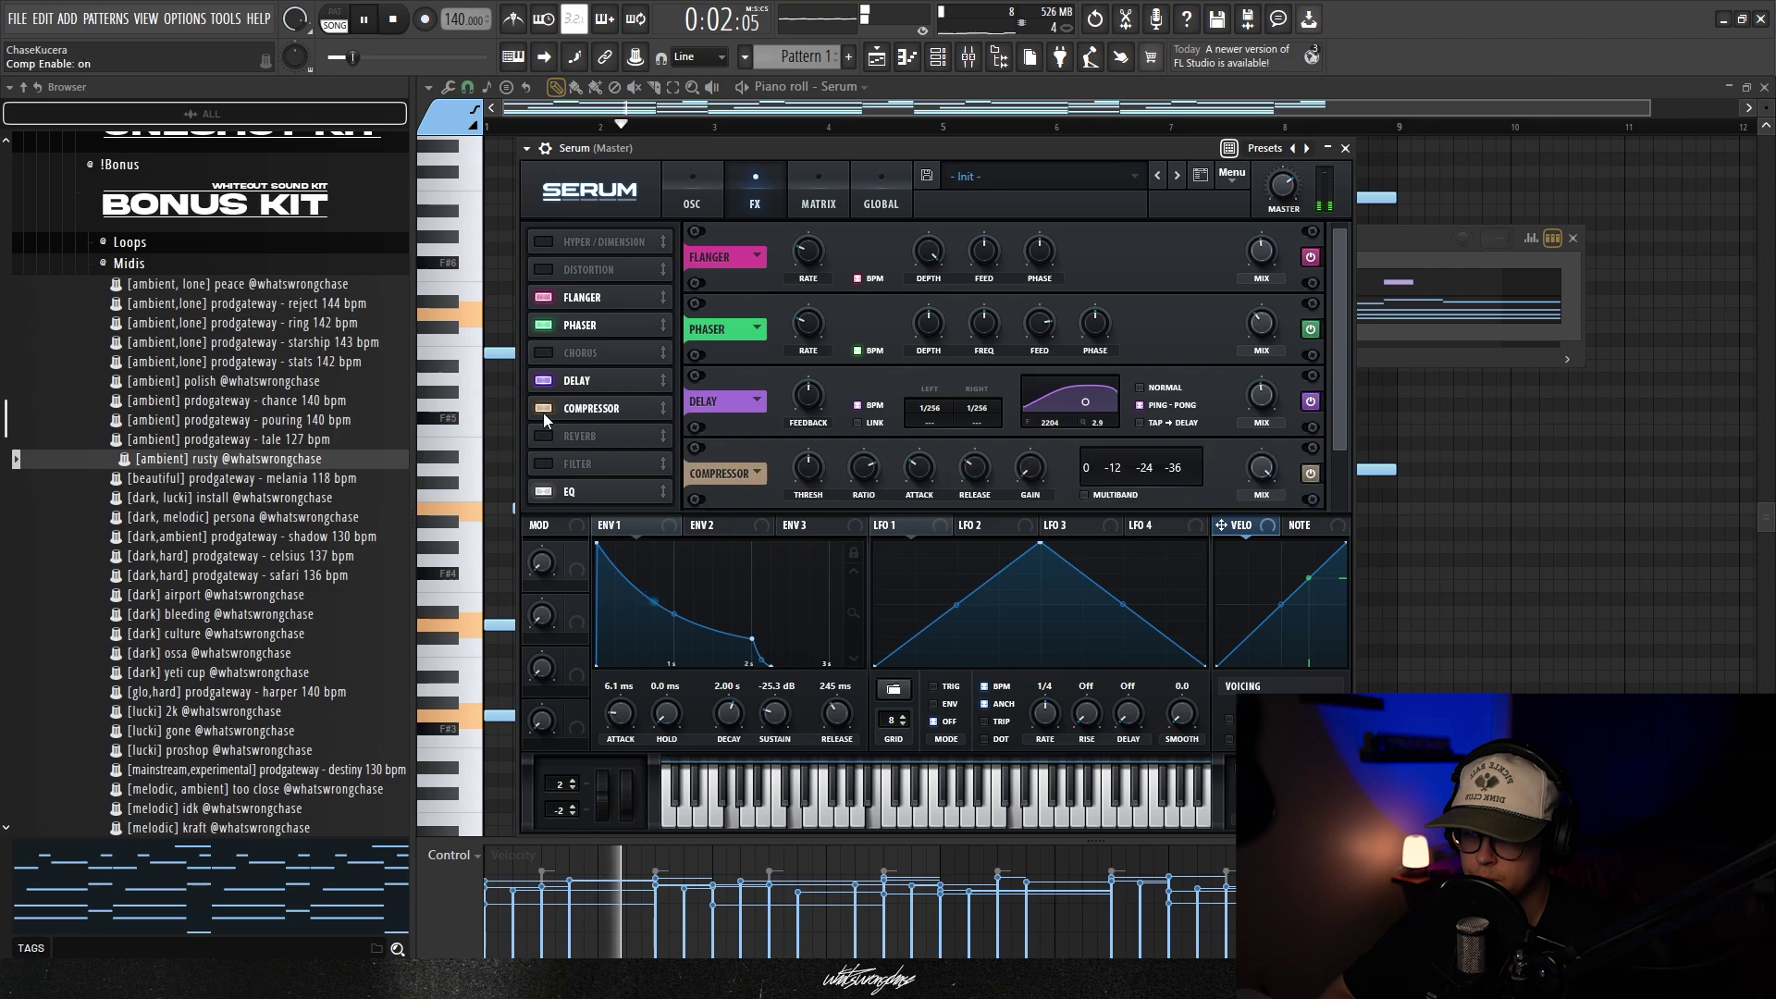
pyautogui.click(1085, 495)
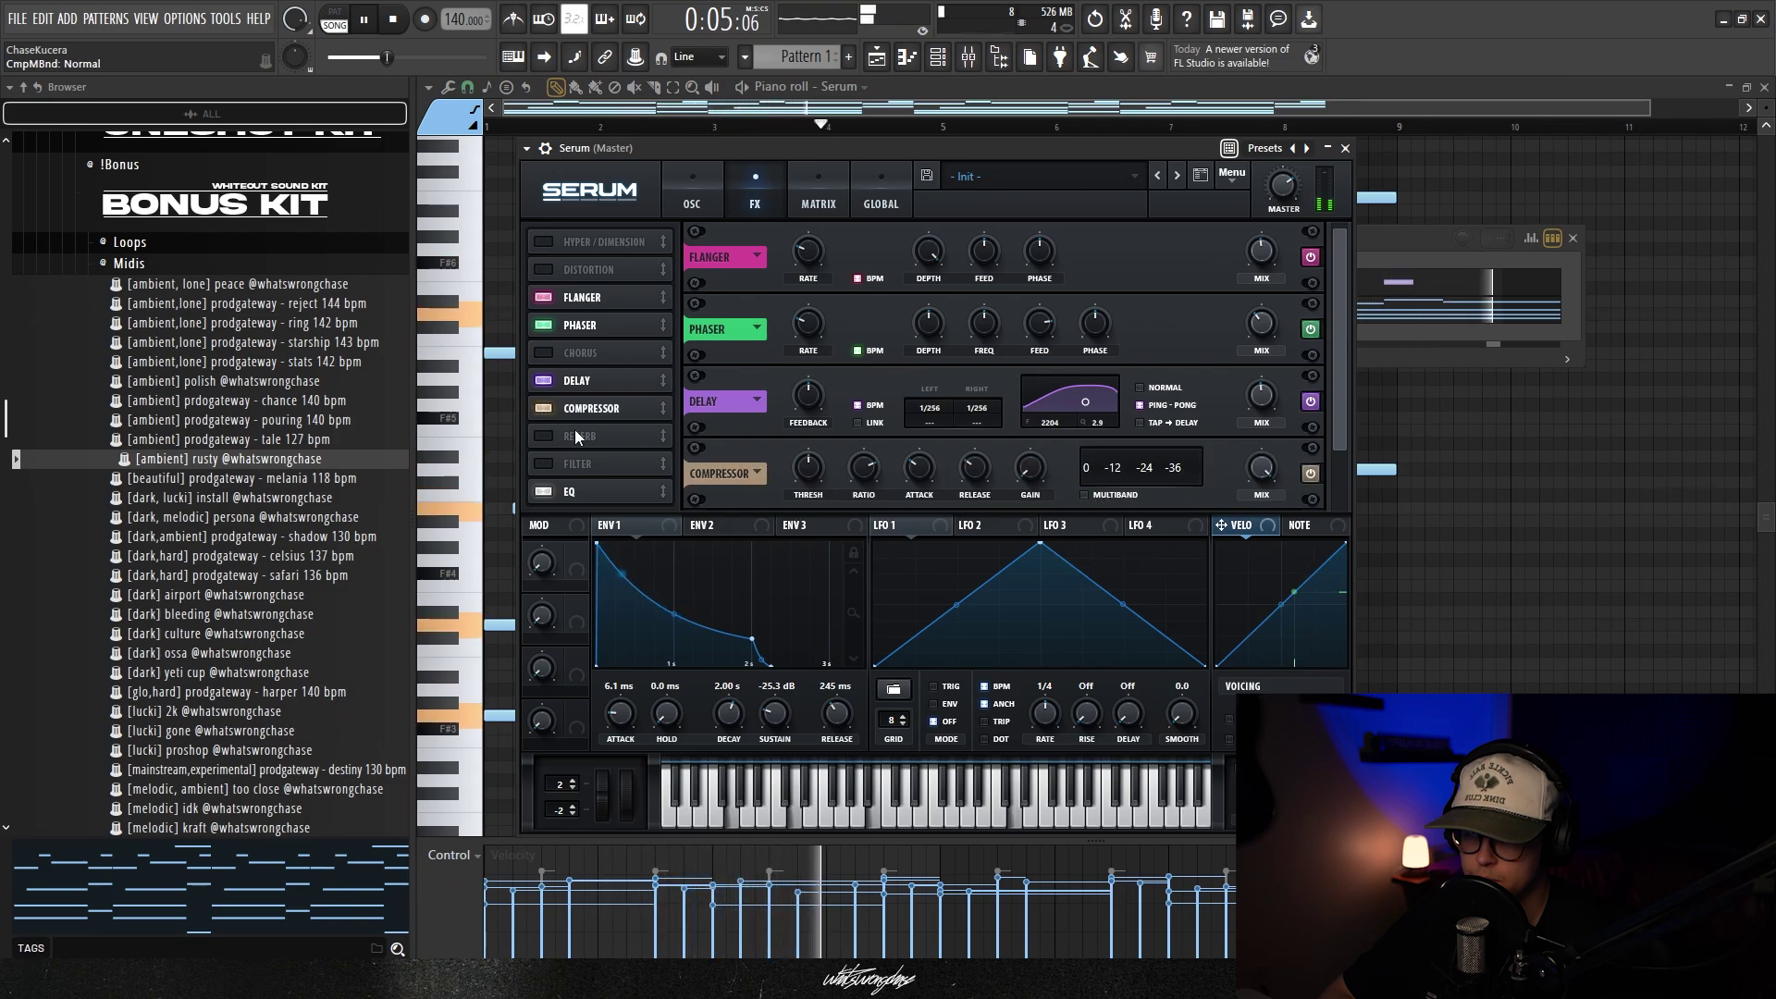
pyautogui.click(545, 408)
# Enable the hall reverb and modulate its mix with LFO 1, reshaped into a curved rise that peaks late
pyautogui.click(545, 436)
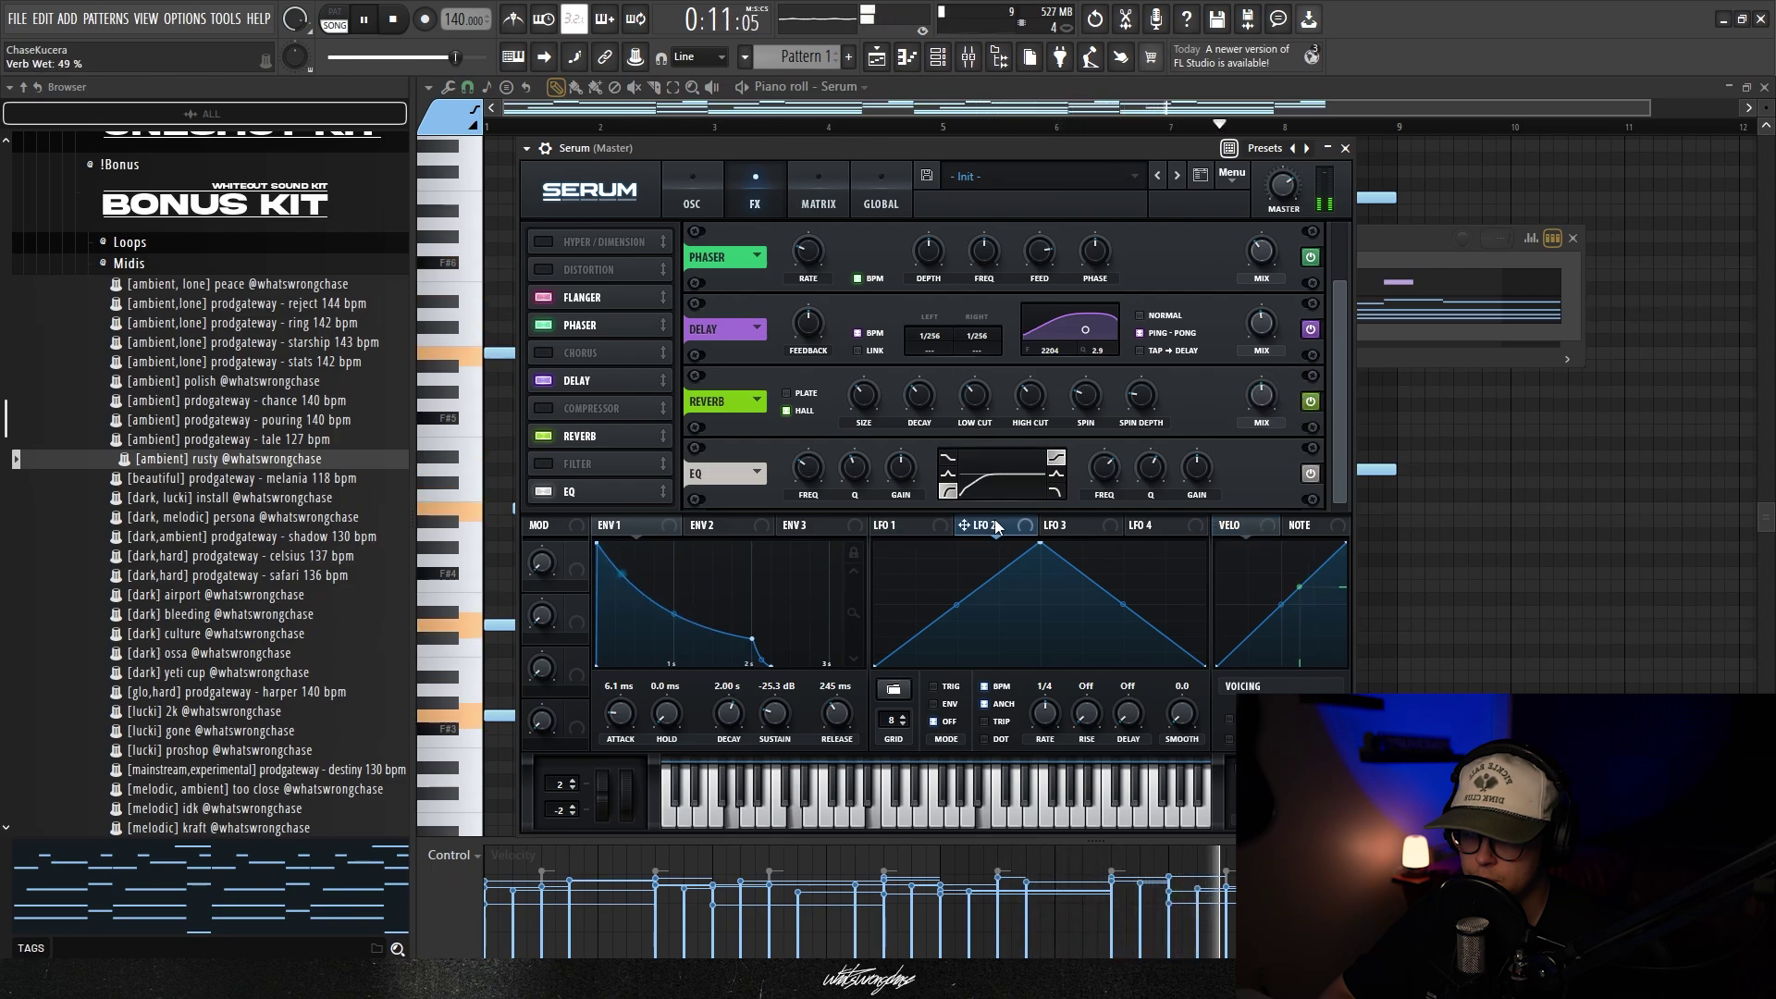
pyautogui.press('space')
pyautogui.moveTo(1041, 545); pyautogui.dragTo(1218, 582)
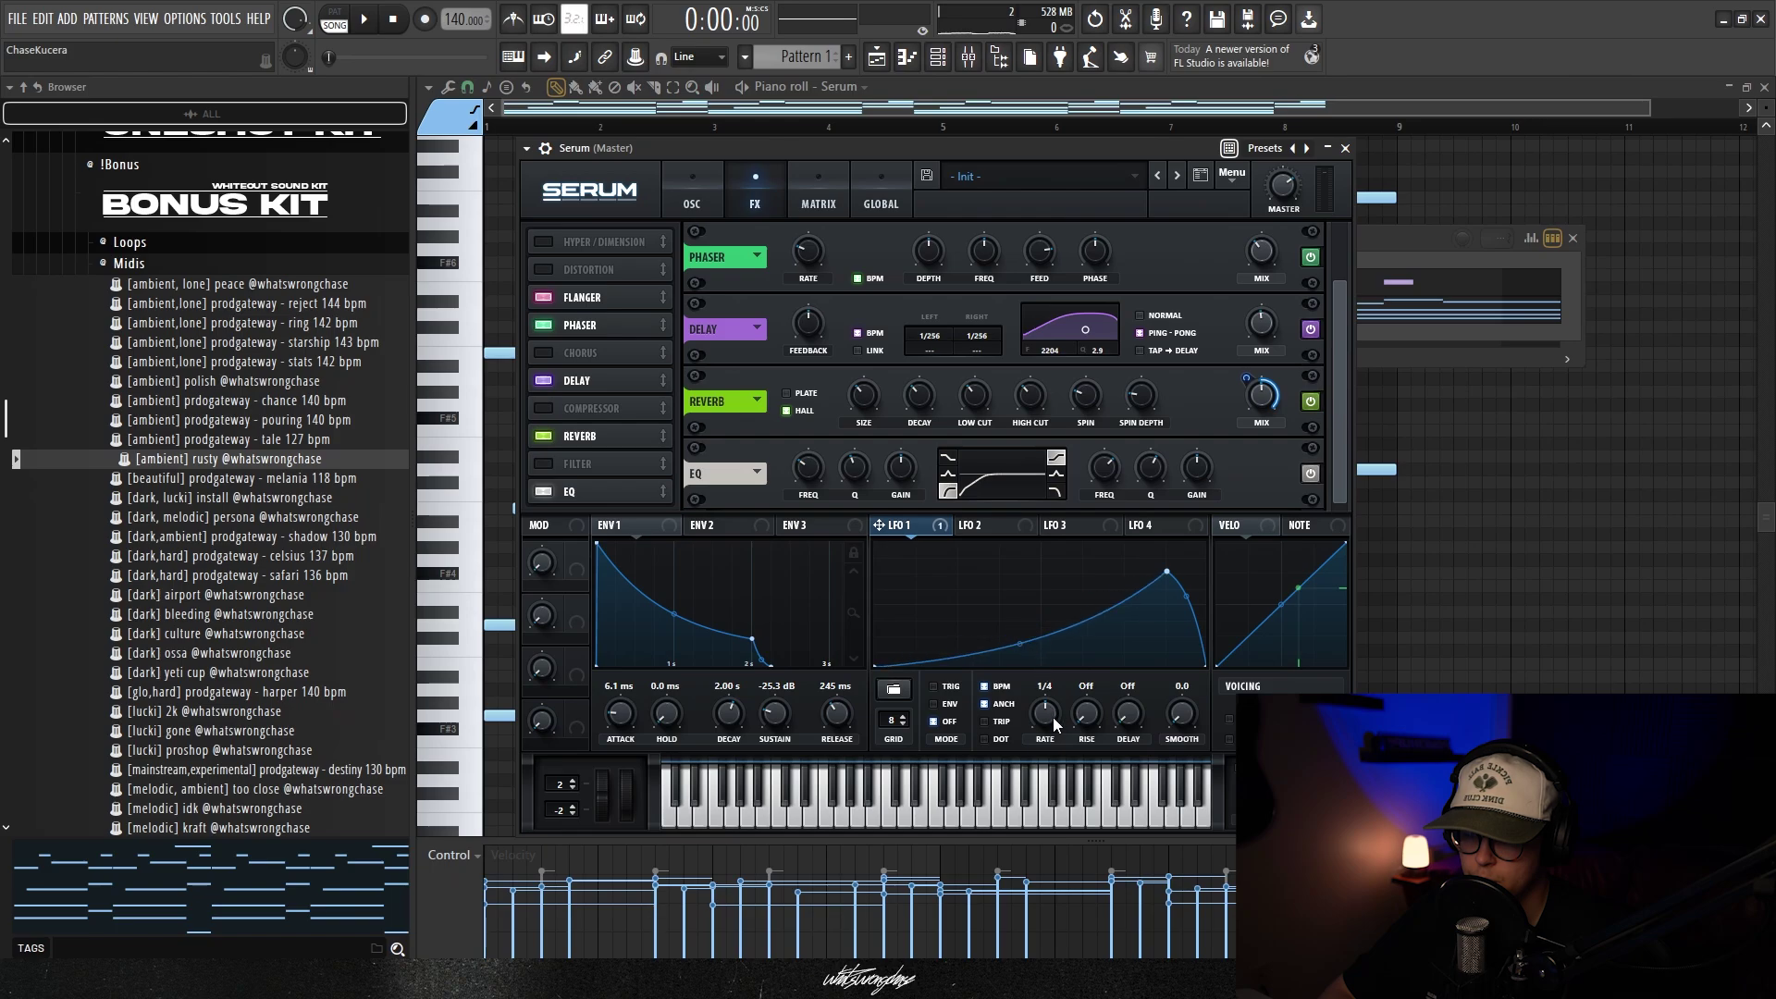
# Slow LFO 1 to a 2 bar rate with a steeper rising curve, and move the reverb below the filter effect
pyautogui.press('space')
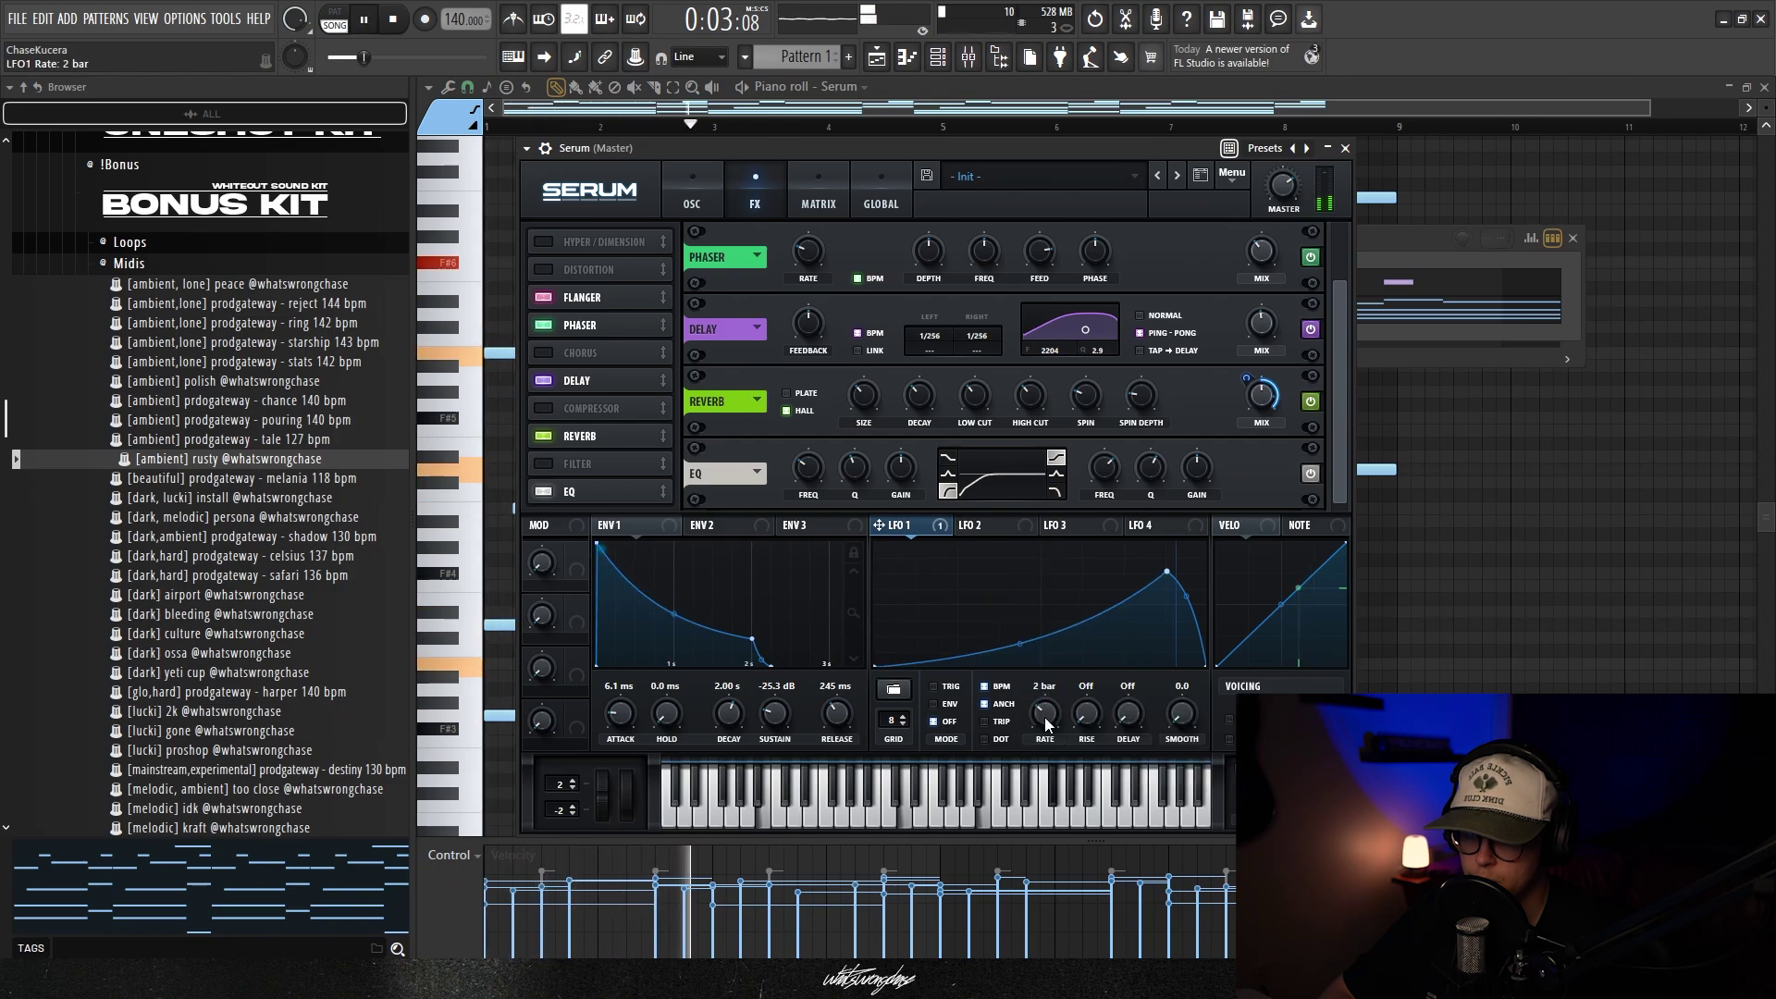
pyautogui.moveTo(1019, 645); pyautogui.dragTo(1017, 664)
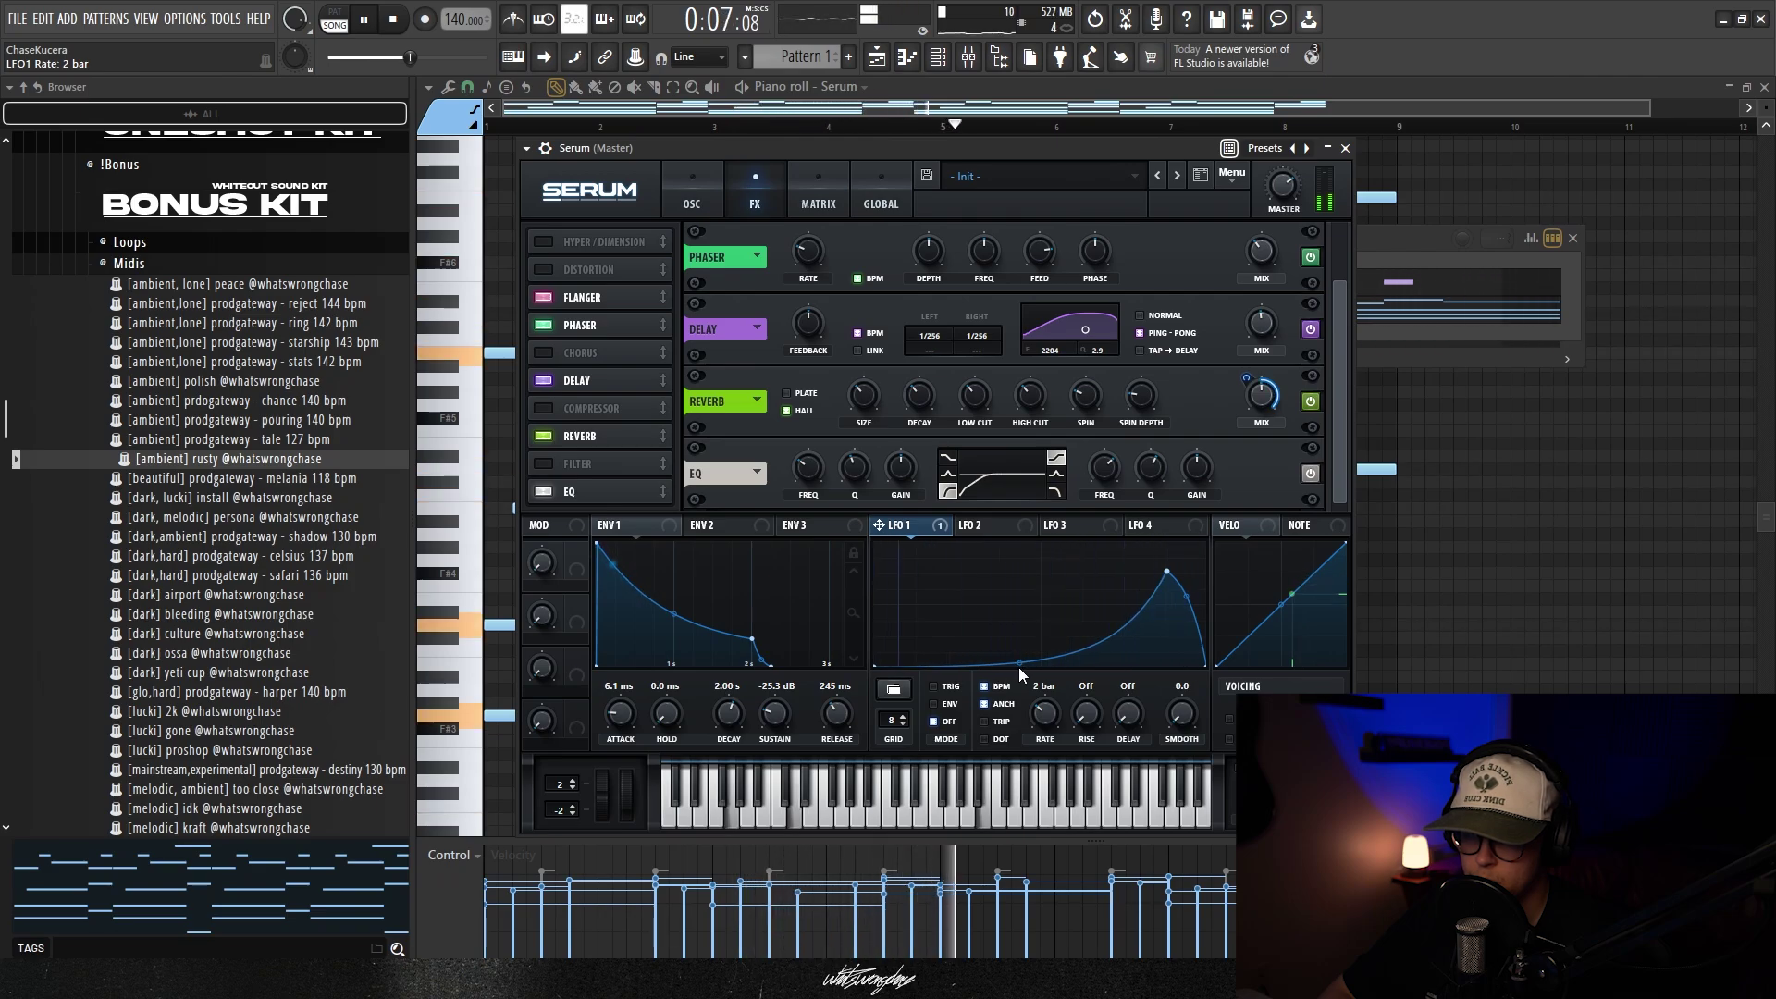
pyautogui.moveTo(601, 436); pyautogui.dragTo(602, 464)
# Enable oscillator B with the ! Bass - control - B wavetable and set its level to 64%
pyautogui.click(708, 181)
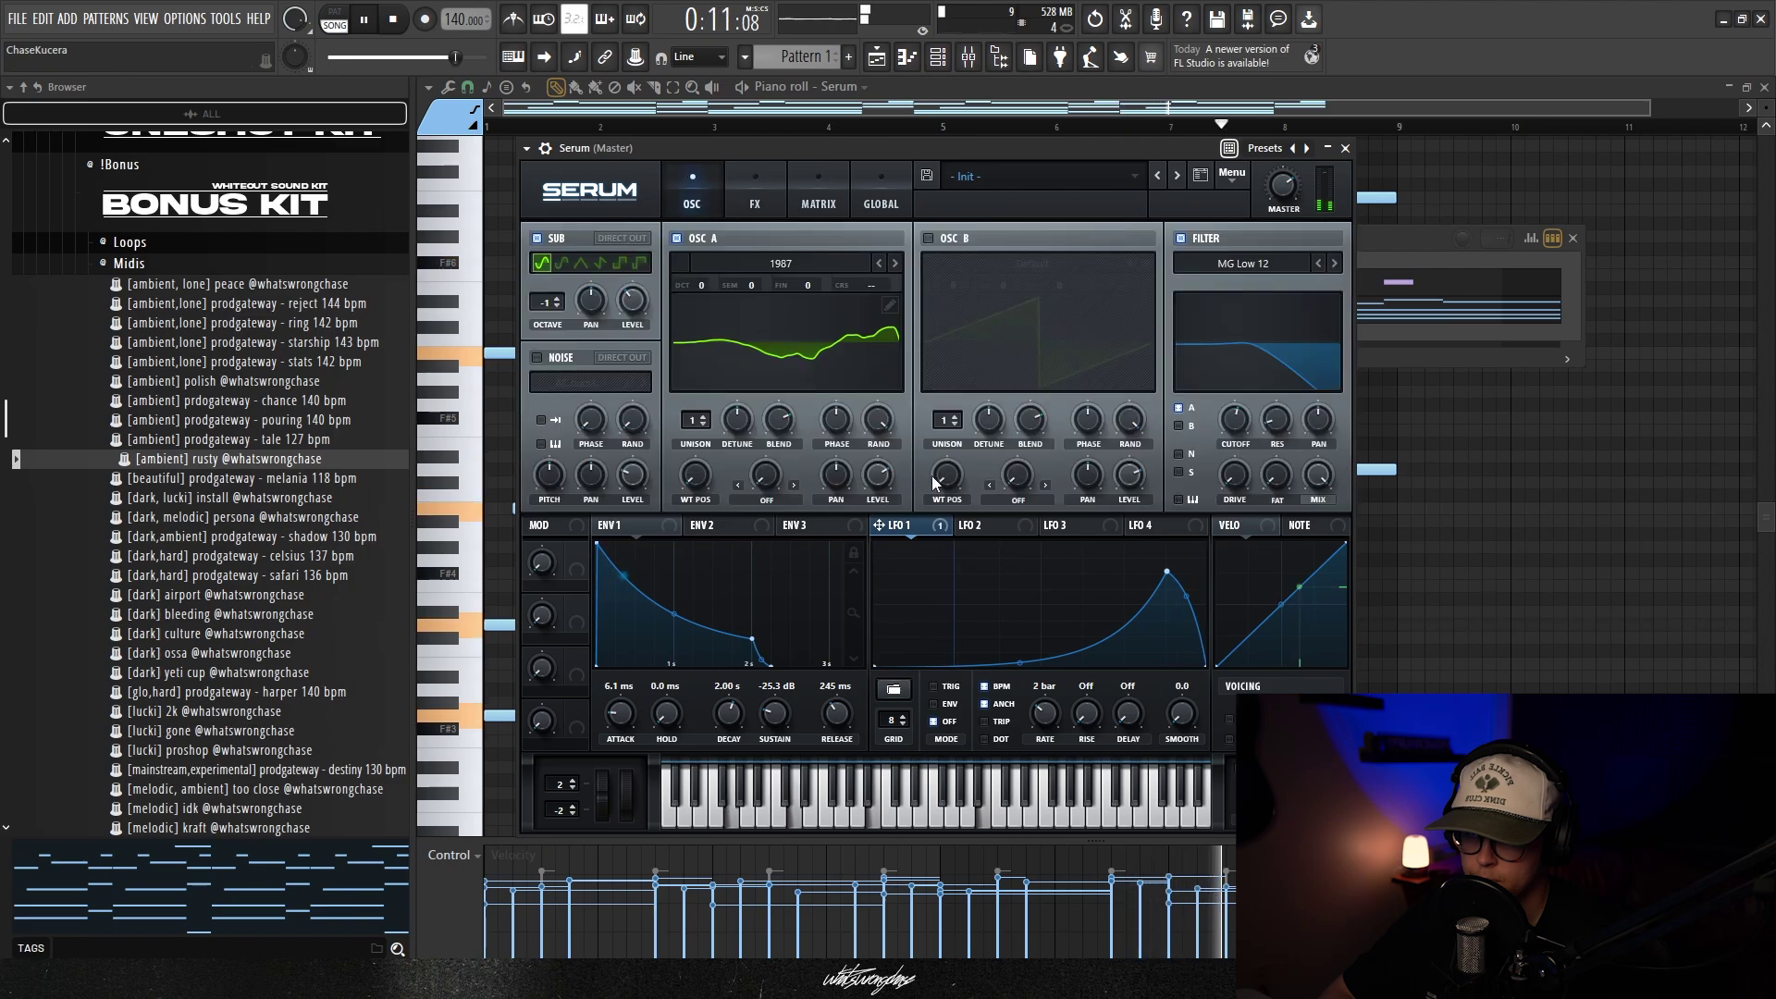
pyautogui.press('space')
pyautogui.click(929, 238)
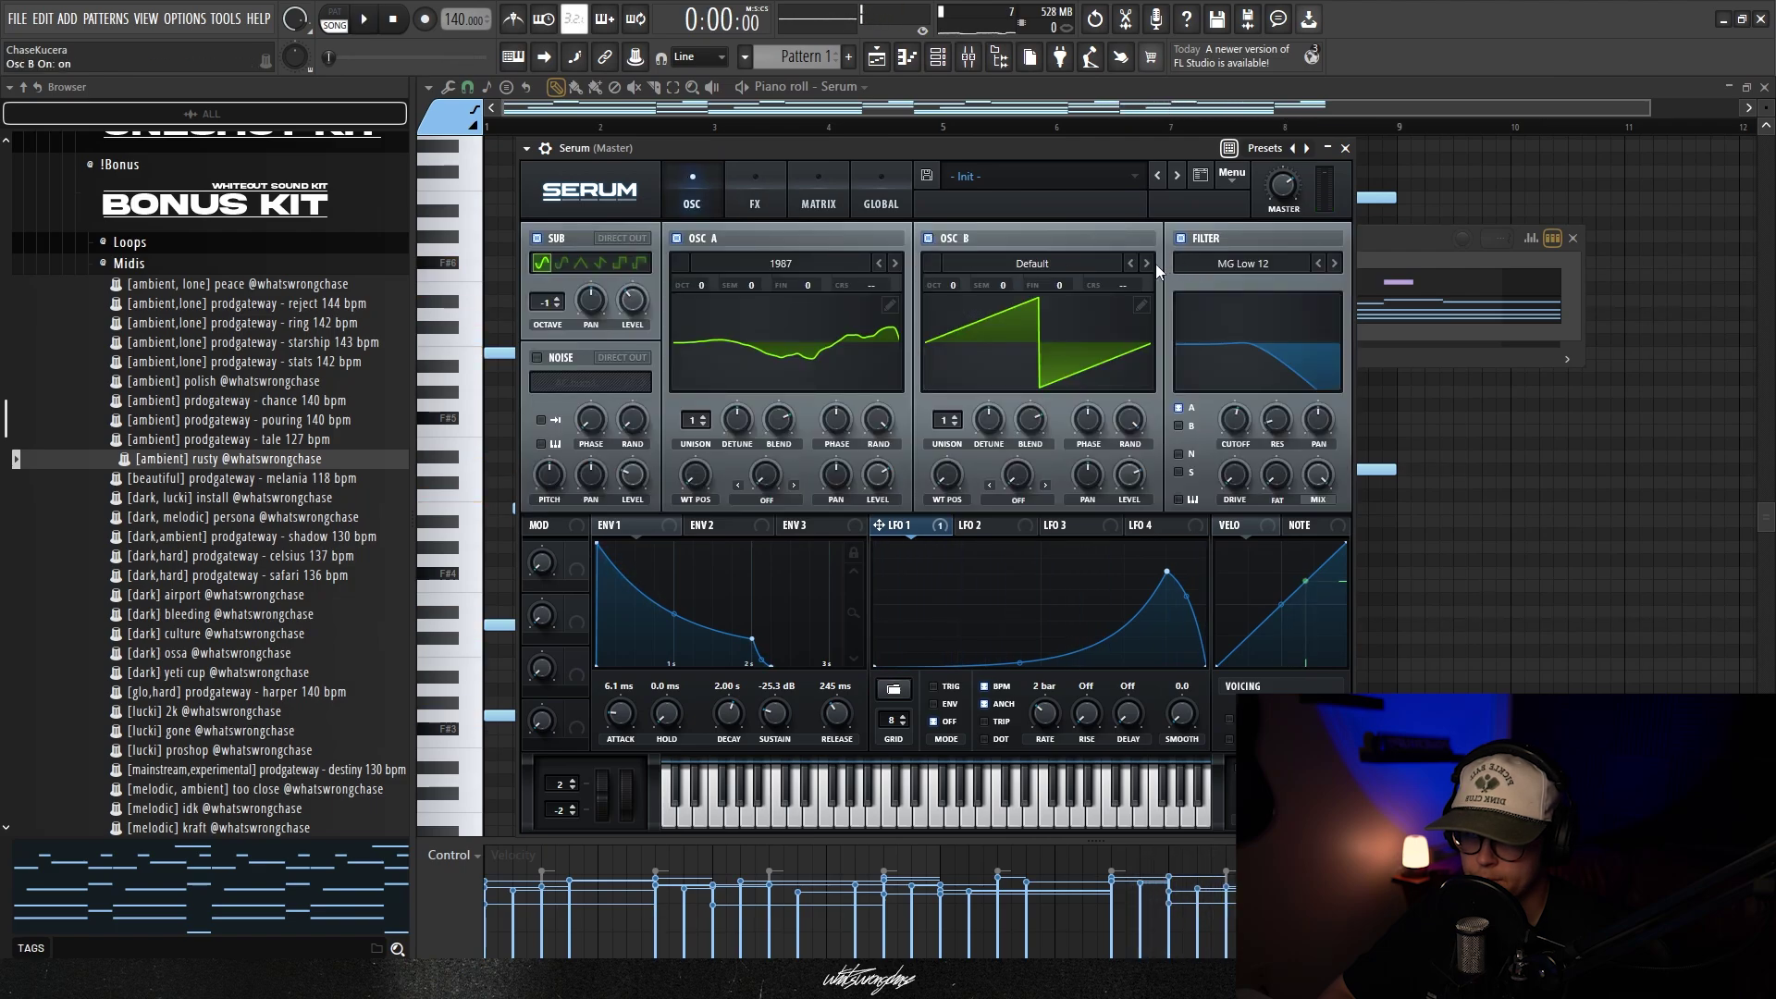
pyautogui.click(1148, 263)
pyautogui.click(1146, 263)
pyautogui.click(1146, 264)
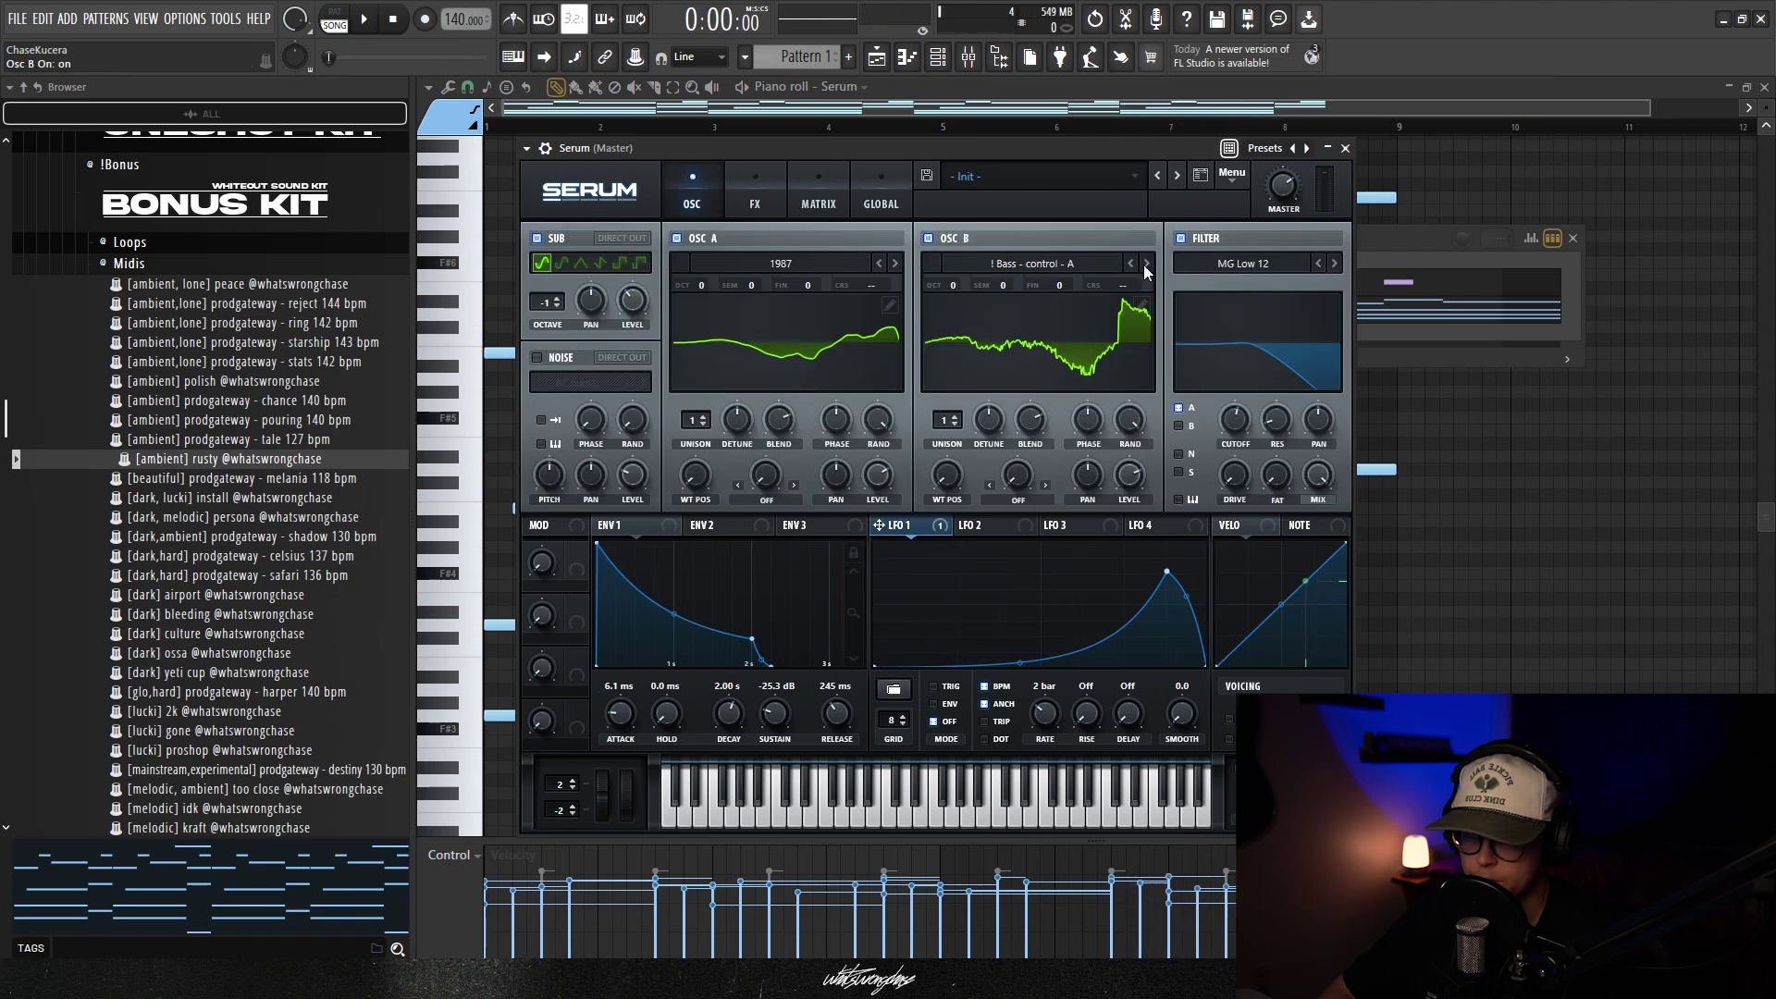
pyautogui.click(1146, 264)
pyautogui.press('space')
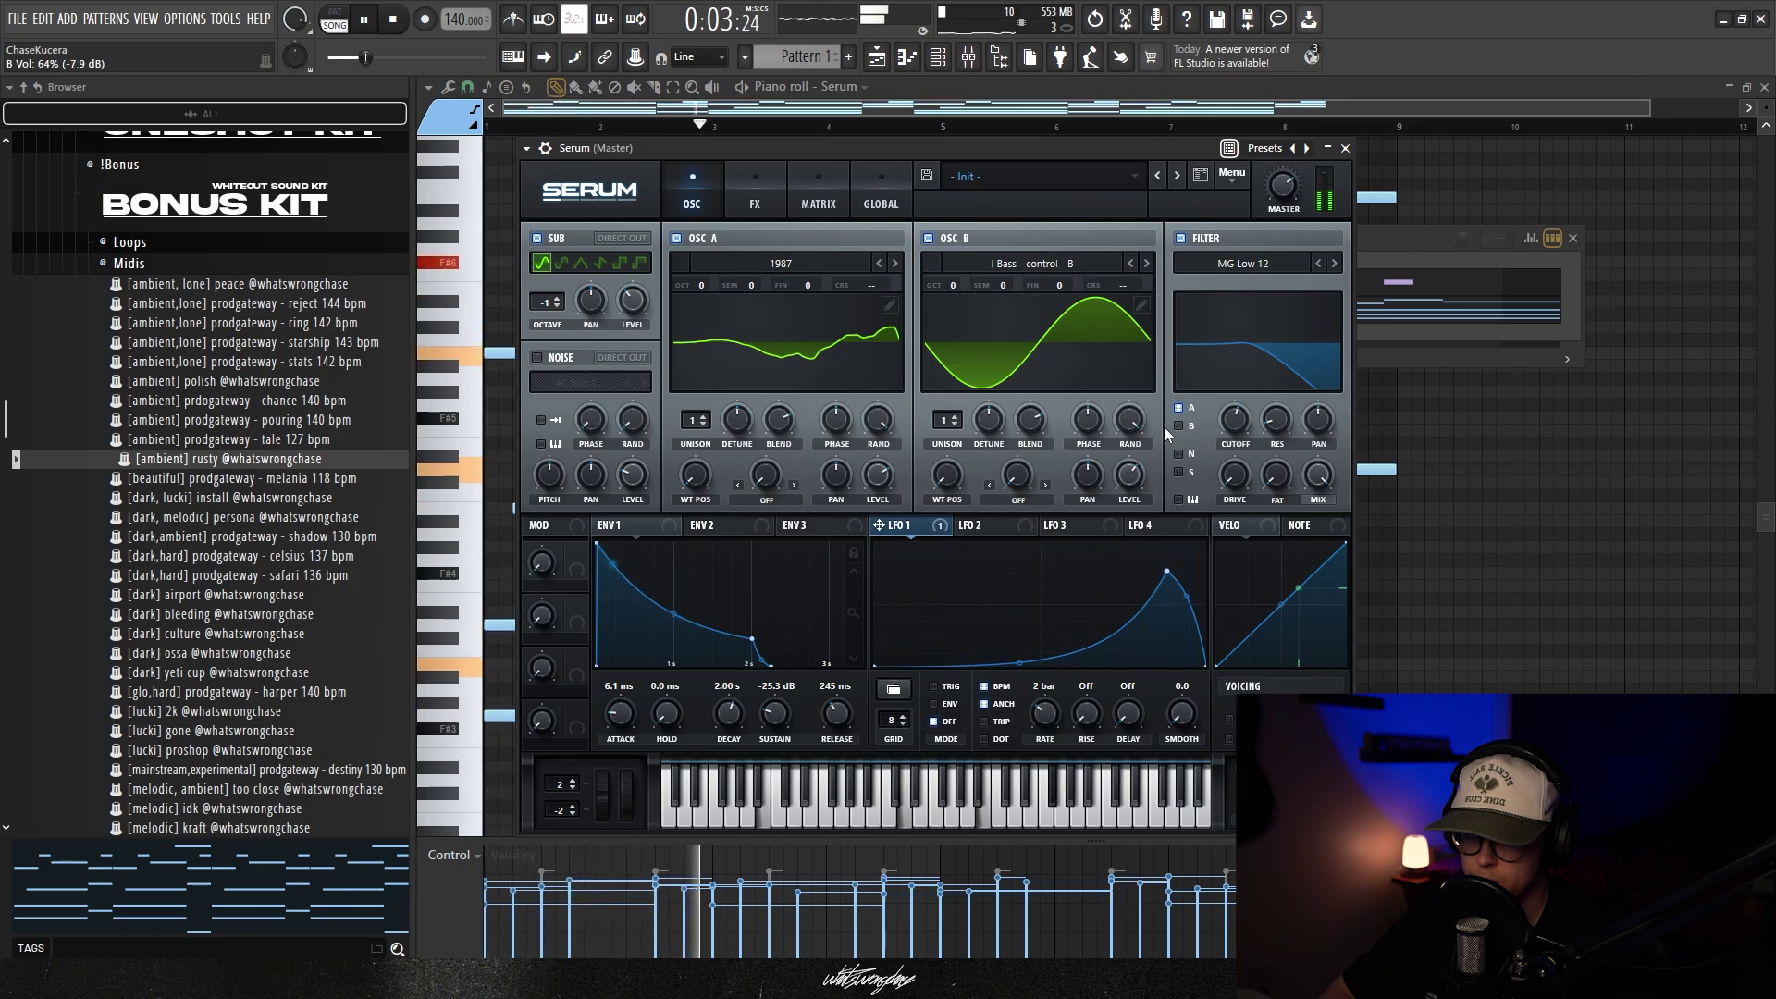
pyautogui.moveTo(1131, 479)
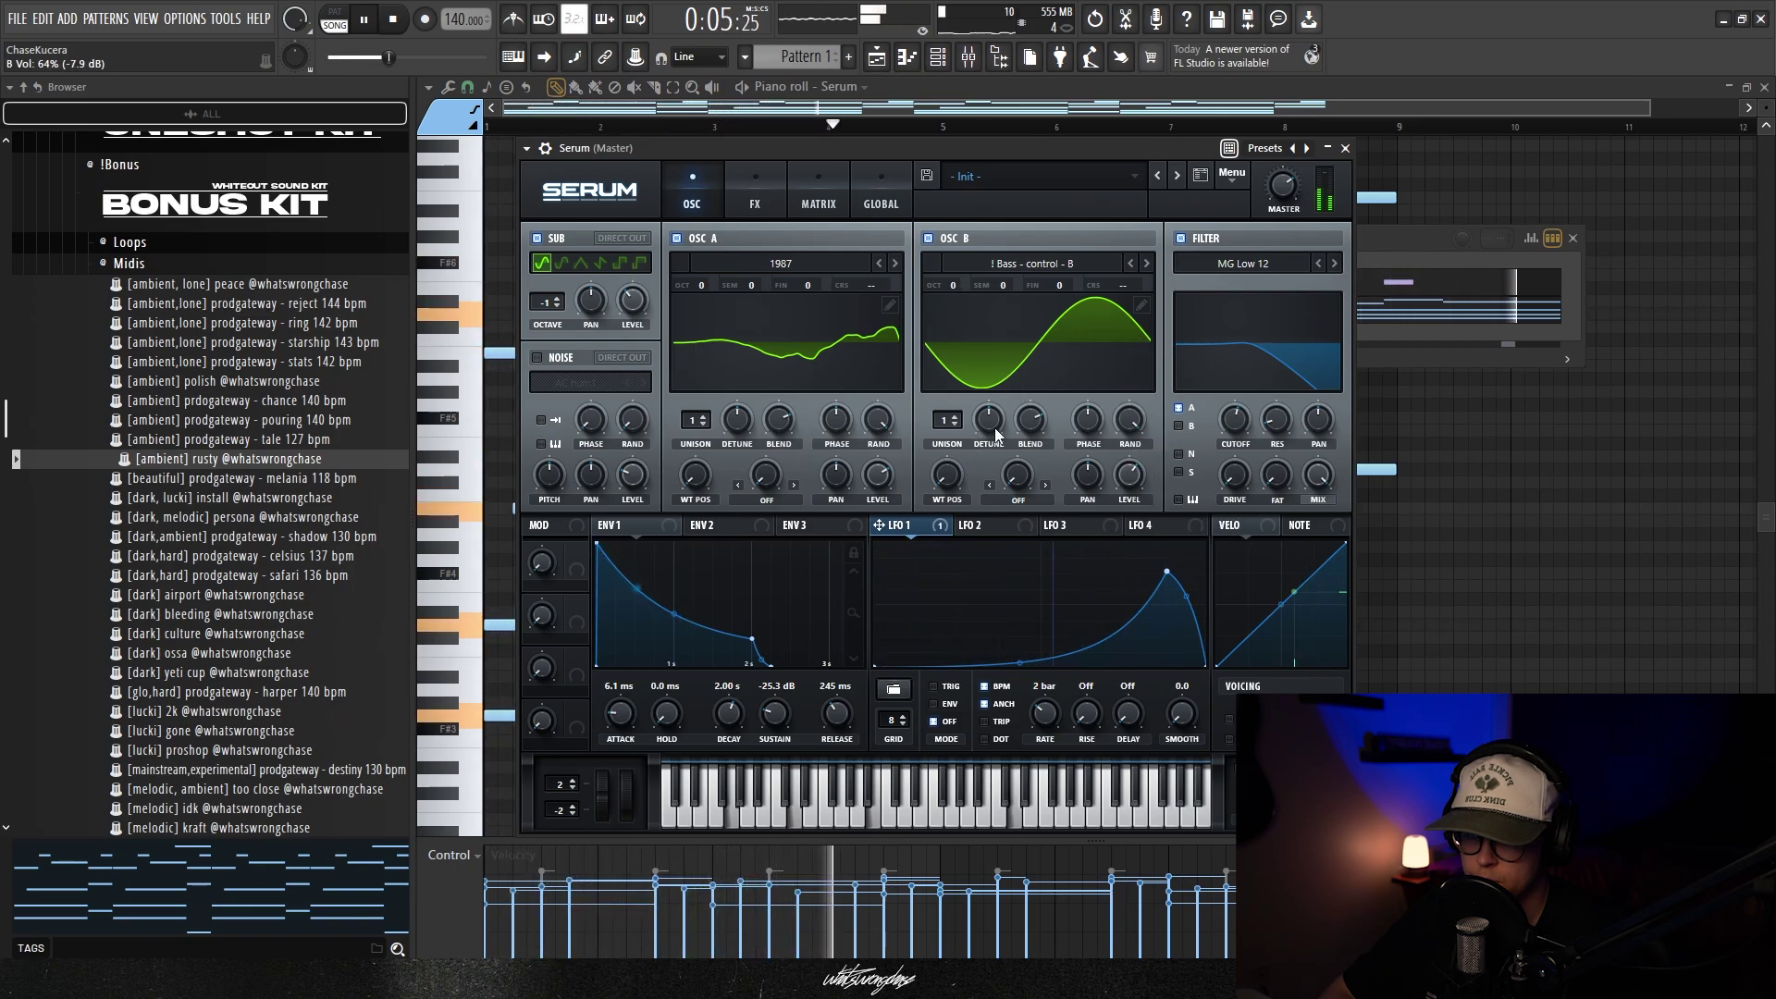
# Try three-voice unison on oscillator B with the detune lowered to 0.04
pyautogui.click(956, 418)
pyautogui.click(956, 419)
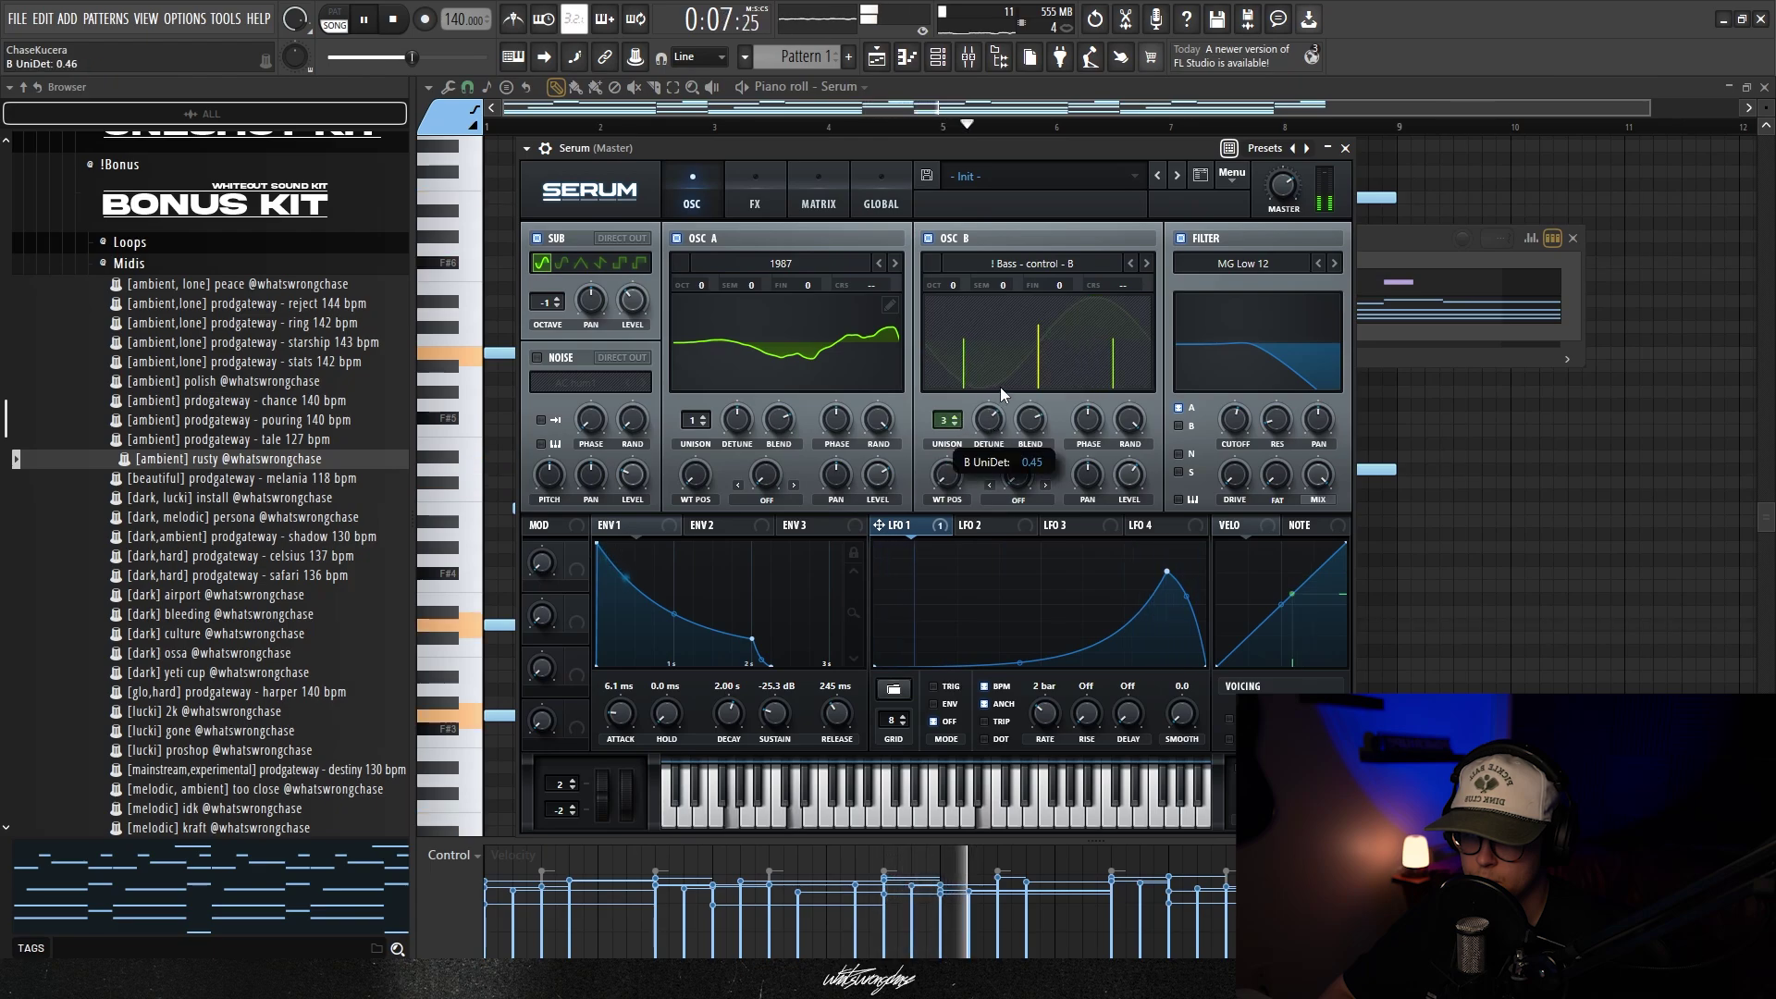
pyautogui.moveTo(988, 419); pyautogui.dragTo(976, 481)
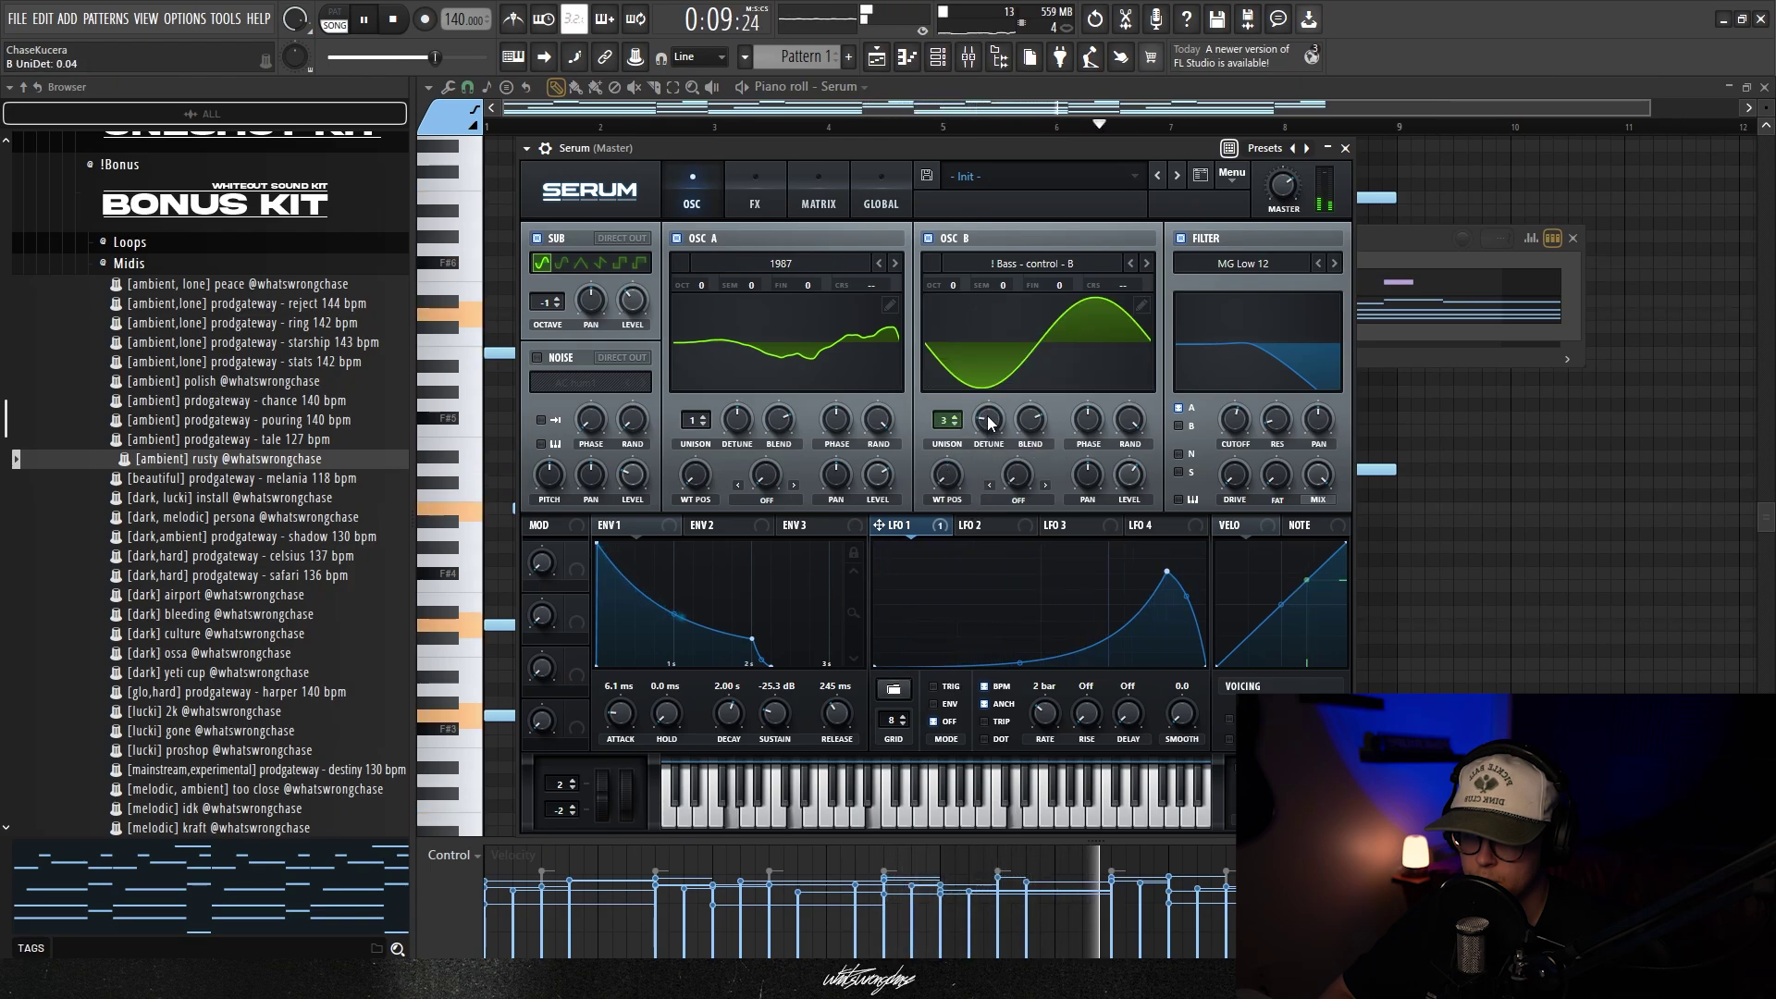
pyautogui.click(956, 424)
pyautogui.click(956, 424)
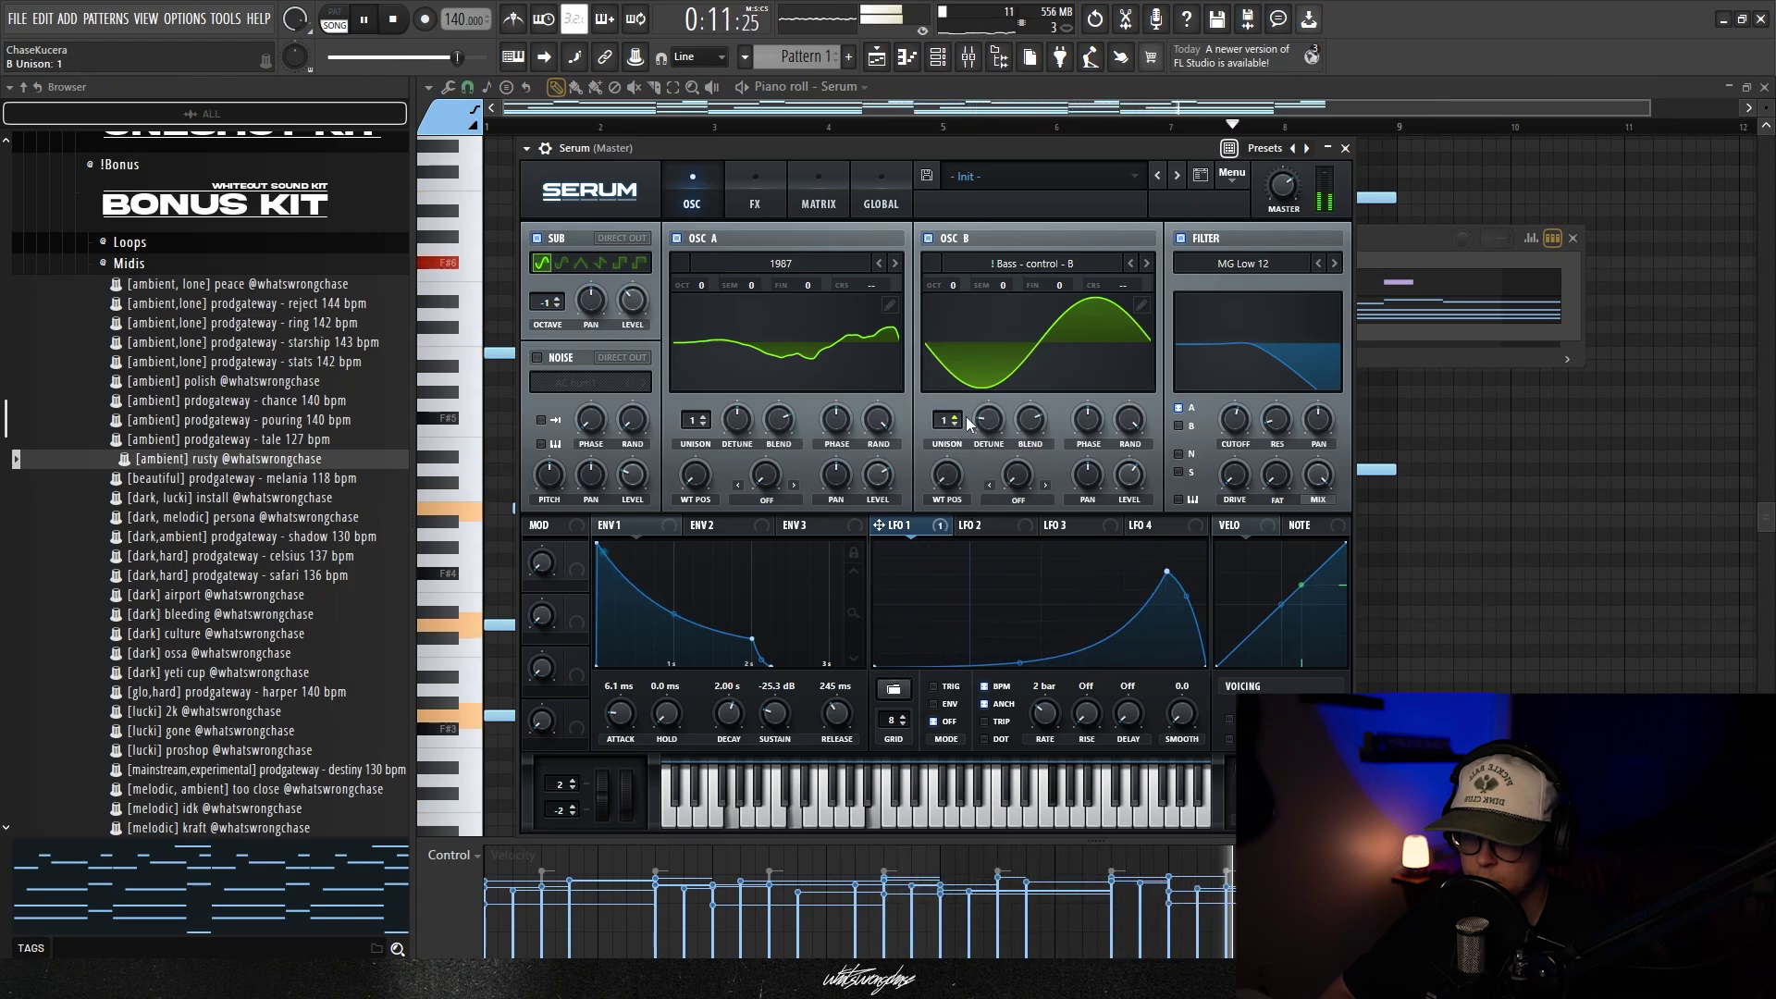
pyautogui.moveTo(981, 412); pyautogui.dragTo(1007, 380)
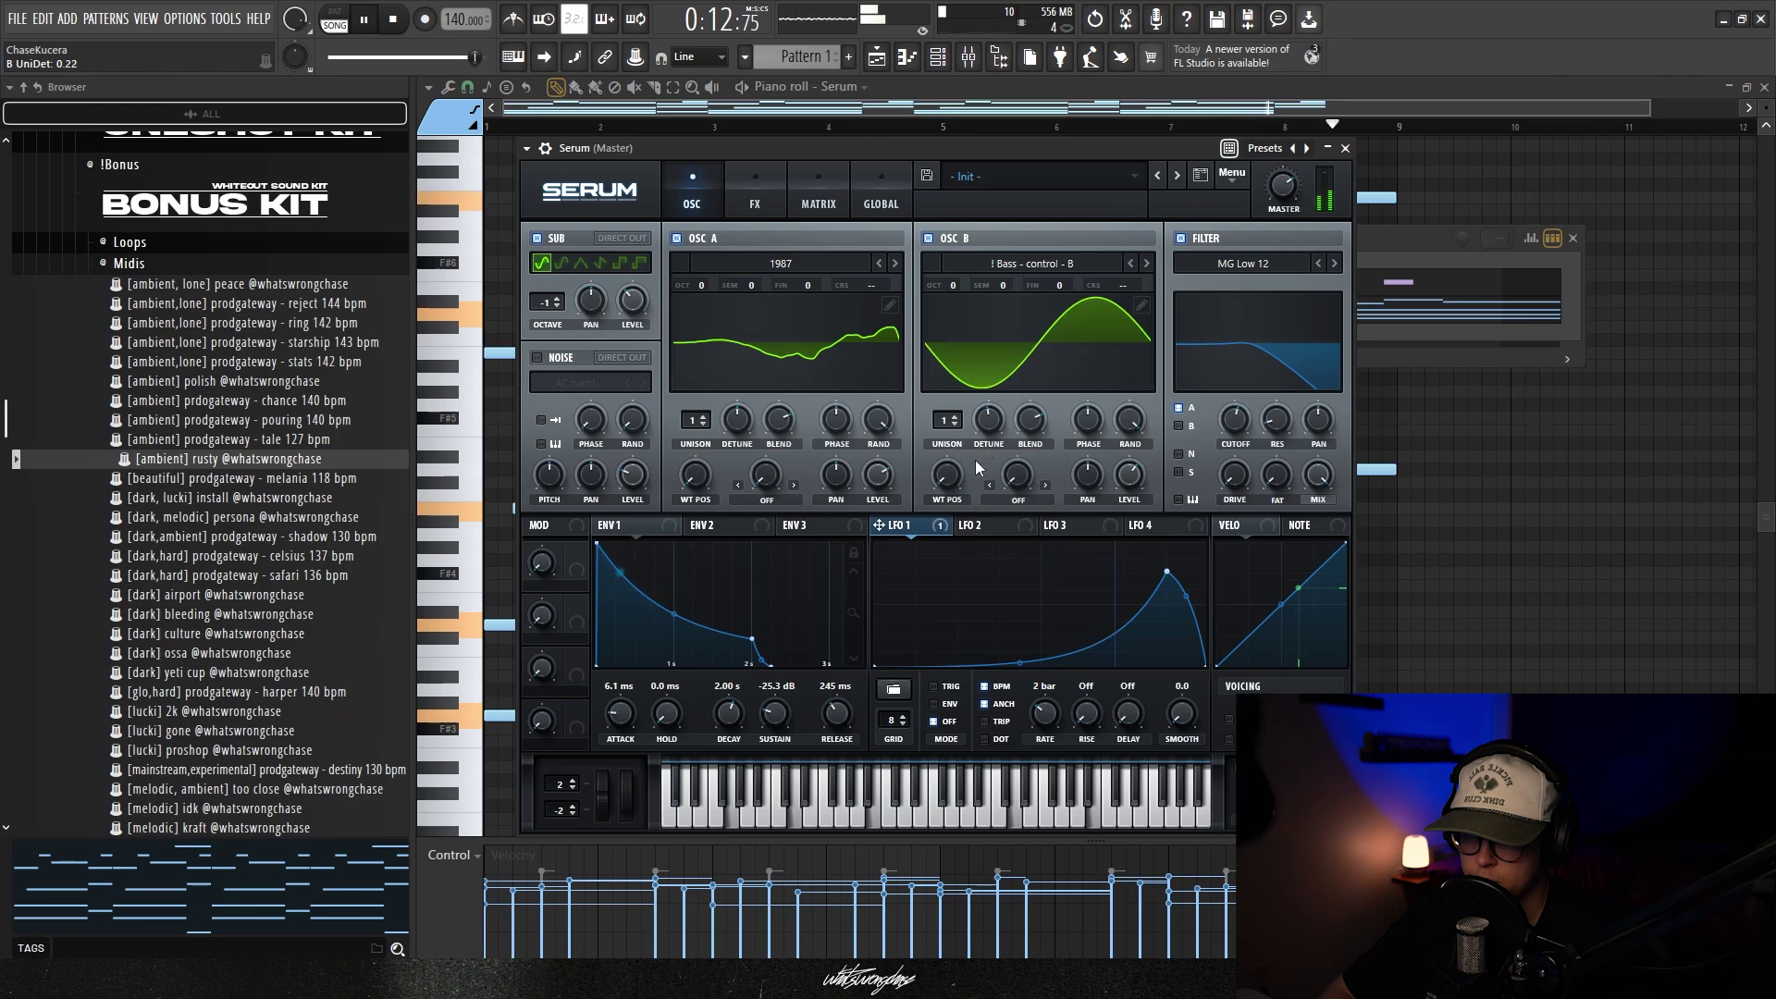
# Raise the low-cut frequency of the EQ effect to 300 Hz
pyautogui.click(971, 525)
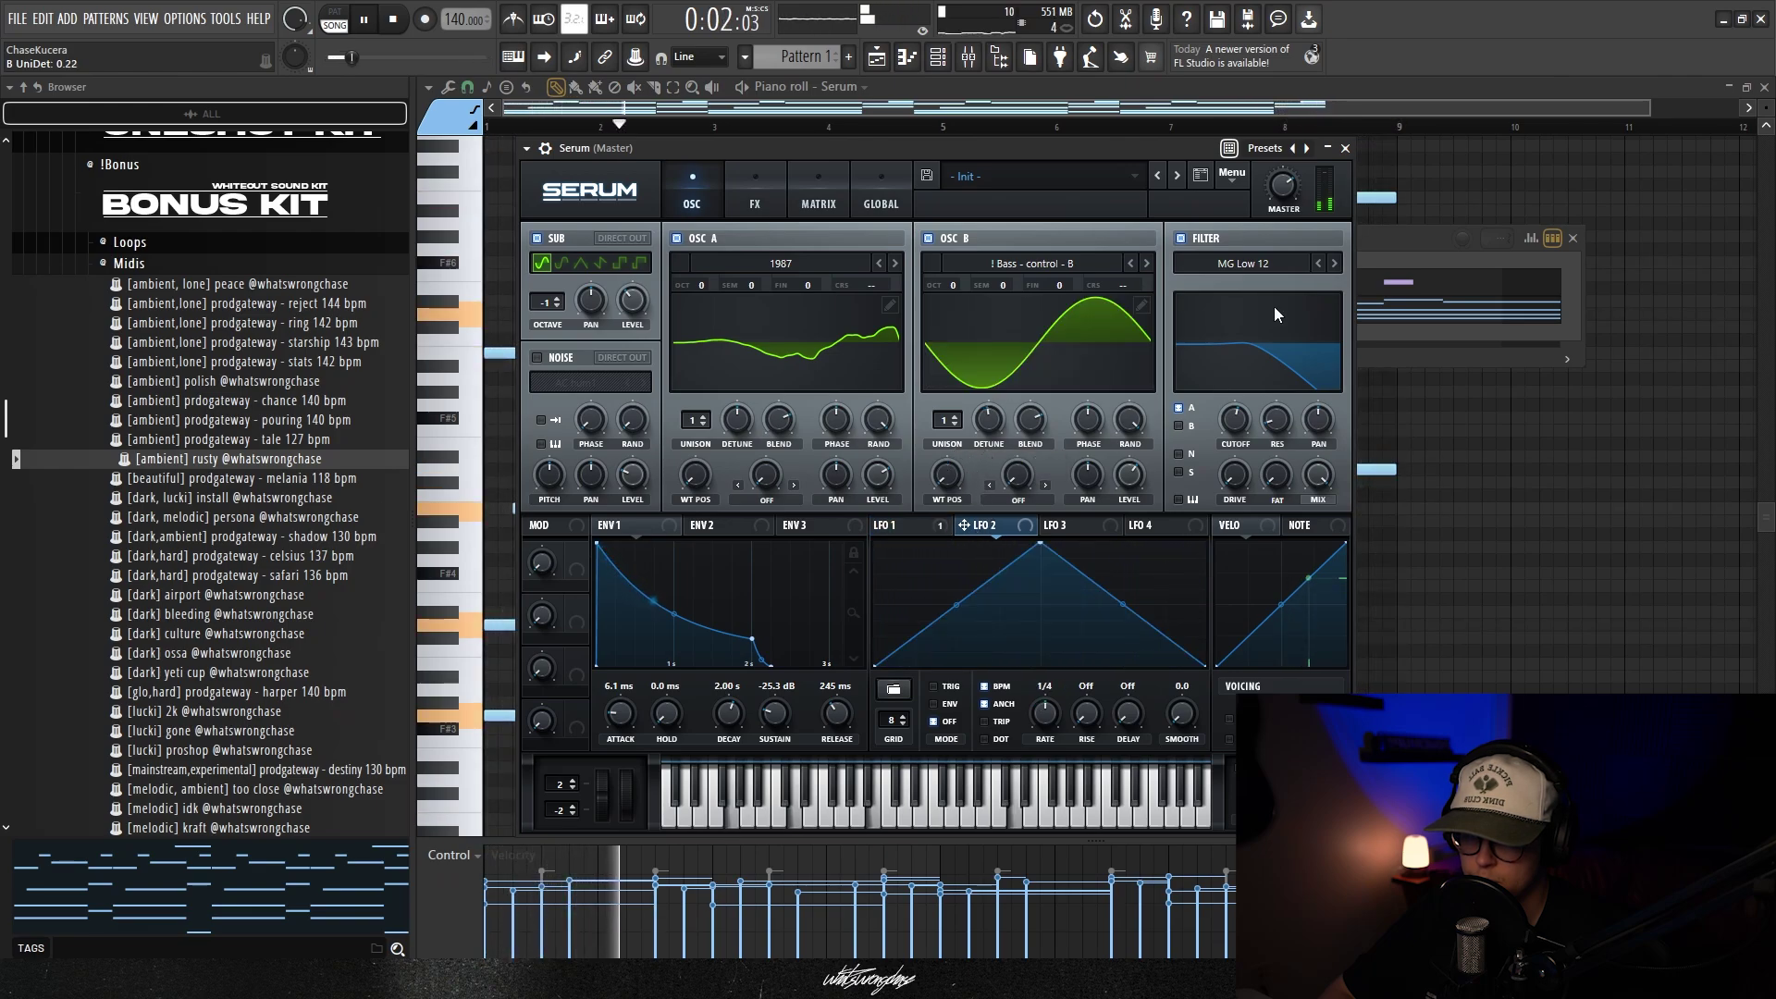
pyautogui.click(914, 523)
pyautogui.click(747, 175)
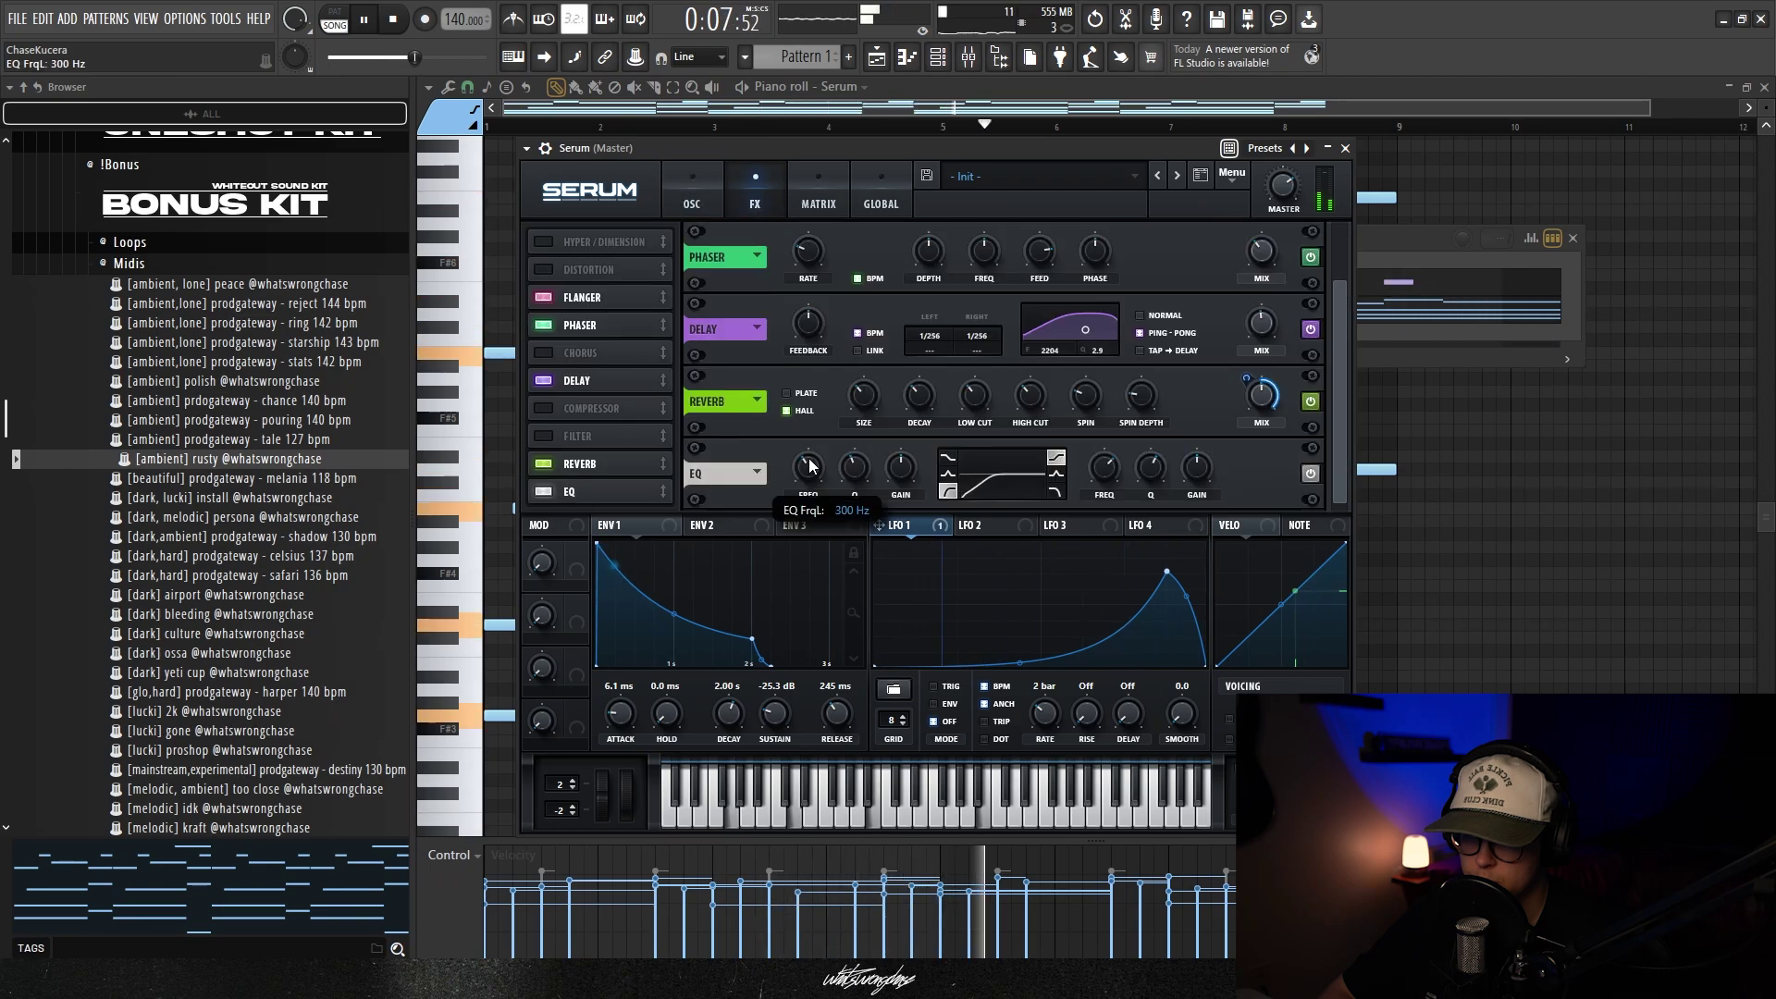
pyautogui.click(694, 202)
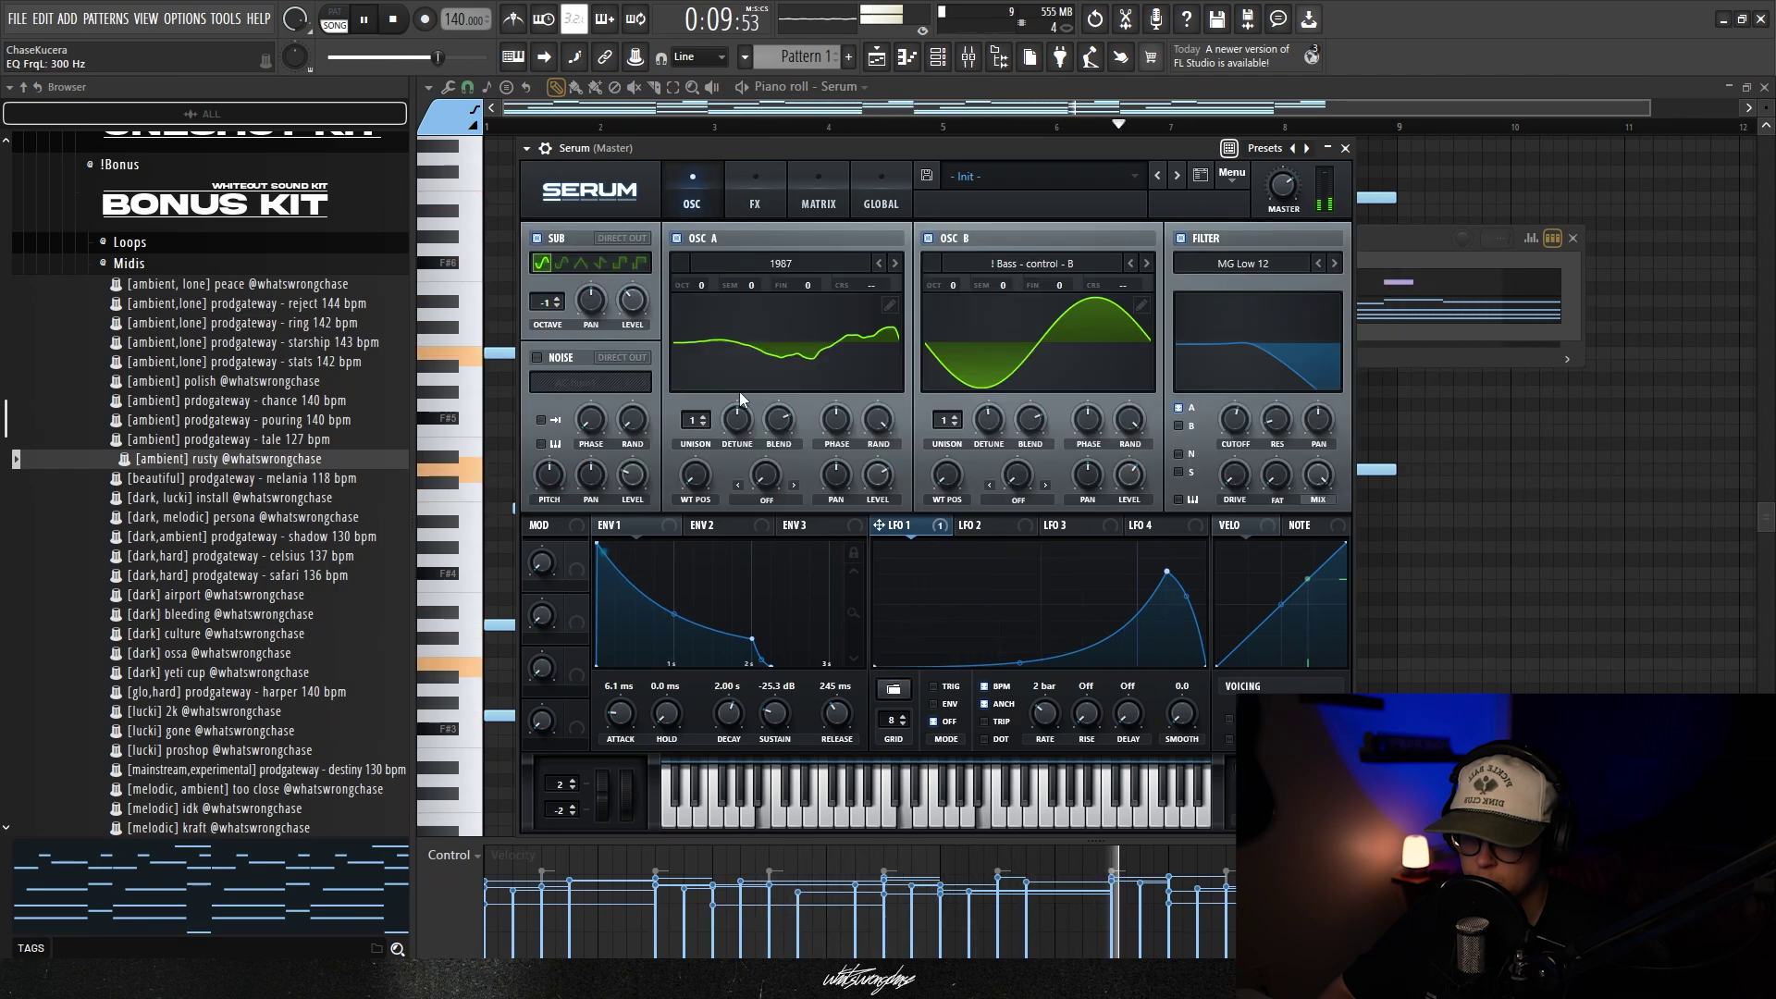
# Collapse the !Bonus folder in the browser to show the main folders of the Whiteout sound kit
pyautogui.scroll(2, 148, 315)
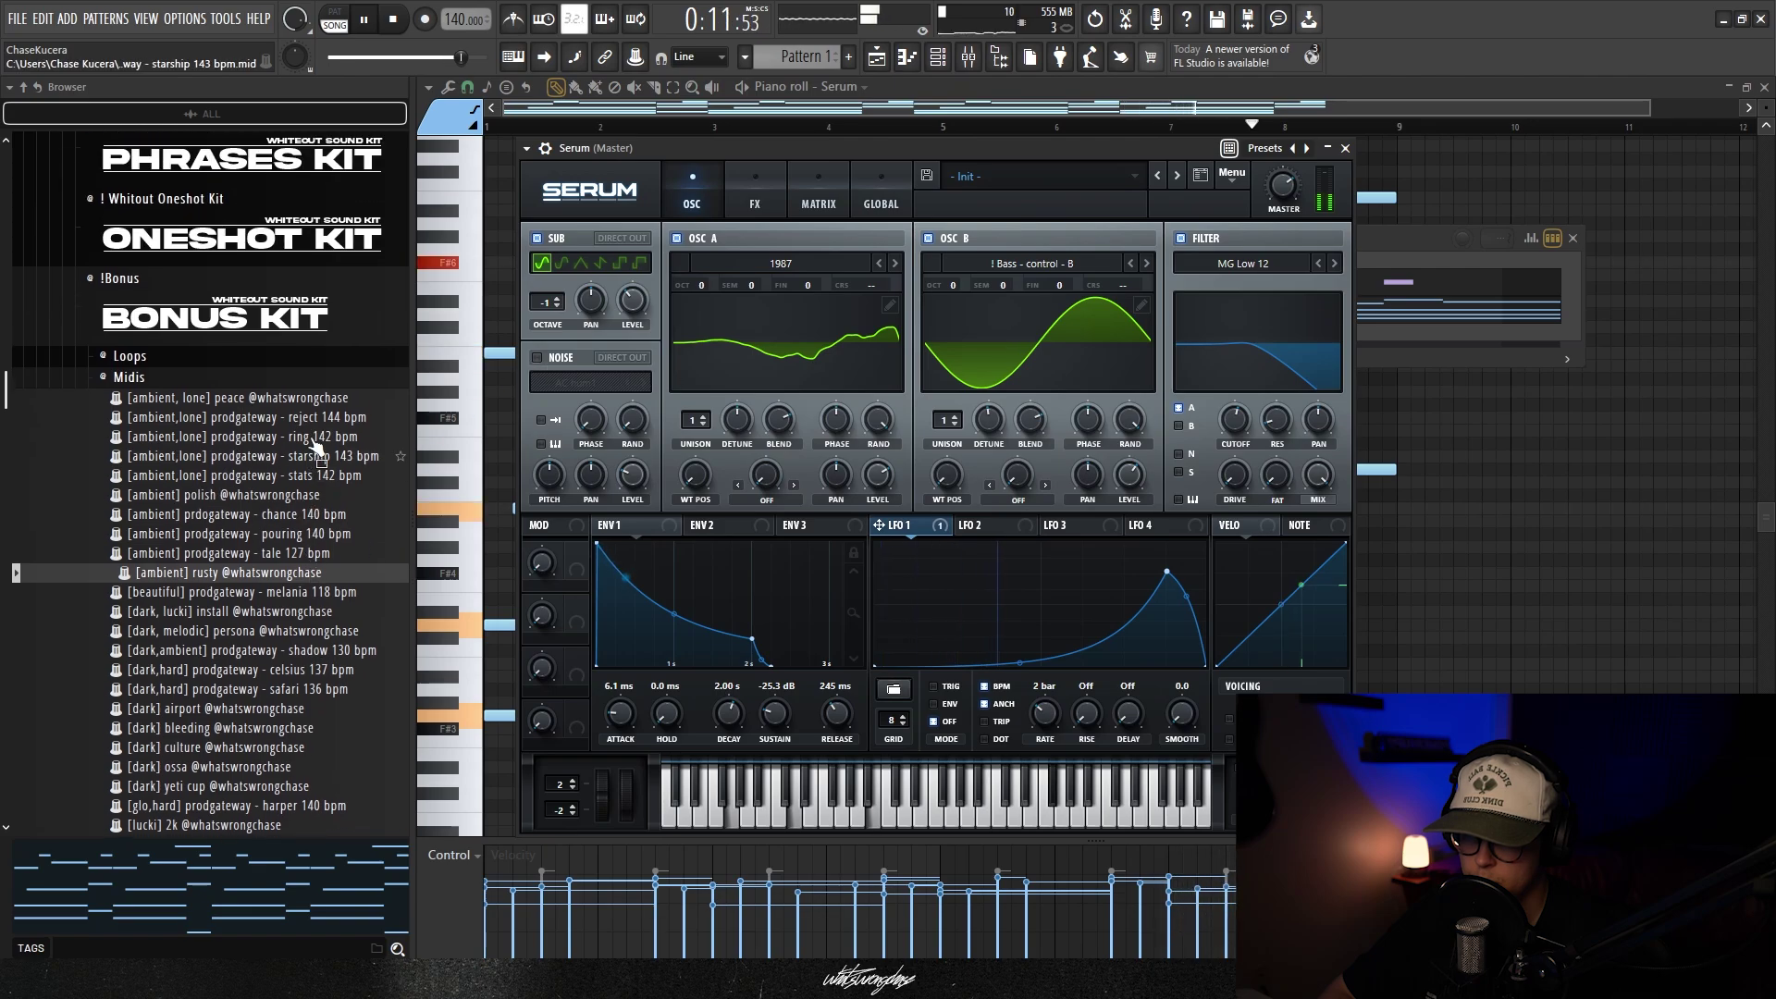
pyautogui.click(144, 320)
pyautogui.scroll(4, 143, 320)
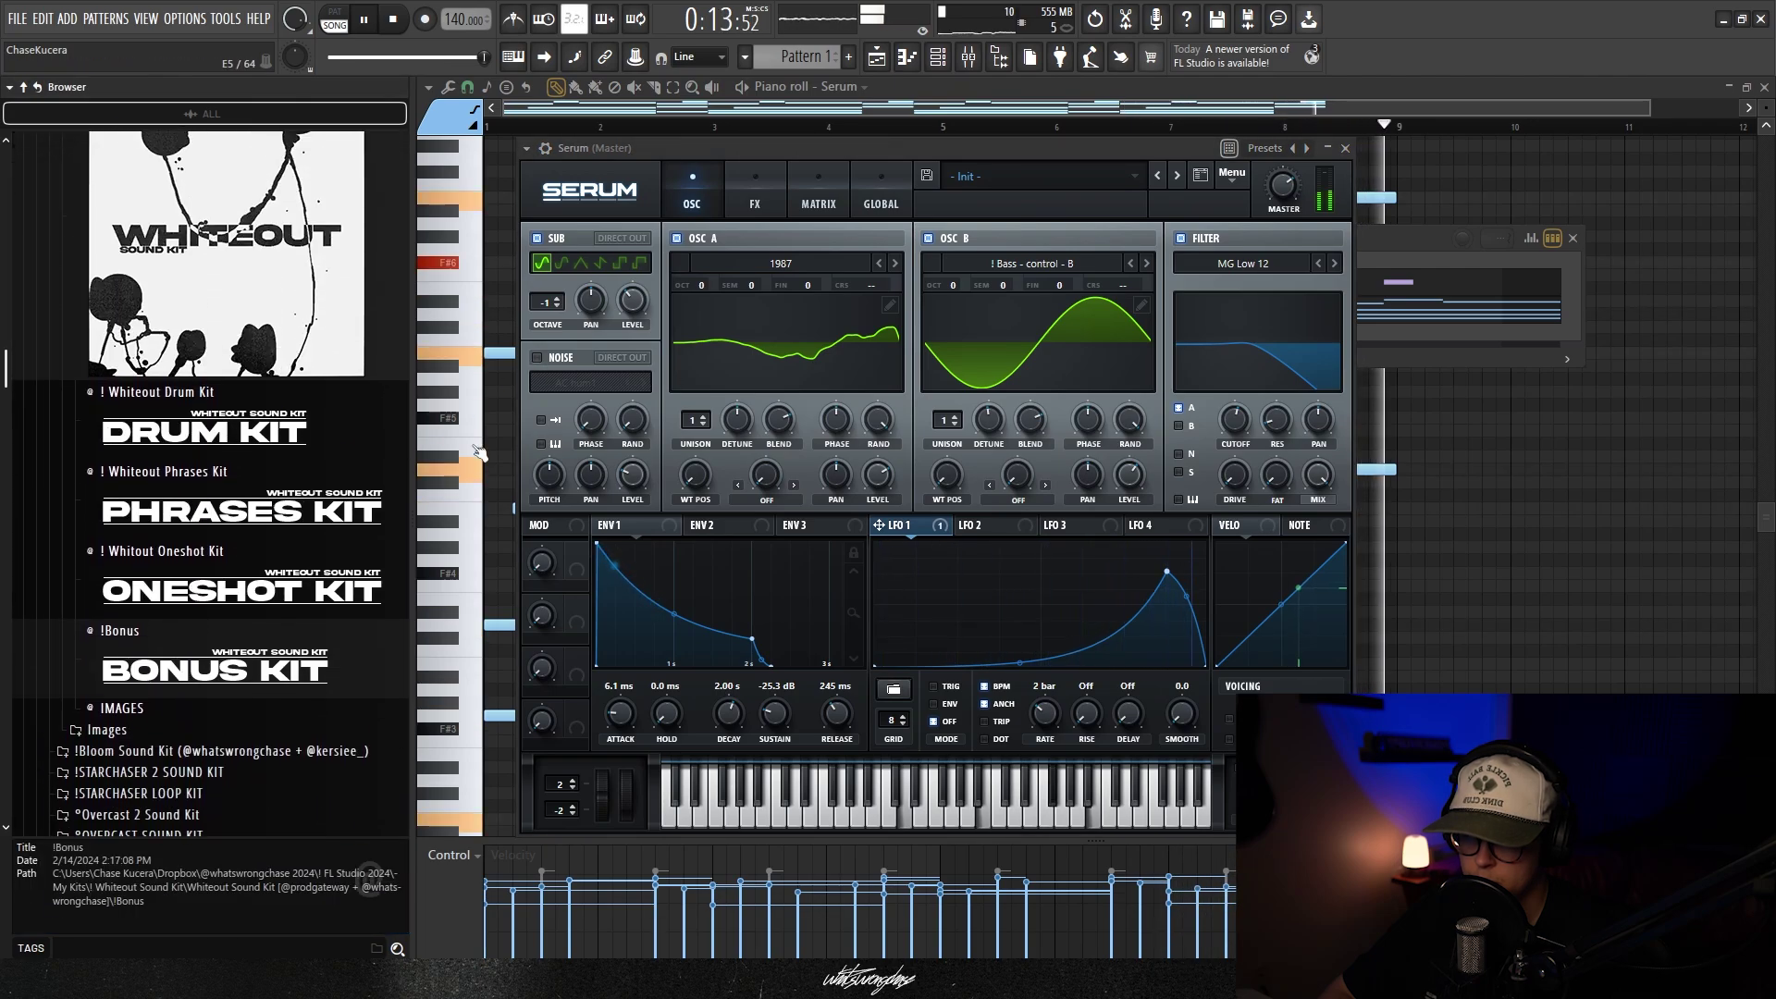
# Enable the noise oscillator with the onion_noise_1 sample, set its level to 72%, and audition the melody
pyautogui.press('space')
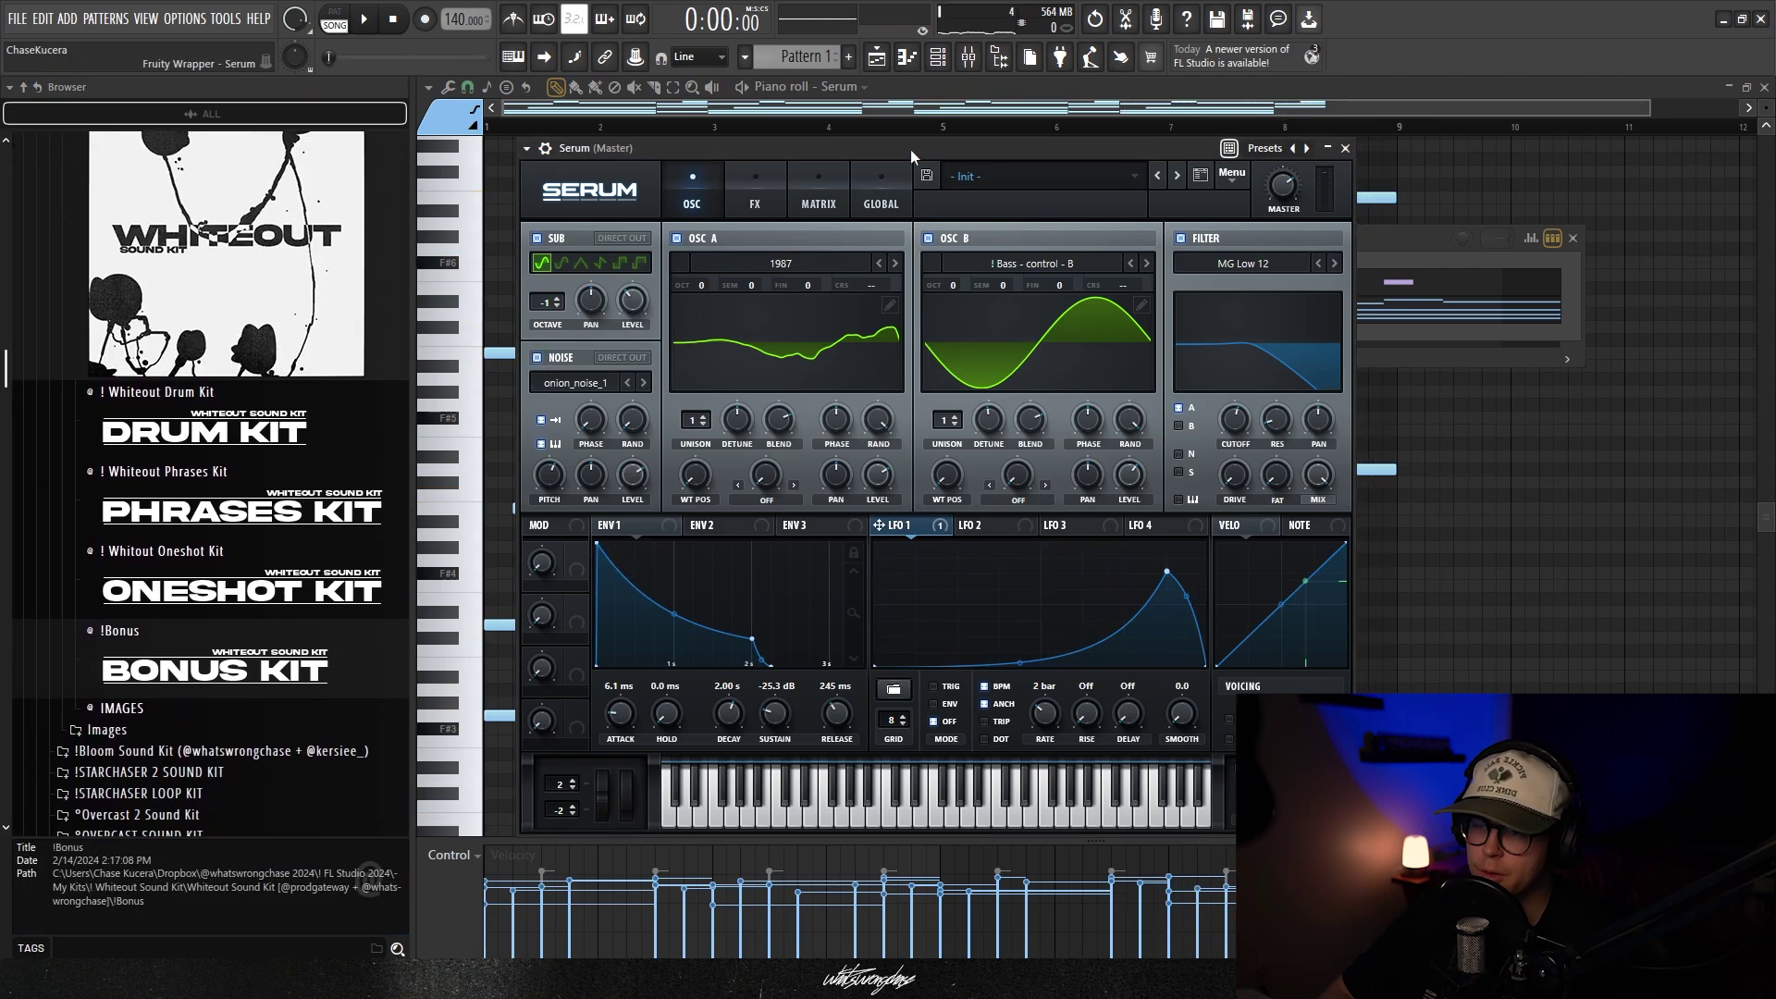
pyautogui.moveTo(910, 148); pyautogui.dragTo(868, 147)
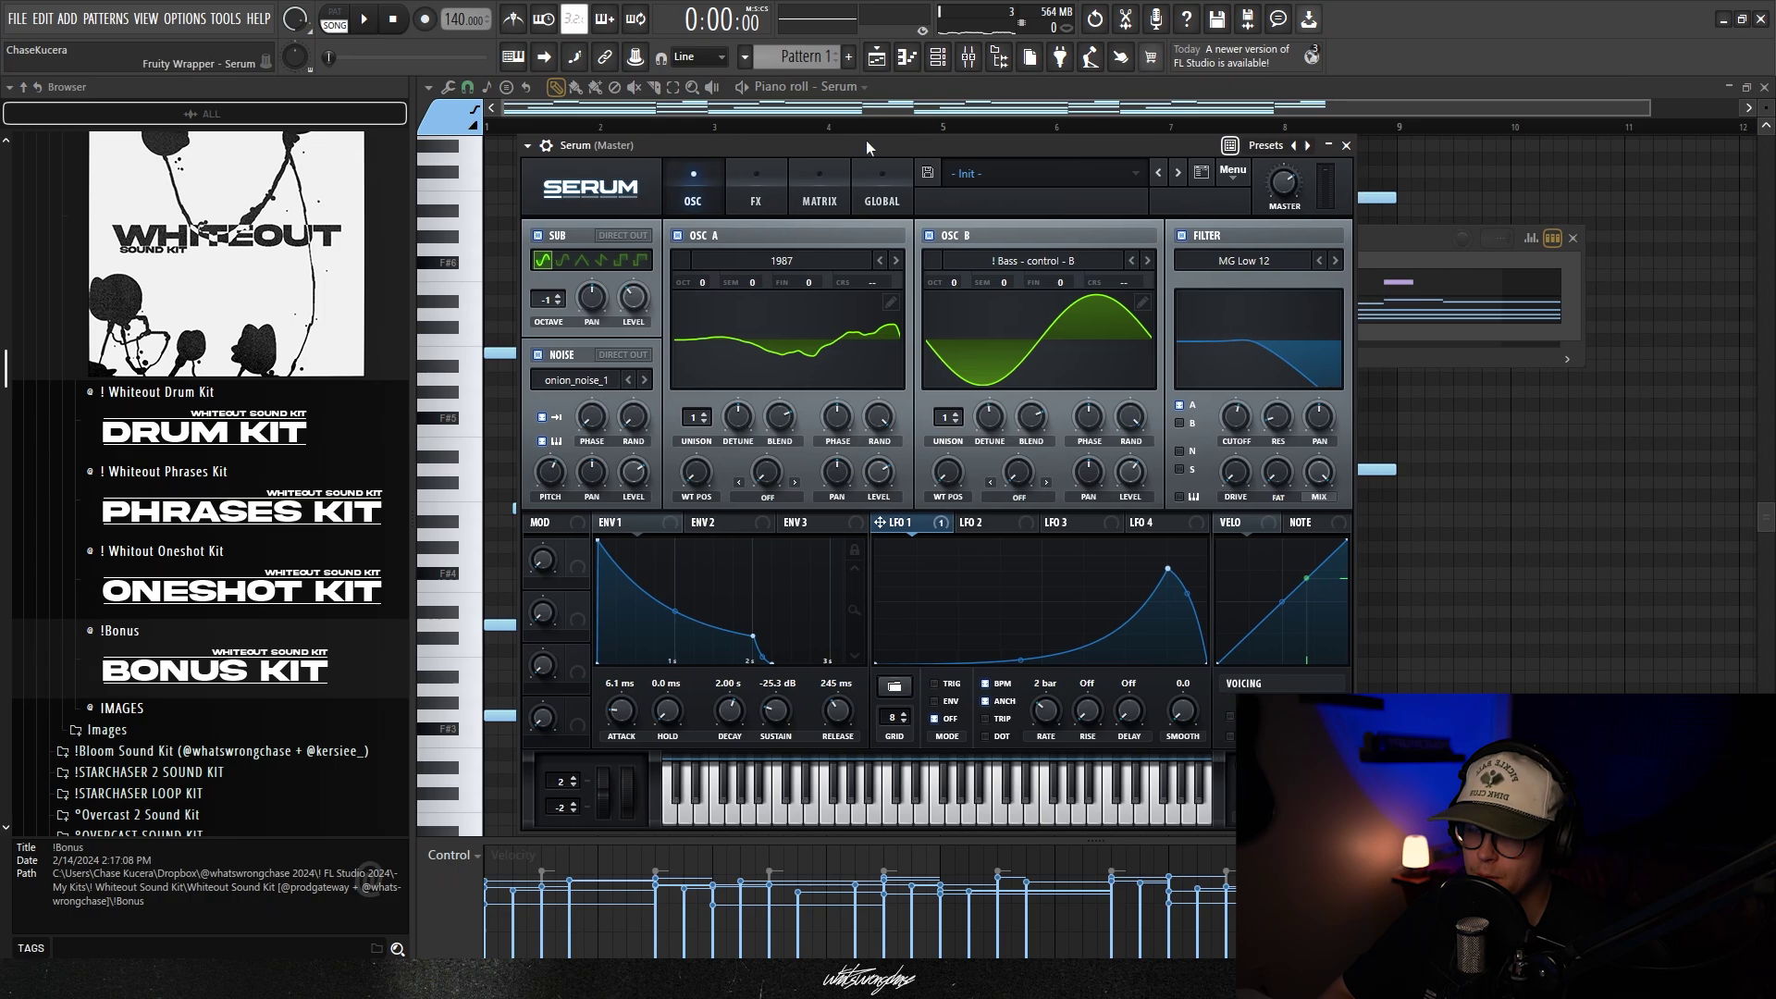
pyautogui.moveTo(636, 480)
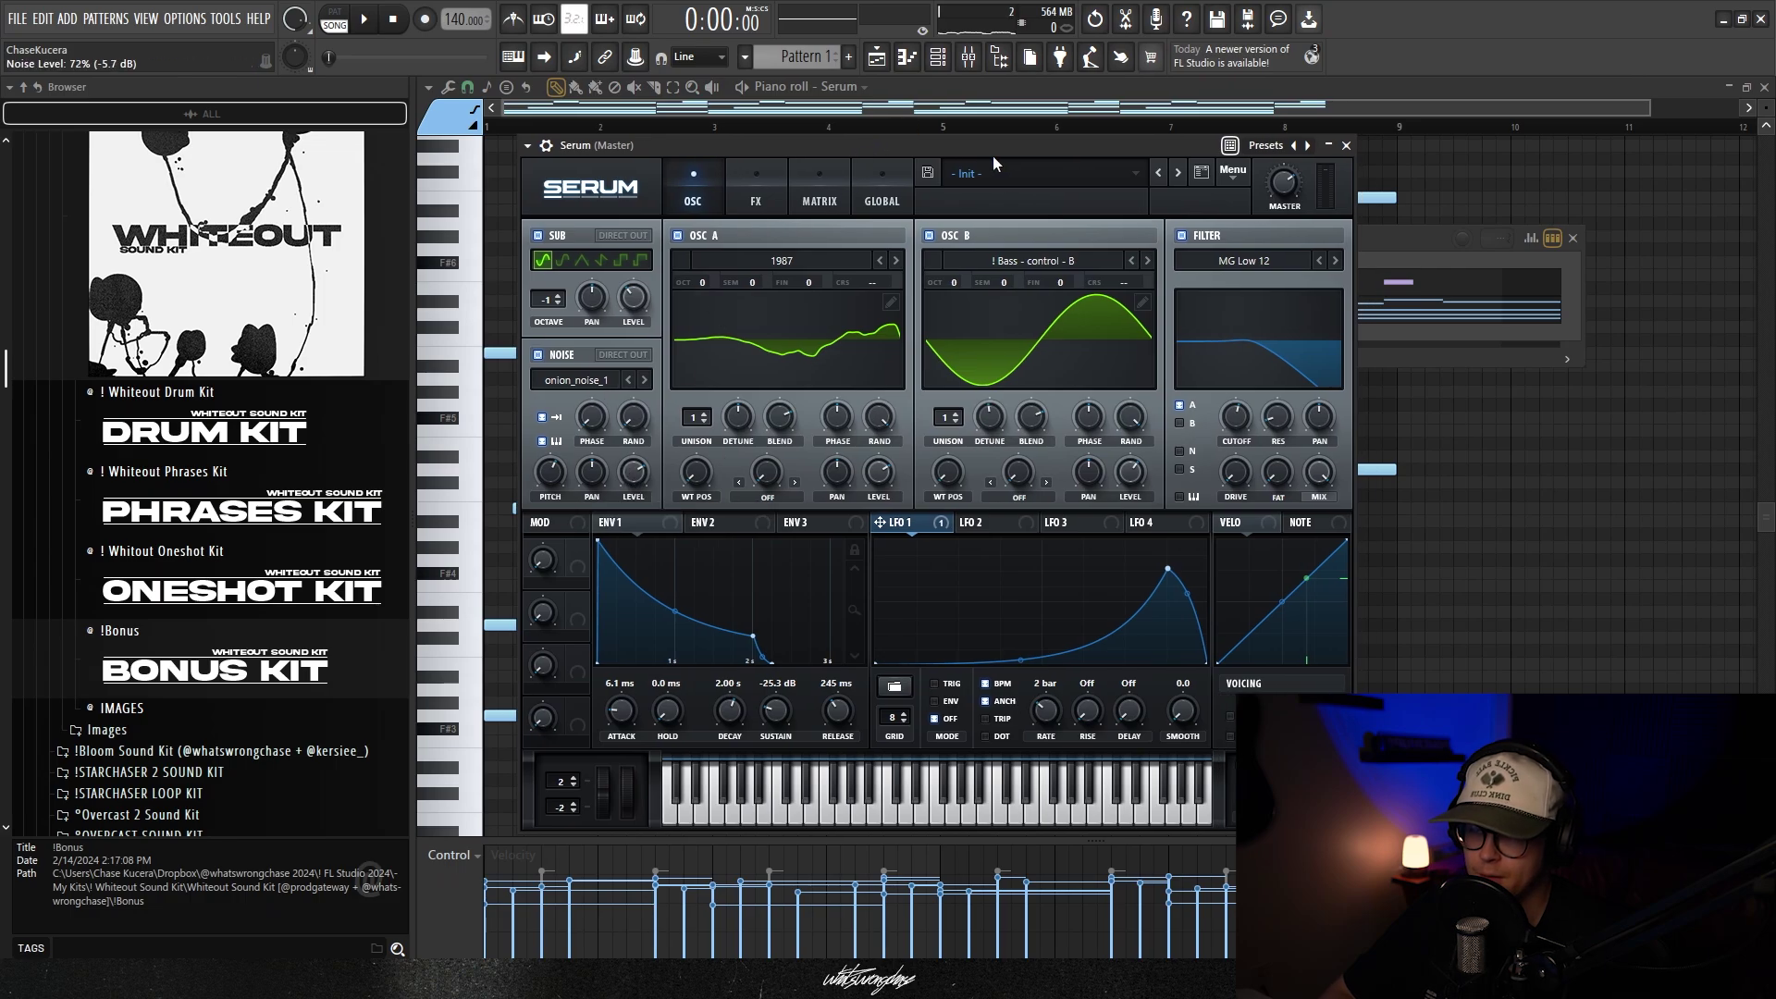
pyautogui.moveTo(982, 145); pyautogui.dragTo(984, 147)
pyautogui.press('space')
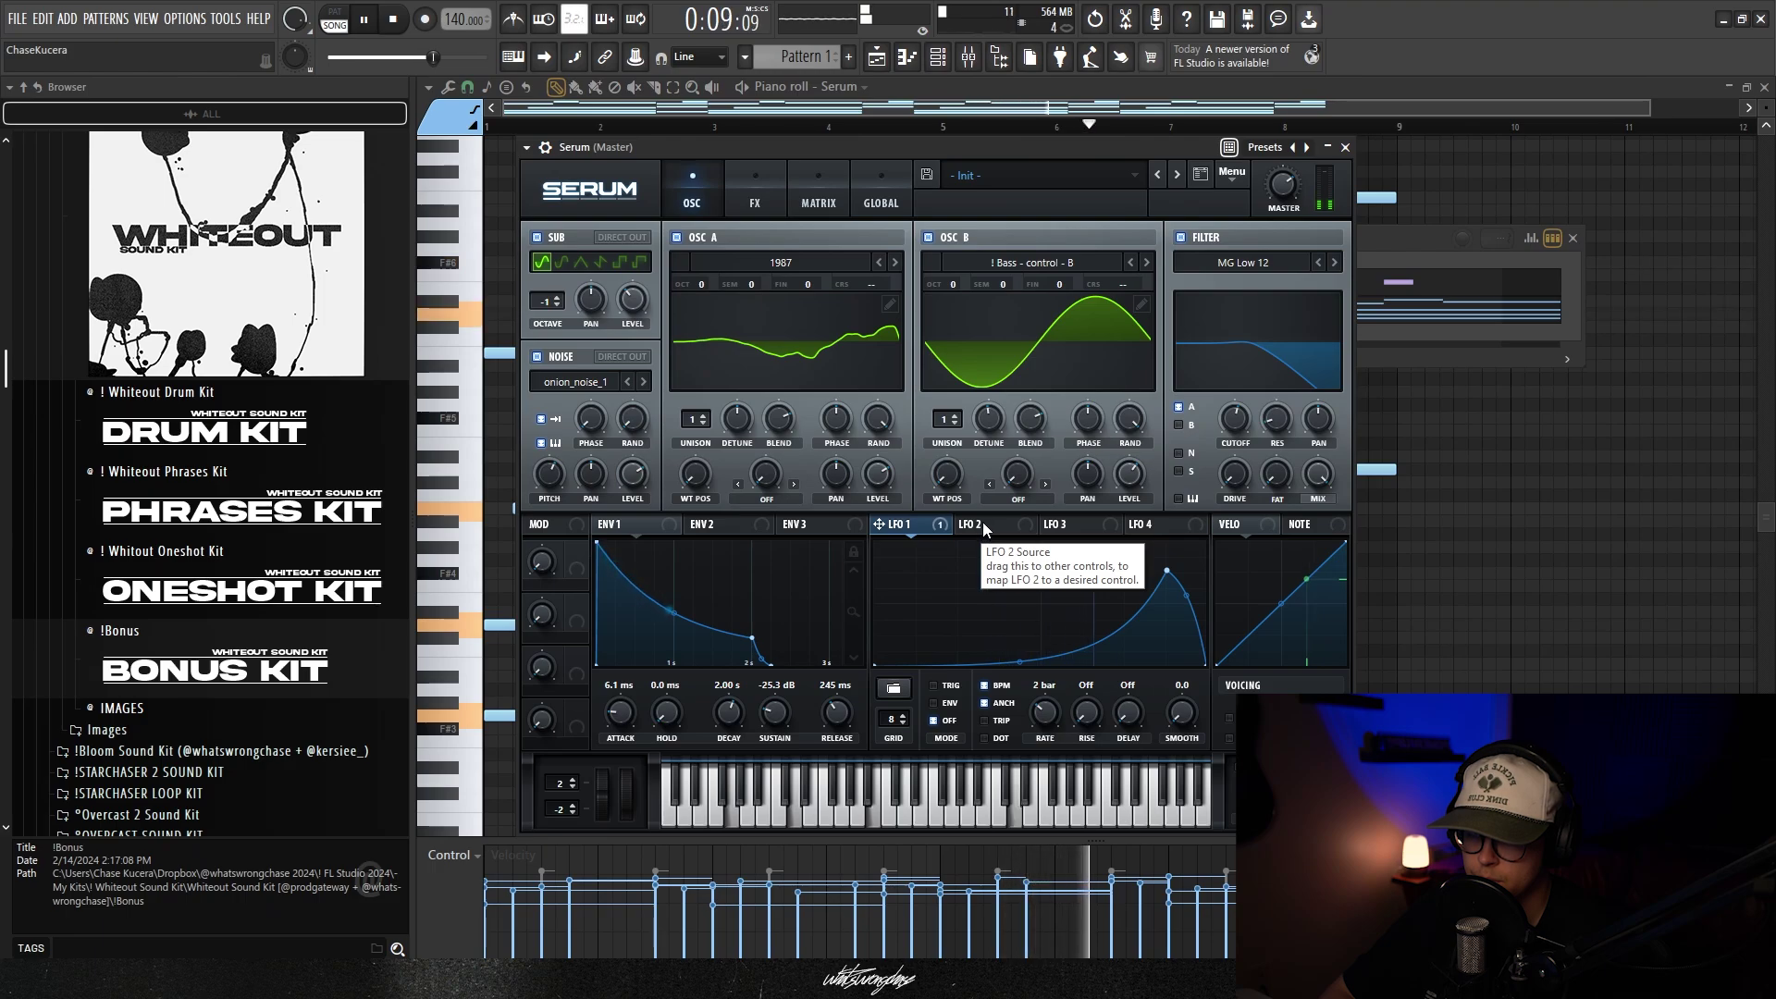
# Load the user shape tapestop intro into LFO 2, set its rate to 2 bar, and play the melody
pyautogui.moveTo(982, 524); pyautogui.dragTo(947, 474)
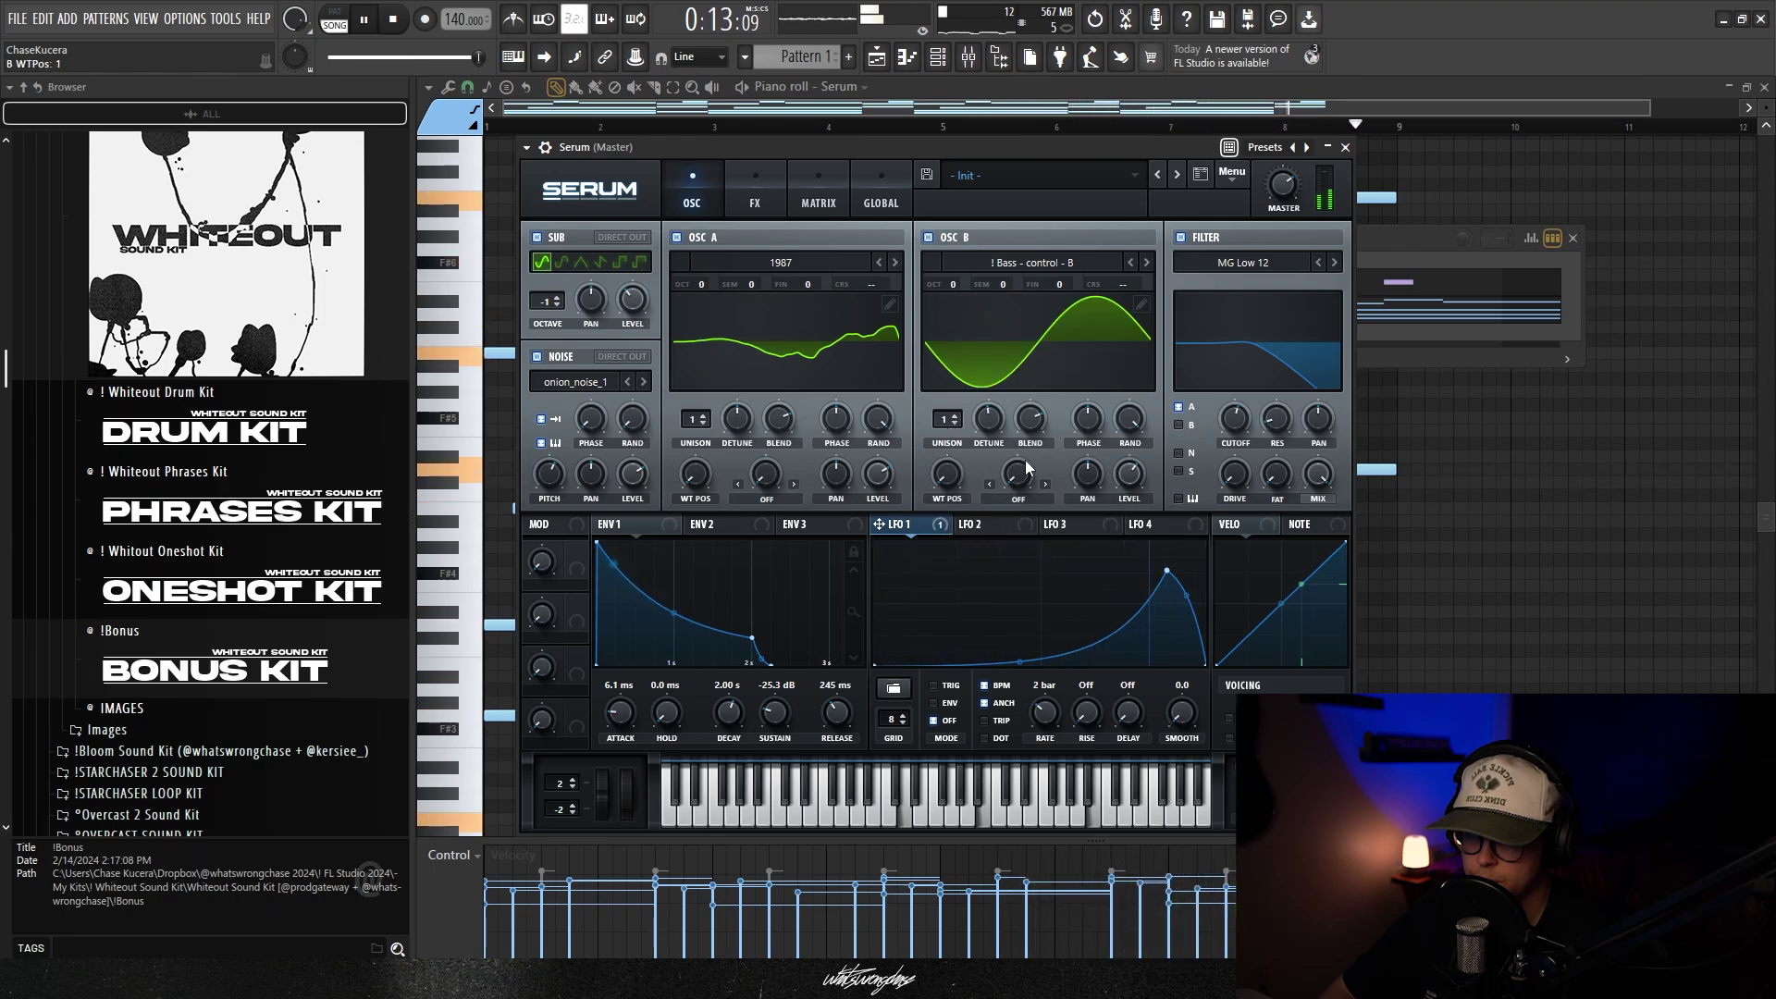
pyautogui.press('space')
pyautogui.click(983, 524)
pyautogui.click(894, 689)
pyautogui.moveTo(928, 766)
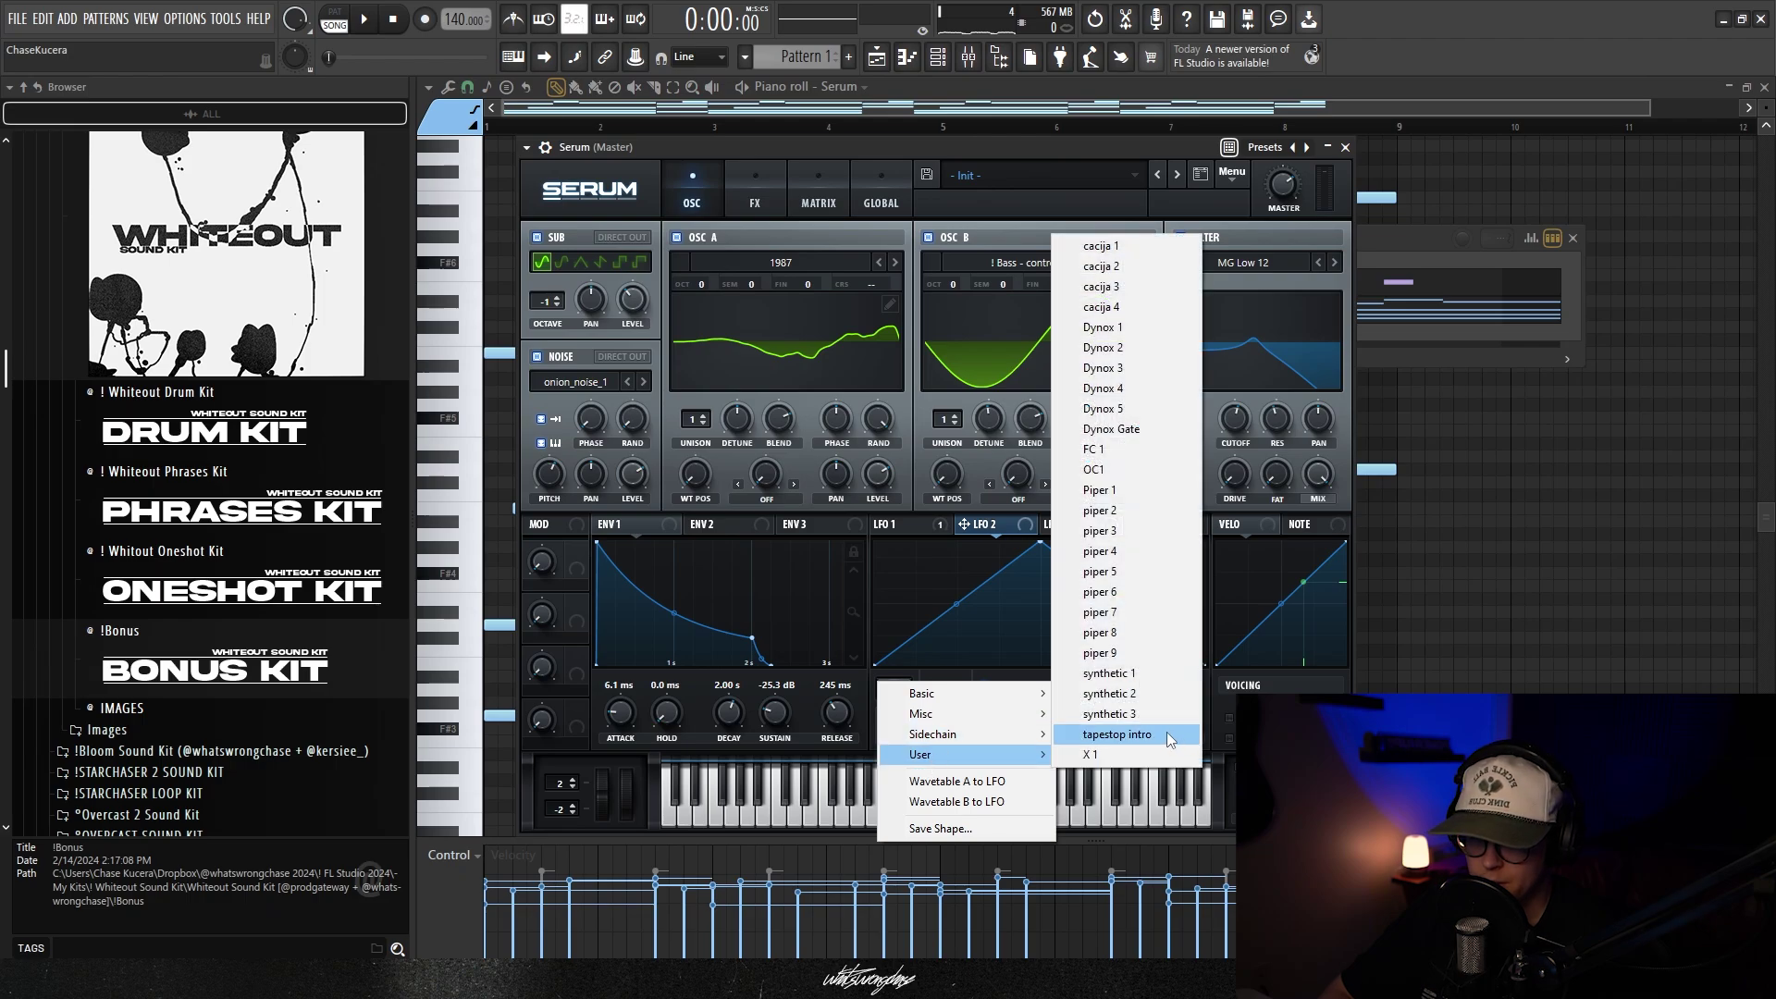
pyautogui.click(1116, 734)
pyautogui.moveTo(1047, 712); pyautogui.dragTo(1046, 689)
pyautogui.press('space')
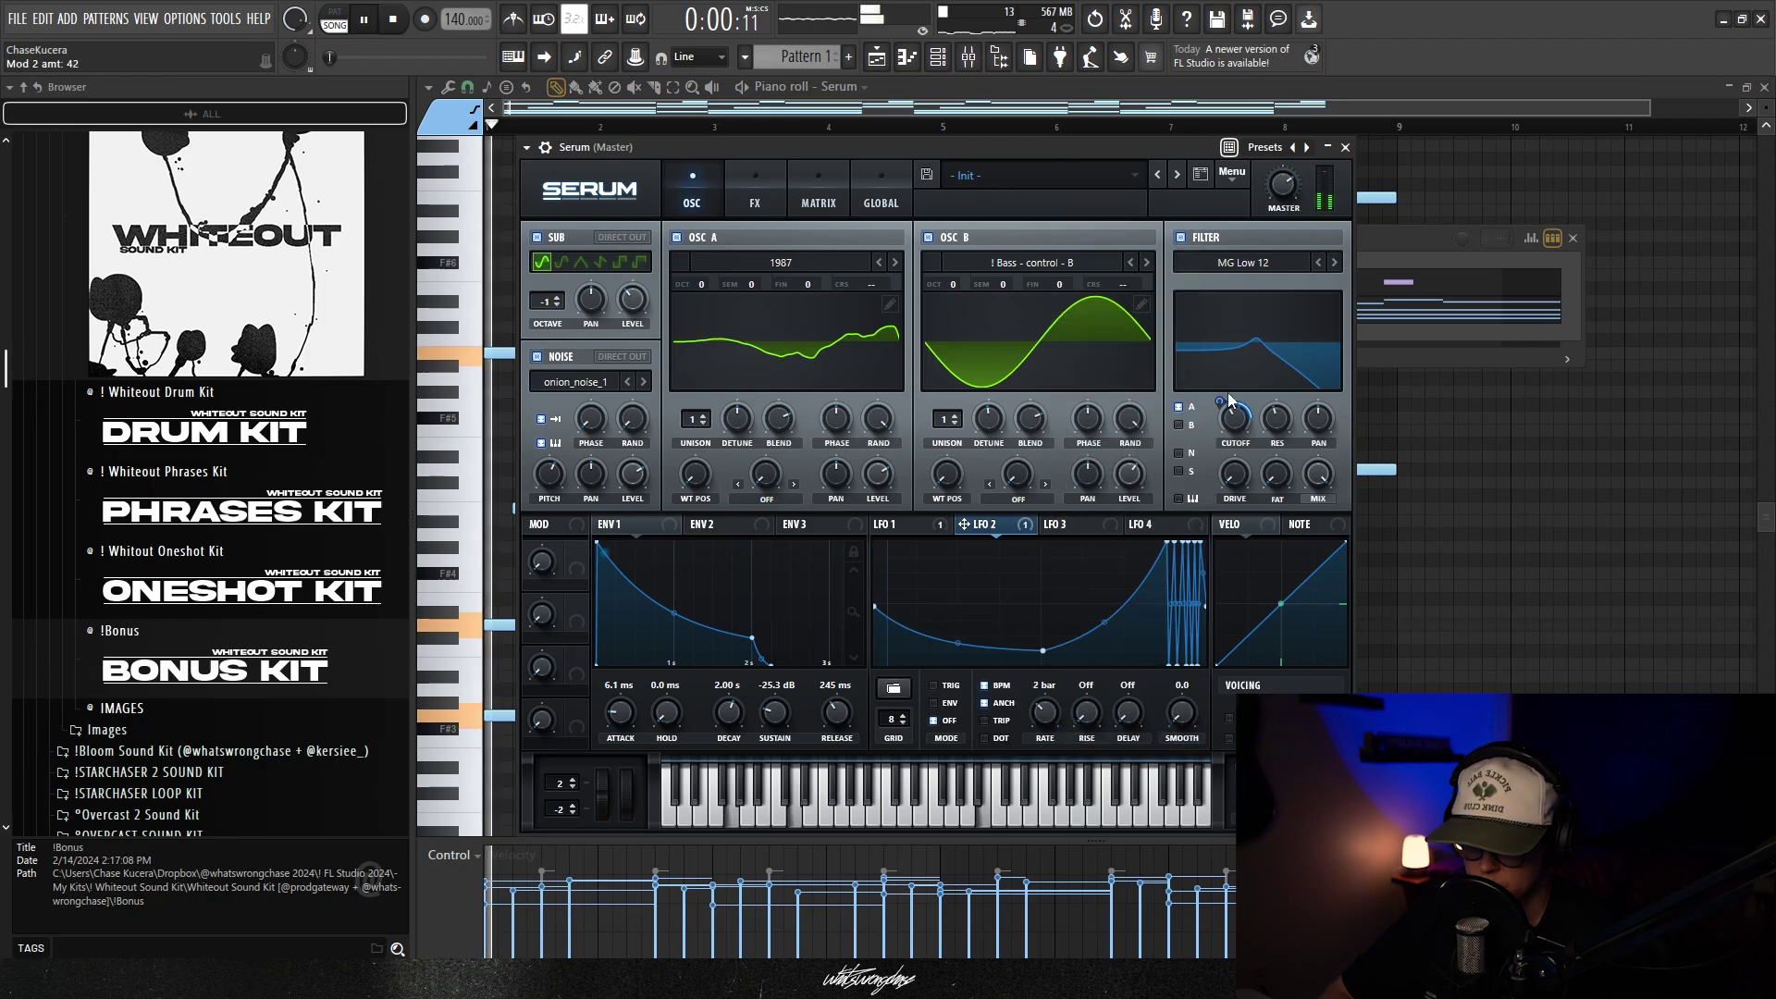
# Modulate the filter cutoff with LFO 2 at an amount of 27 and slow the LFO rate to 4 bar
pyautogui.moveTo(964, 524); pyautogui.dragTo(1221, 404)
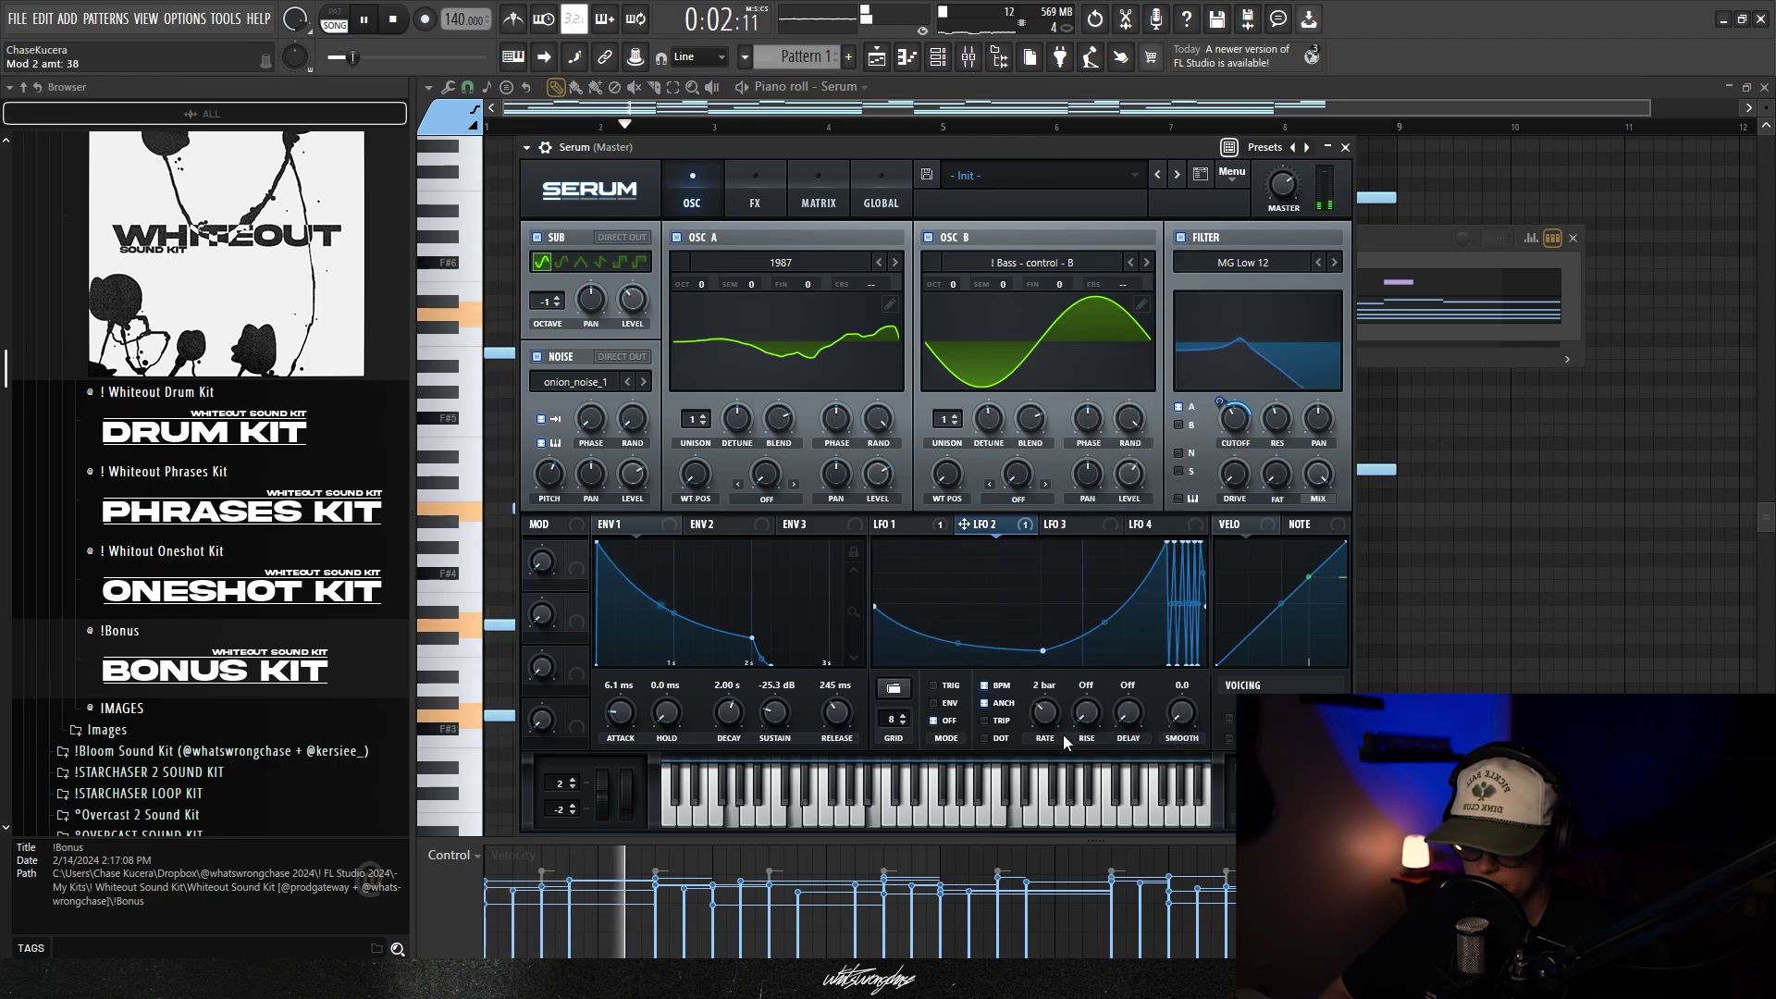
pyautogui.moveTo(1045, 728); pyautogui.dragTo(1044, 718)
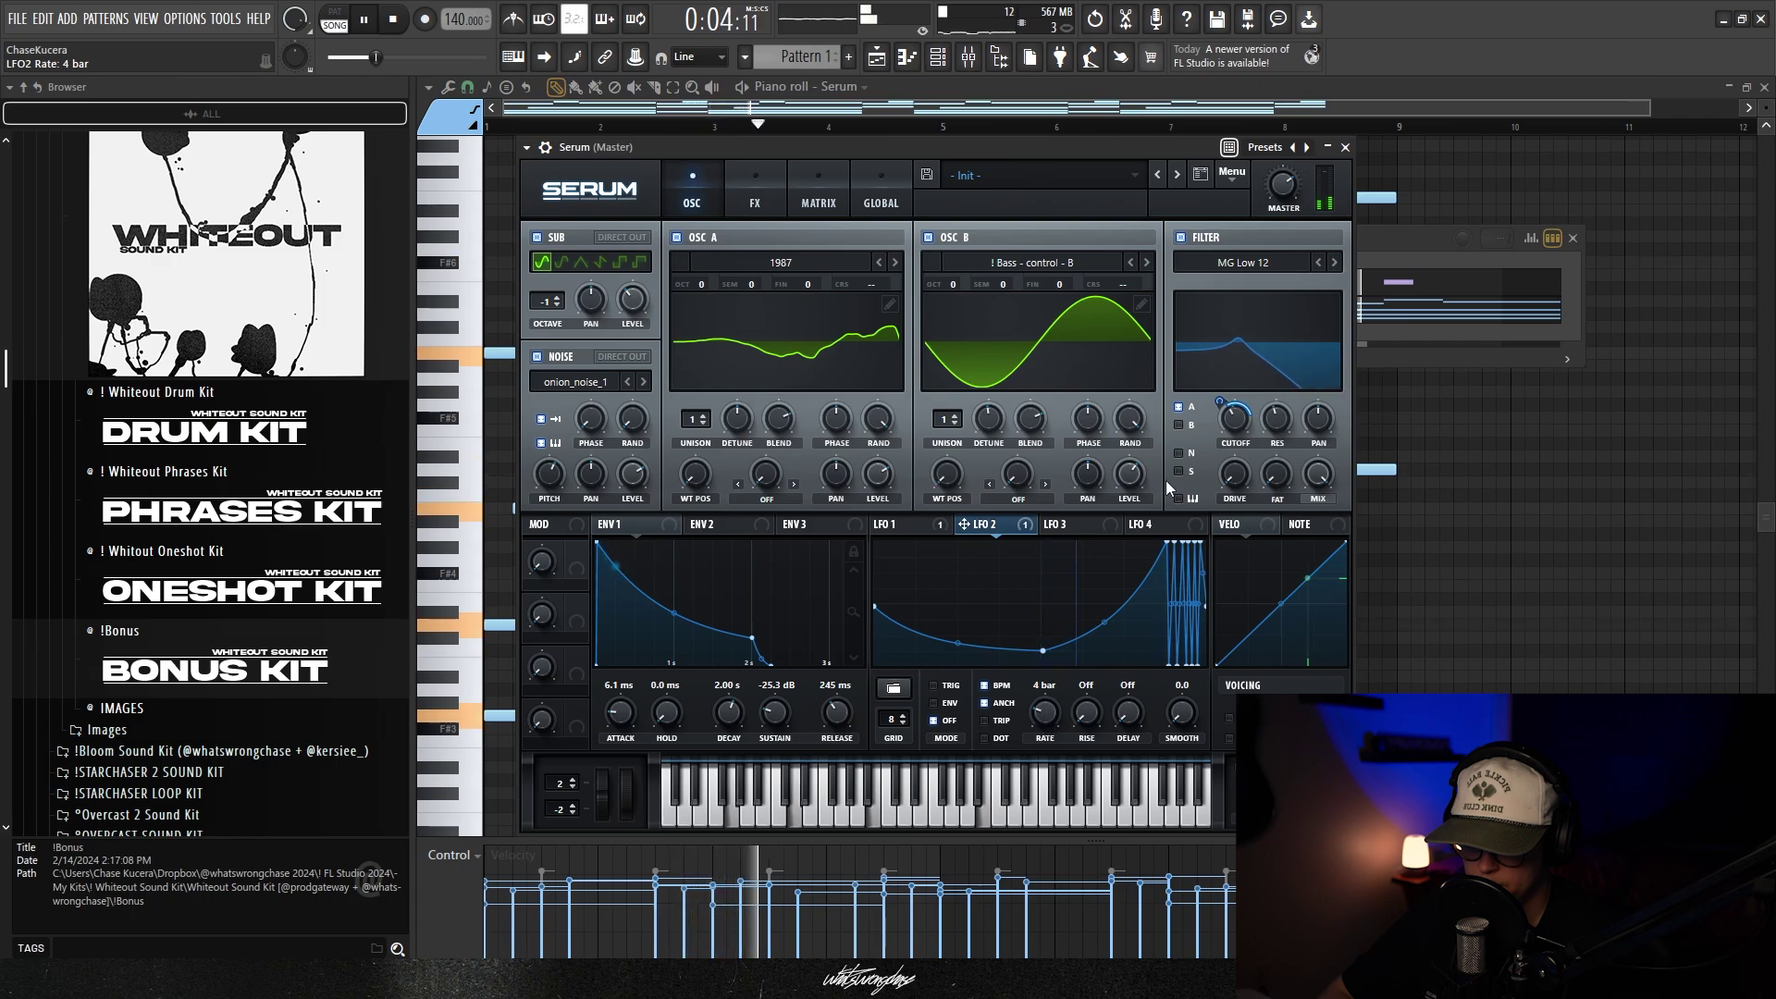
pyautogui.moveTo(1224, 401); pyautogui.dragTo(1221, 404)
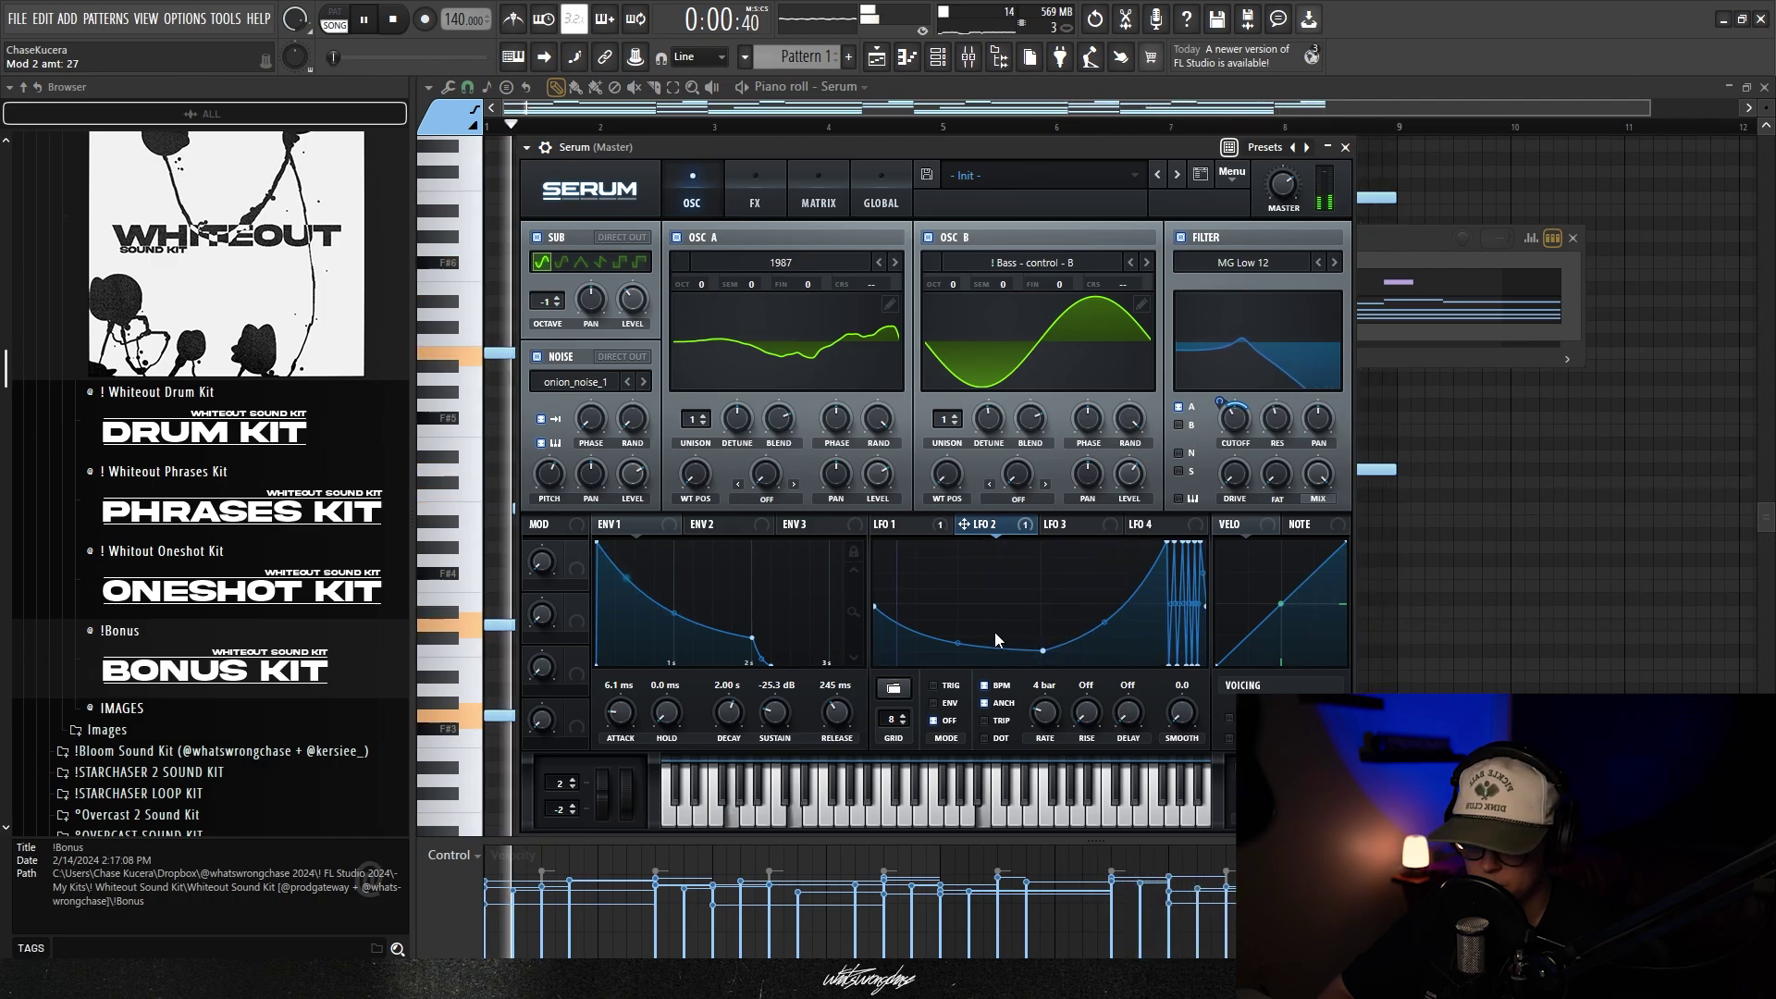
pyautogui.moveTo(984, 147); pyautogui.dragTo(981, 176)
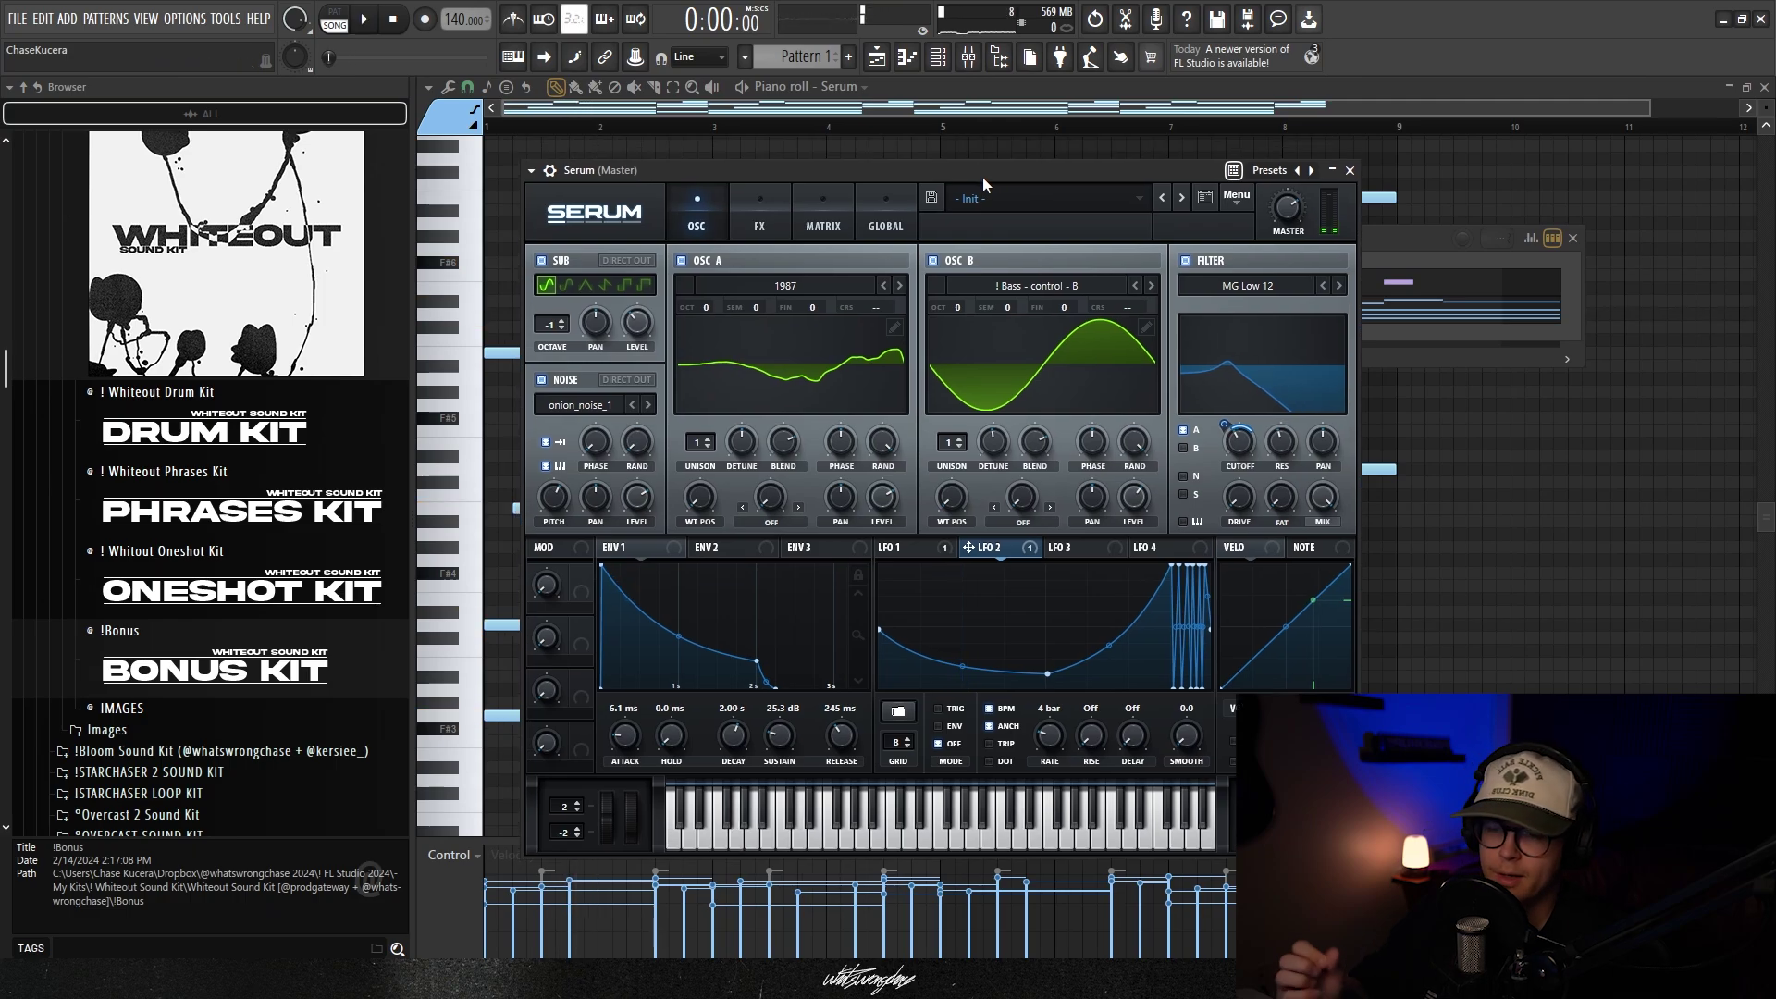